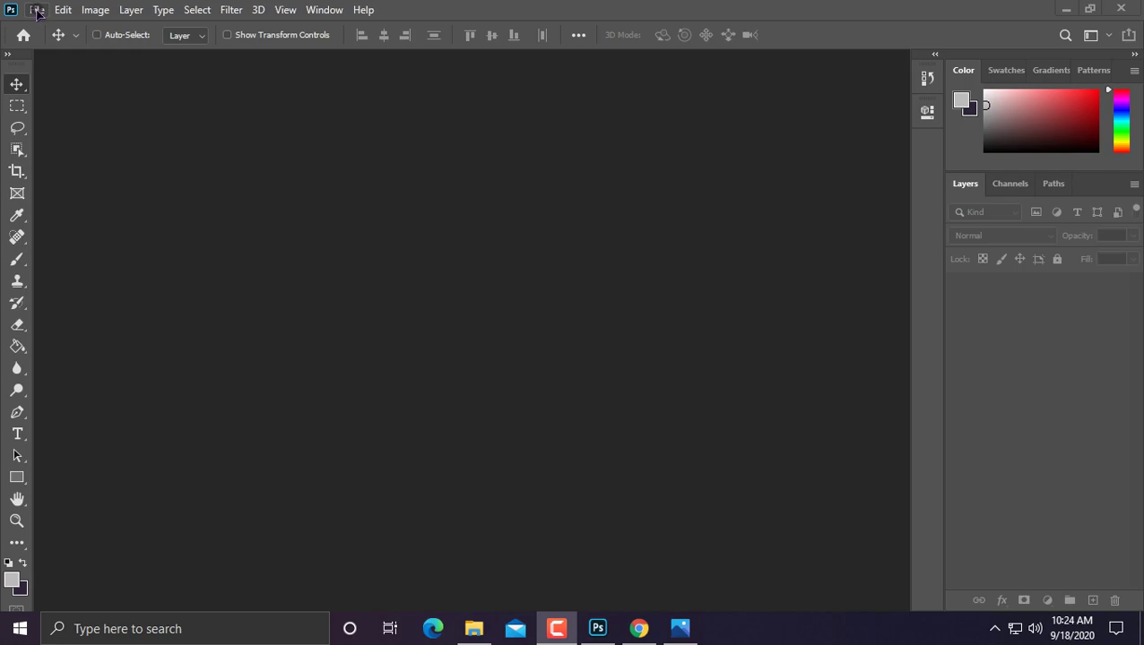
Step: Create a 3.5 × 2 inch, 300 ppi CMYK document named 'Business Card Design'
left_click(37, 10)
left_click(47, 27)
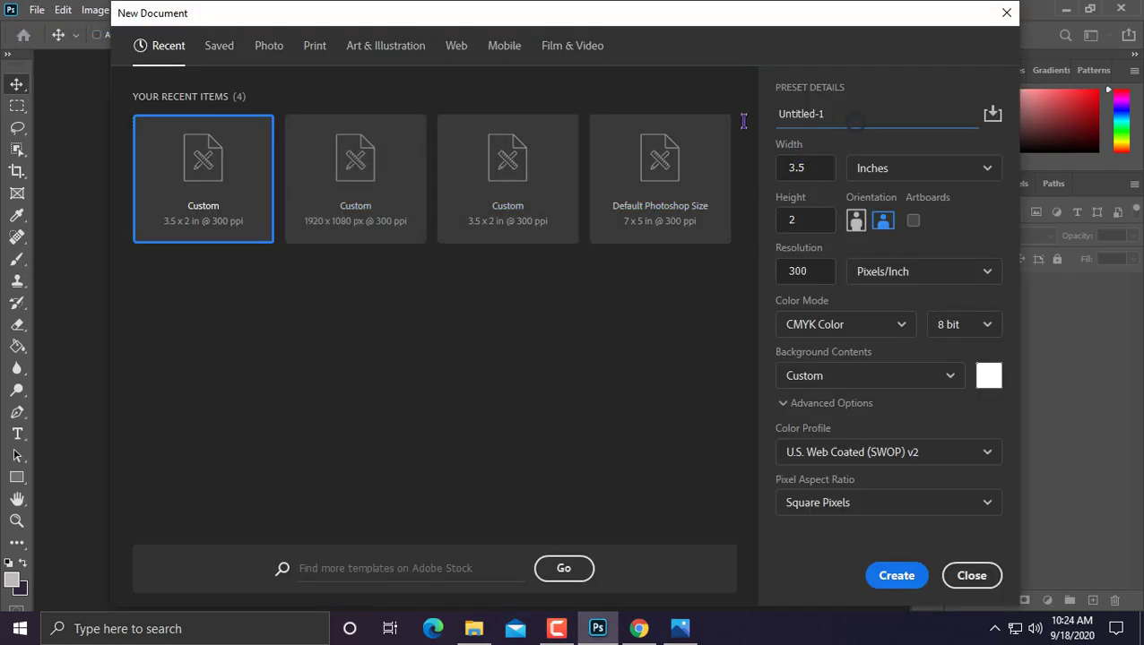
left_click_drag(834, 114, 714, 109)
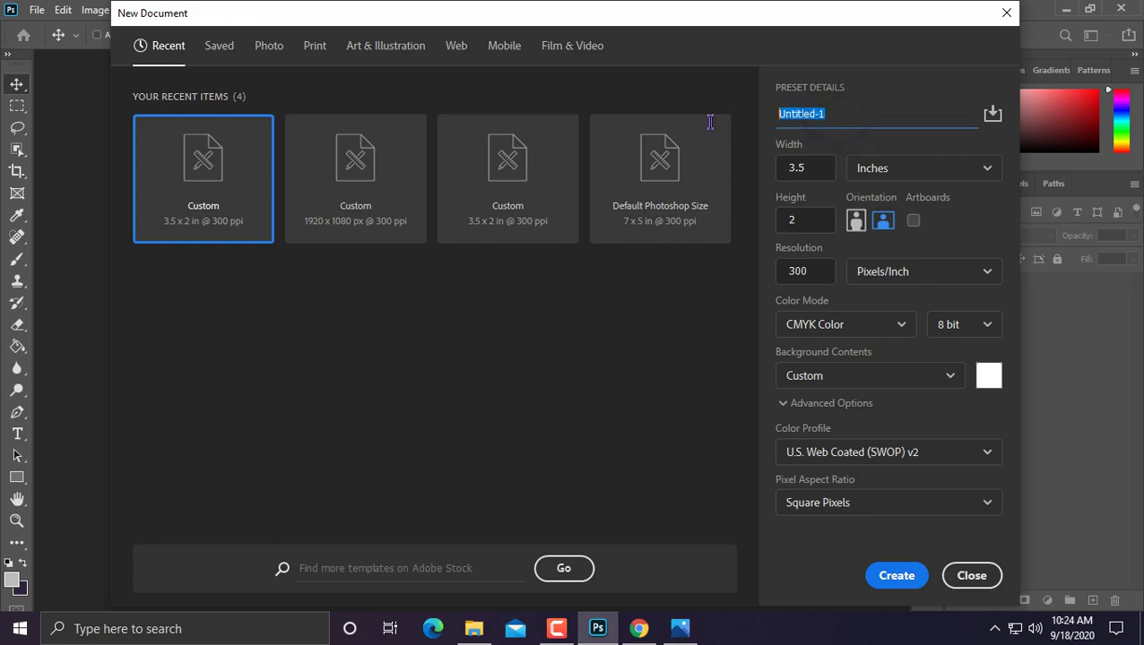
type("Business Card Design")
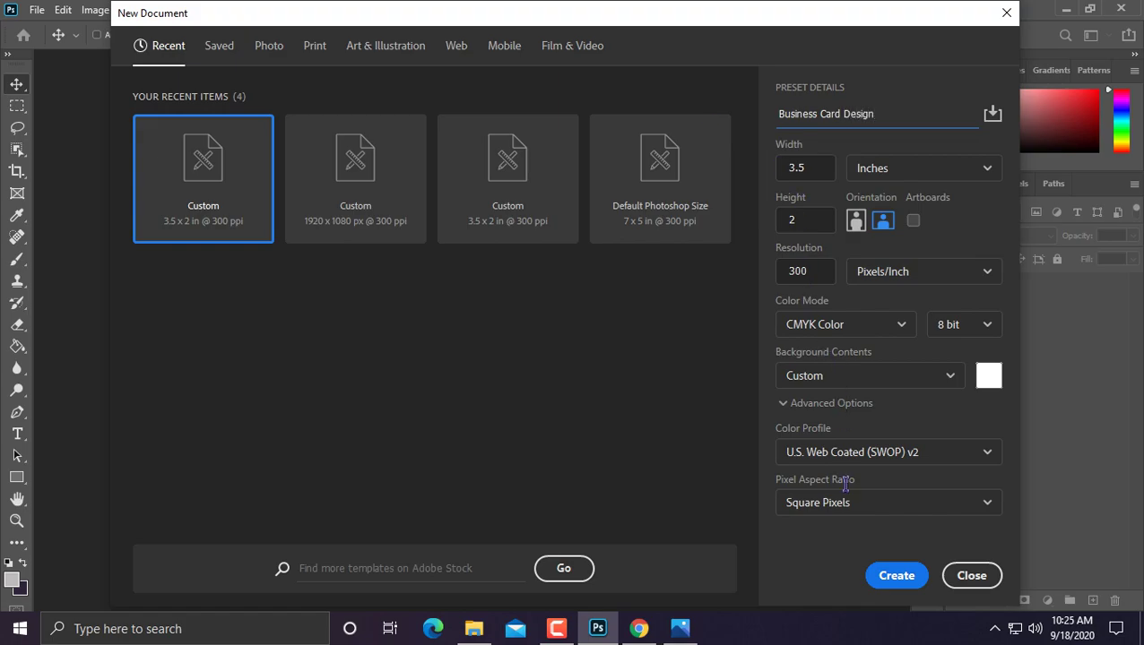
left_click(894, 573)
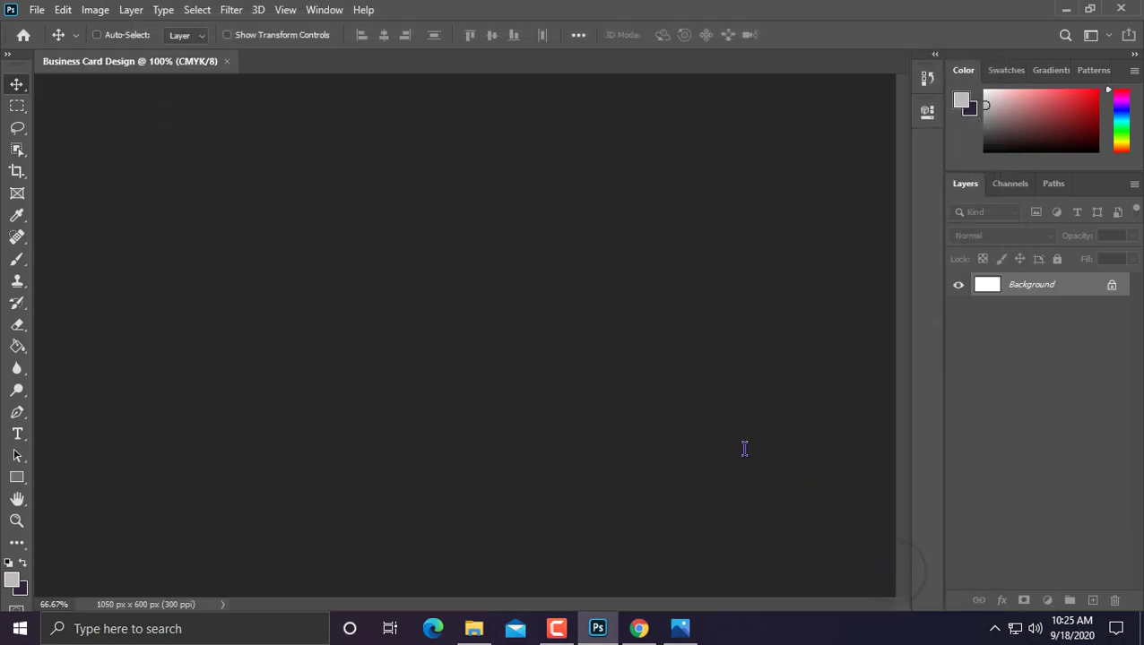
Step: Draw a rectangle covering the entire card canvas
scroll(459, 358, "up", 1)
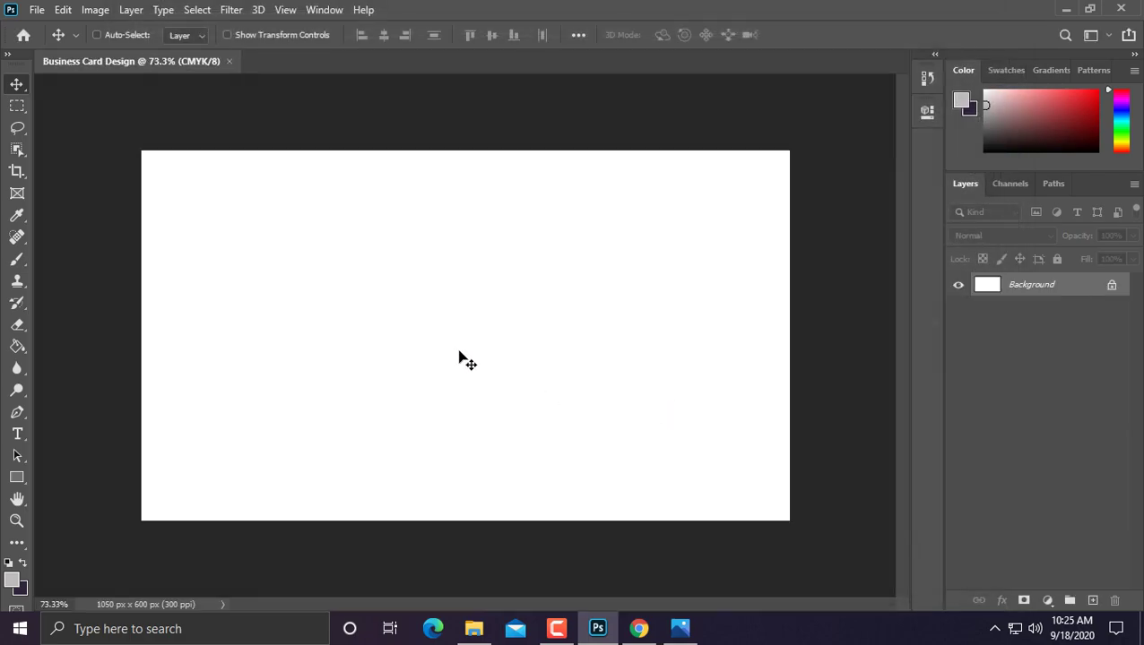
scroll(459, 358, "up", 2)
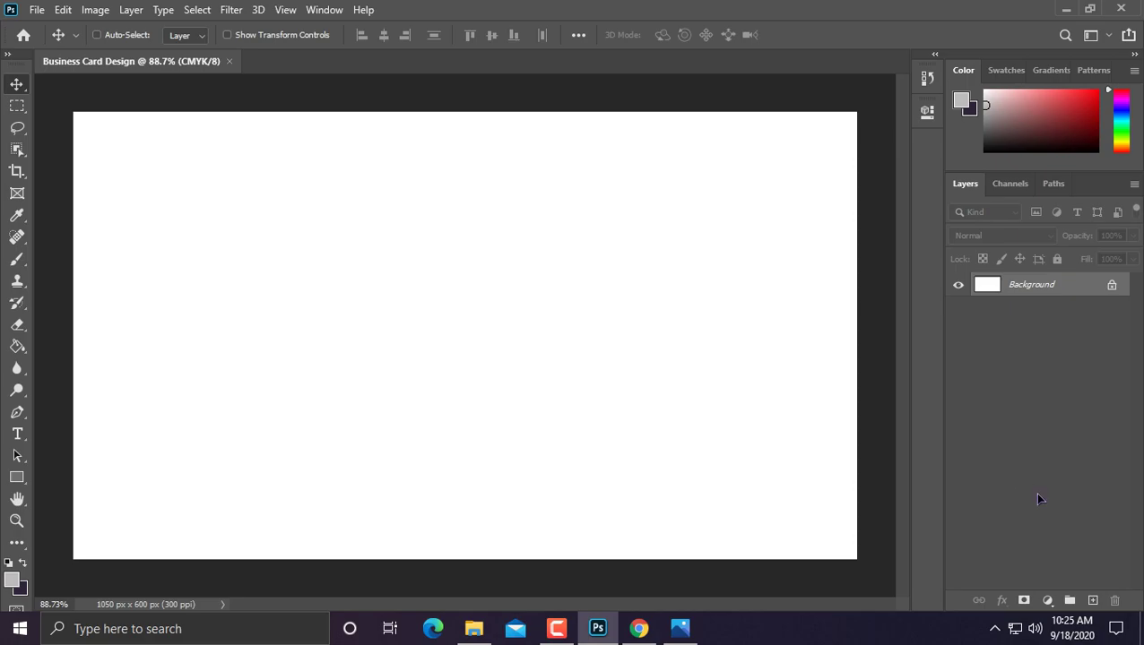
right_click(17, 478)
left_click(97, 475)
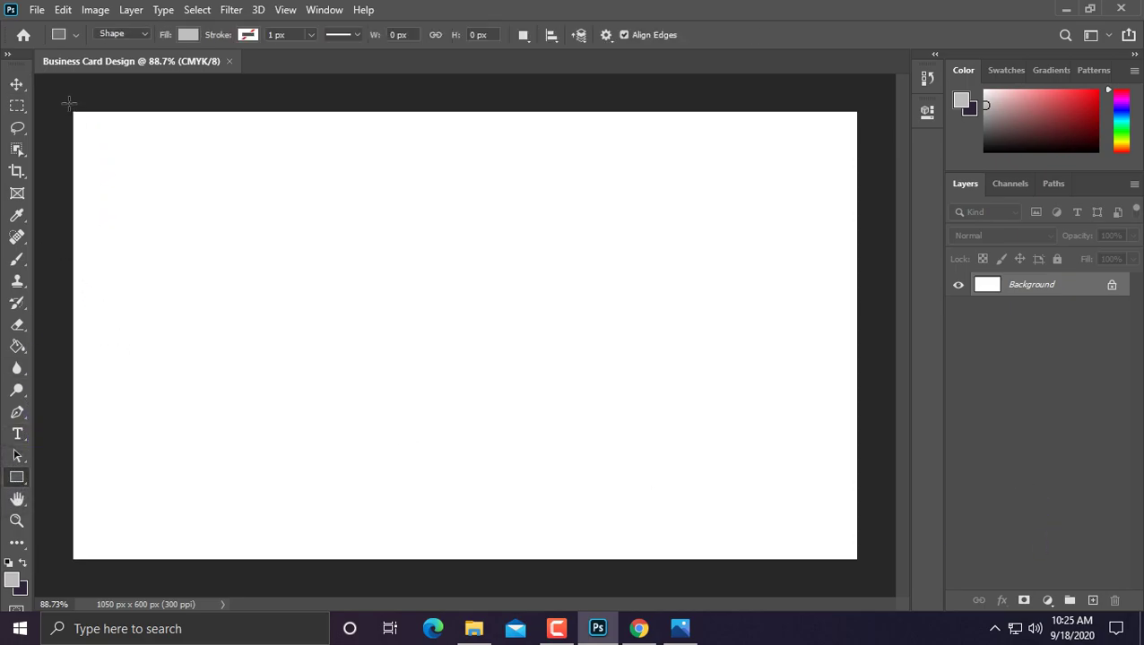
mouse_move(72, 106)
left_mouse_down()
mouse_move(647, 424)
mouse_move(862, 563)
left_mouse_up()
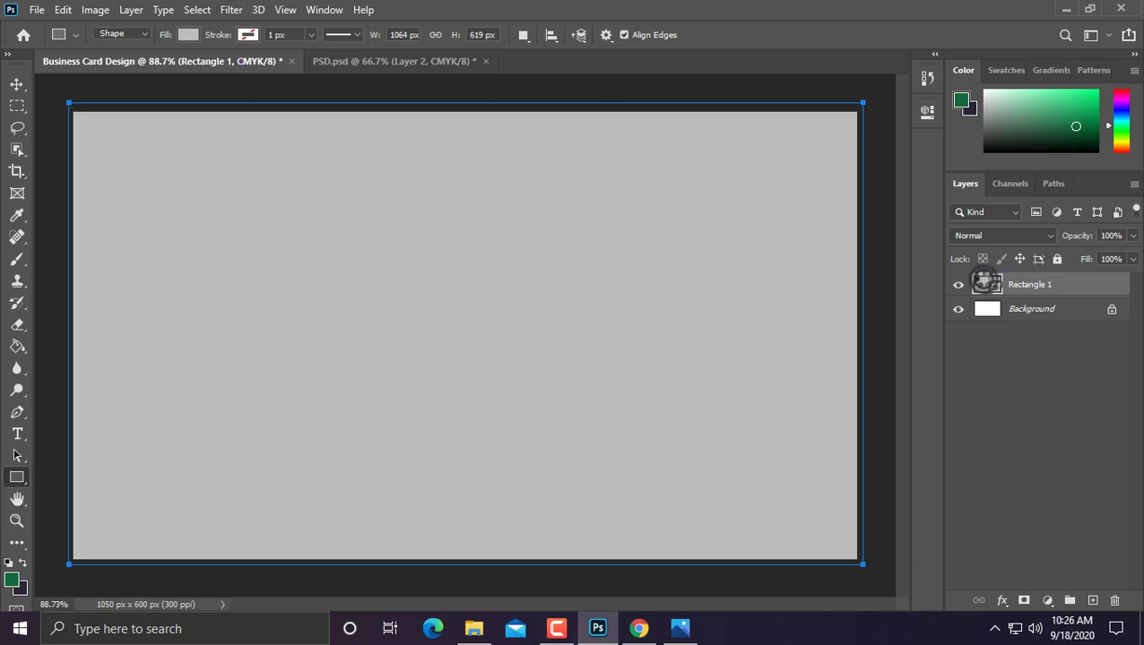
Step: Fill the rectangle with dark green #15693d
double_click(986, 284)
left_click(12, 579)
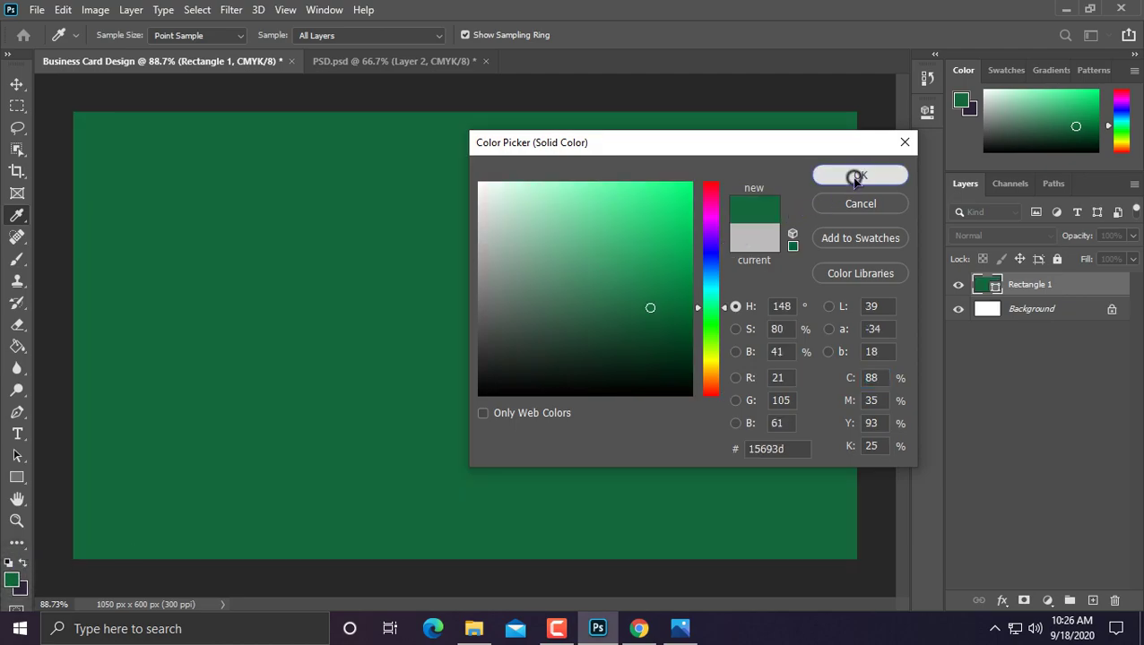
left_click(855, 177)
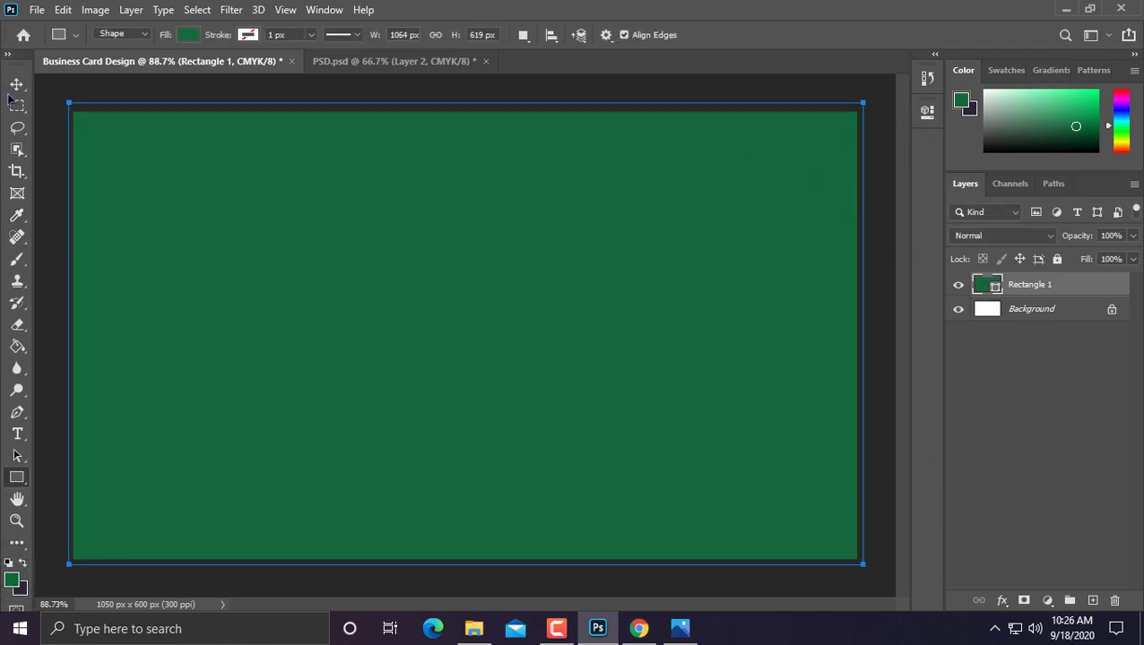
left_click(16, 83)
Step: Open pexels-essow-kedelina-936722.jpg from the Downloads folder
left_click(37, 9)
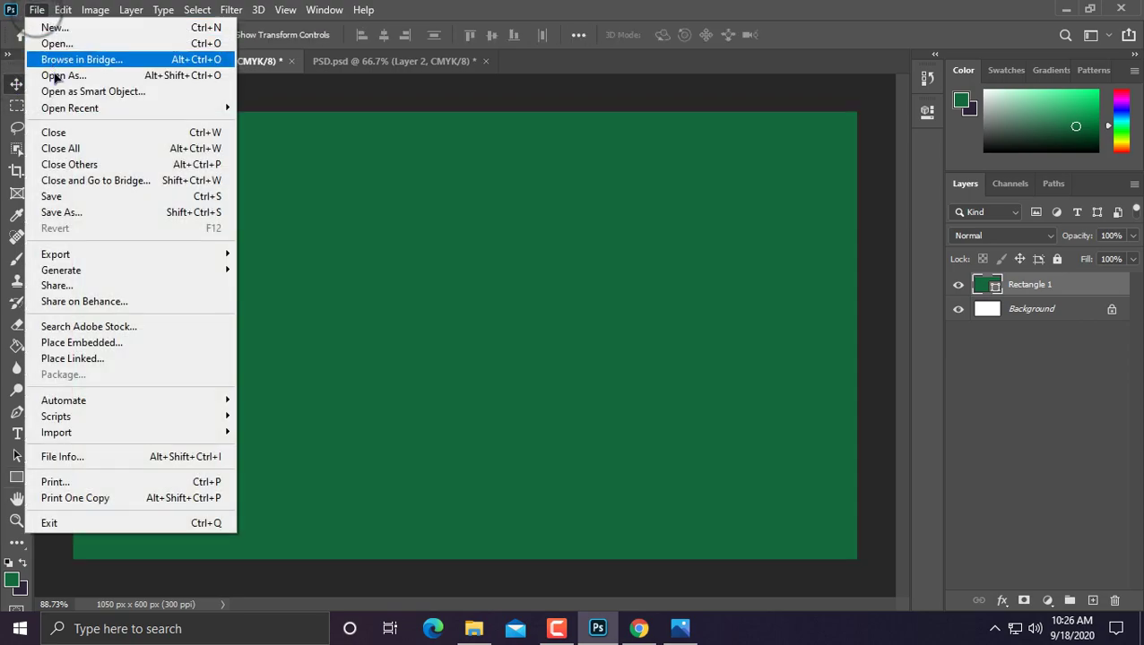
left_click(52, 43)
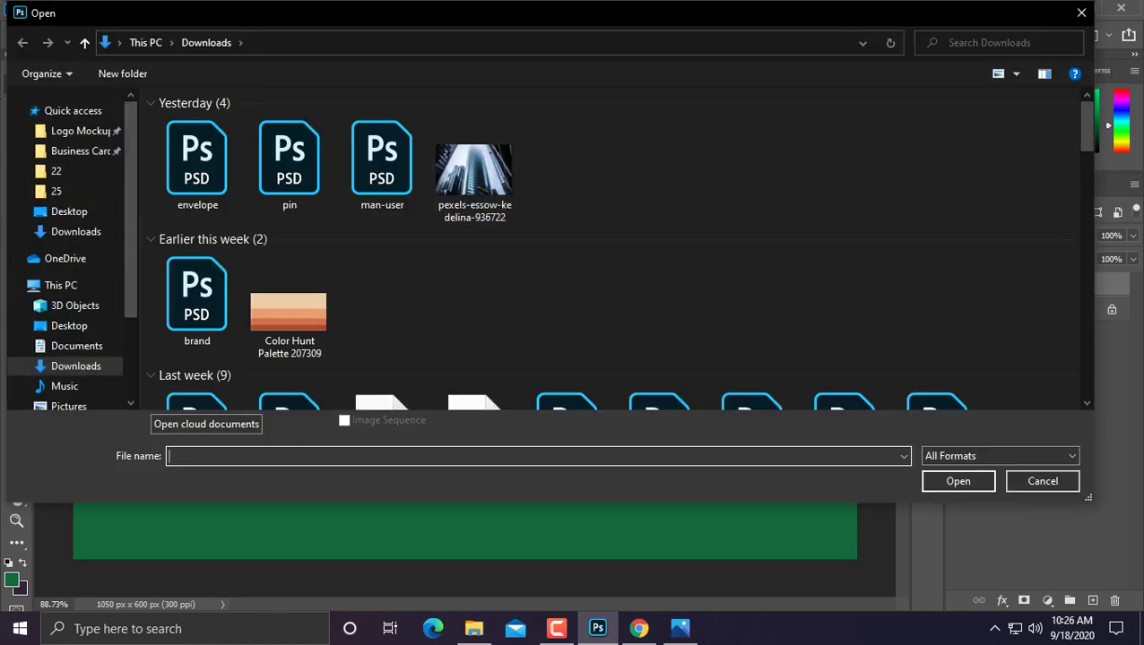
double_click(487, 175)
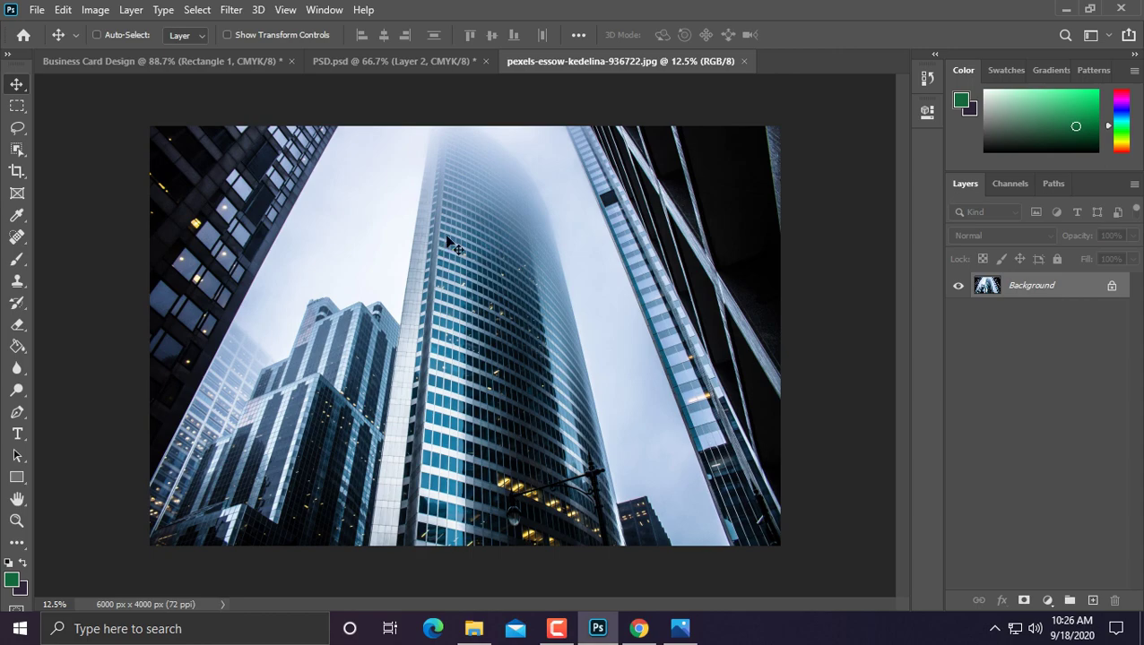
Step: Copy the whole skyscraper photo into the Business Card Design document
left_click(97, 34)
key("ctrl+a")
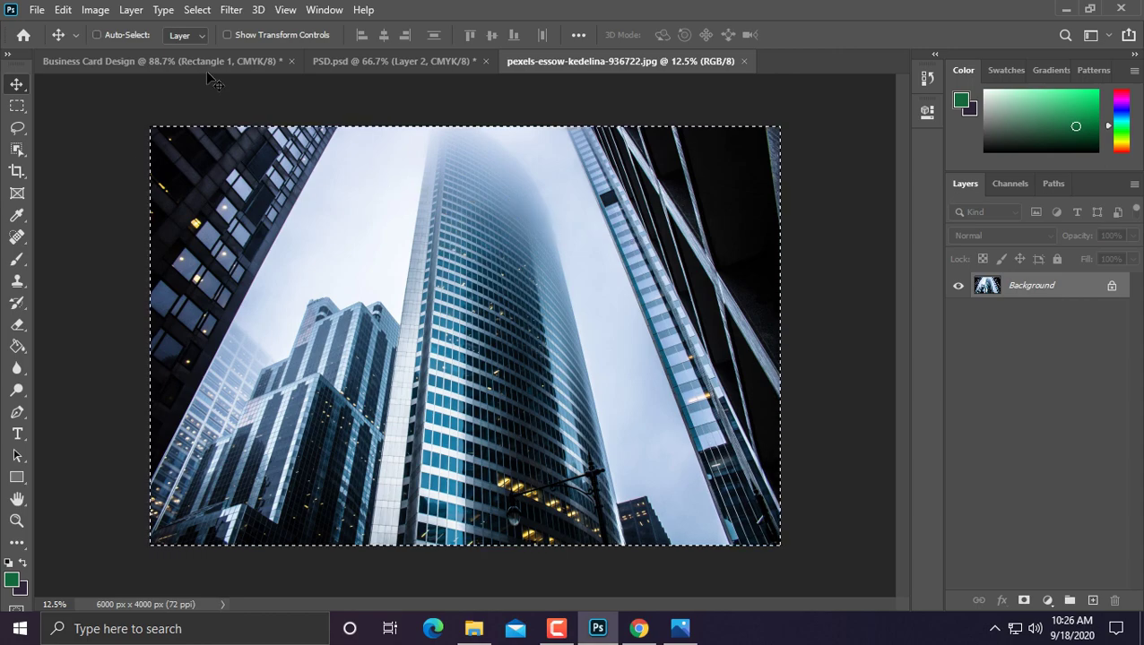
left_click_drag(206, 70, 391, 276)
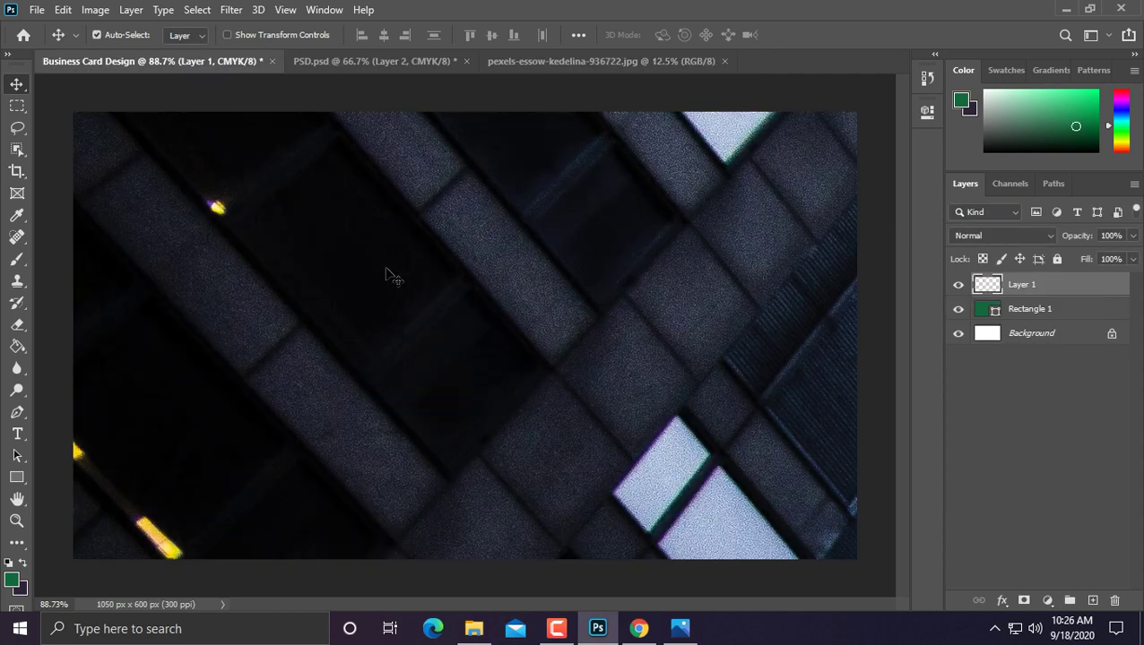
scroll(388, 269, "down", 6)
scroll(384, 269, "down", 1)
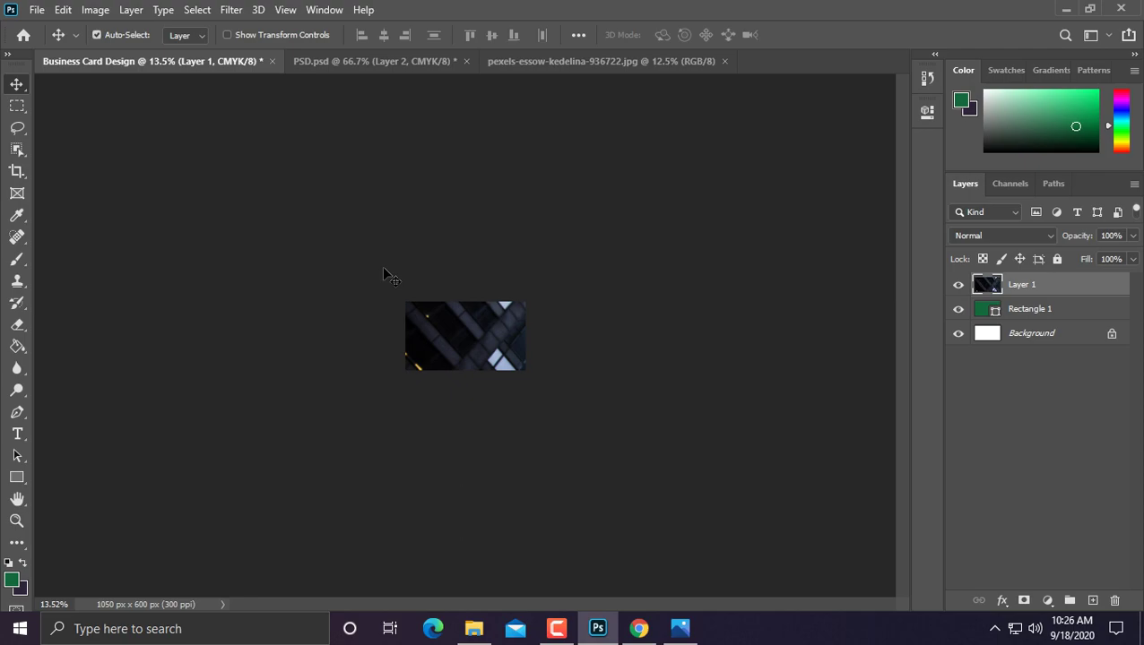
scroll(384, 269, "down", 2)
Step: Scale the photo down to fill the card and commit the transform
key("ctrl+t")
scroll(383, 269, "down", 3)
scroll(382, 265, "down", 1)
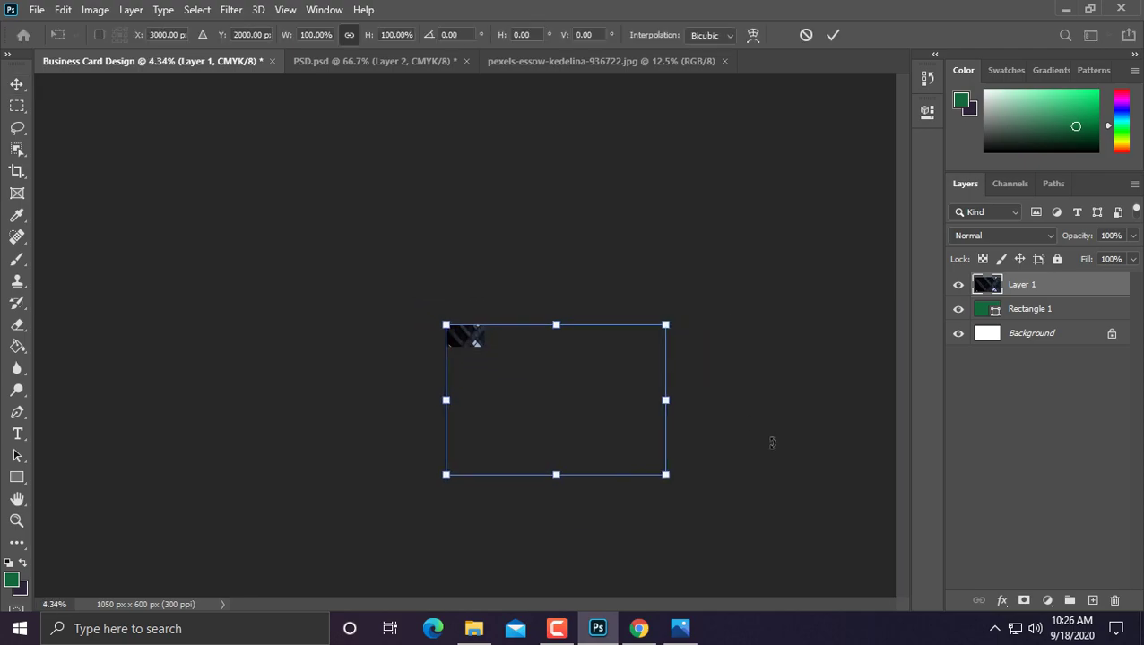
left_click_drag(659, 466, 498, 361)
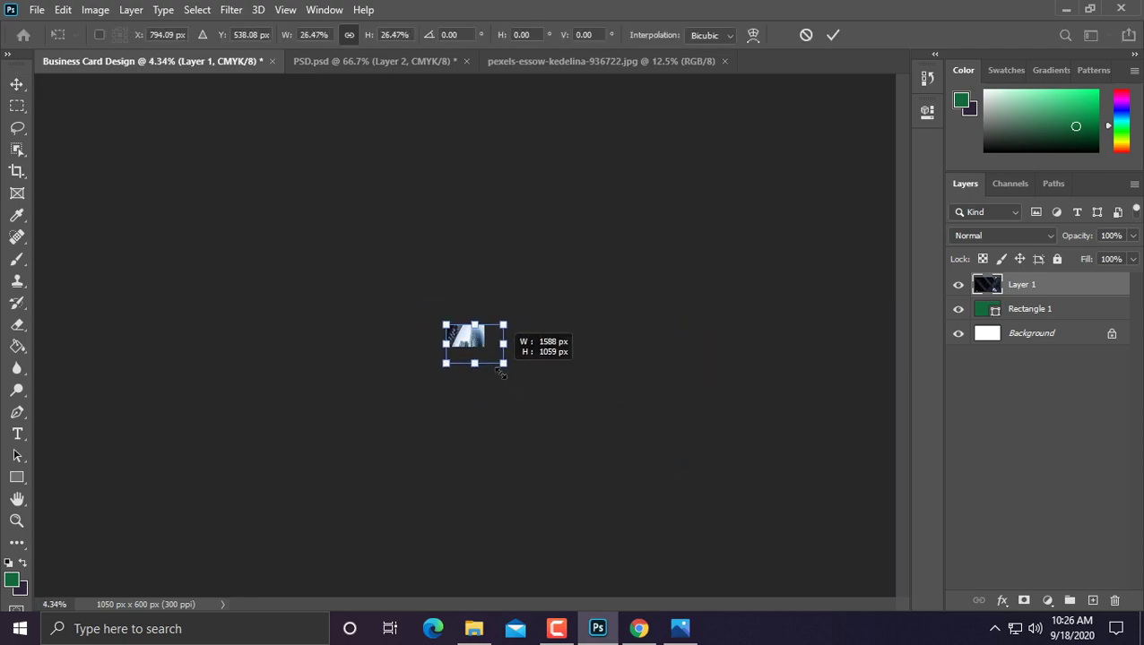
scroll(504, 375, "up", 2)
scroll(620, 416, "up", 2)
scroll(710, 484, "up", 2)
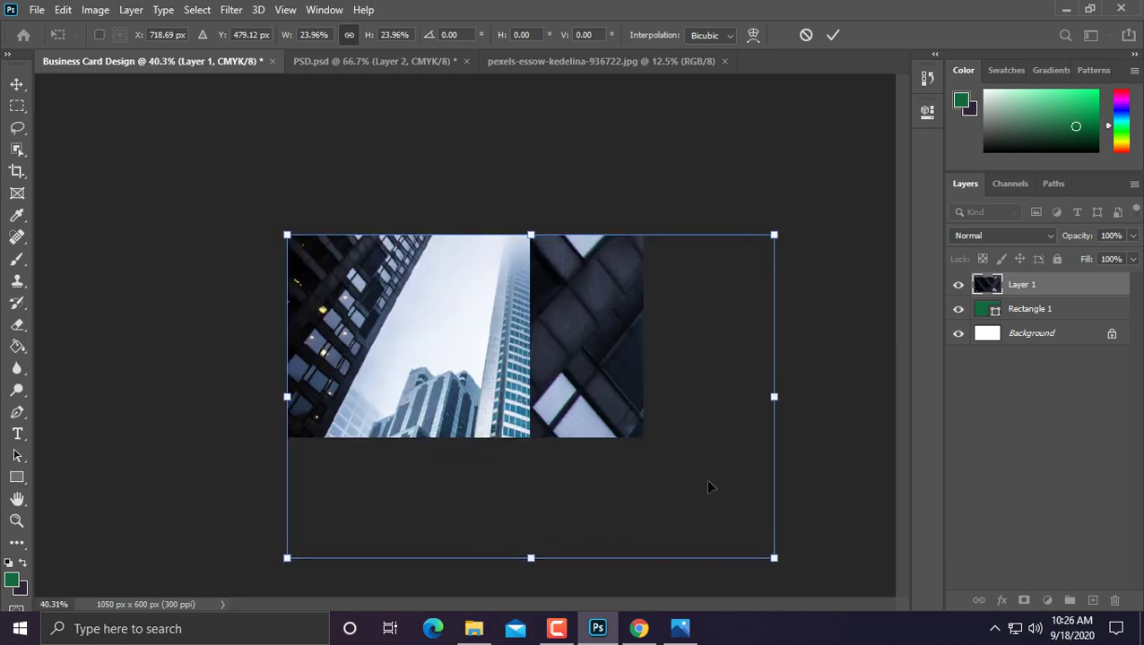
scroll(757, 540, "up", 1)
left_click_drag(774, 557, 660, 440)
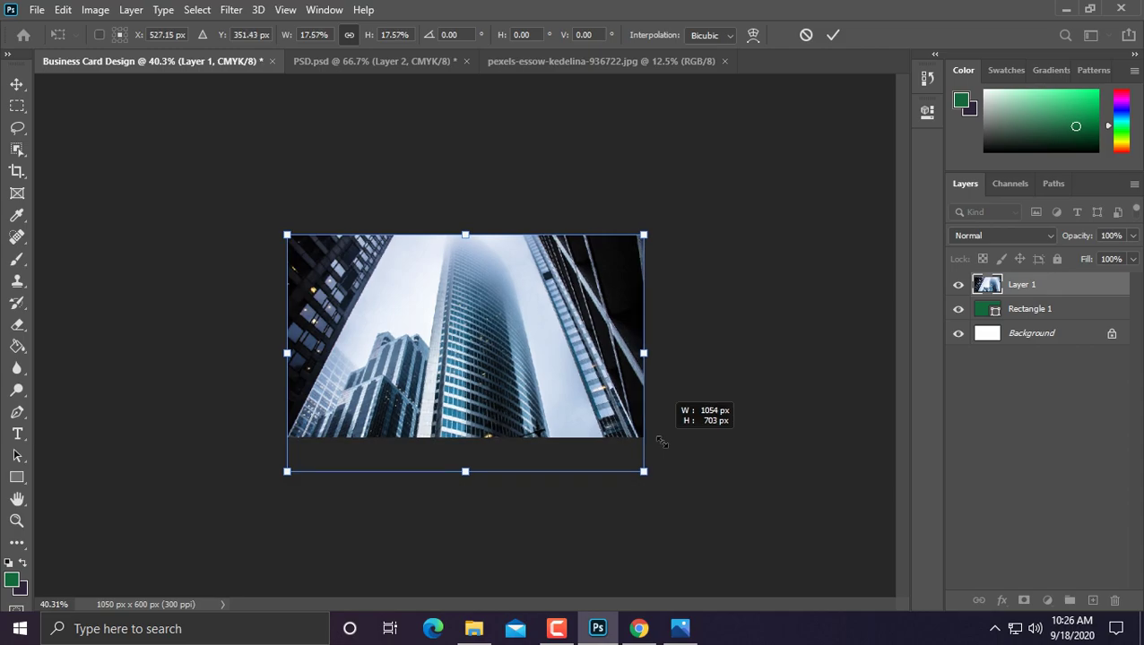
mouse_move(529, 395)
left_mouse_down()
mouse_move(528, 367)
mouse_move(528, 397)
left_mouse_up()
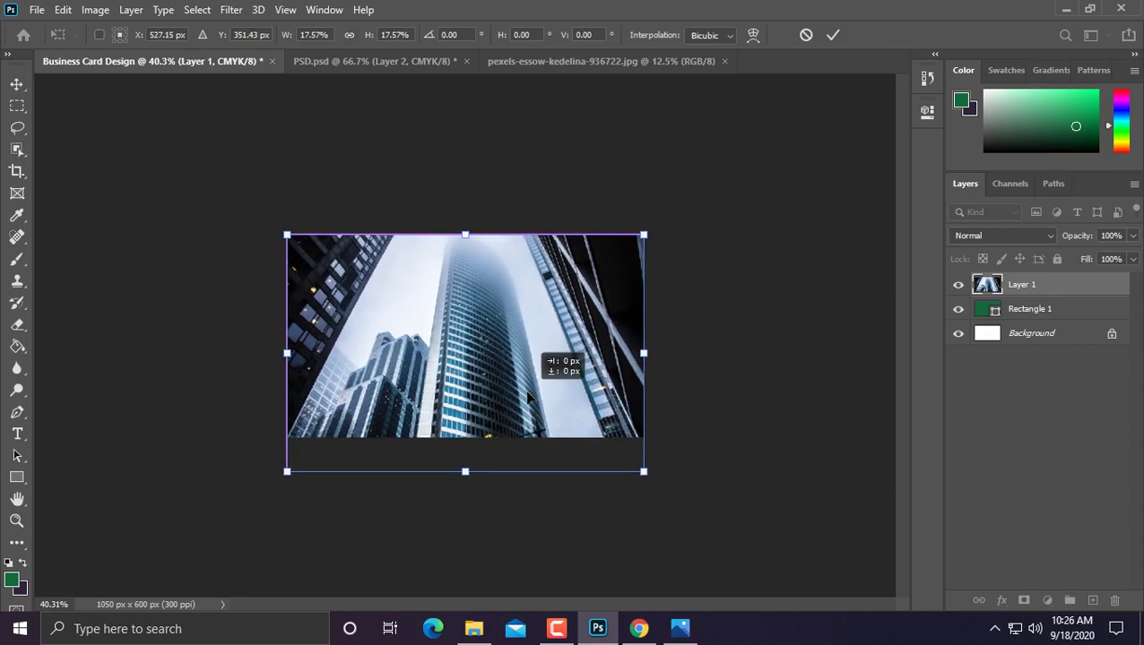
key("Return")
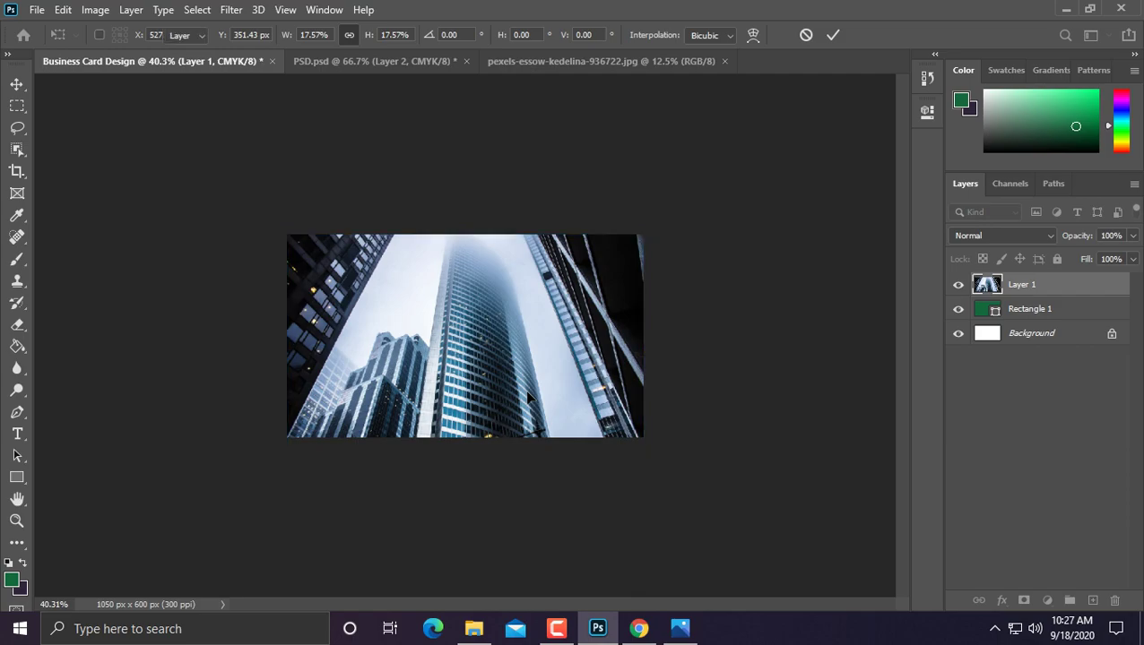
Step: Centre the photo on the card and clear the selection
scroll(464, 336, "up", 2)
key("ctrl+a")
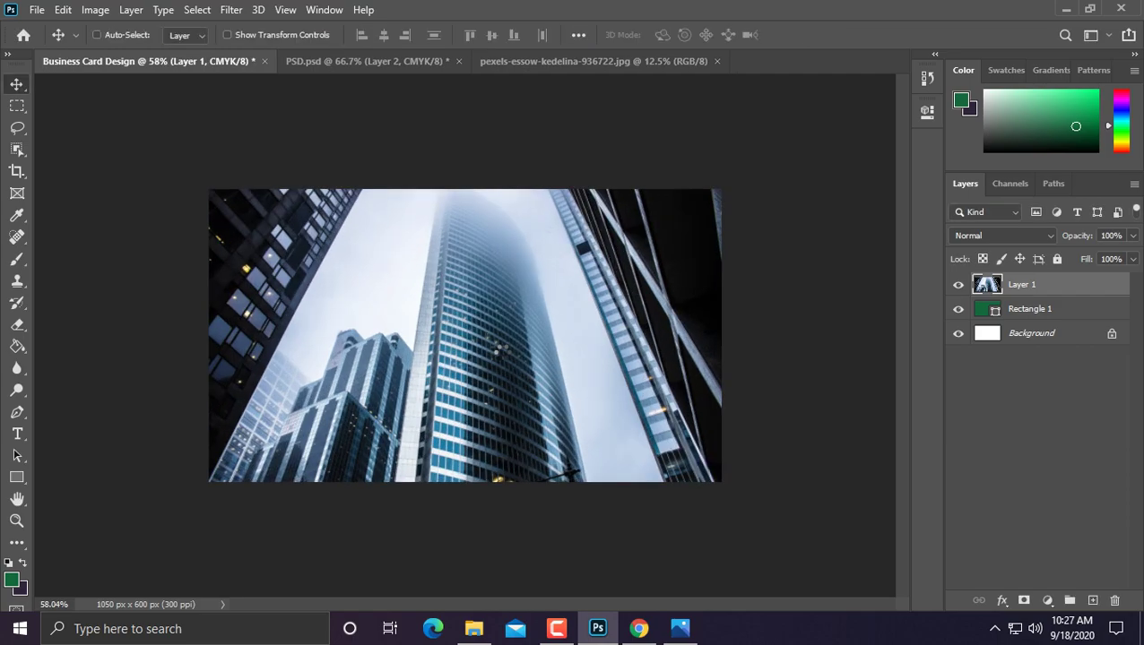
left_click(382, 35)
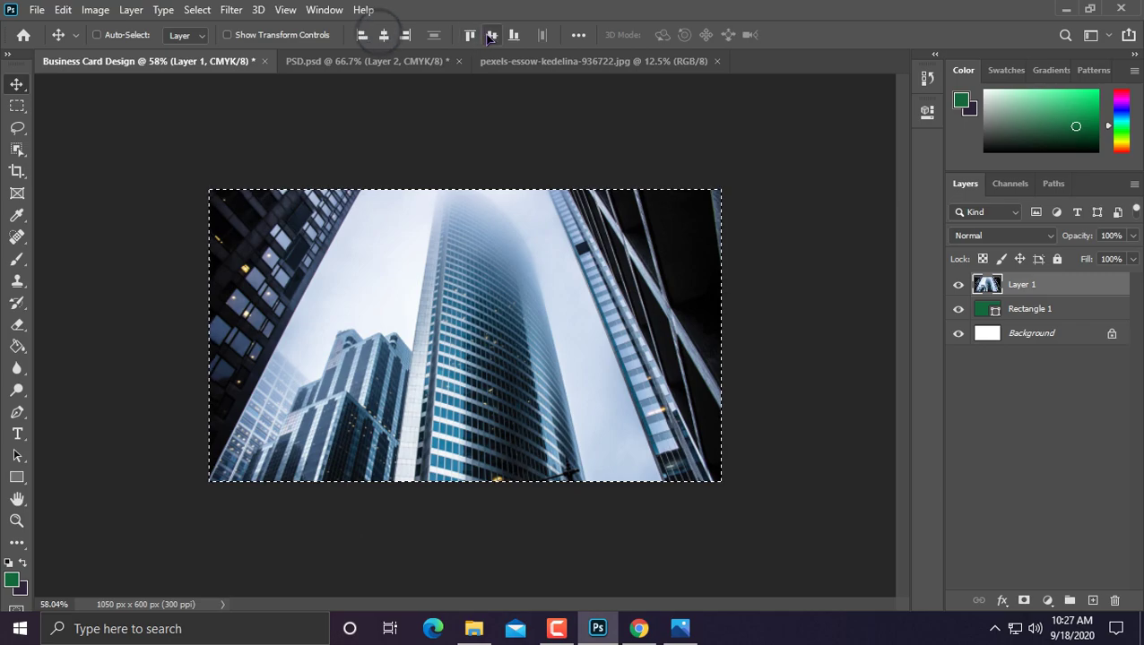
key("ctrl+d")
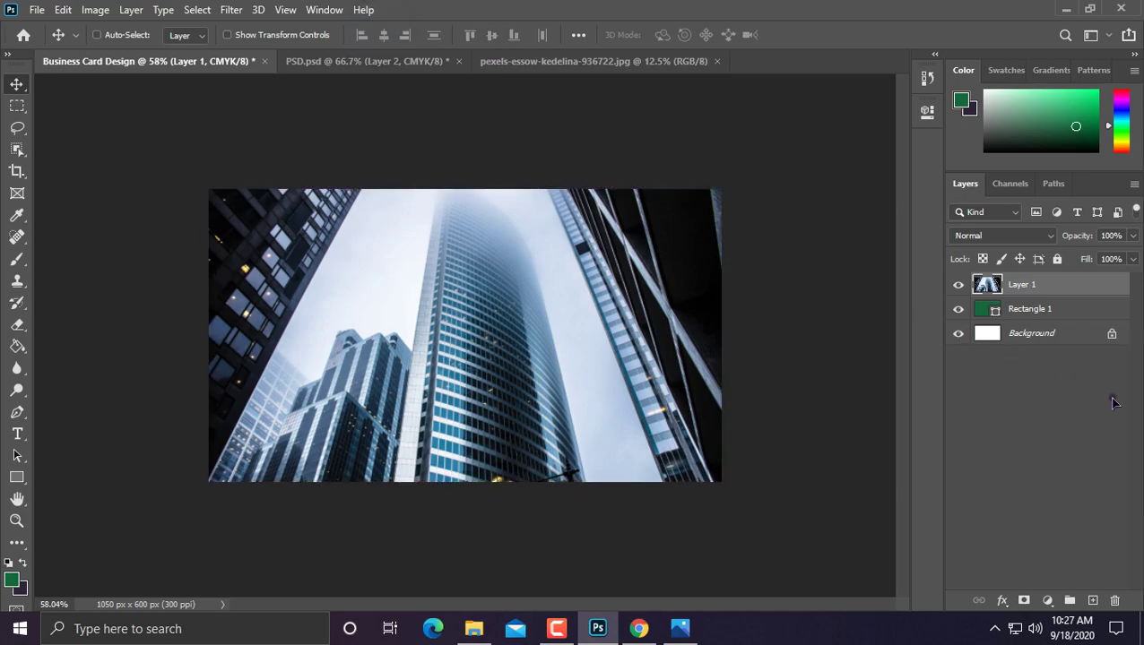
left_click(1111, 397)
Step: Place the photo beneath Rectangle 1 and set the rectangle to Hard Light blending
left_click(1064, 284)
left_click_drag(1061, 306, 1057, 315)
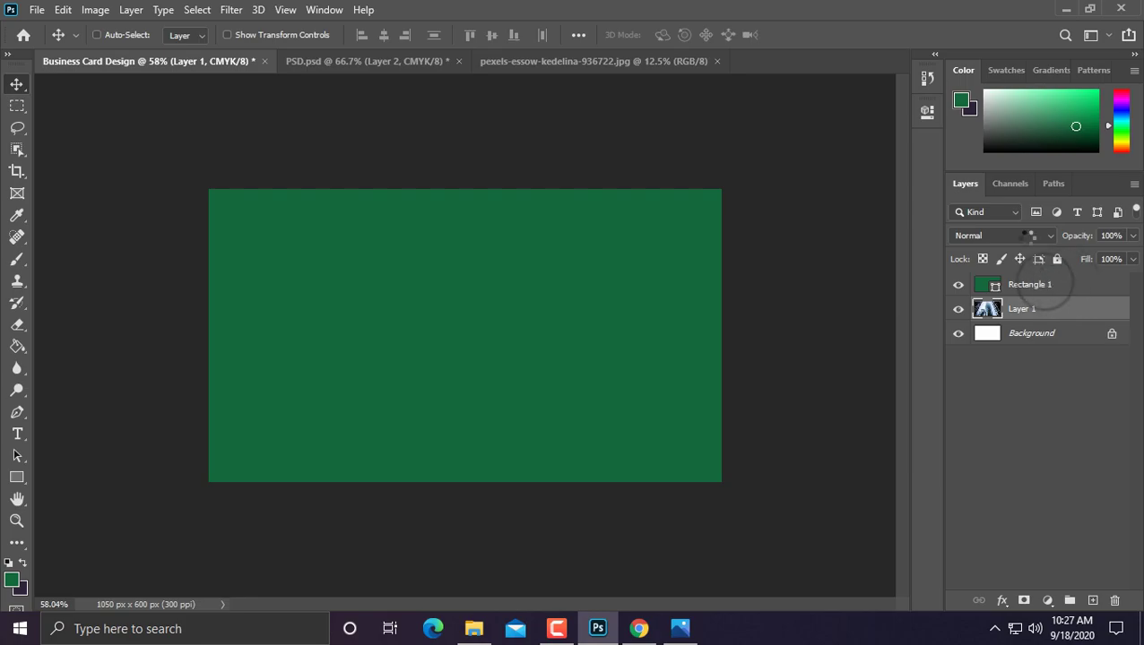
left_click(1031, 284)
left_click(1027, 236)
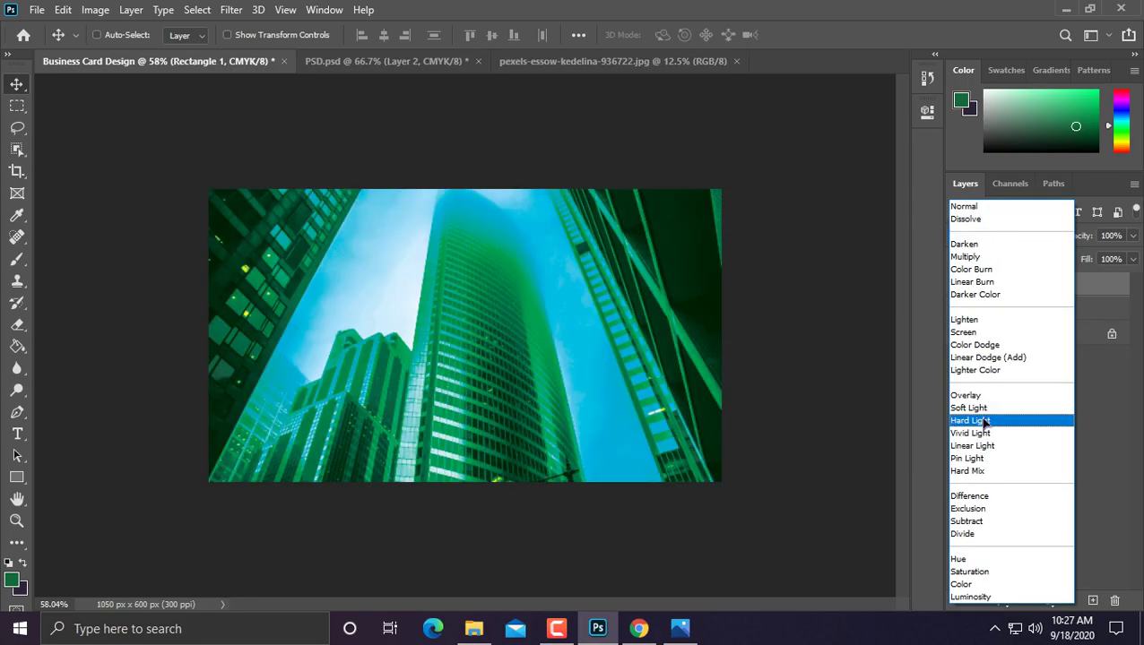
left_click(982, 420)
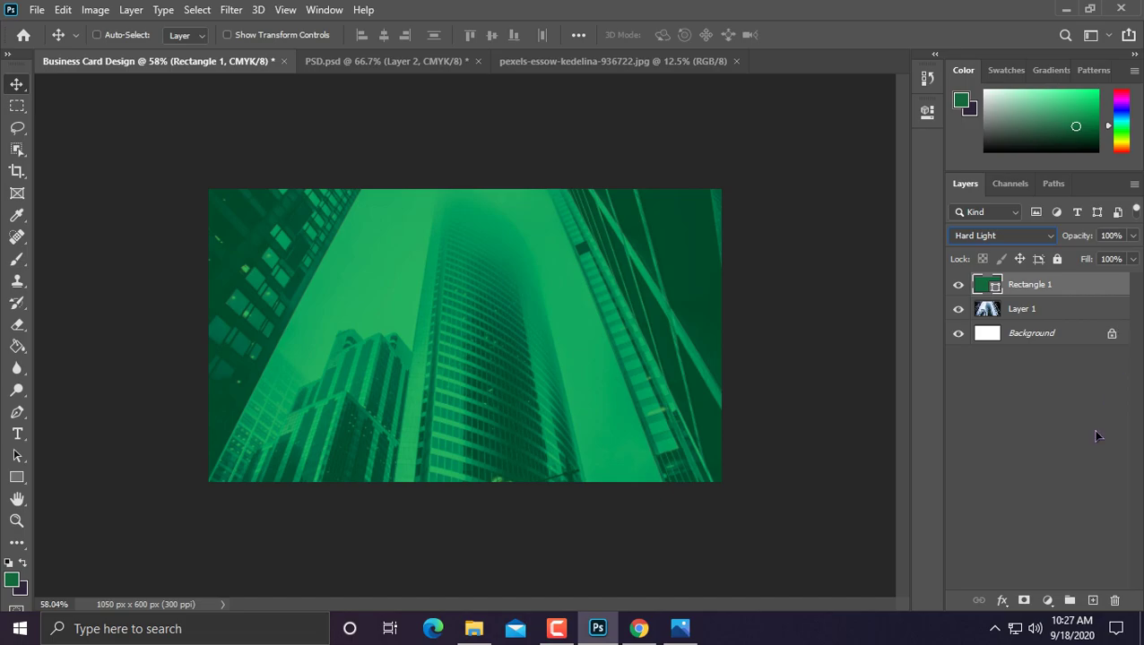
Step: Add a Curves adjustment with an S-shaped curve for more contrast
left_click(1047, 600)
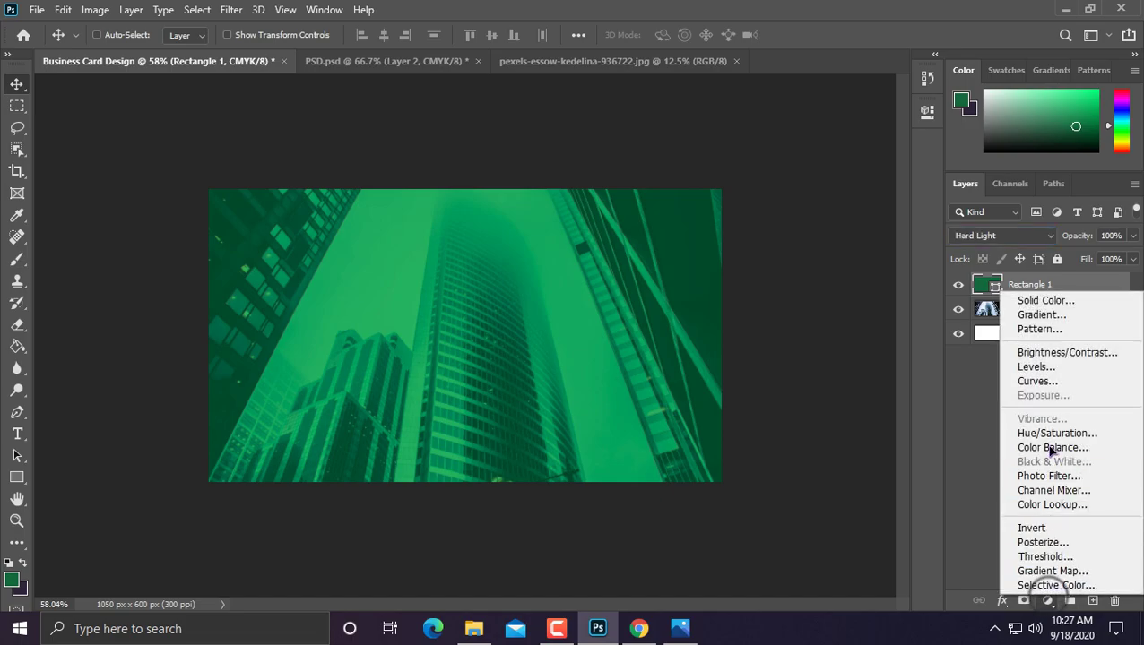
left_click(1037, 381)
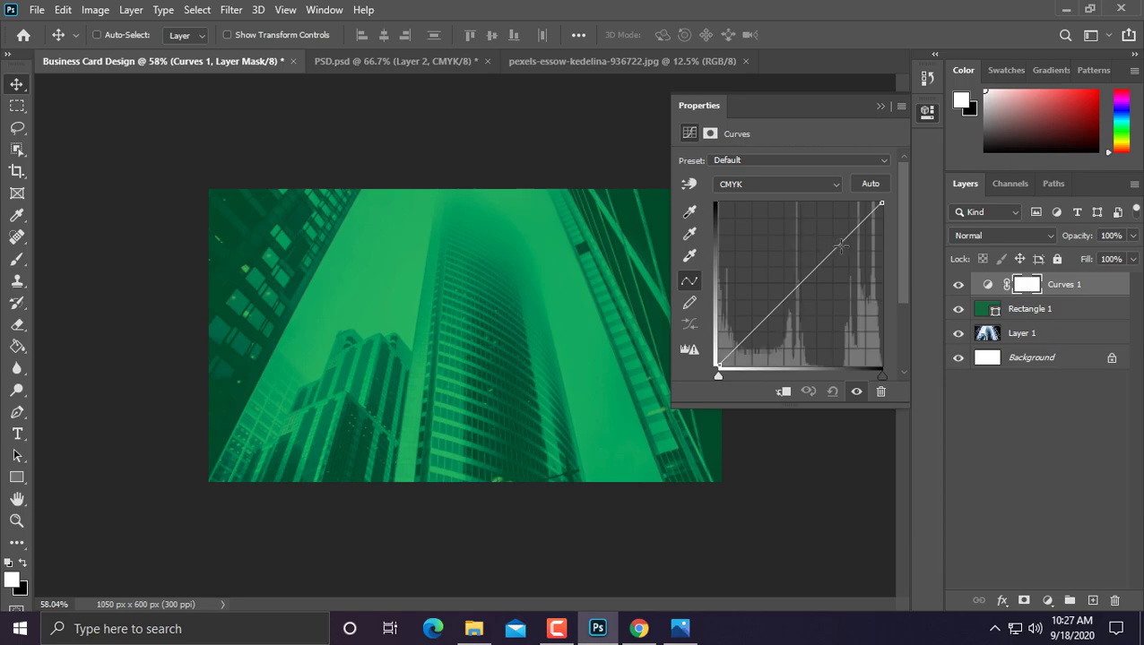
left_click_drag(840, 244, 833, 234)
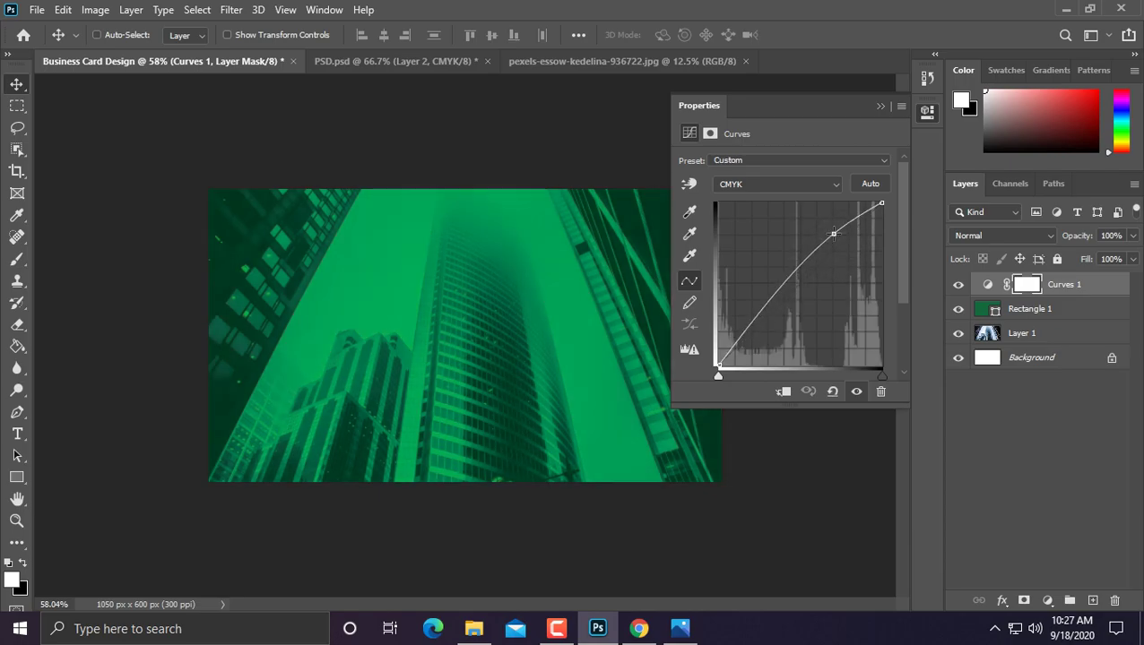
left_click_drag(737, 344, 751, 334)
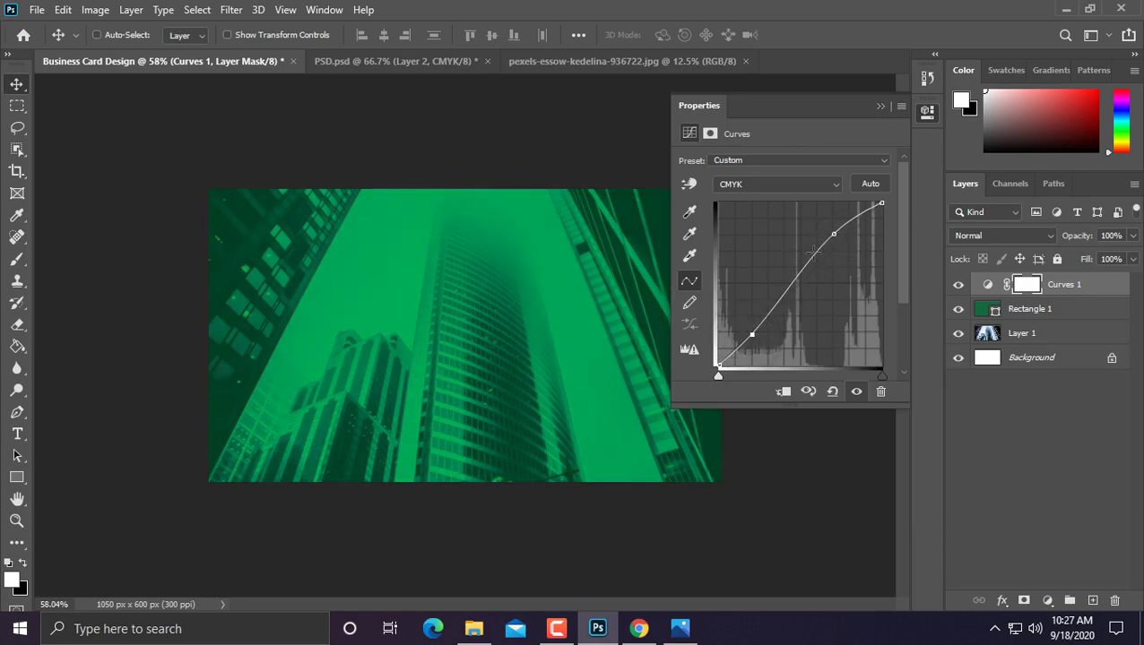
left_click_drag(830, 234, 827, 228)
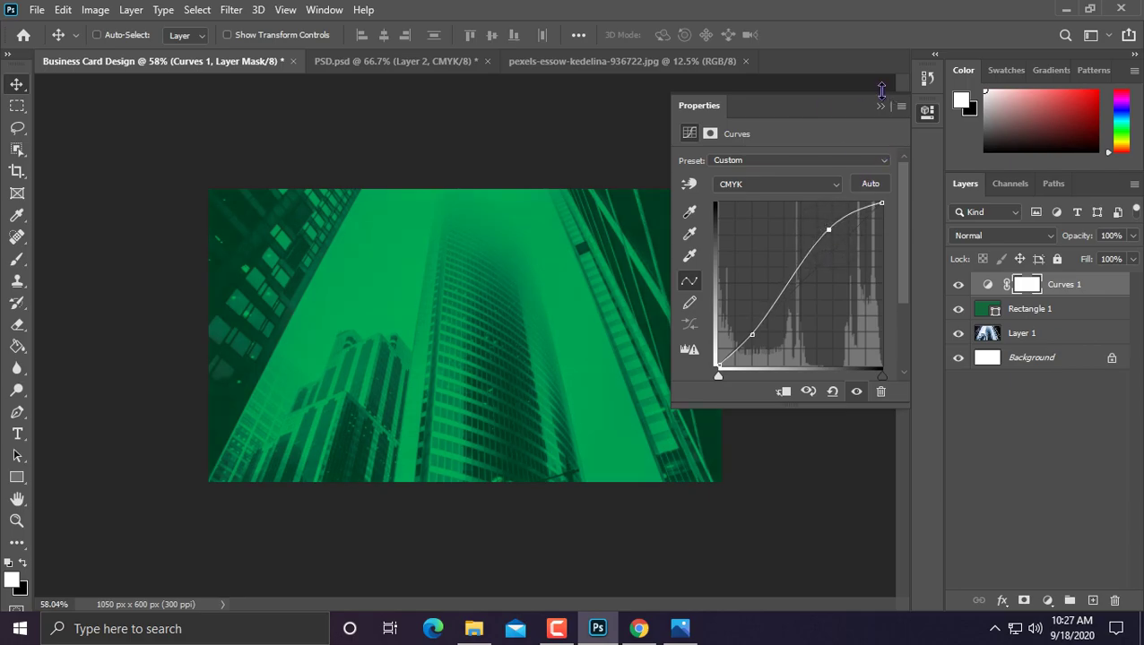
left_click(881, 106)
Step: Tweak Curves 1 opacity, then lower Rectangle 1's opacity to about 89%
left_click(1133, 235)
mouse_move(1131, 255)
left_mouse_down()
mouse_move(1095, 267)
mouse_move(1131, 259)
left_mouse_up()
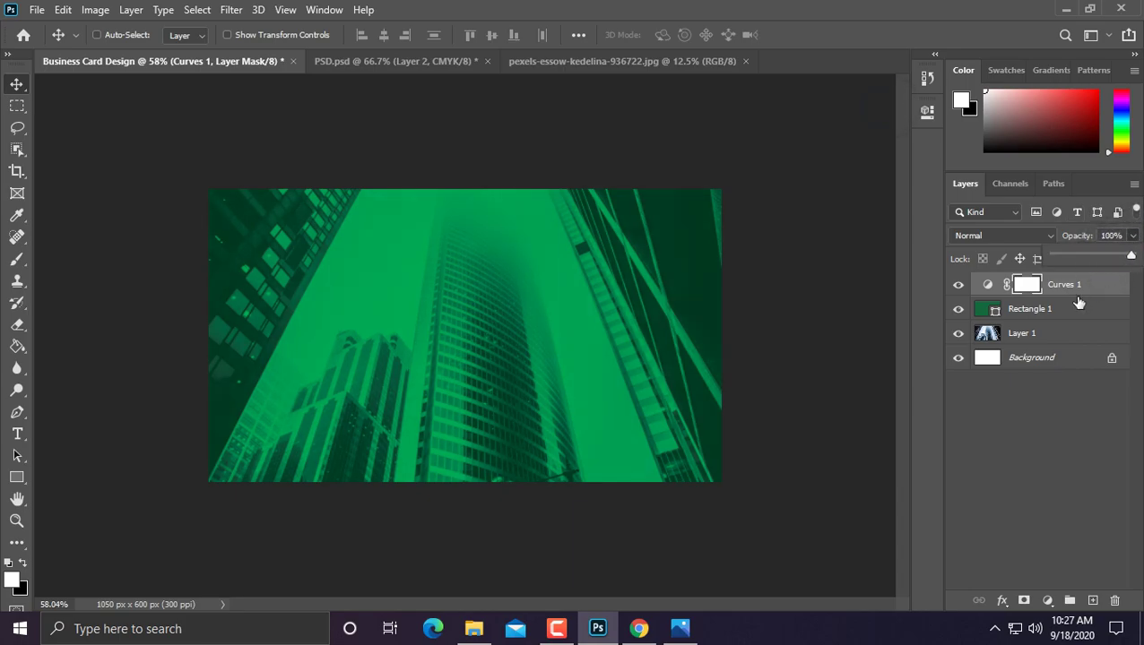
left_click(1079, 303)
left_click(1133, 236)
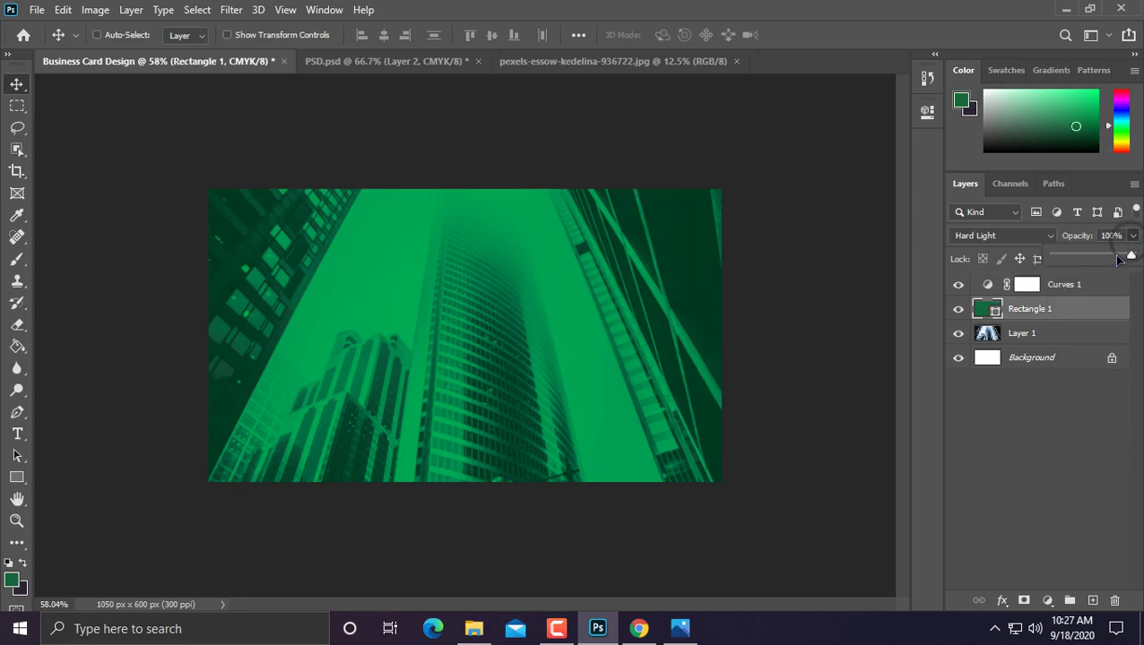
left_click_drag(1119, 259, 1119, 259)
Step: Open check.psd and drag its Forma 1 checkmark onto the card, left of centre
left_click(1032, 442)
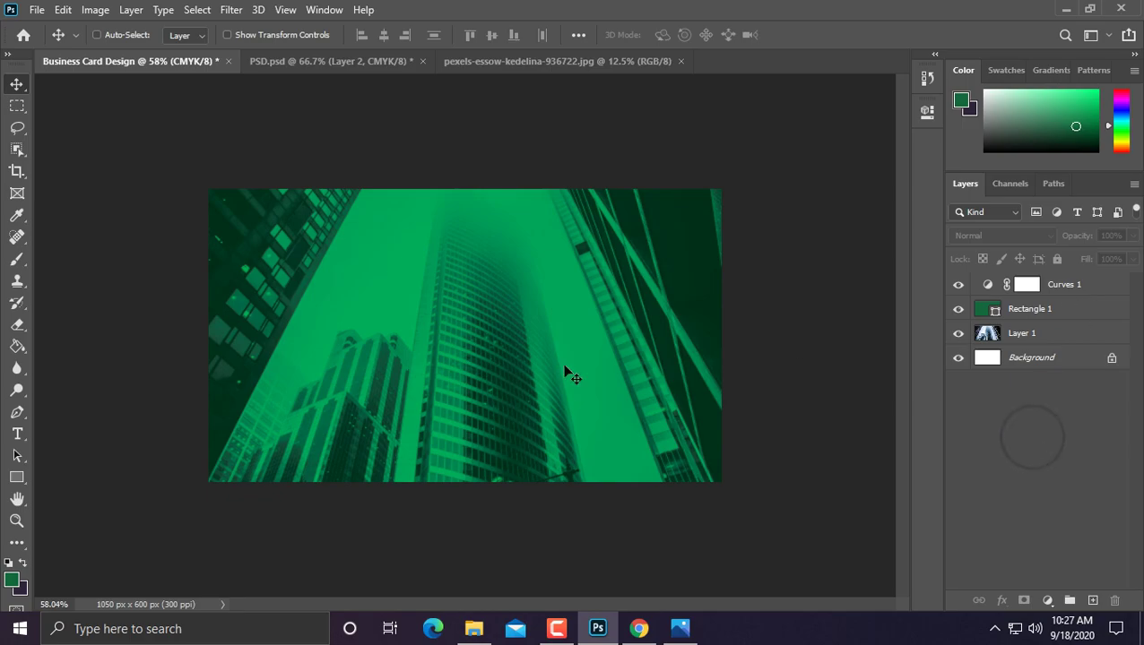
scroll(481, 362, "up", 3)
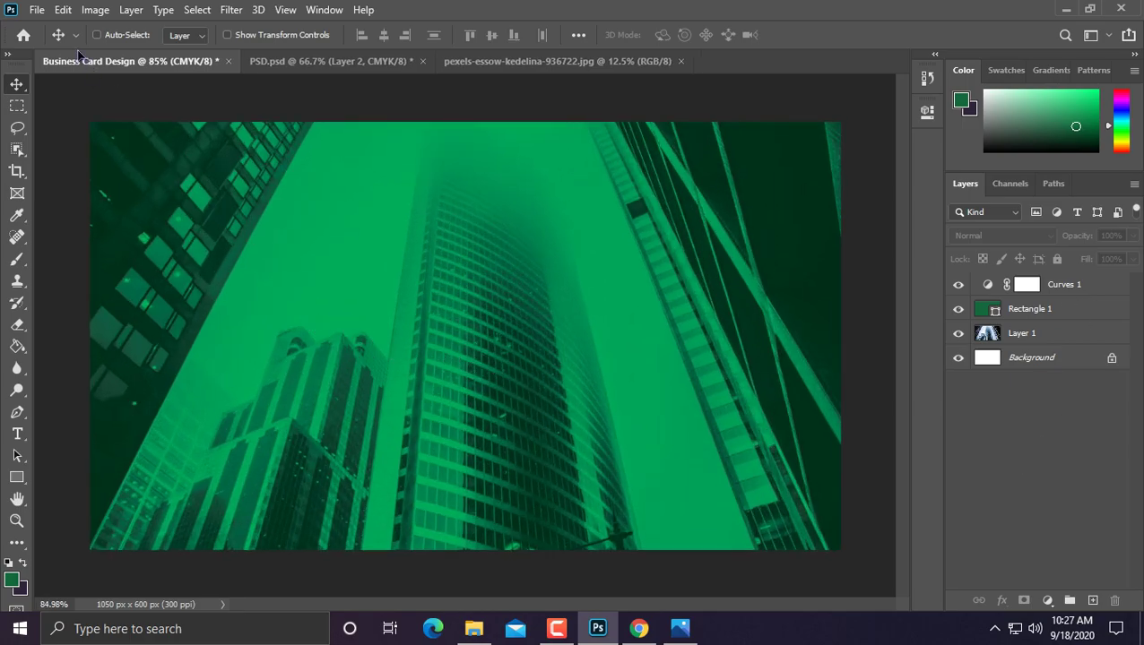
left_click(37, 10)
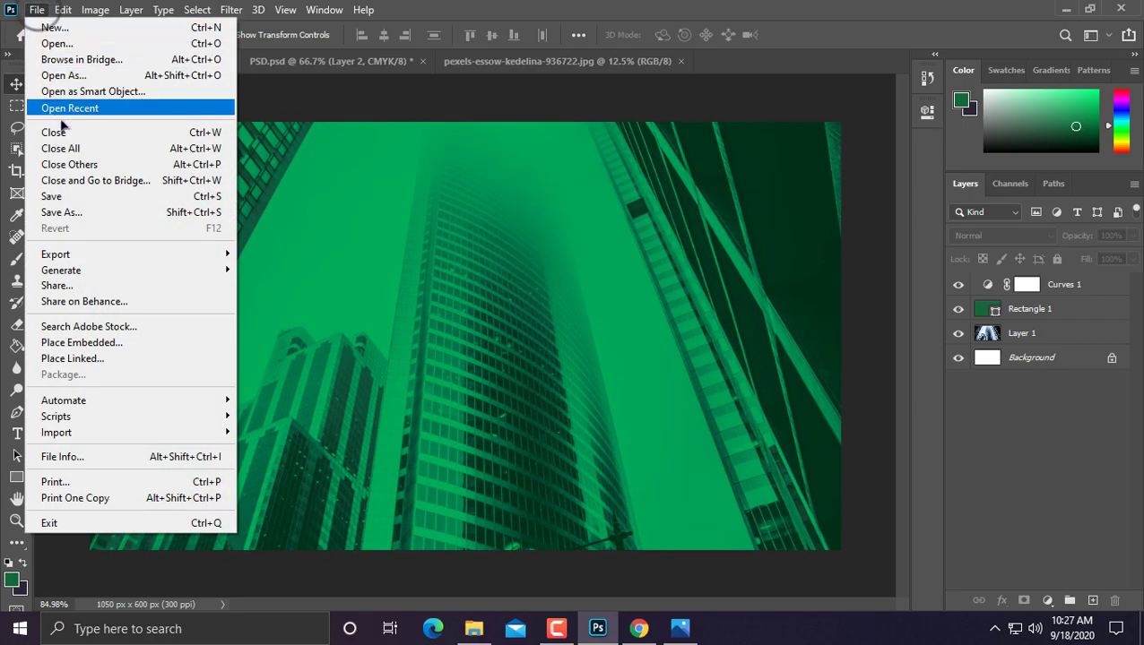
left_click(71, 44)
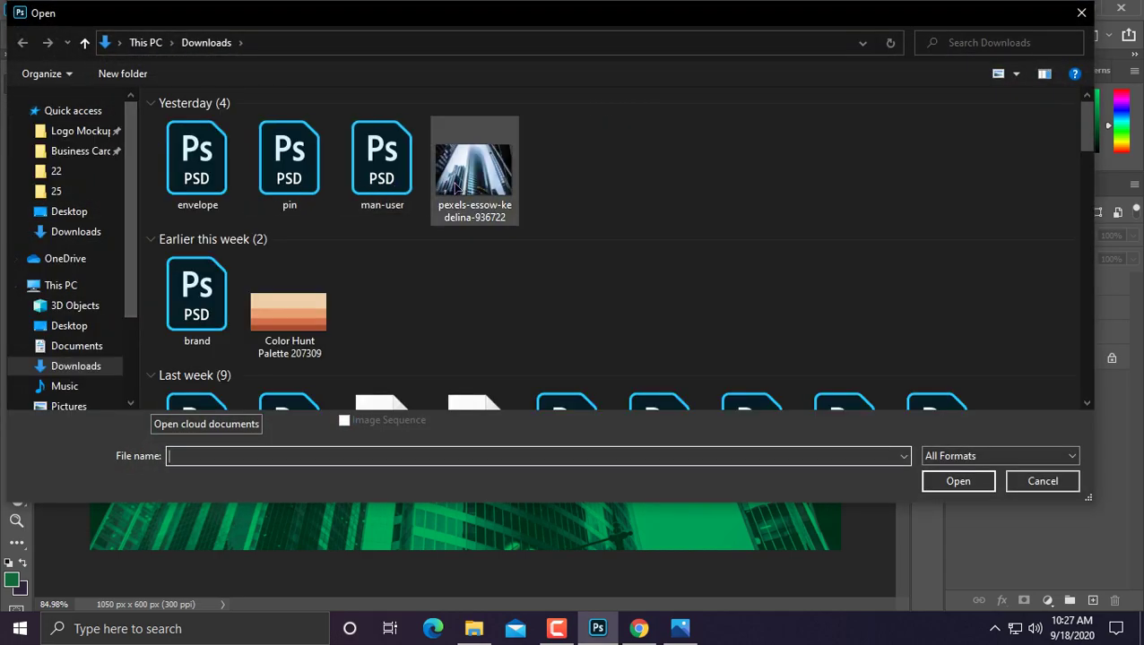
scroll(472, 179, "down", 3)
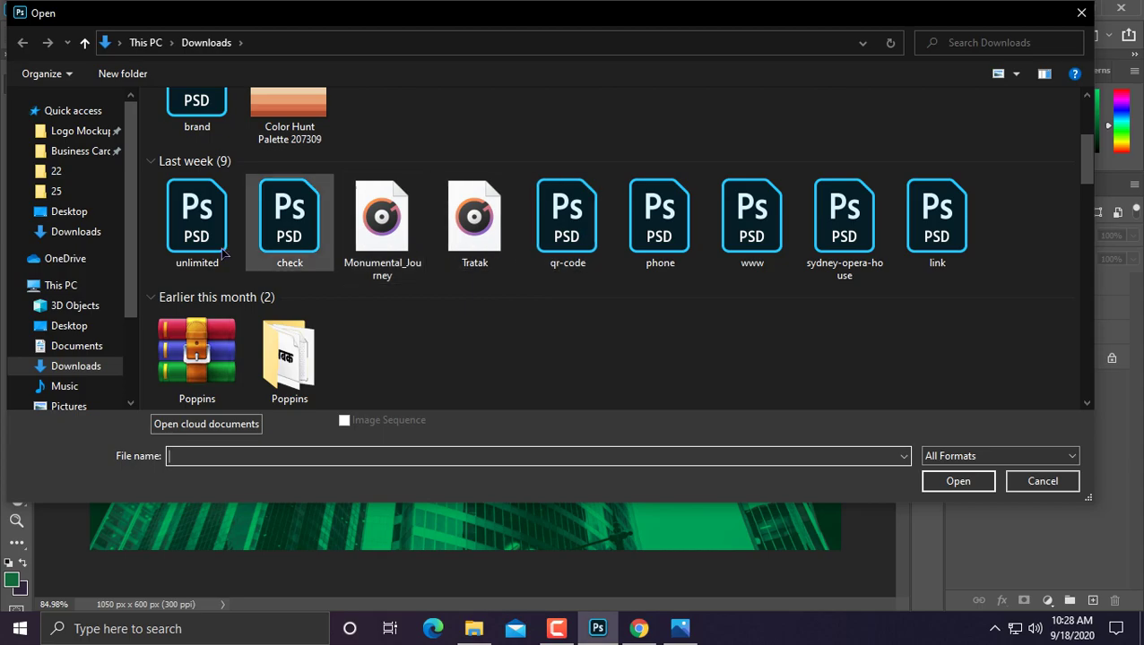
double_click(307, 247)
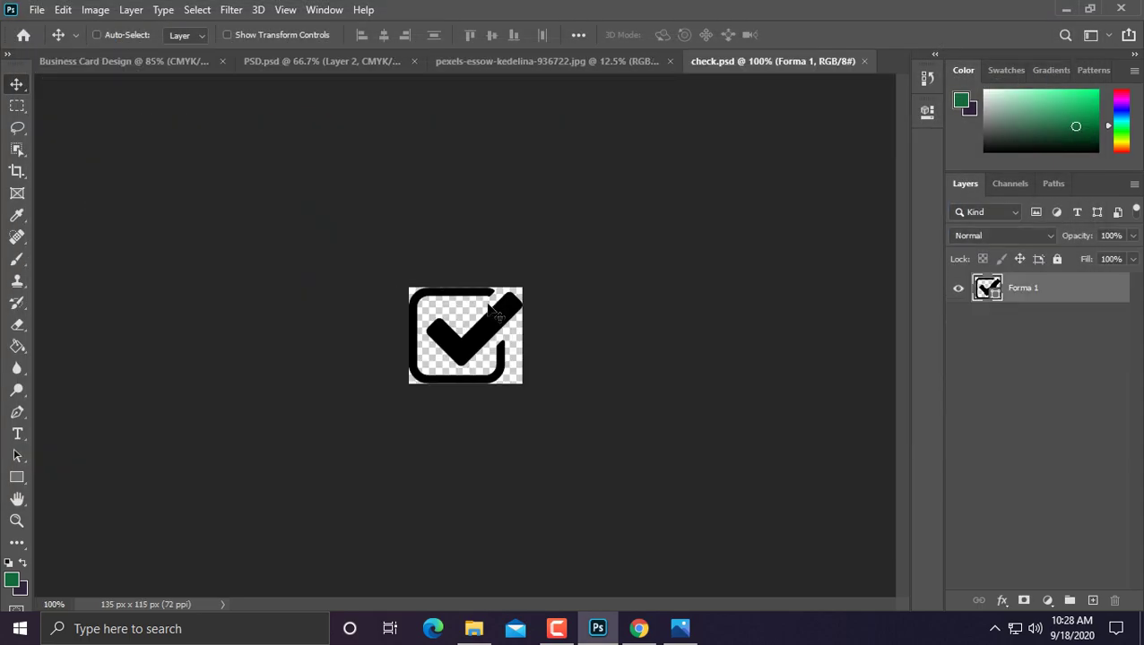
mouse_move(489, 323)
left_mouse_down()
mouse_move(400, 175)
mouse_move(668, 328)
mouse_move(731, 256)
left_mouse_up()
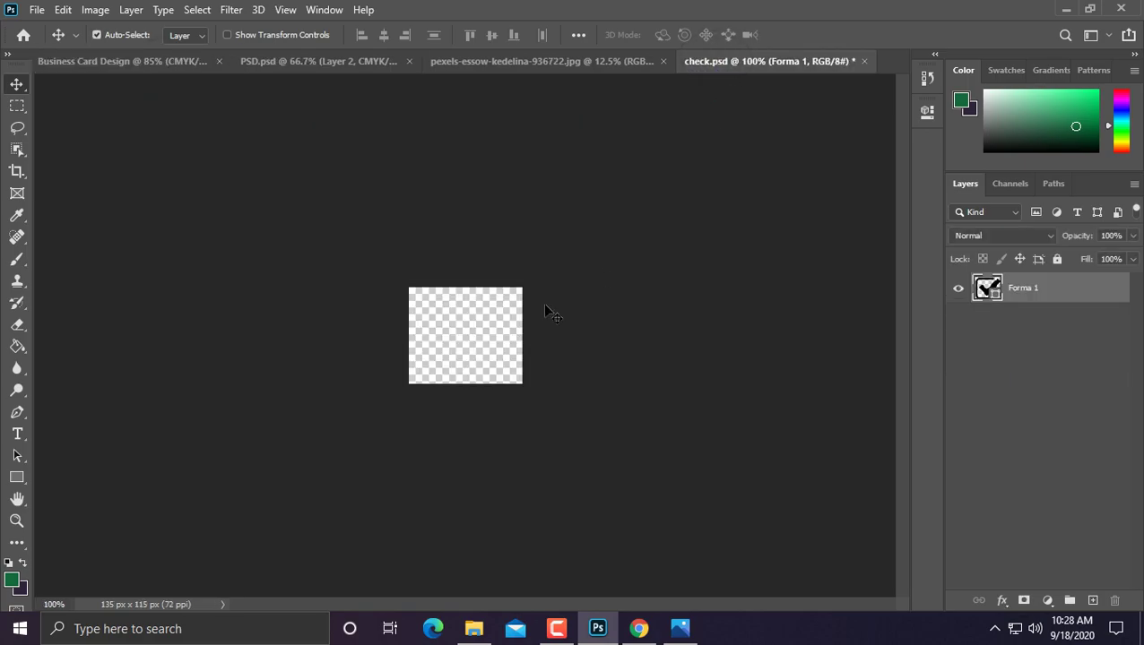
mouse_move(721, 150)
left_mouse_down()
mouse_move(508, 350)
mouse_move(203, 125)
mouse_move(365, 359)
left_mouse_up()
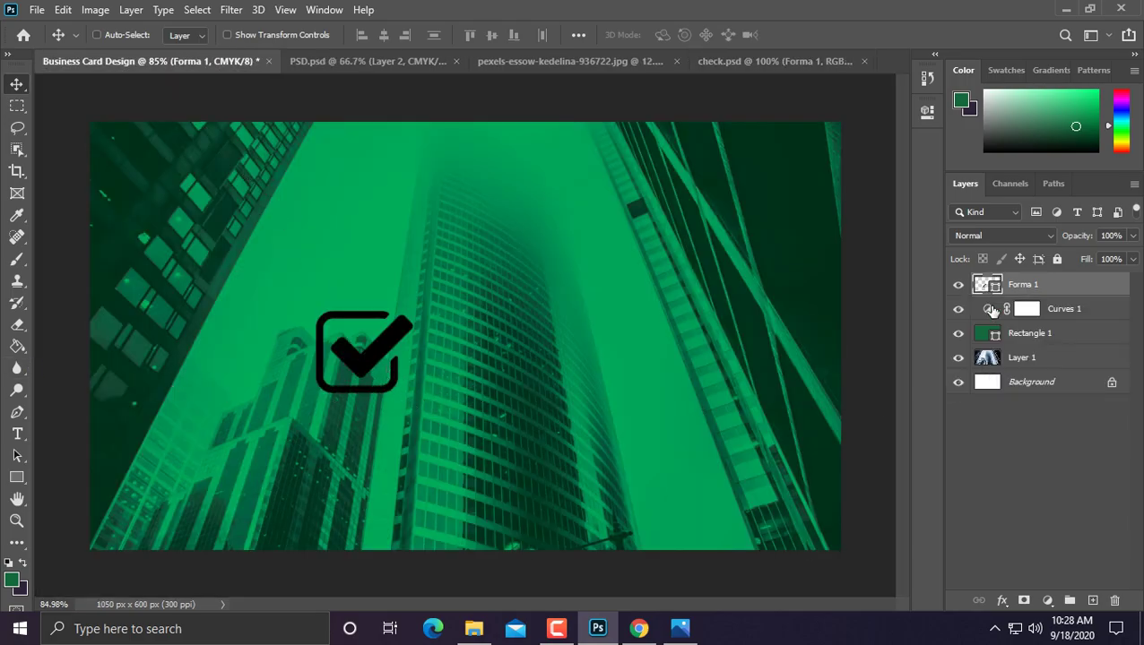
Step: Change the checkmark's fill colour to light green #a7c855
key("g")
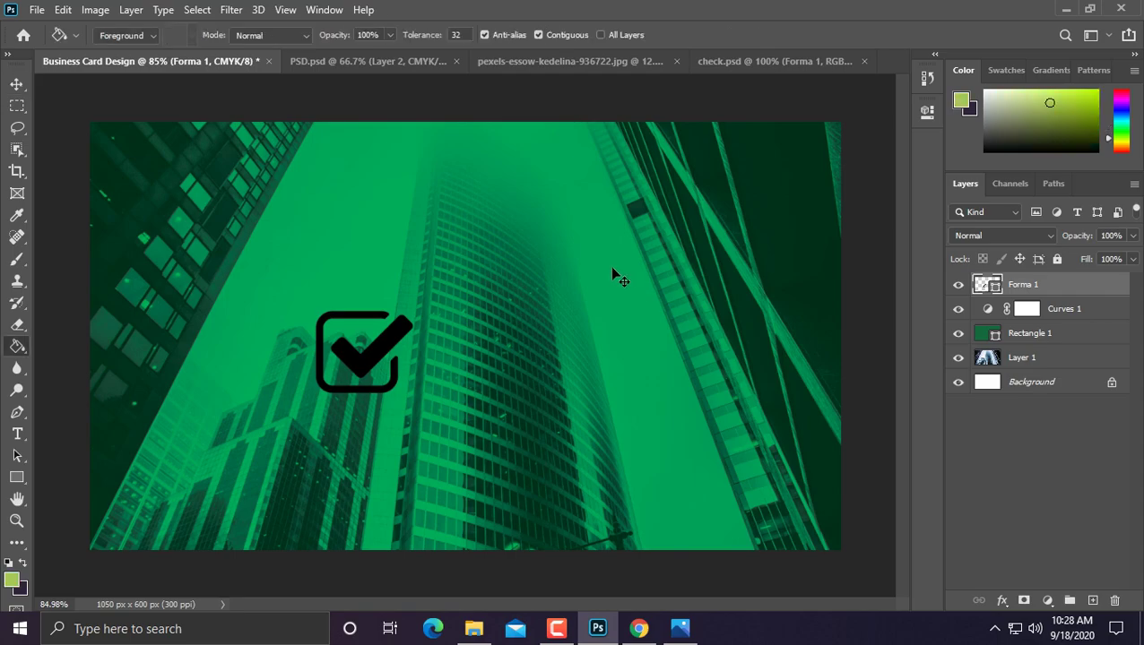
double_click(985, 285)
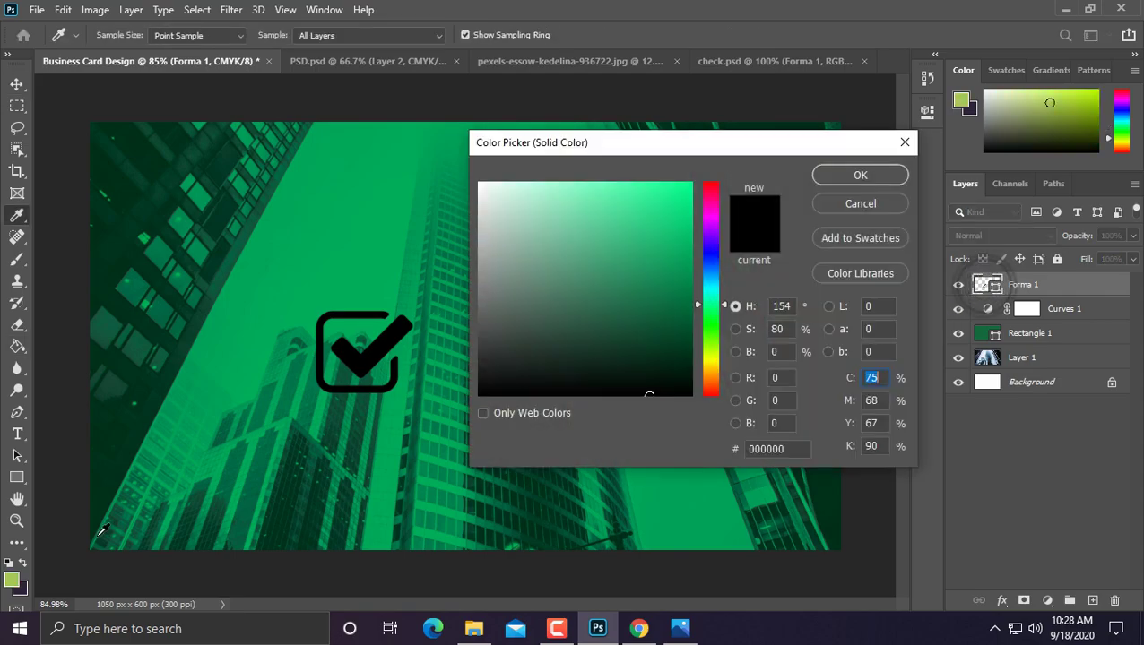
left_click(14, 579)
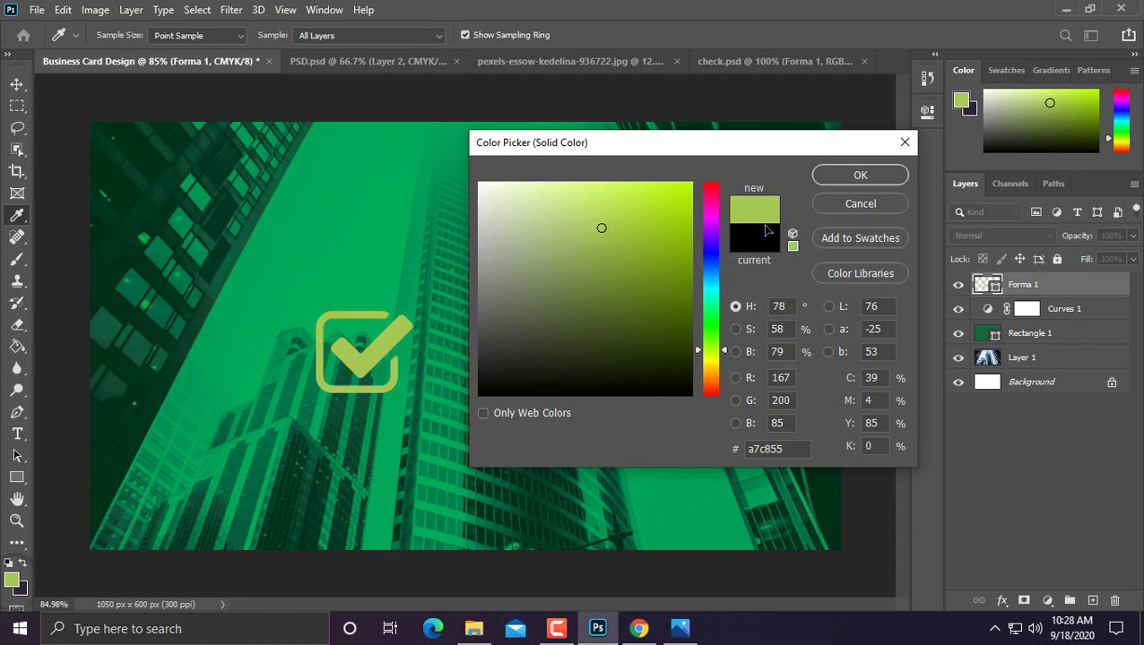
left_click(846, 174)
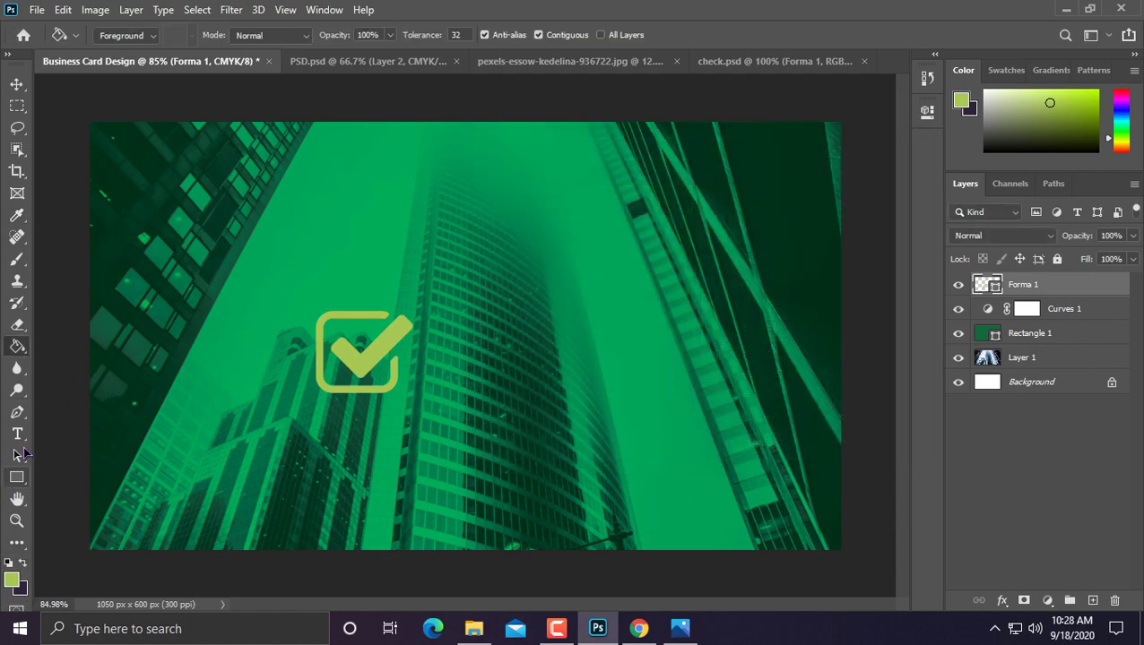
Step: Lower the opacity of the building photo layer, Layer 1
left_click(17, 434)
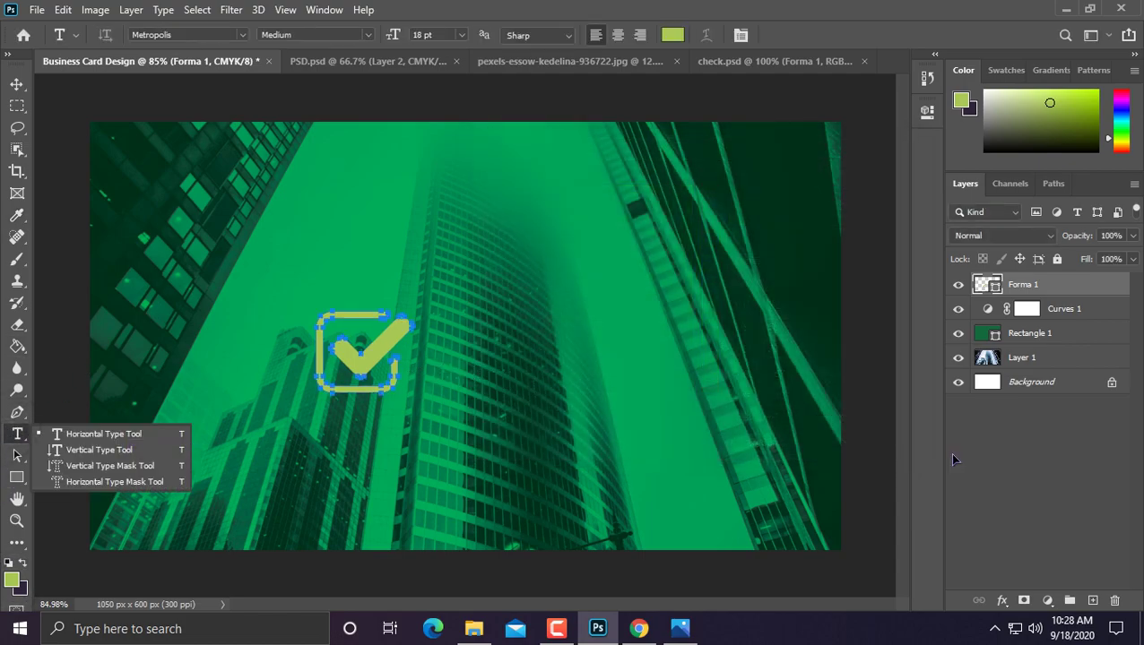
left_click(996, 457)
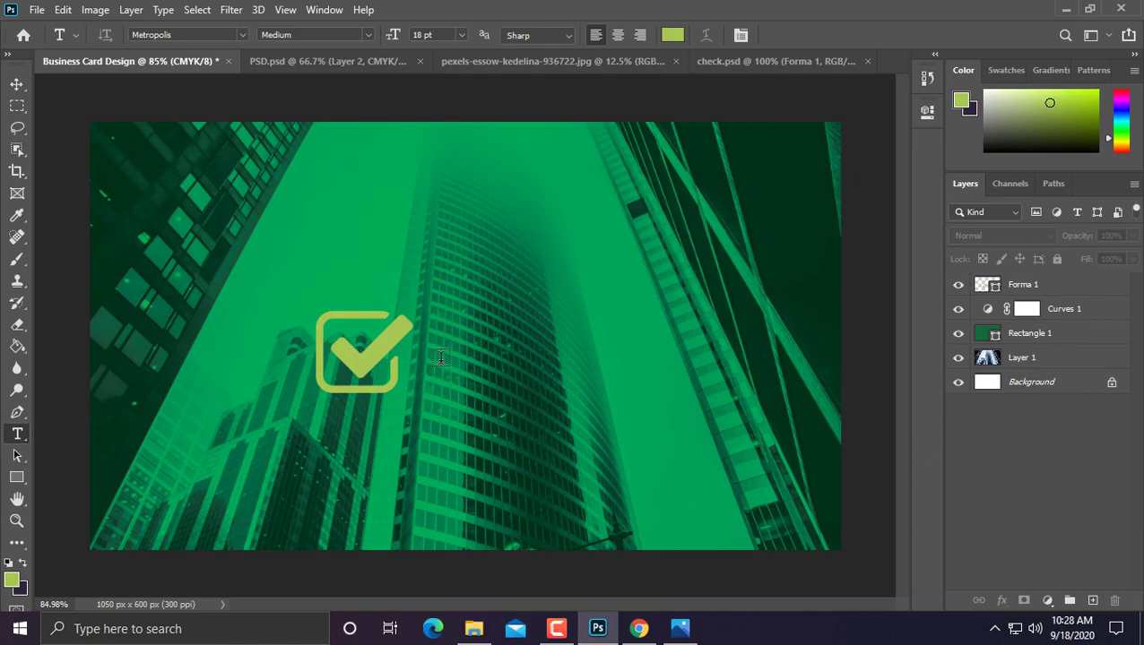
left_click(1026, 359)
left_click(1132, 235)
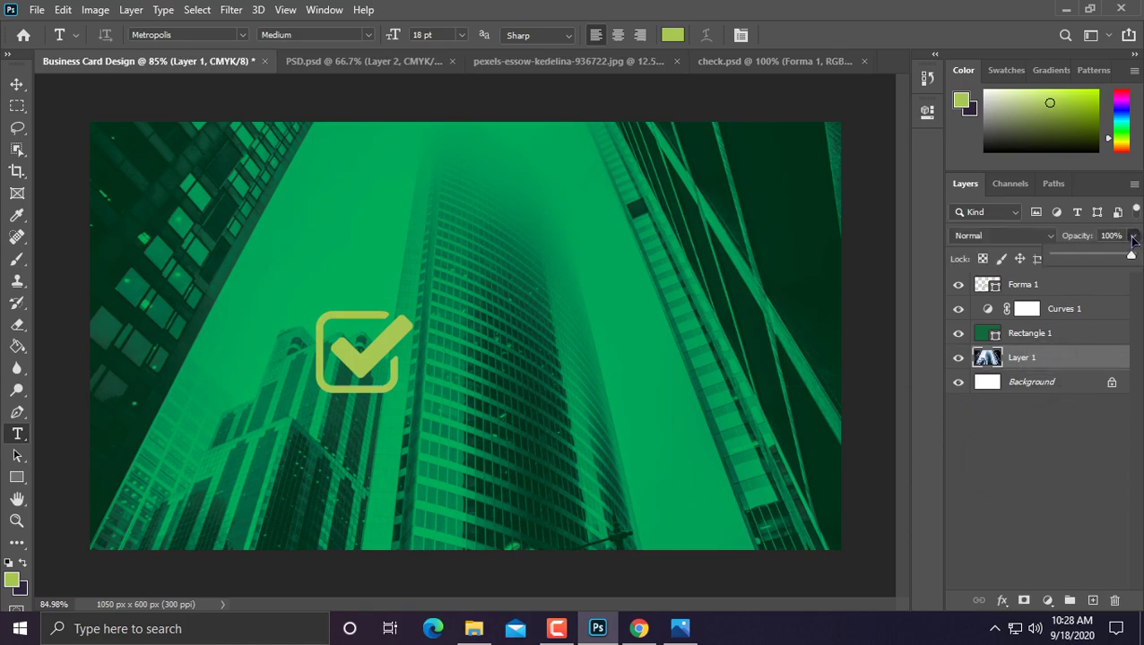
left_click_drag(1130, 255, 1104, 258)
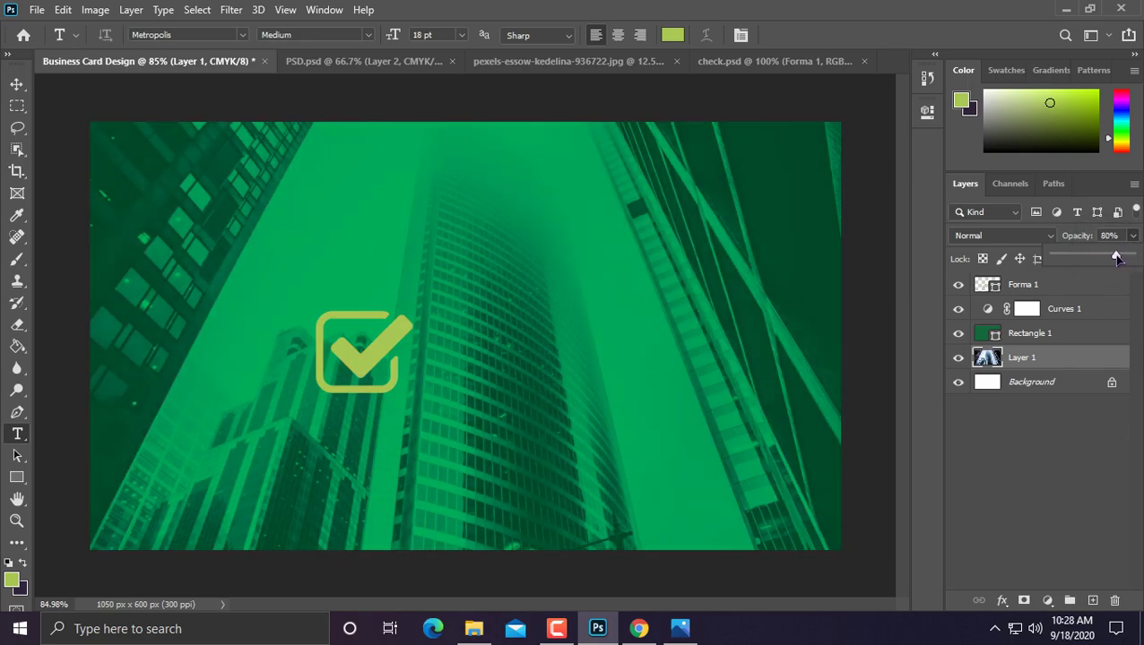
left_click_drag(1091, 265, 1068, 262)
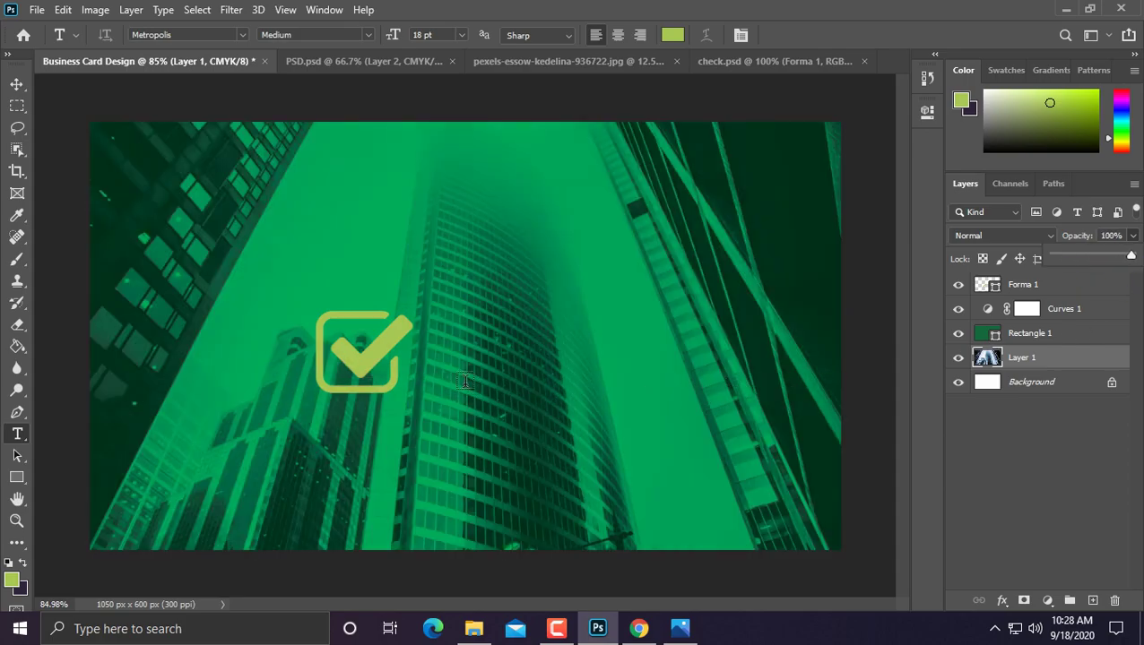
Step: Type the title DESIGNTICK right of the checkmark and colour it white
left_click(438, 349)
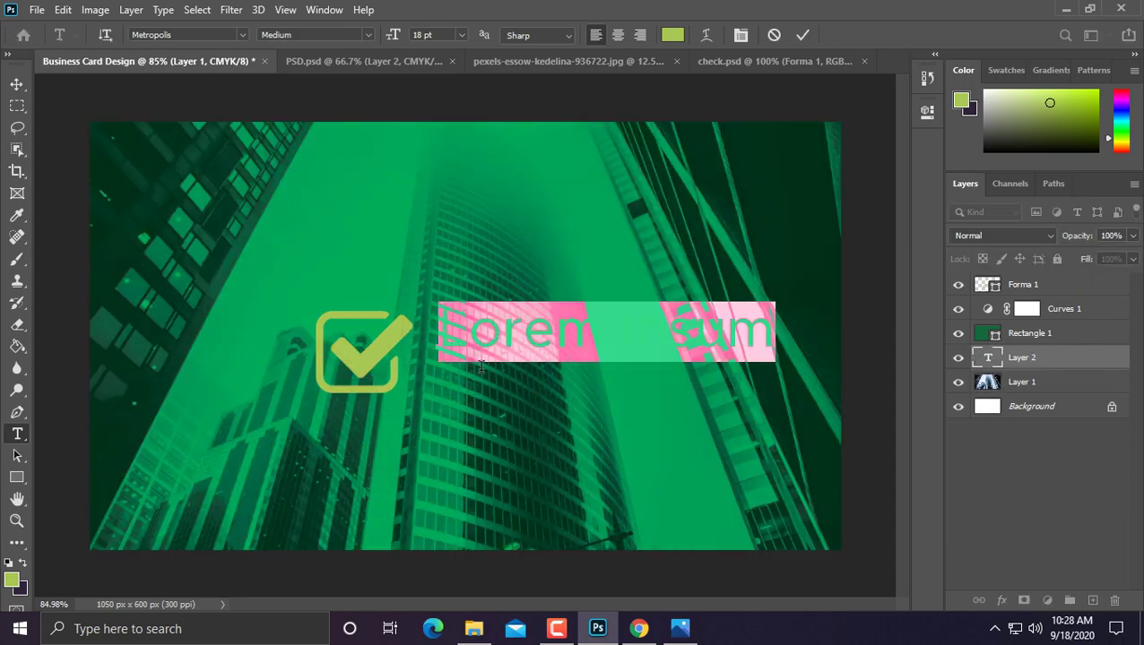
type("D")
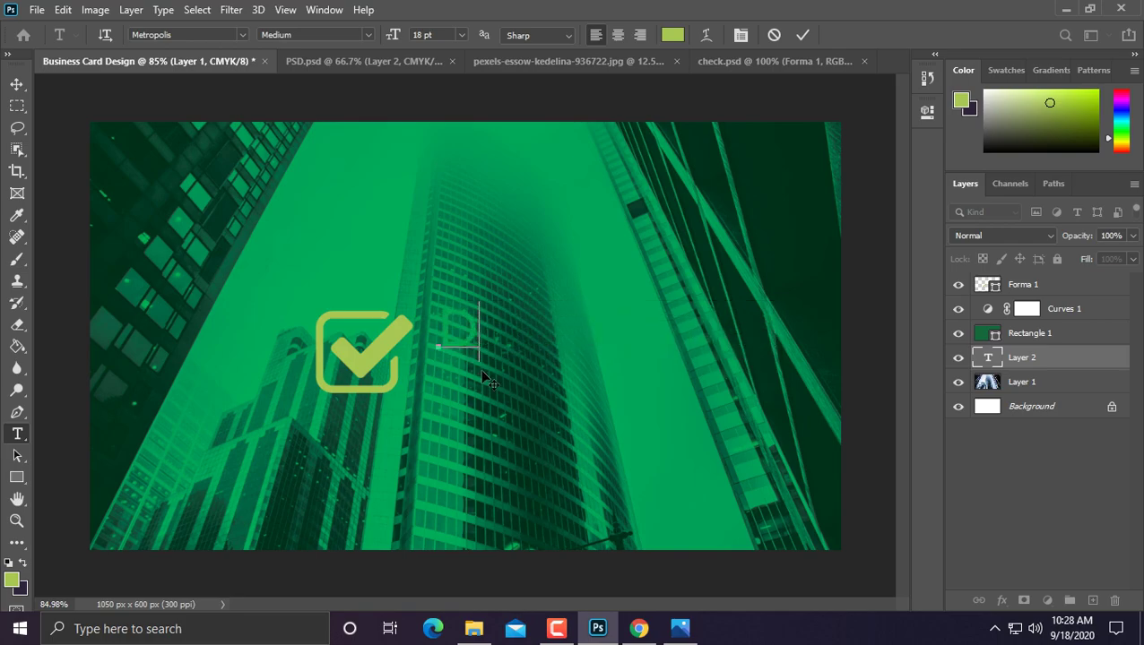
type("ESI")
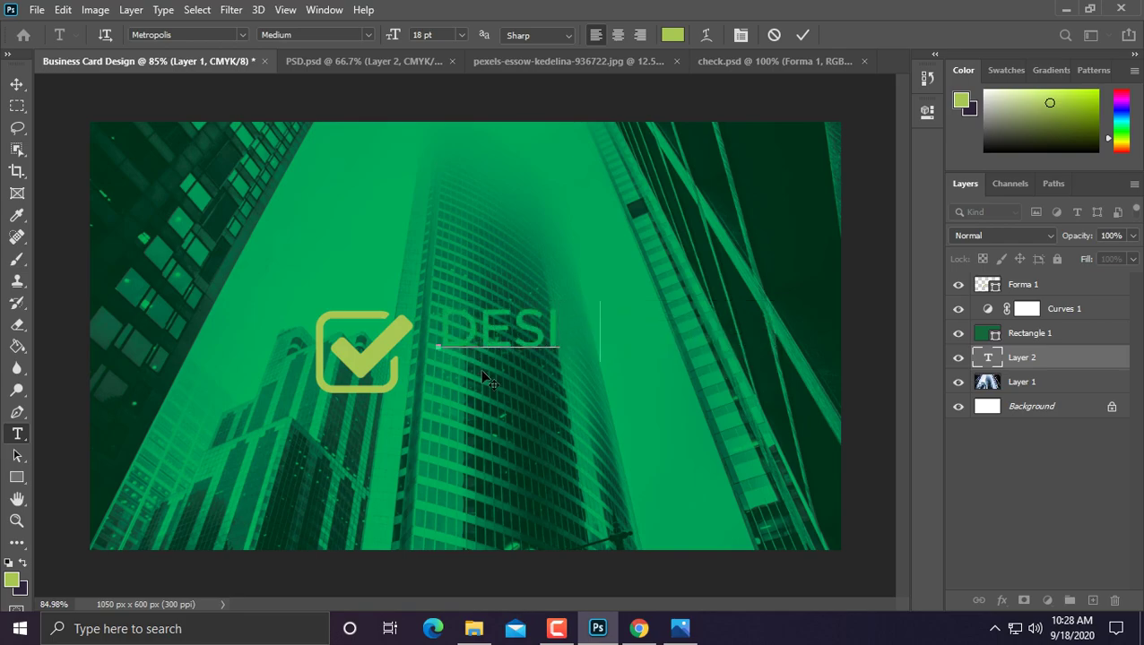
type("GN")
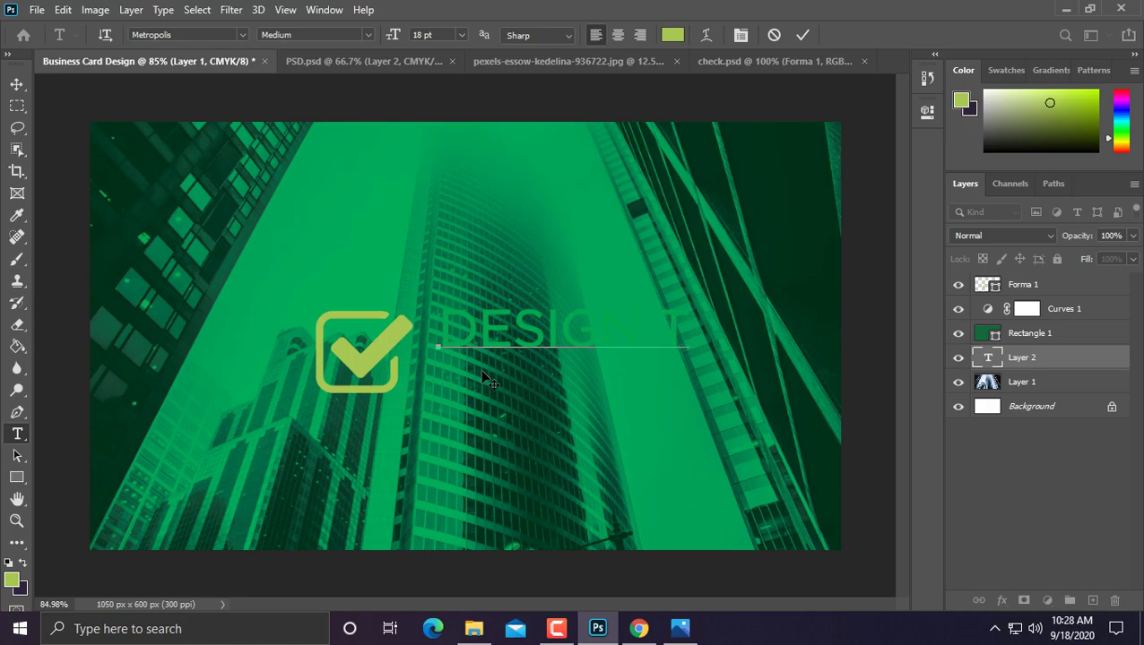
key("Left")
type("ECK")
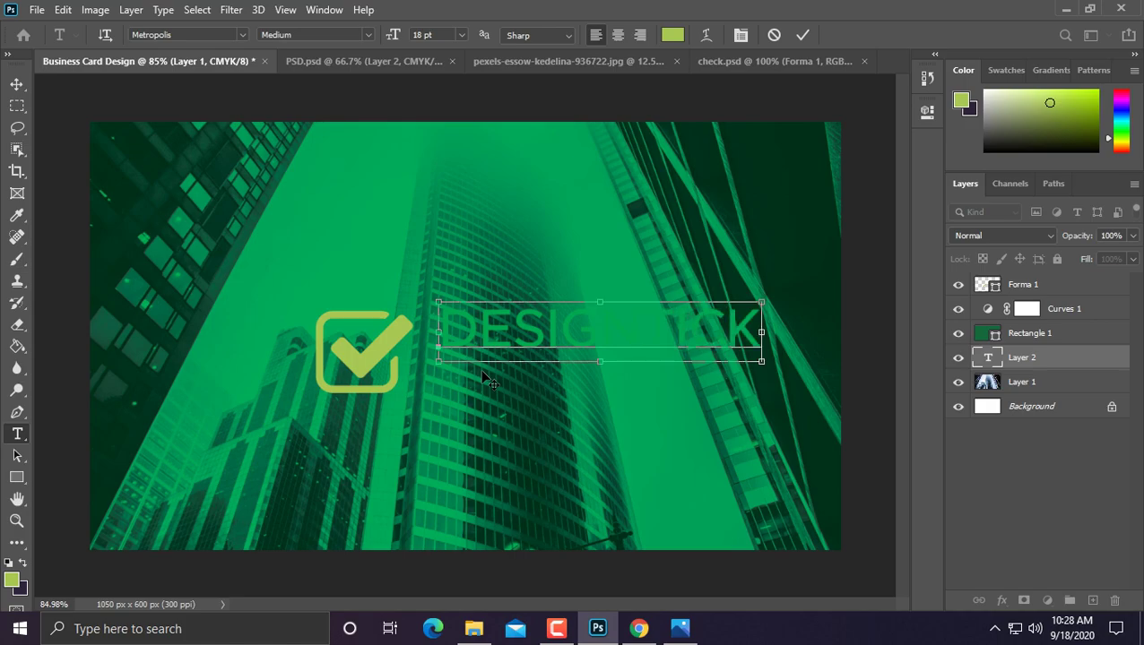
key("ctrl+a")
left_click(673, 34)
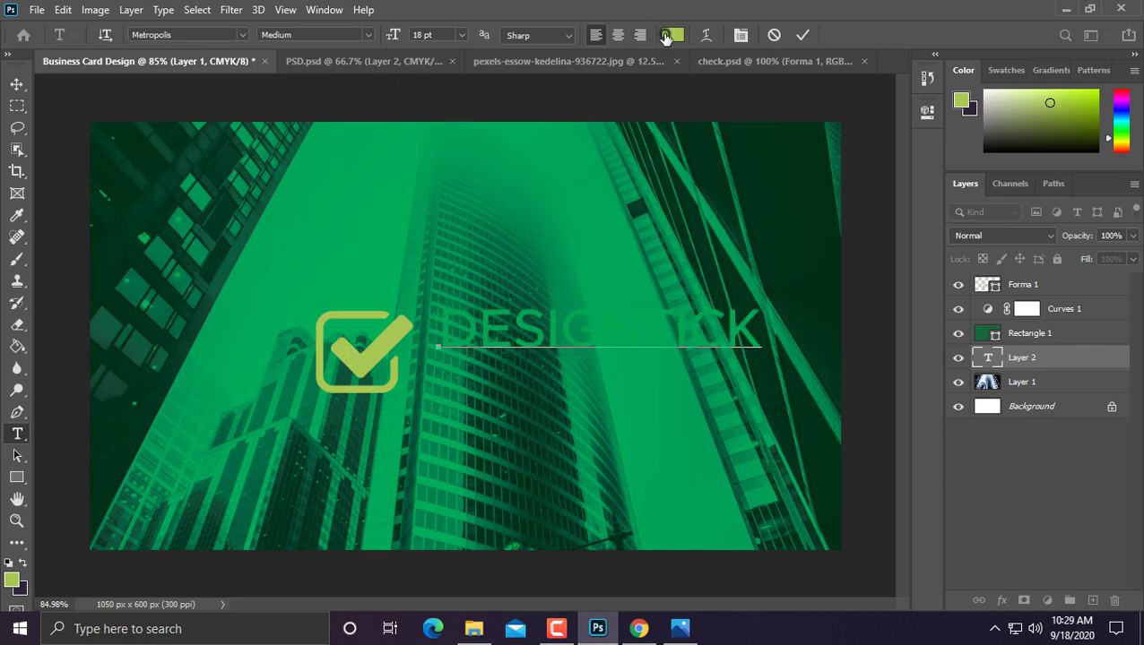
left_click(480, 184)
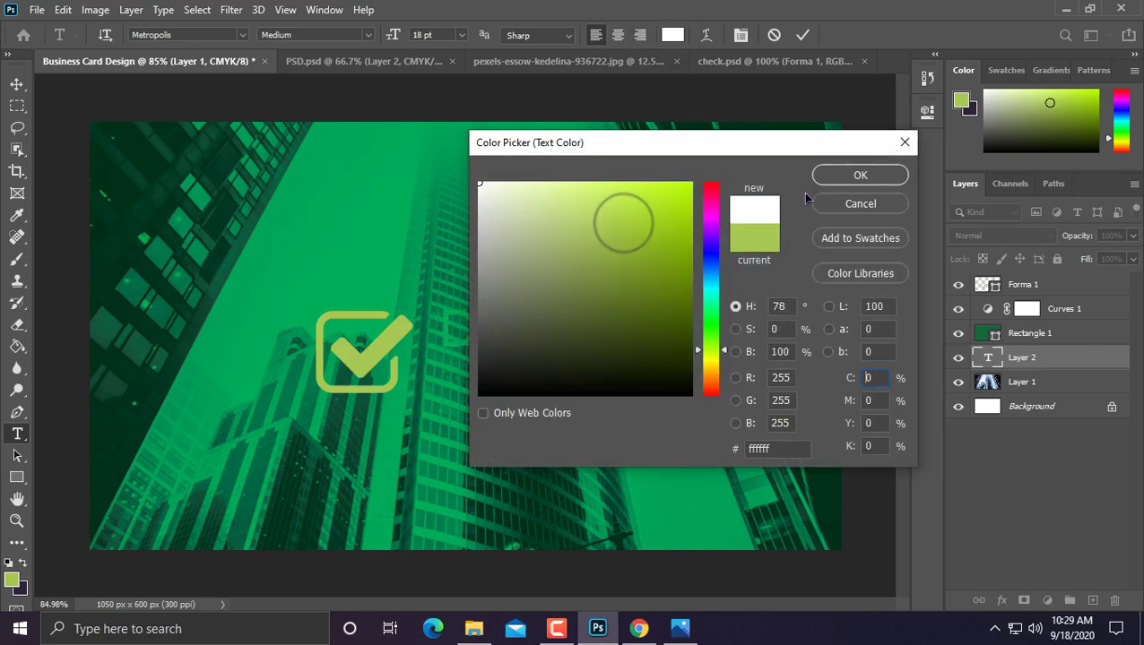
left_click(852, 175)
Step: Move the DESIGNTICK text layer to the top of the layer stack
left_click_drag(640, 339, 773, 341)
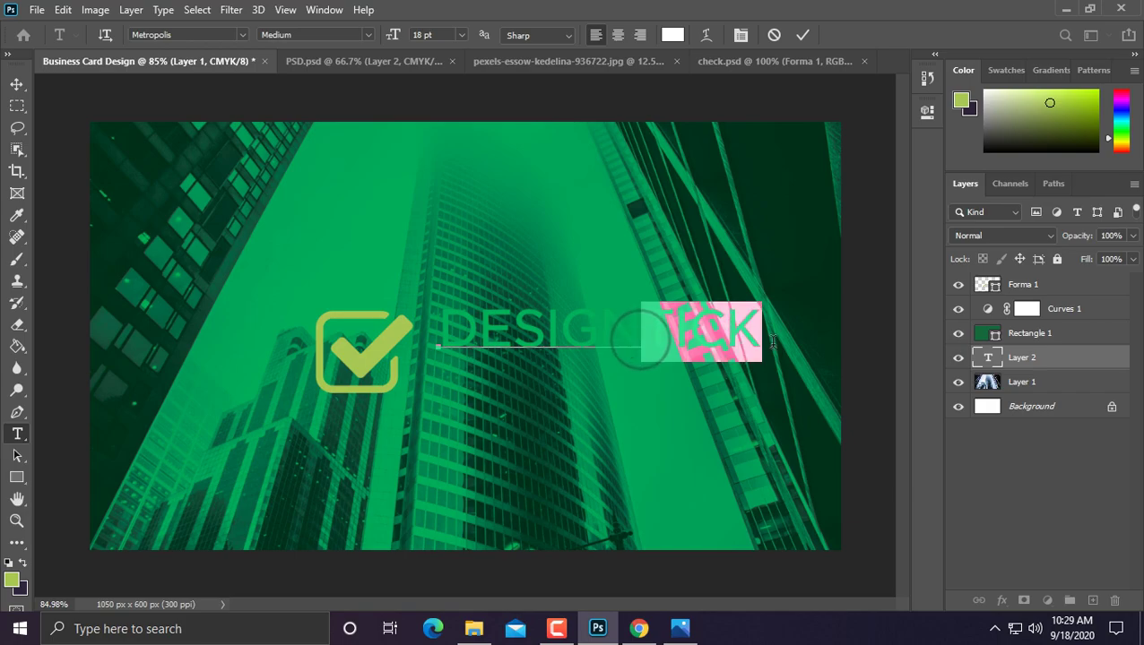
left_click(1042, 357)
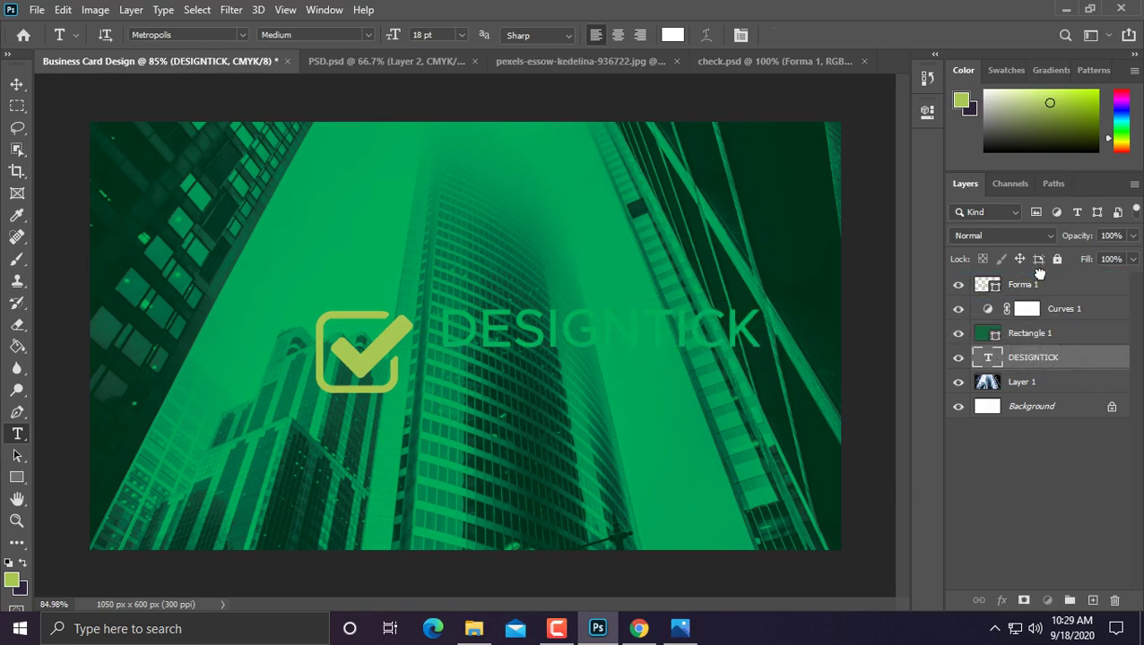
key("ctrl+shift+bracketright")
left_click(1057, 360)
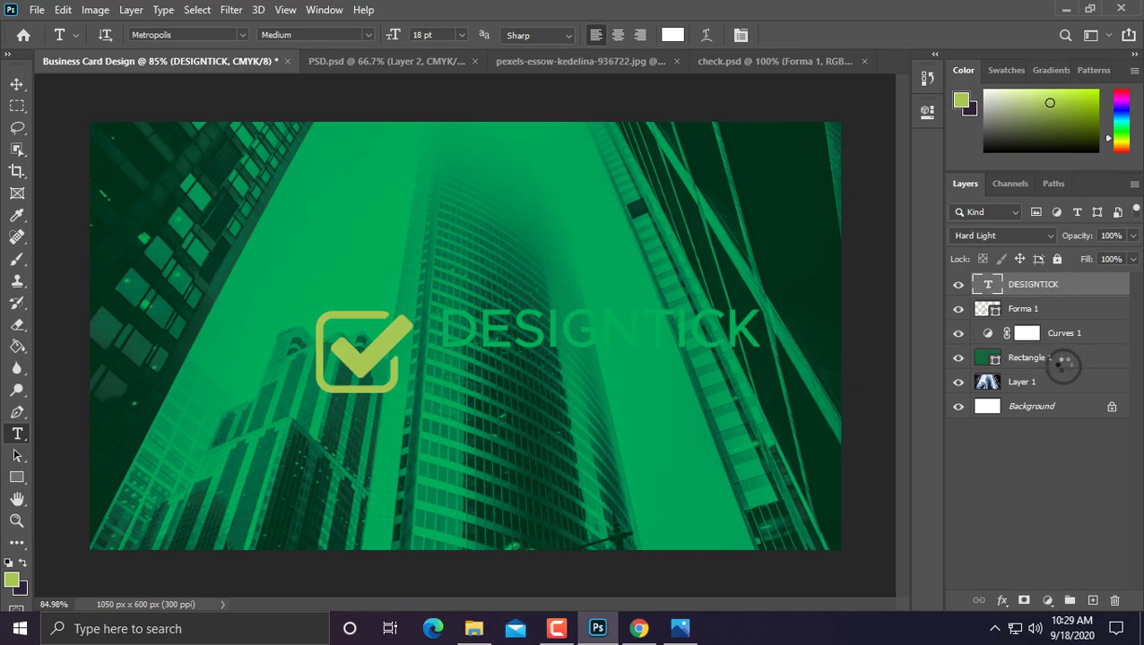
left_click(1054, 285)
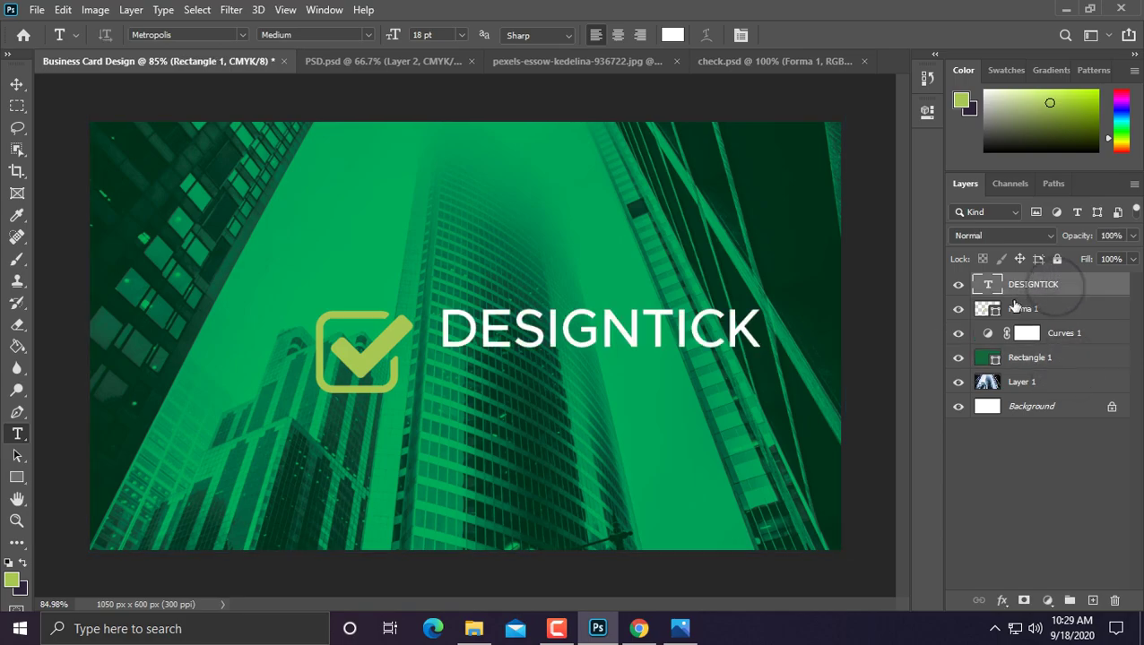
Step: Set the letters TICK in Extra Bold weight
left_click_drag(639, 328, 762, 330)
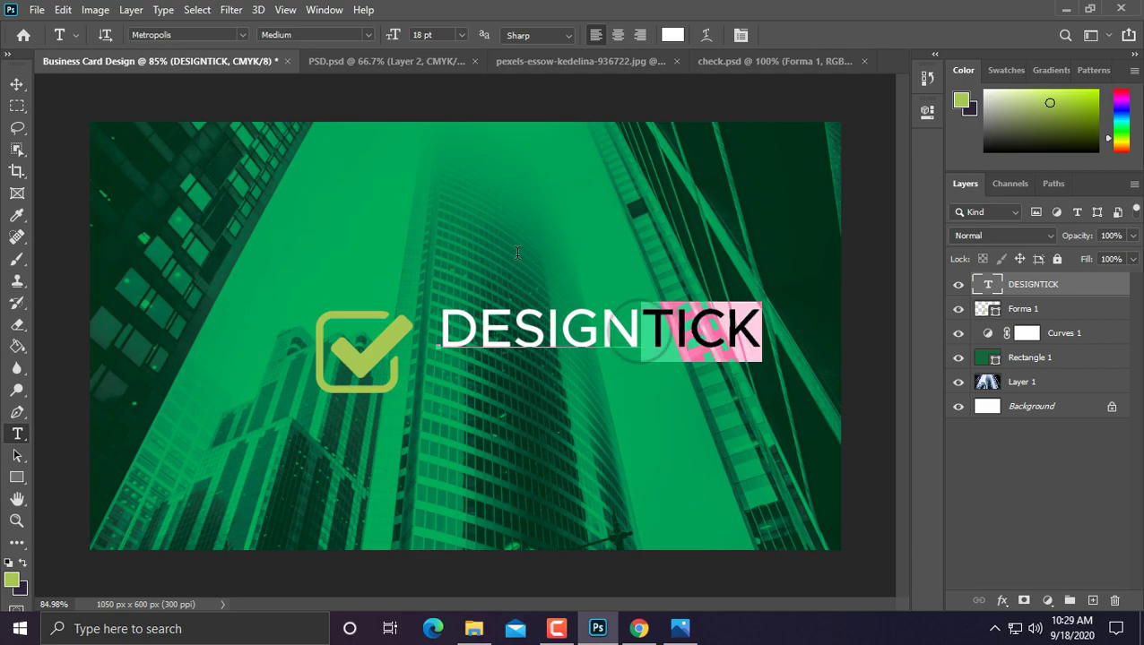
left_click(367, 34)
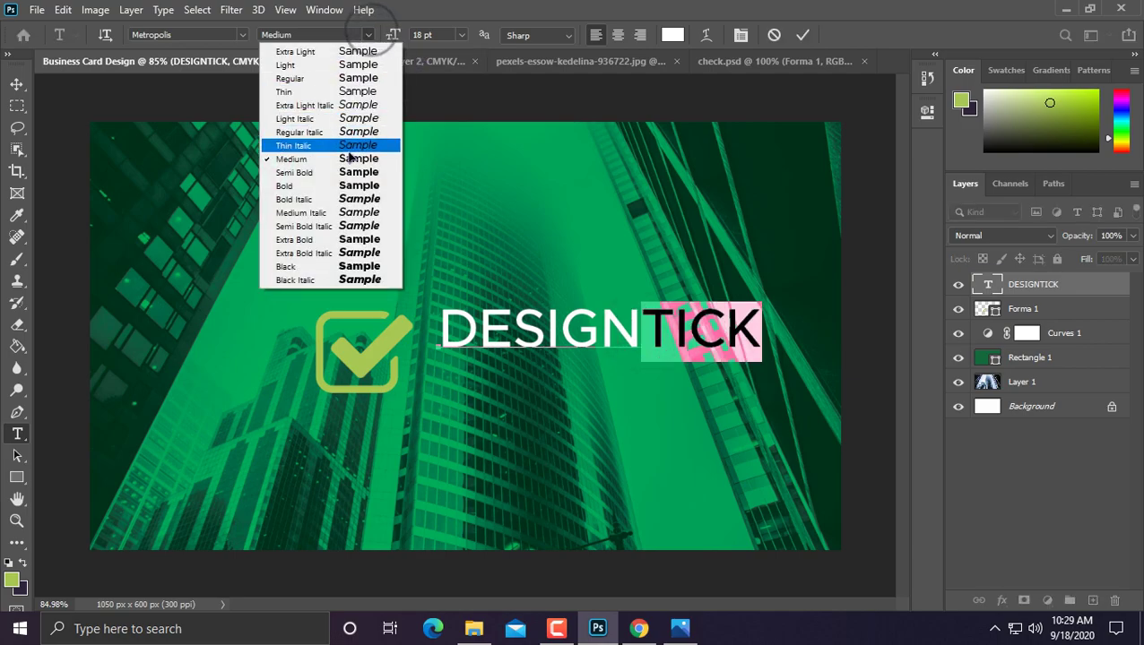
left_click(348, 240)
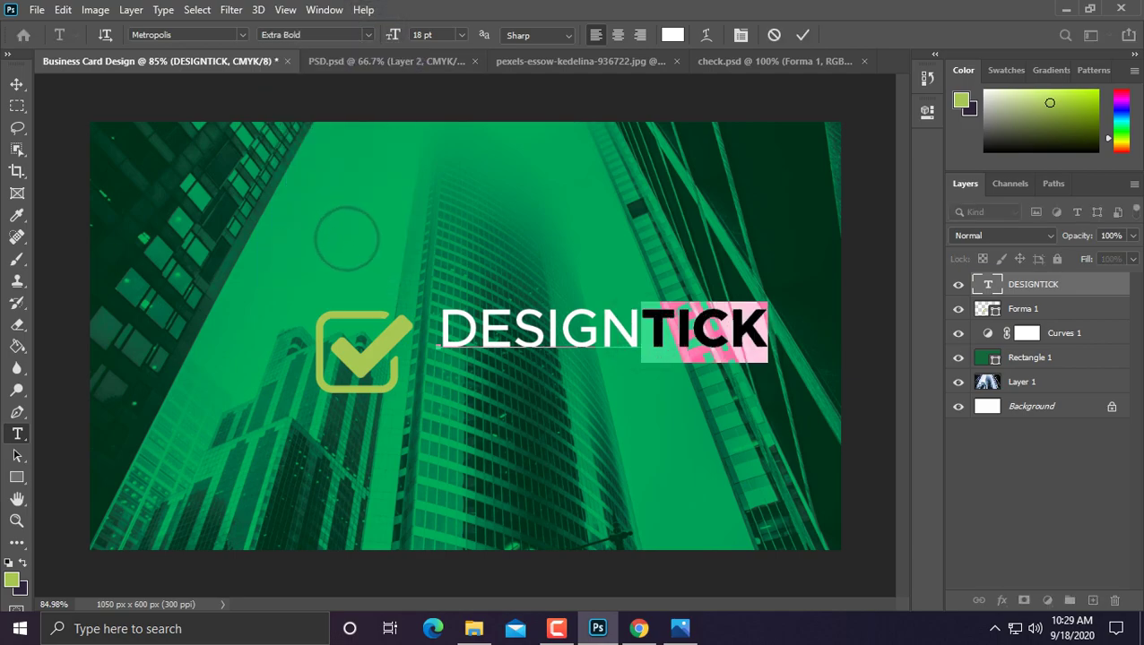
left_click(16, 84)
Step: Nudge the DESIGNTICK title closer beside the checkmark logo
scroll(592, 350, "up", 1)
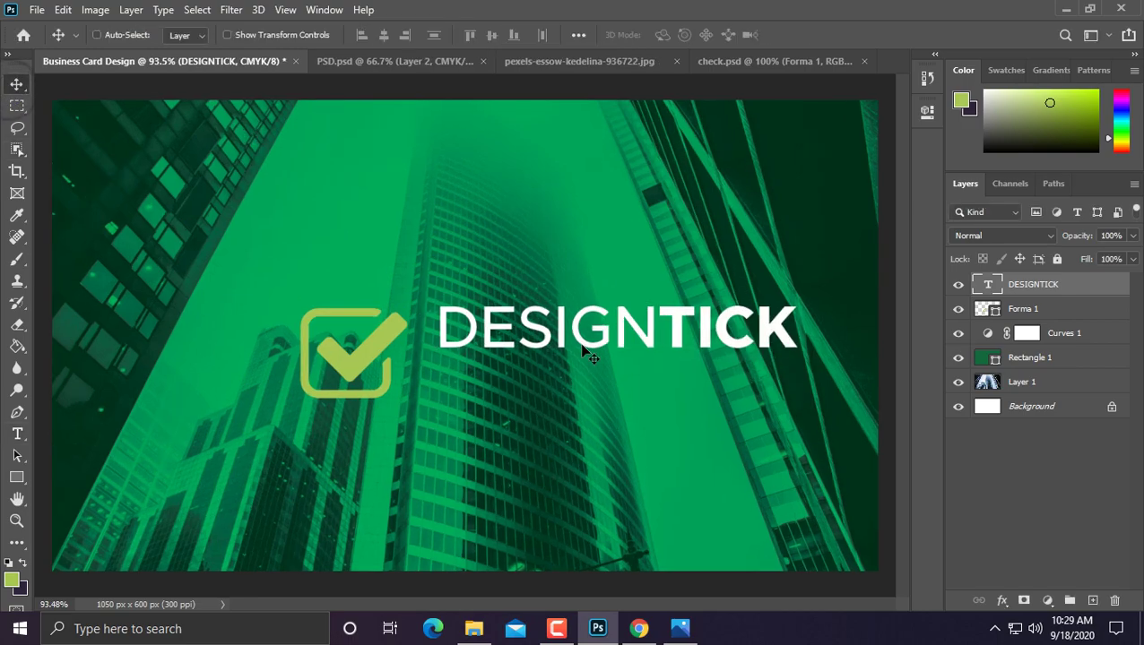
scroll(573, 331, "up", 1)
left_click_drag(631, 316, 617, 317)
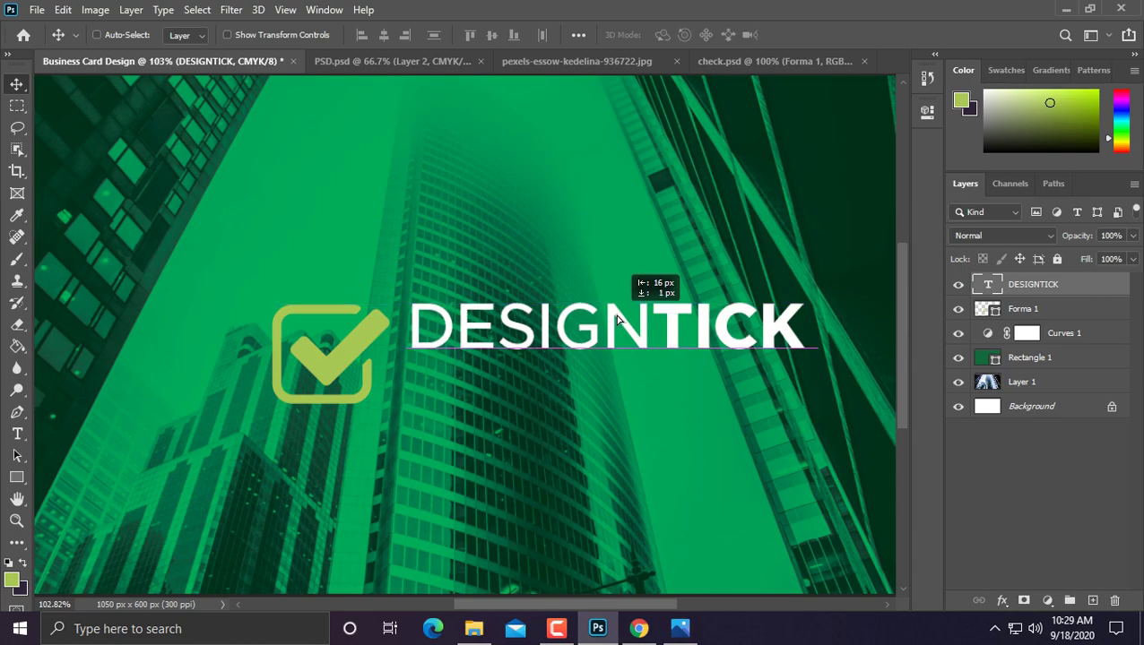
left_click_drag(618, 319, 613, 321)
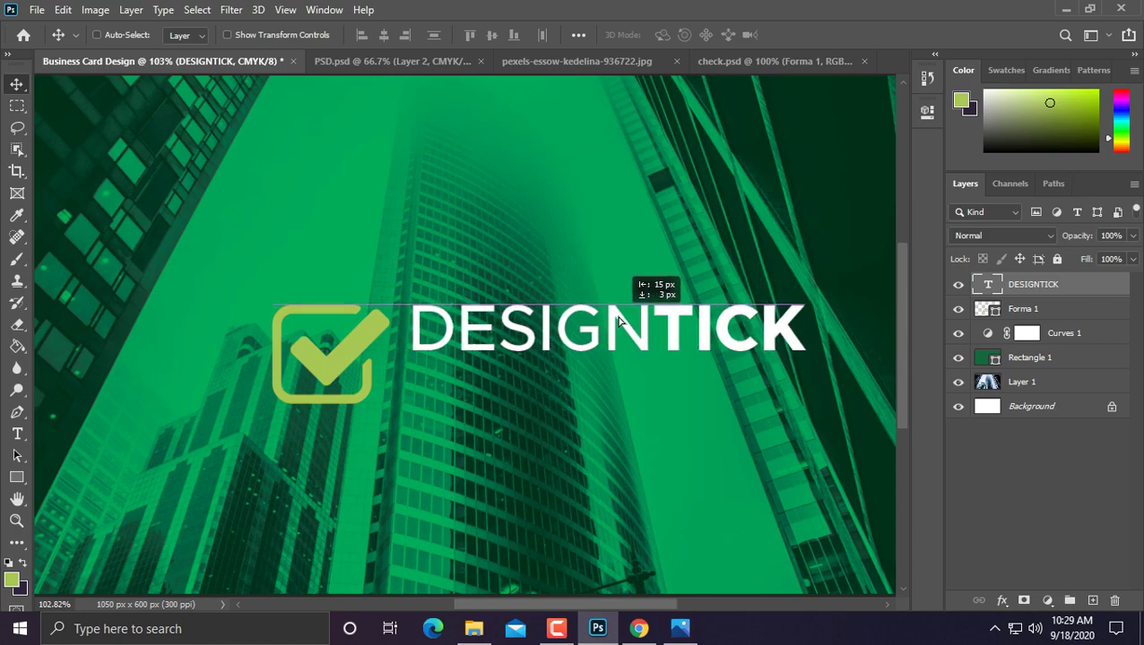
left_click(17, 433)
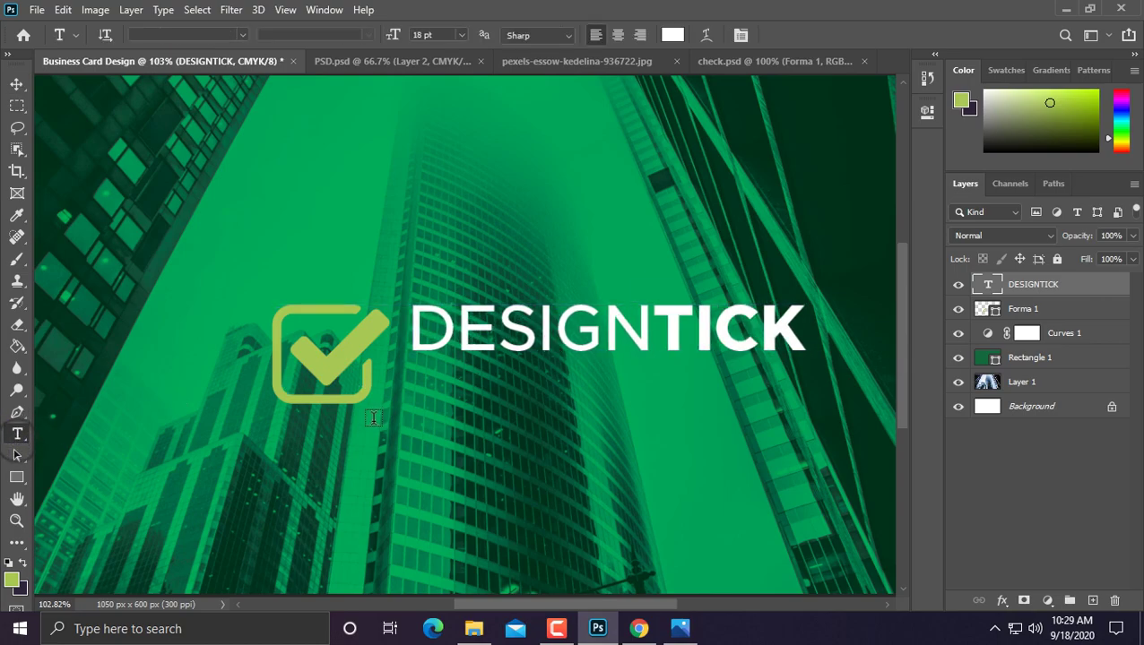
Step: Type the line CREATIVE DESIGN below the DESIGNTICK title
left_click(408, 426)
type("CE")
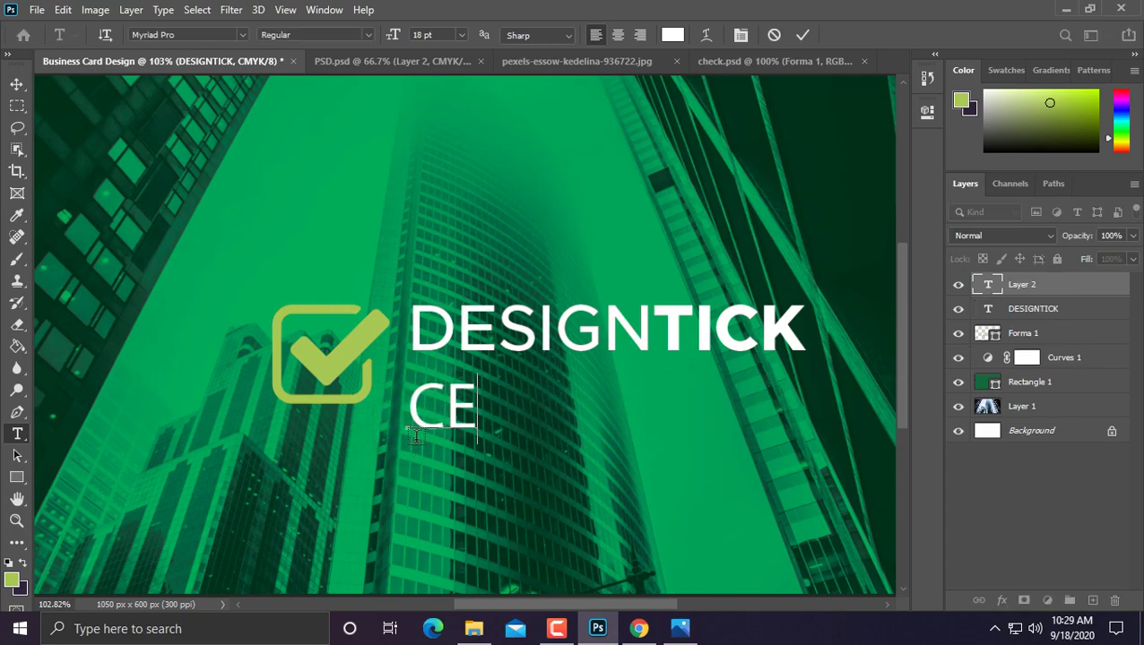
key("BackSpace")
type("R")
type("EATI")
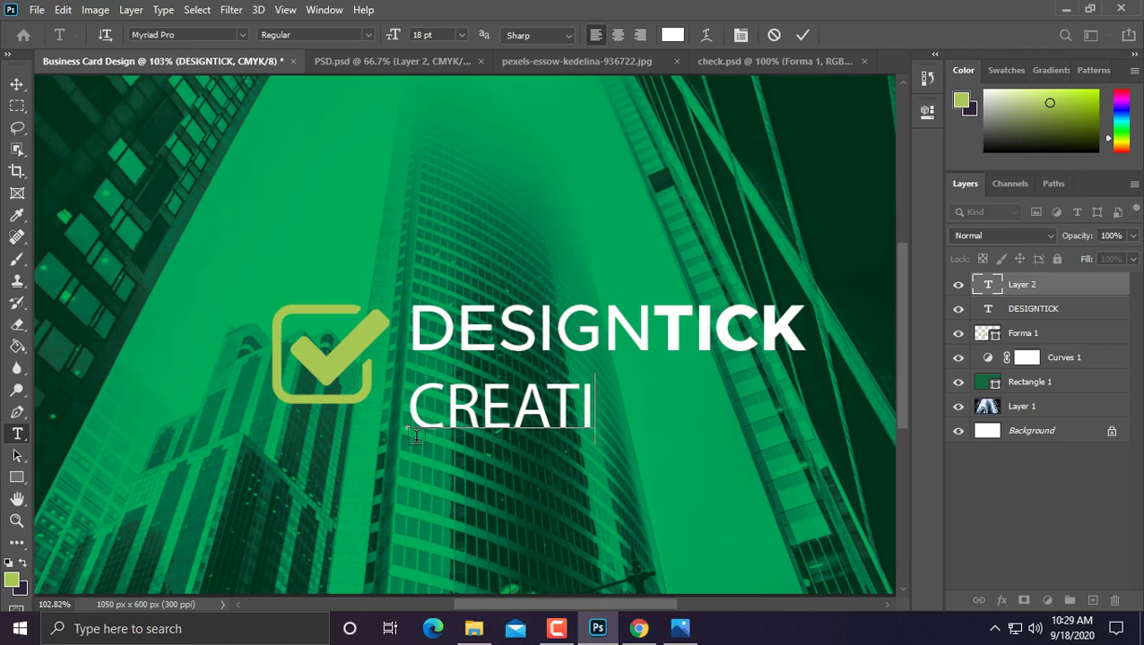
type("VE DE SI")
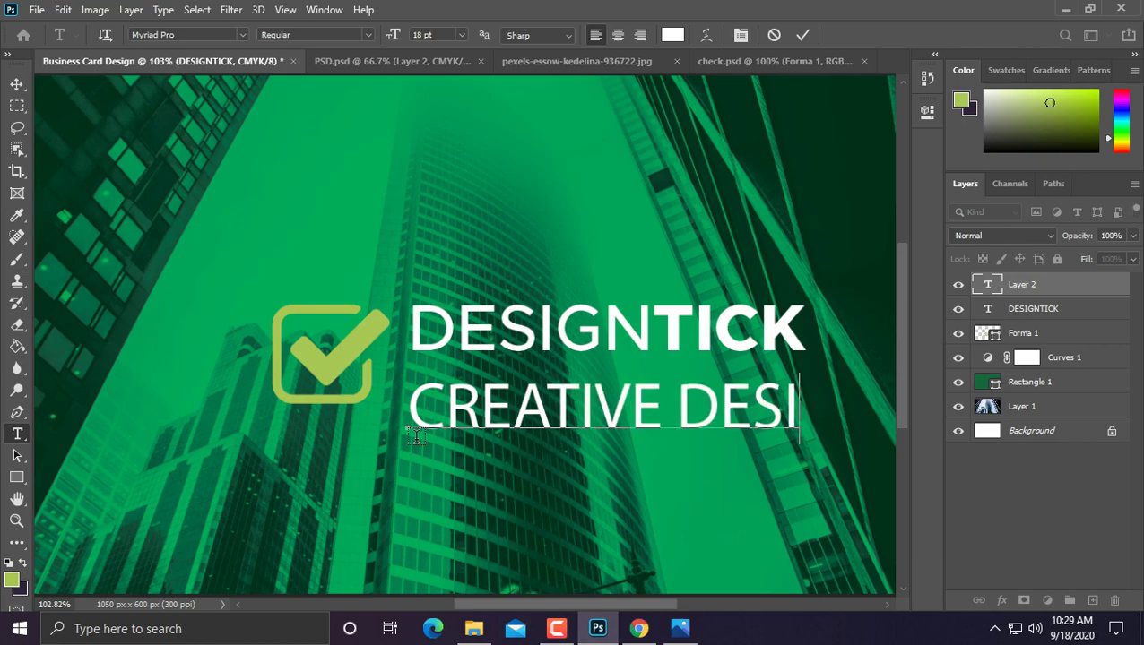
type("GN")
key("ctrl+a")
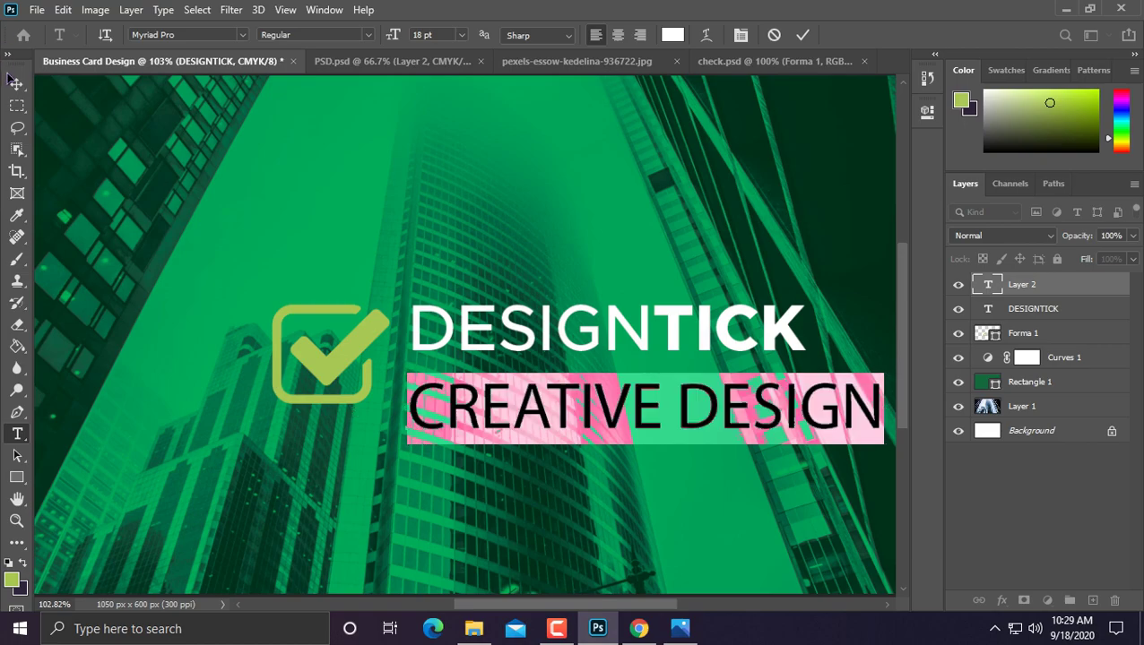
key("ctrl+Return")
Step: Scale the CREATIVE DESIGN text down to about 57%
key("ctrl+t")
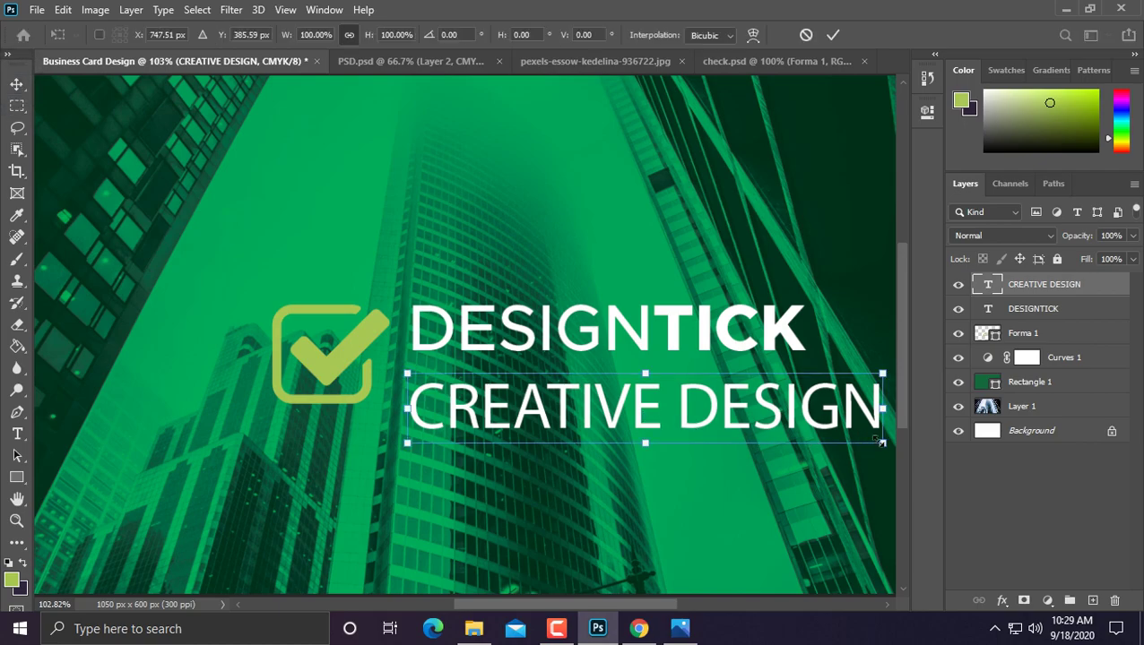
left_click_drag(881, 442, 625, 400)
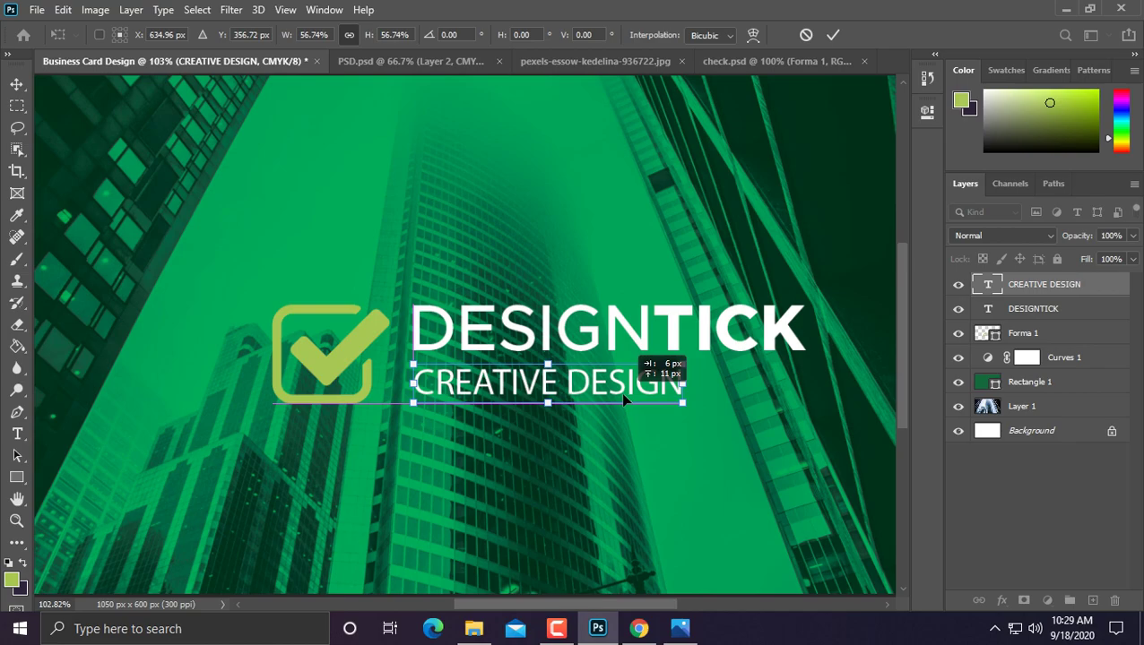
key("Return")
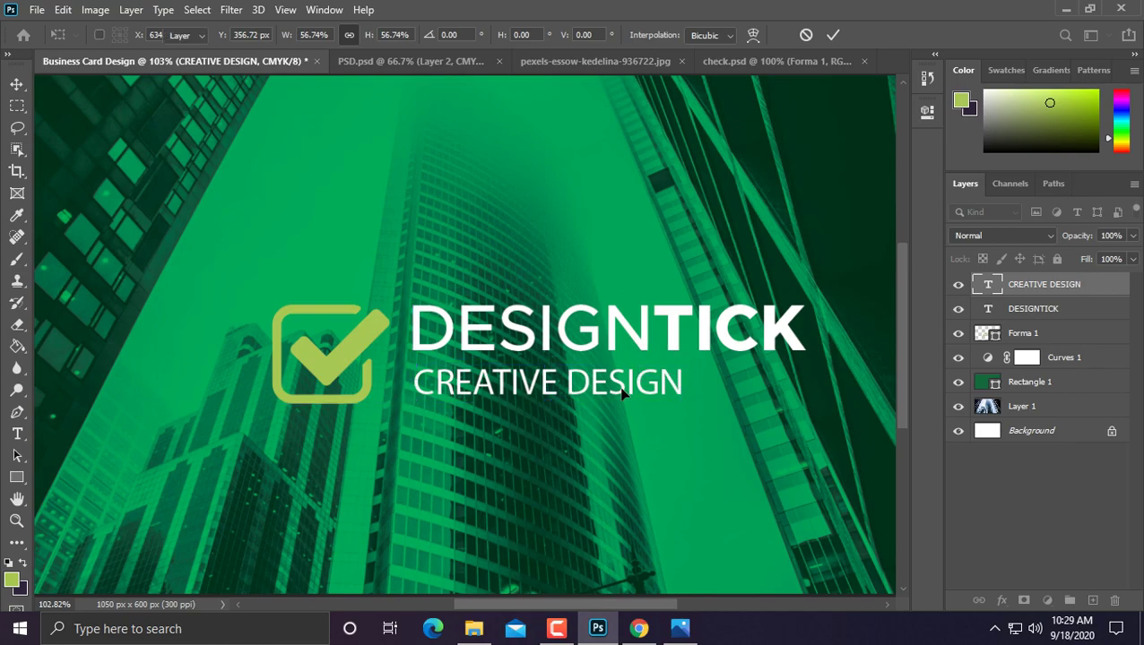
scroll(622, 394, "down", 3)
scroll(623, 394, "up", 1)
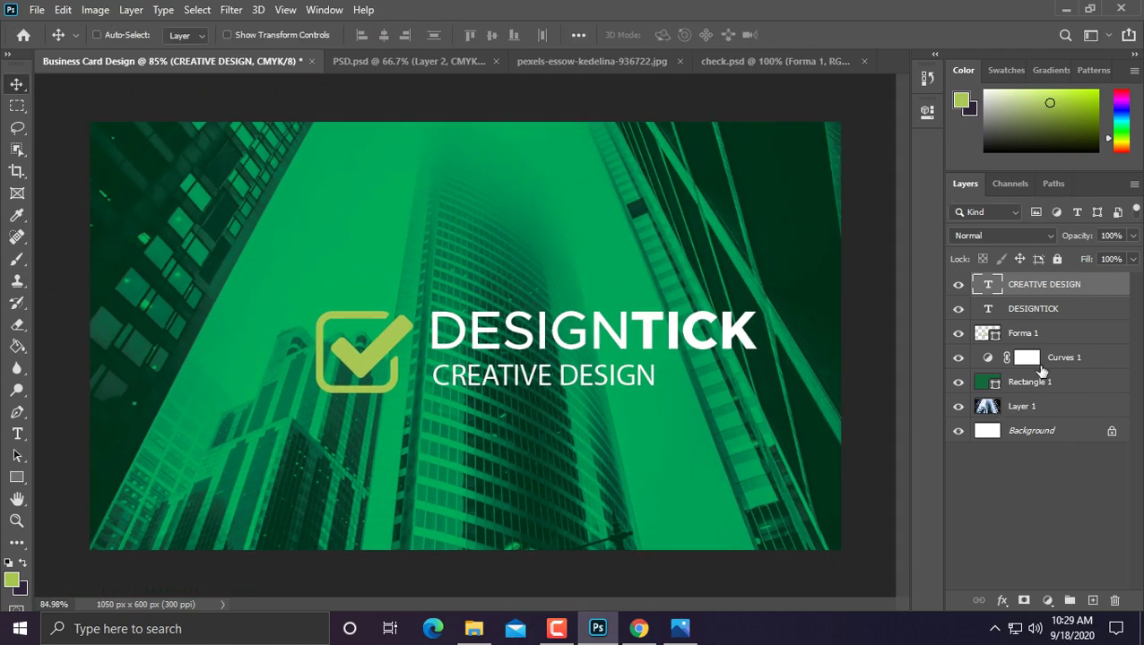
Step: Keep the tagline white and set it in Metropolis Medium
left_click(17, 433)
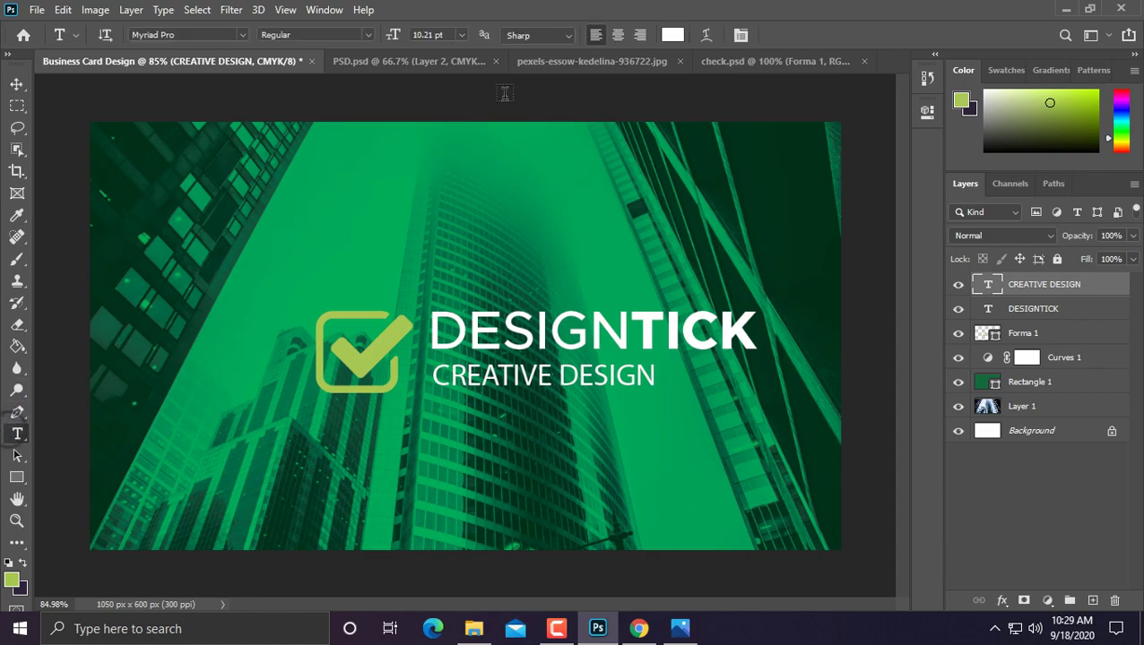
left_click(672, 37)
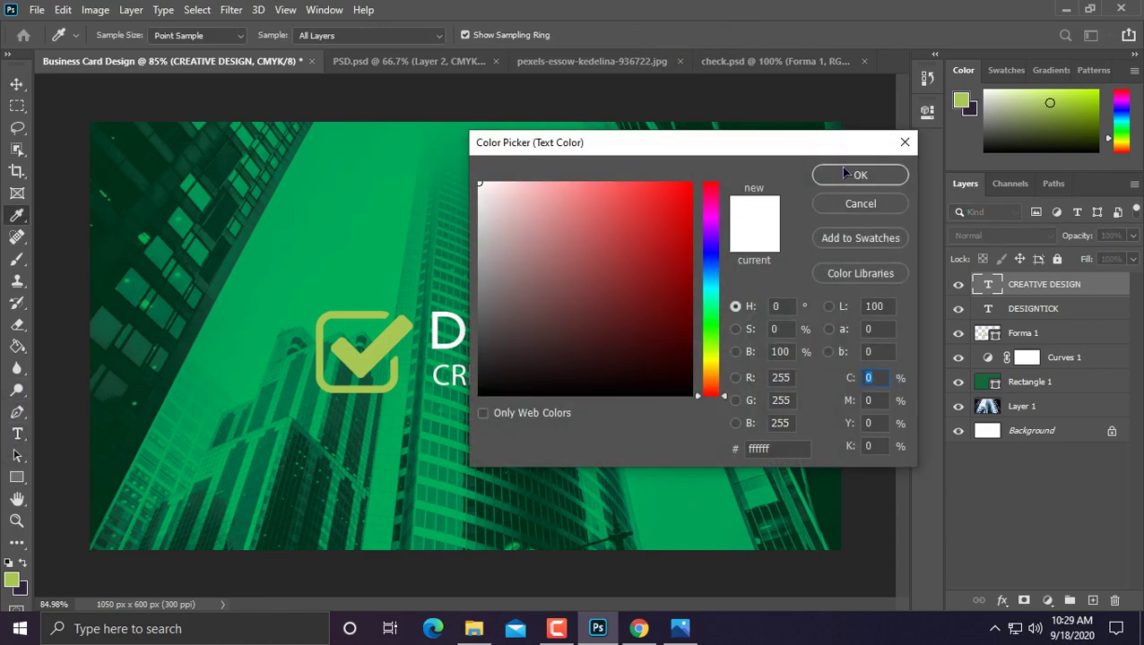
left_click(848, 175)
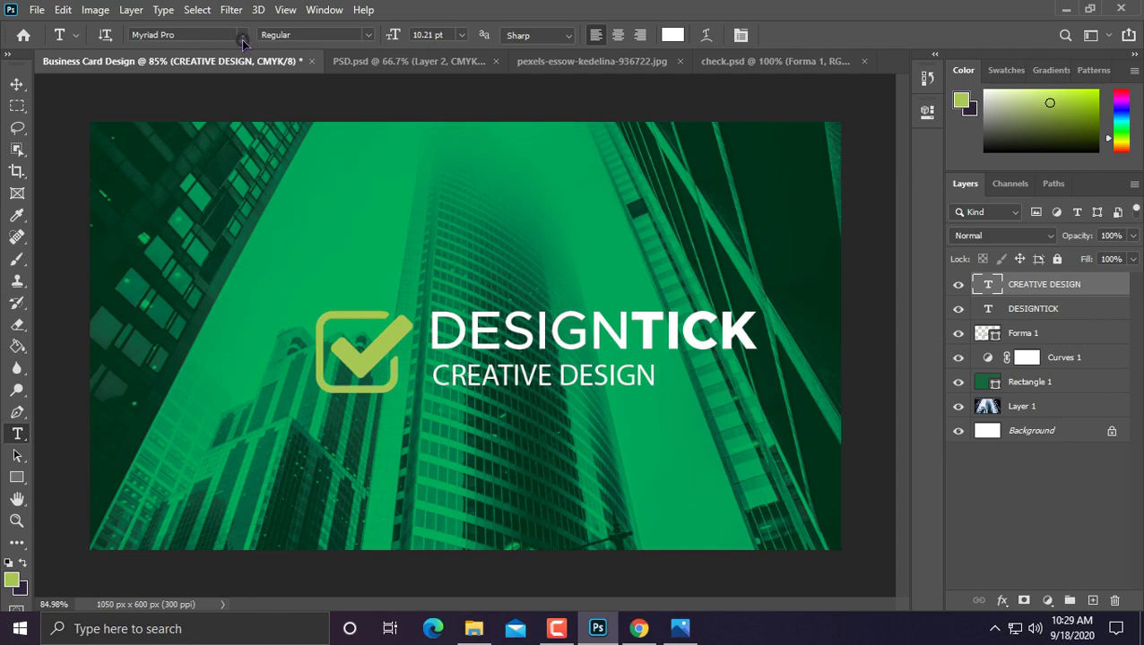
left_click(242, 34)
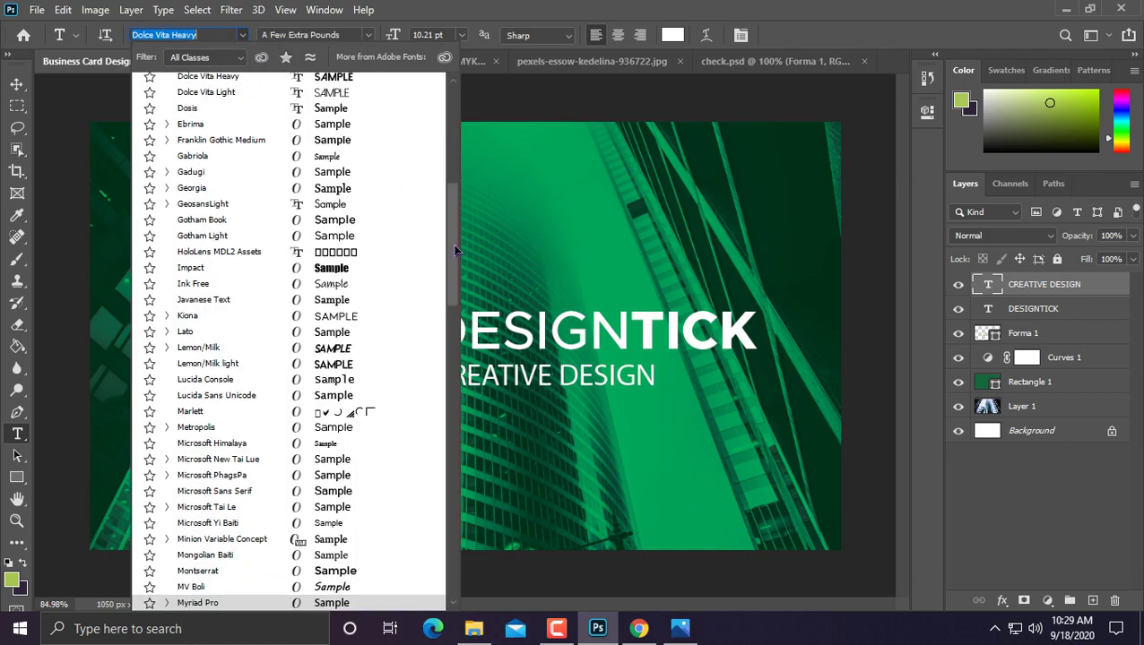
scroll(454, 250, "up", 10)
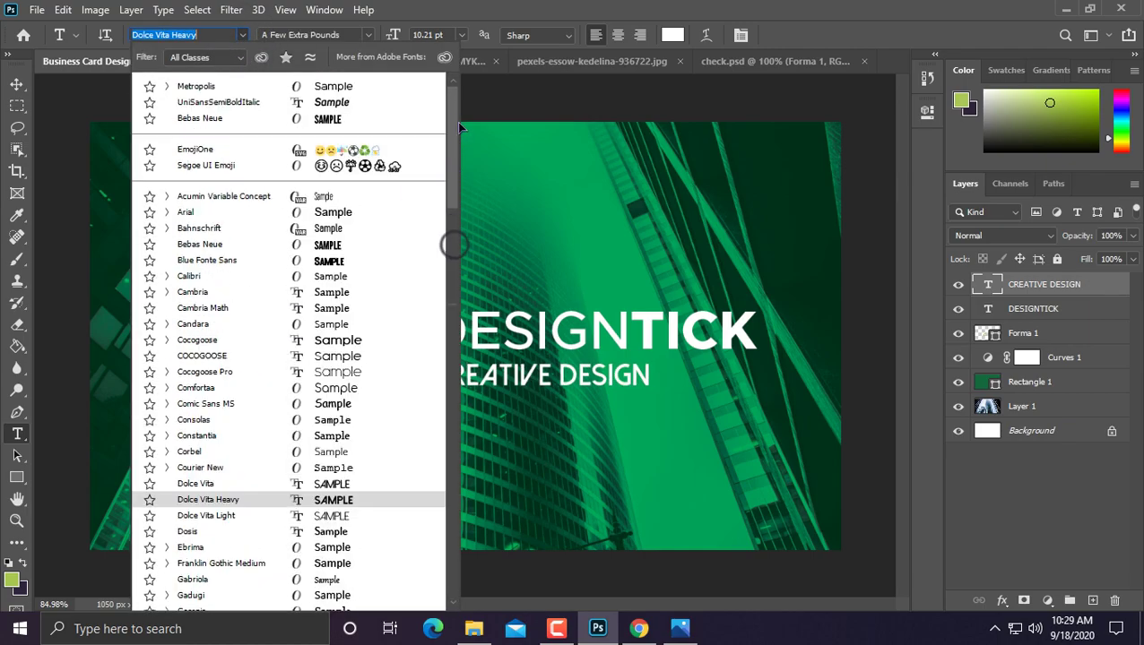
left_click(256, 90)
left_click(365, 36)
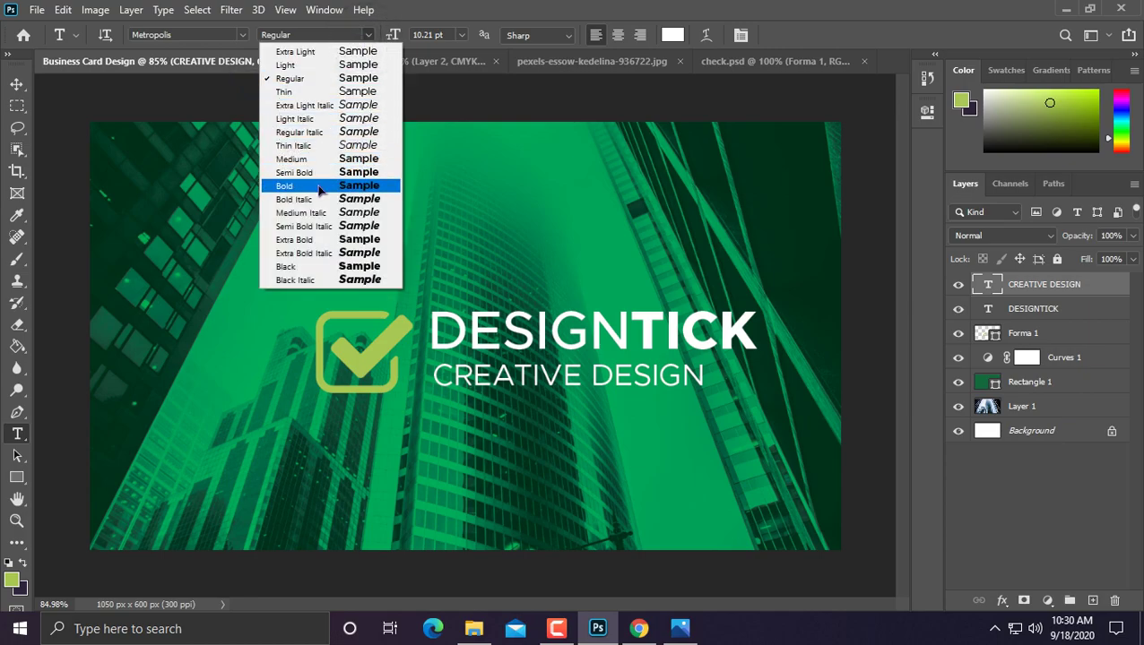
left_click(317, 160)
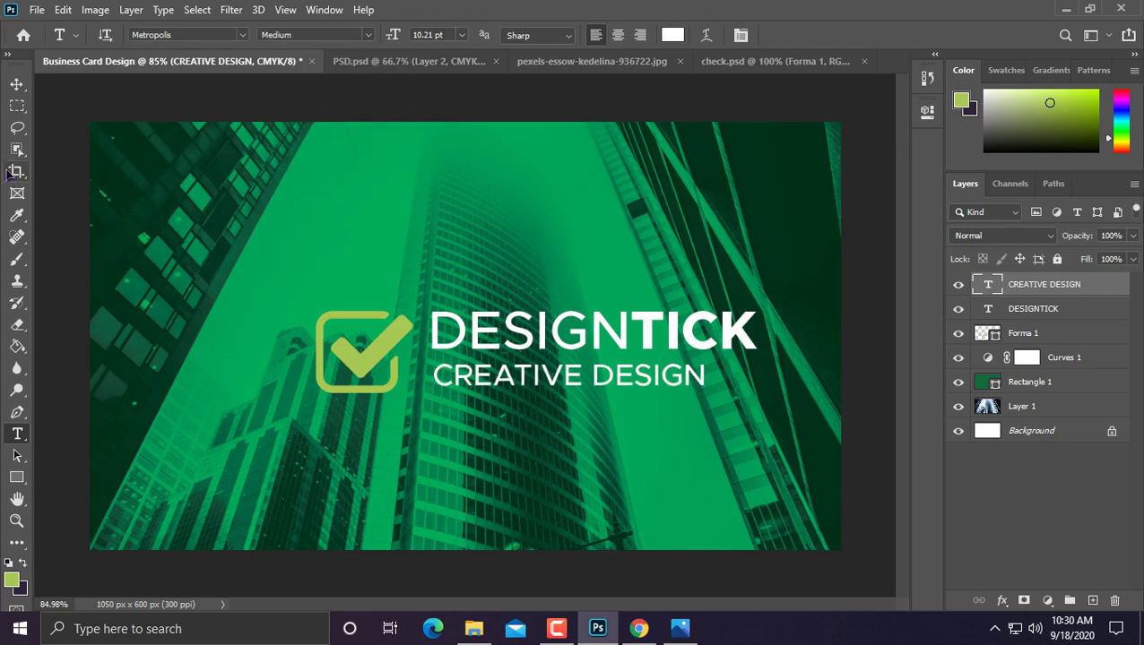
Step: Nudge CREATIVE DESIGN up a few pixels under the title
left_click(18, 83)
scroll(543, 412, "up", 3, "alt")
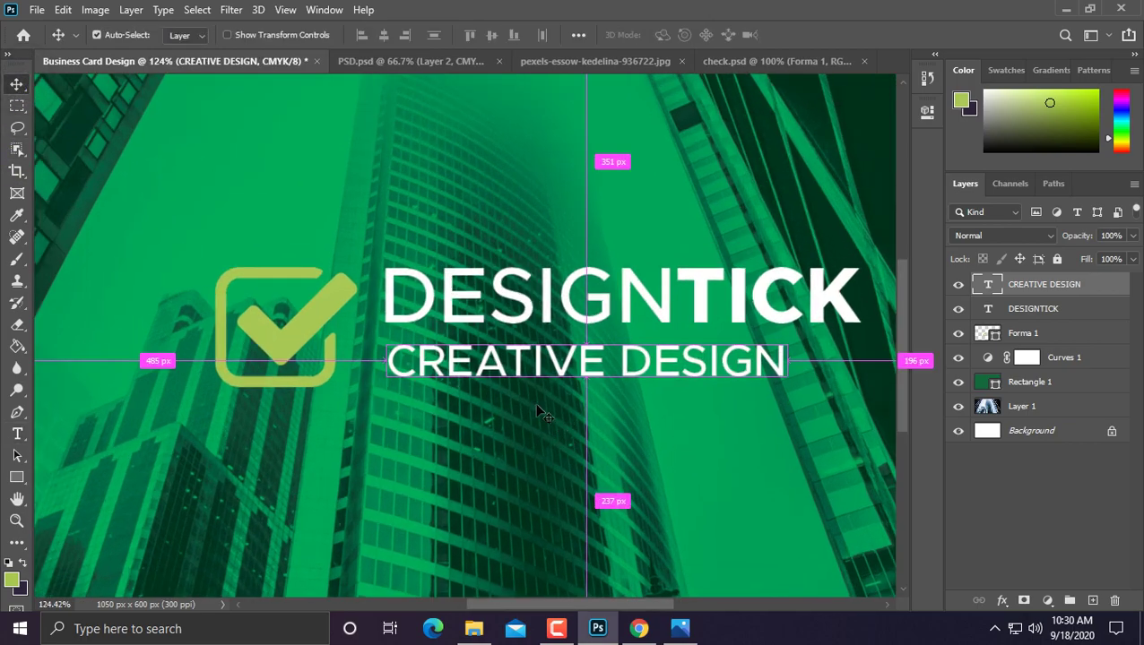
key("ctrl+t")
scroll(451, 366, "up", 2, "alt")
left_click_drag(451, 359, 450, 357)
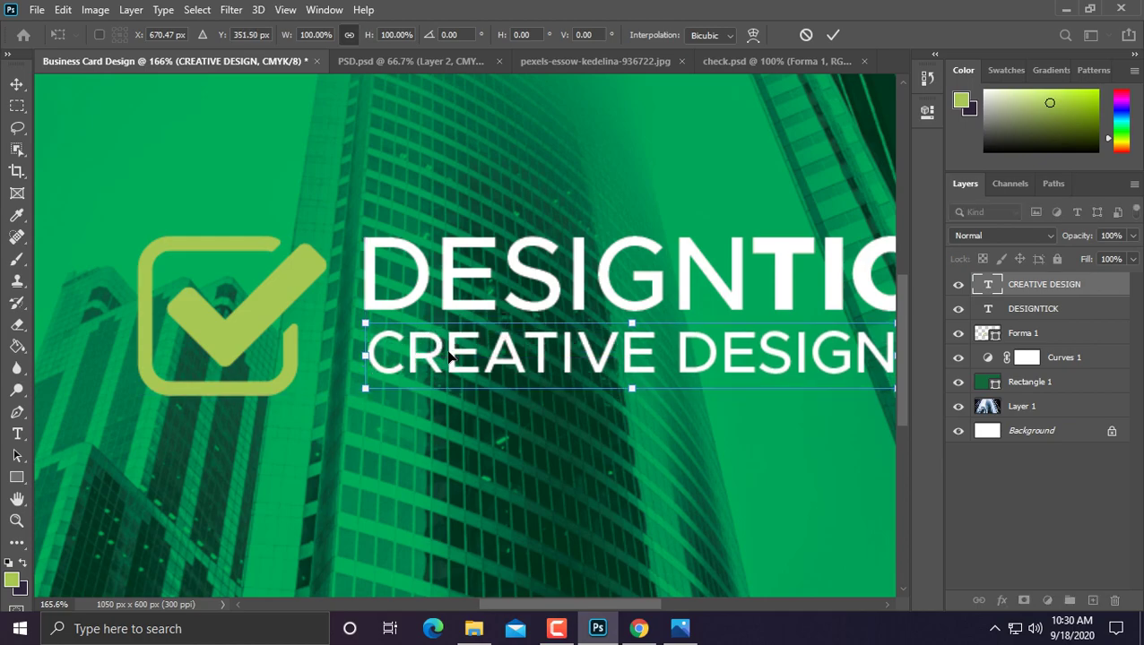
key("Return")
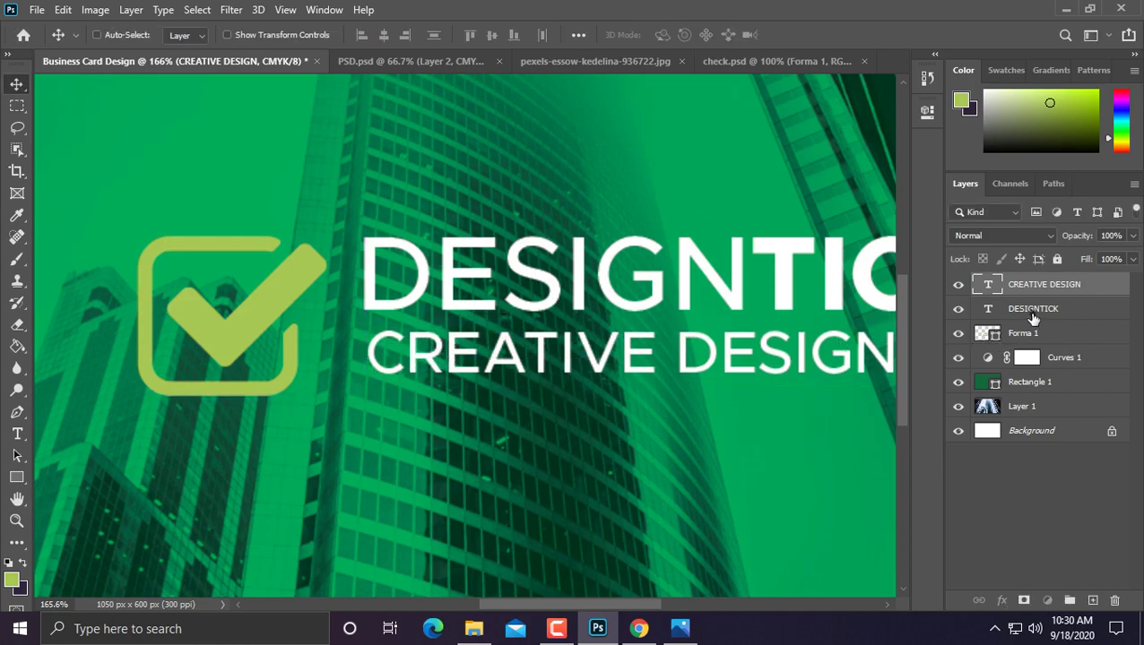
Step: Move the DESIGNTICK and CREATIVE DESIGN text lines down together
left_click(1032, 310, "shift")
key("ctrl+t")
scroll(502, 302, "up", 1, "alt")
mouse_move(432, 281)
left_mouse_down()
mouse_move(432, 295)
mouse_move(416, 300)
left_mouse_up()
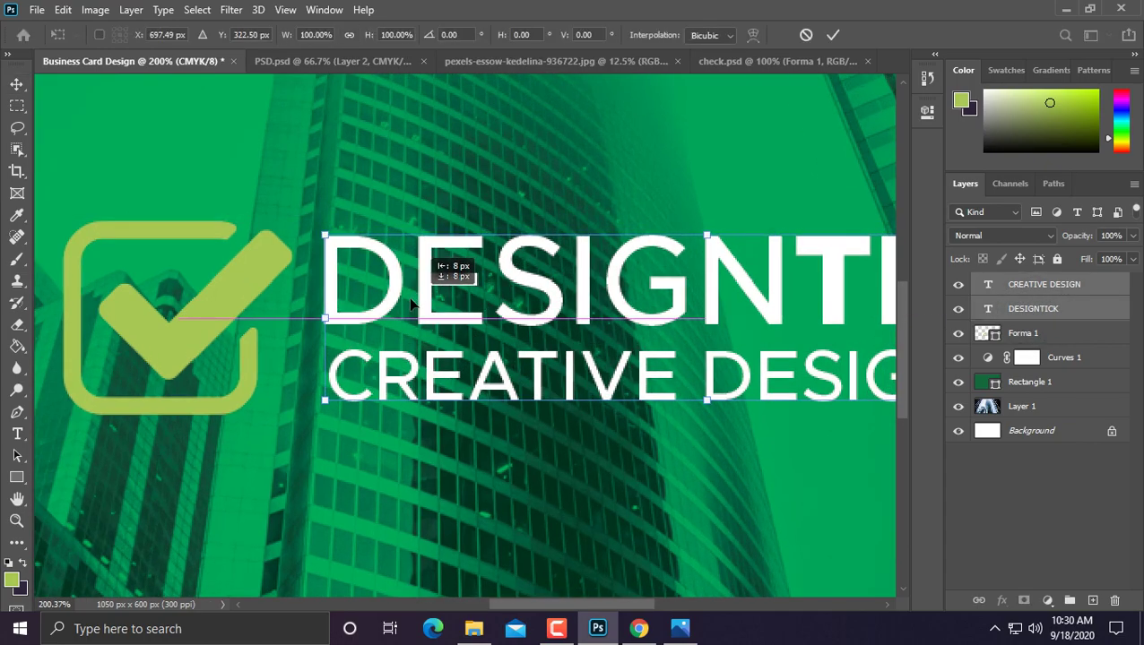
scroll(412, 305, "down", 4, "alt")
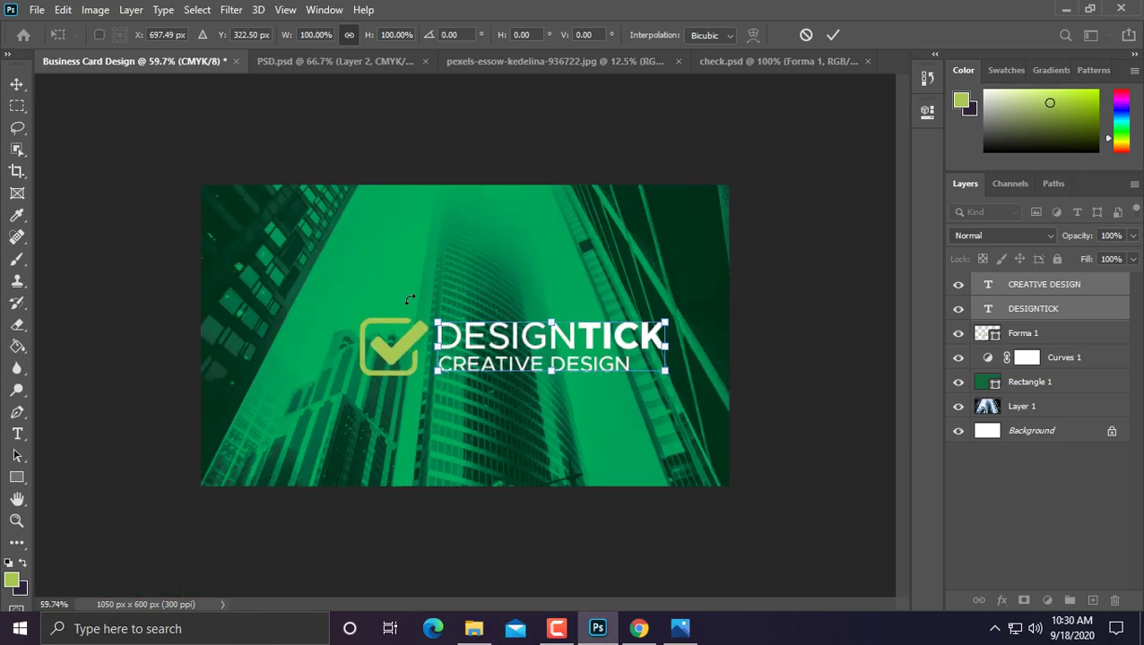
key("Return")
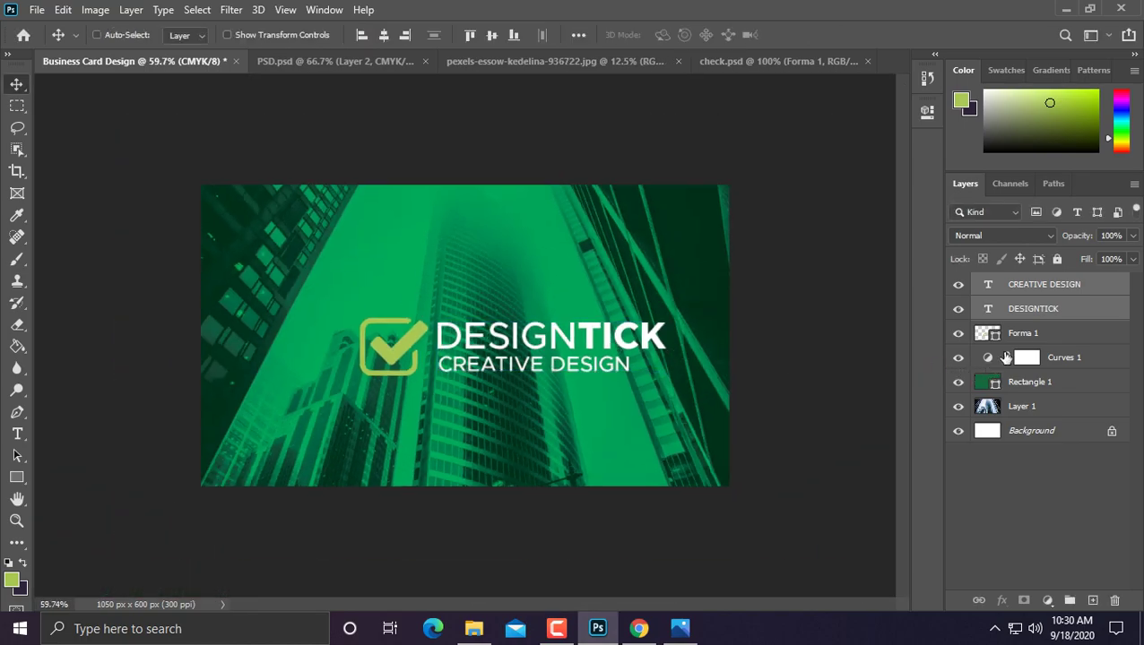
Step: Group the check-mark logo with both text lines and centre the group on the card
left_click(1026, 334, "shift")
left_click(1069, 600)
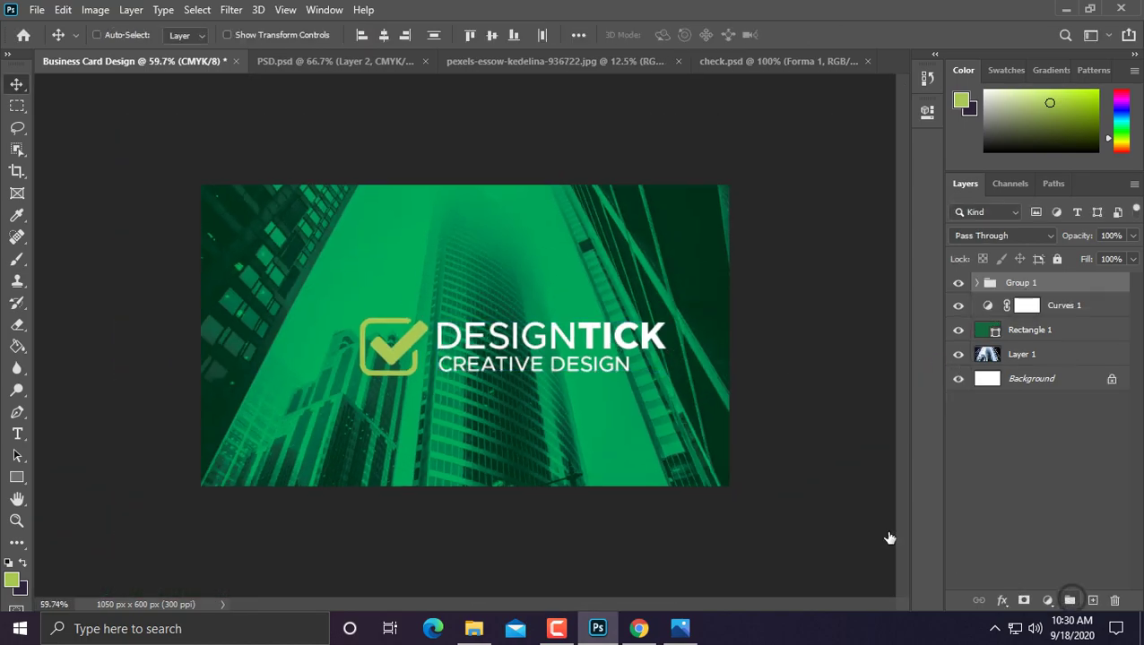
key("ctrl+a")
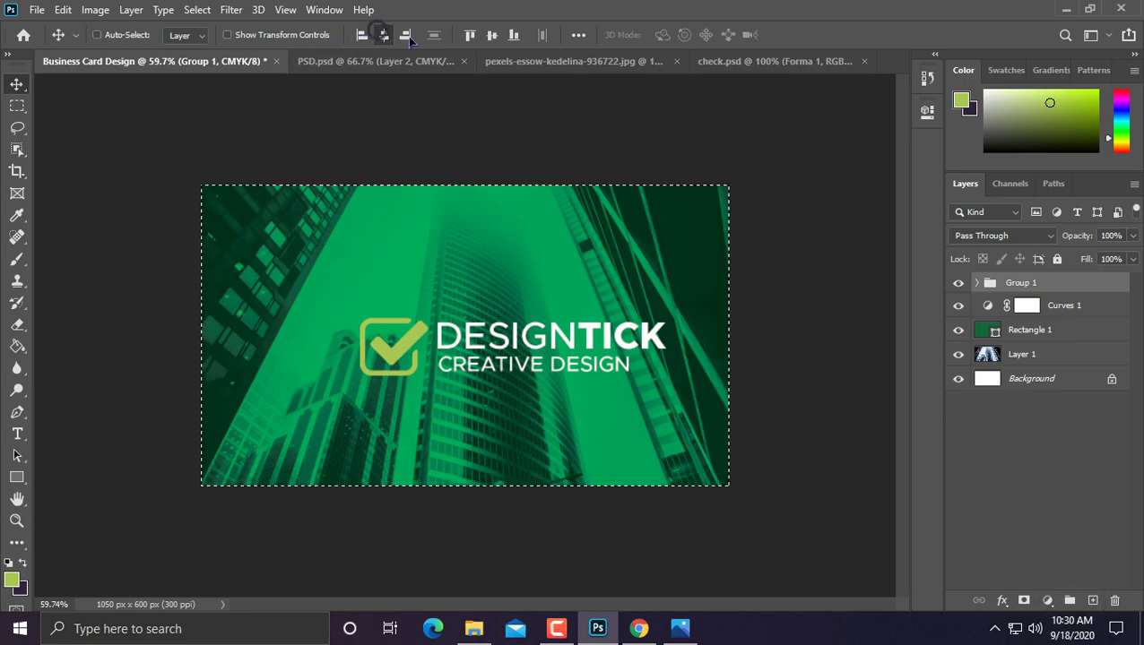
left_click(384, 34)
left_click(492, 34)
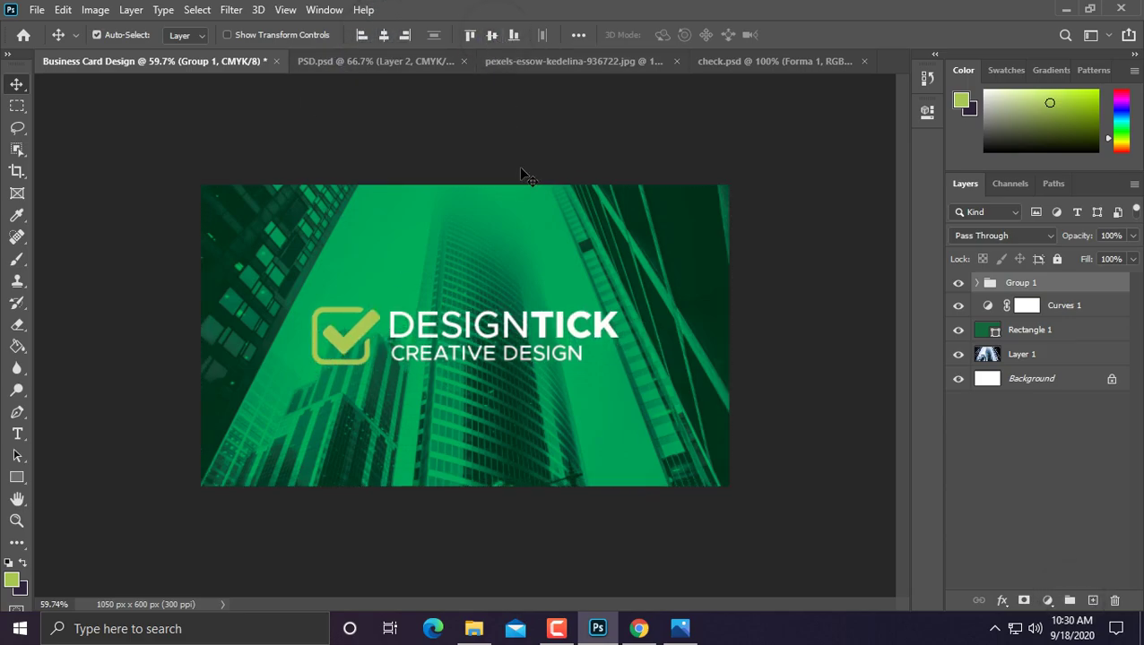
key("ctrl+d")
Step: Scale the logo group down to about 80%
key("ctrl+t")
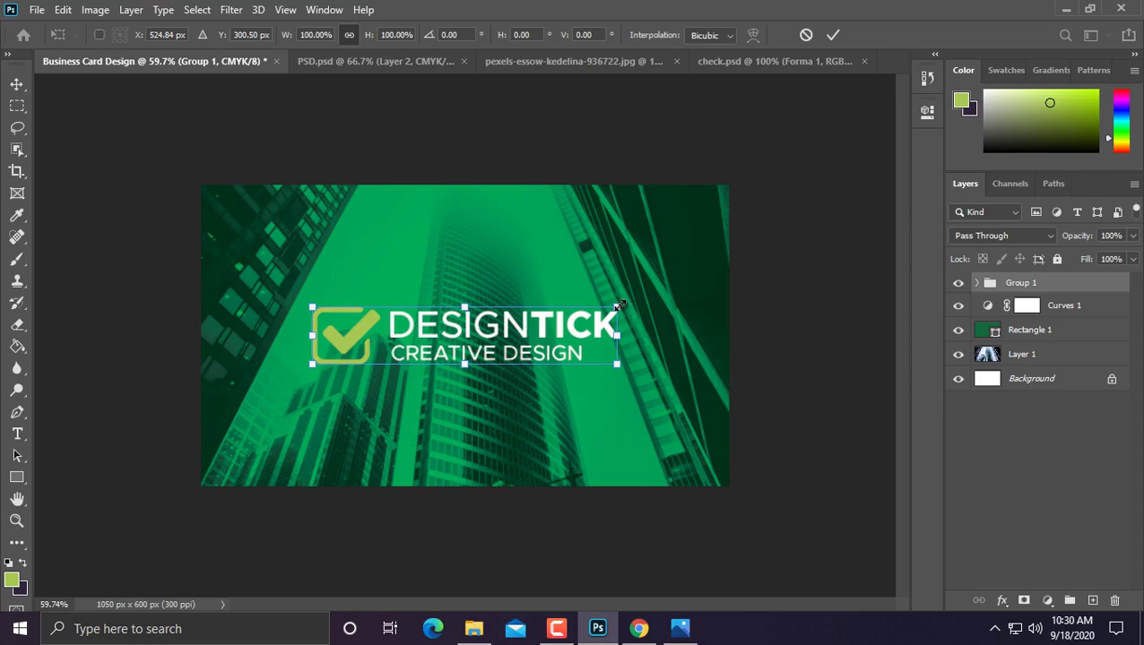
left_click_drag(618, 306, 593, 311)
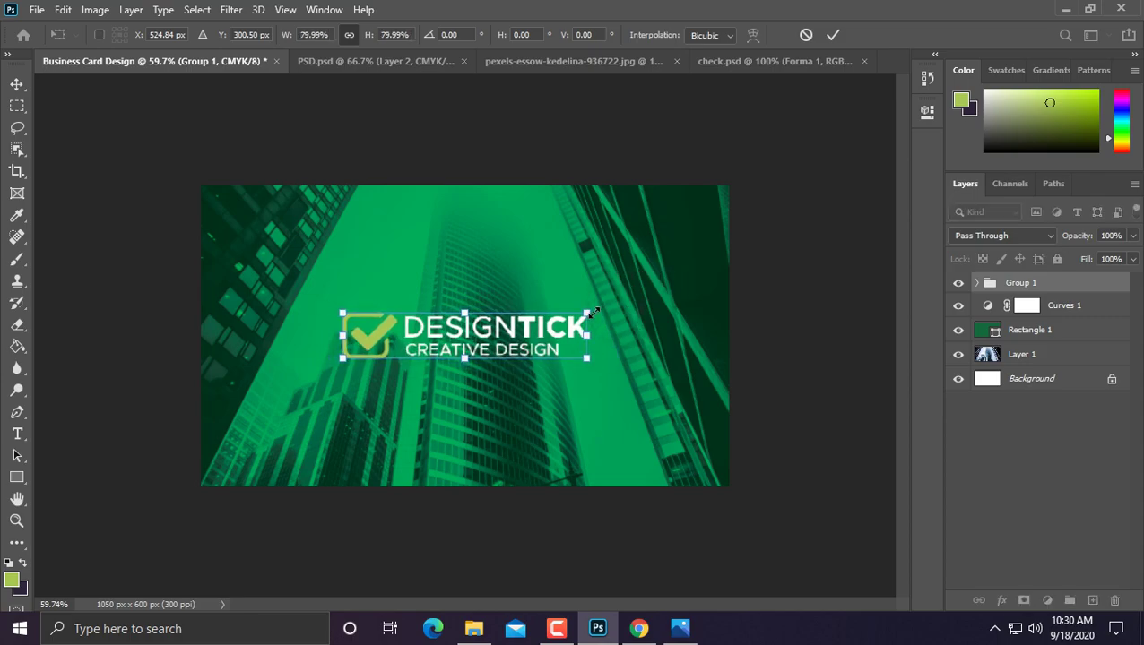
key("Return")
key("ctrl+0")
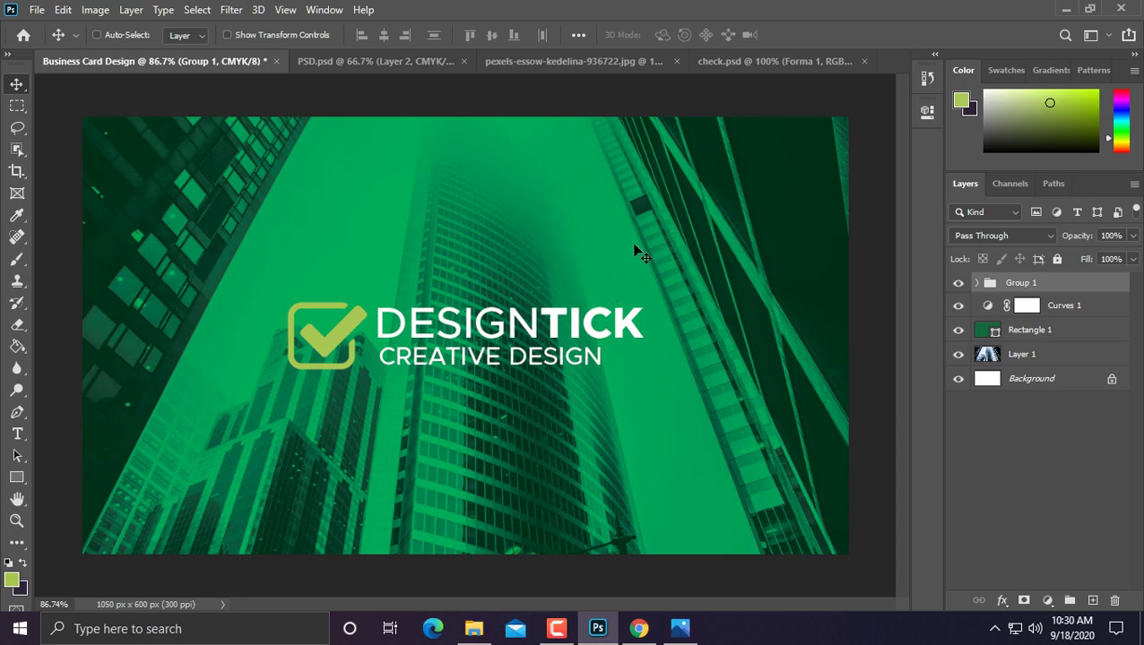
Step: Try a different opacity on the Curves adjustment layer
left_click(1027, 305)
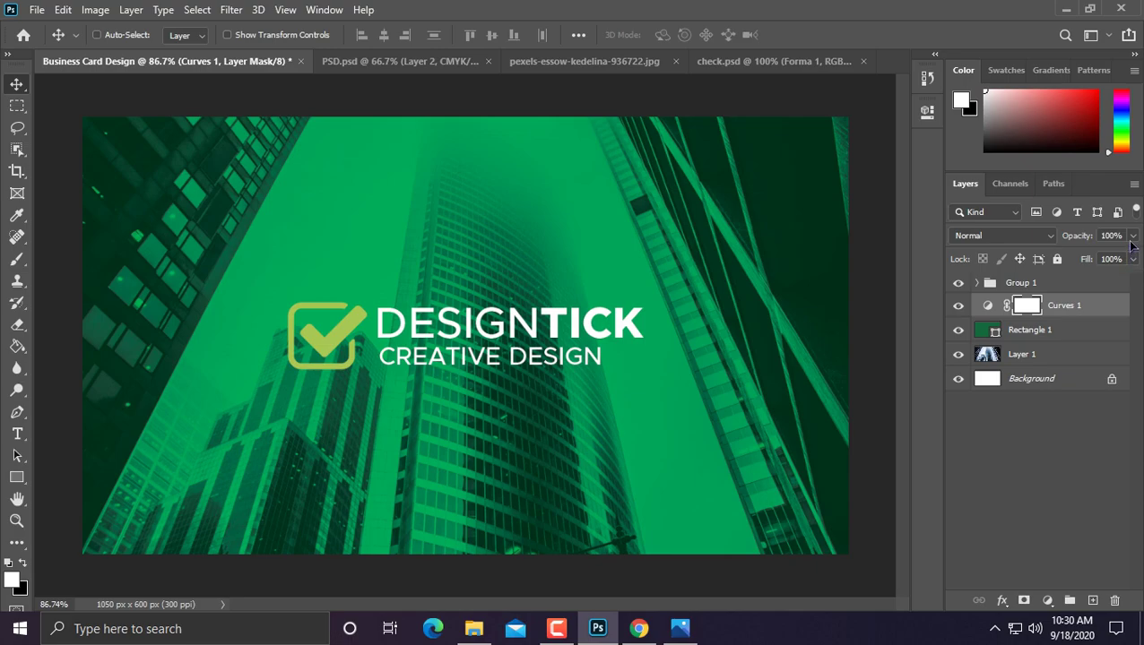
left_click(1132, 236)
left_click(1082, 254)
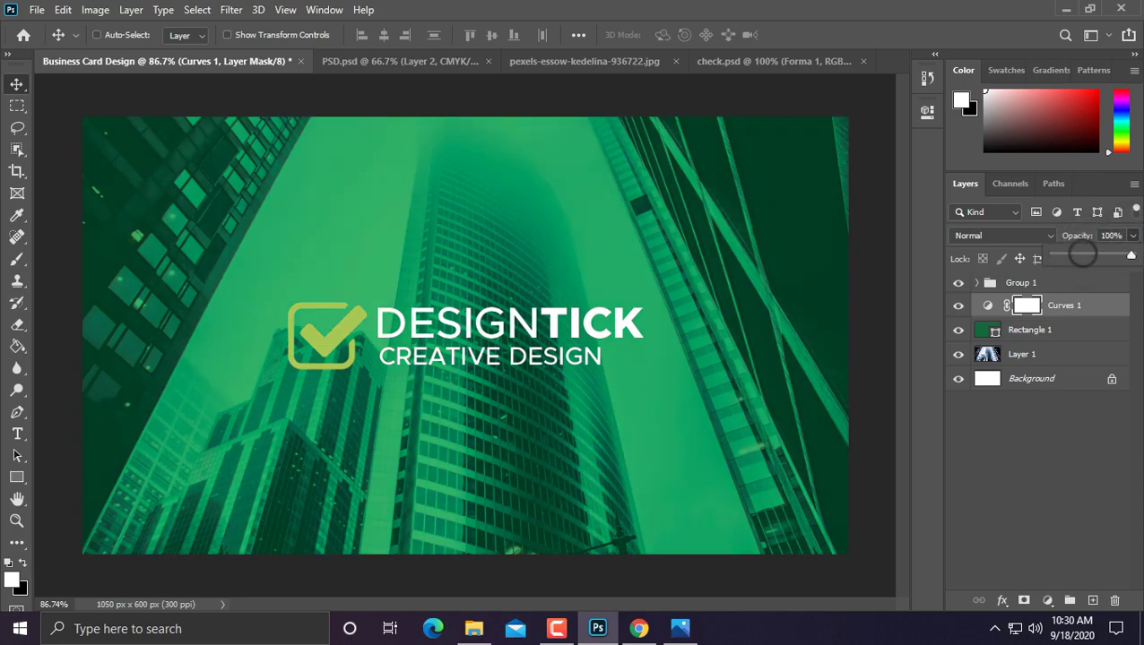
Step: Set Rectangle 1's green overlay to Normal blending at about 79% opacity
left_click(1094, 324)
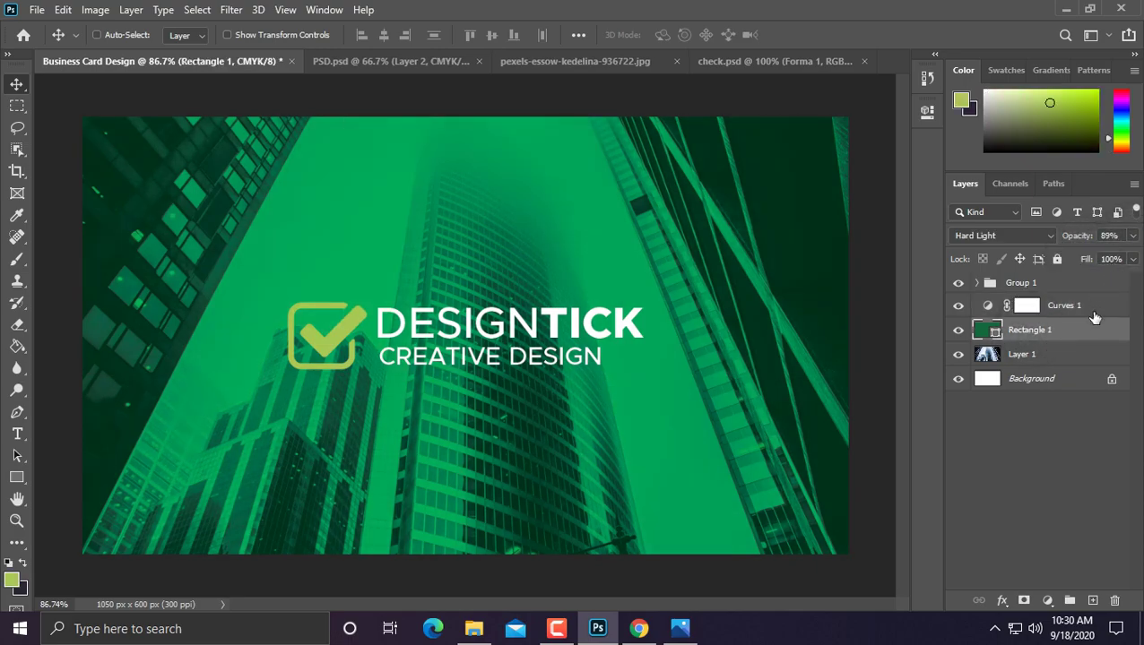
left_click(1132, 236)
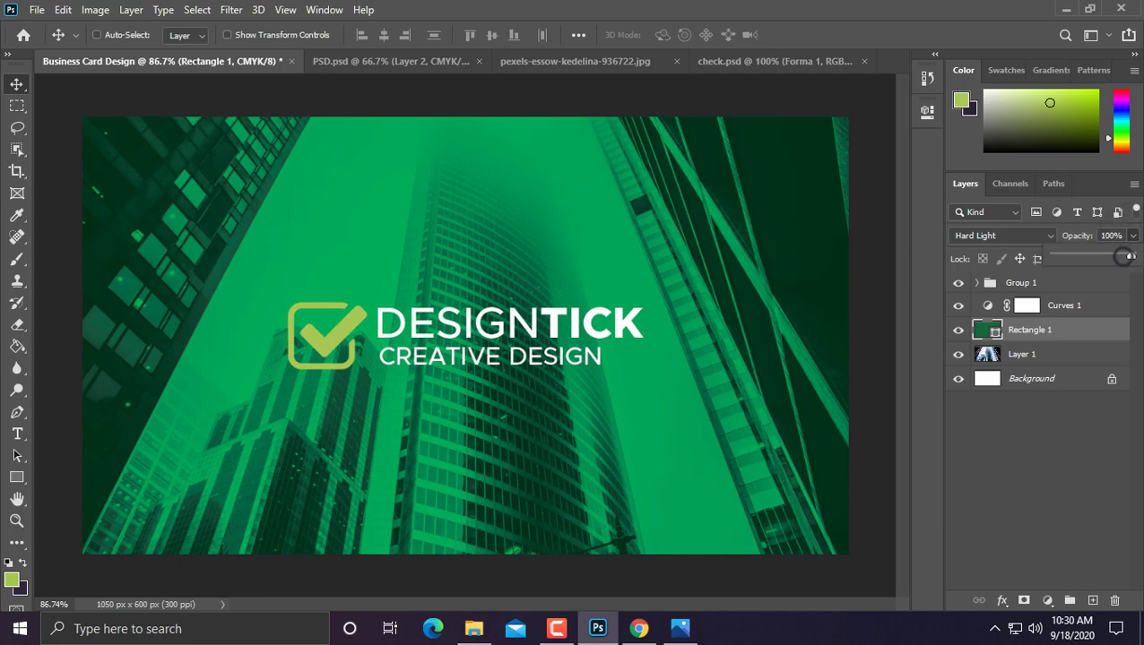
left_click(1002, 236)
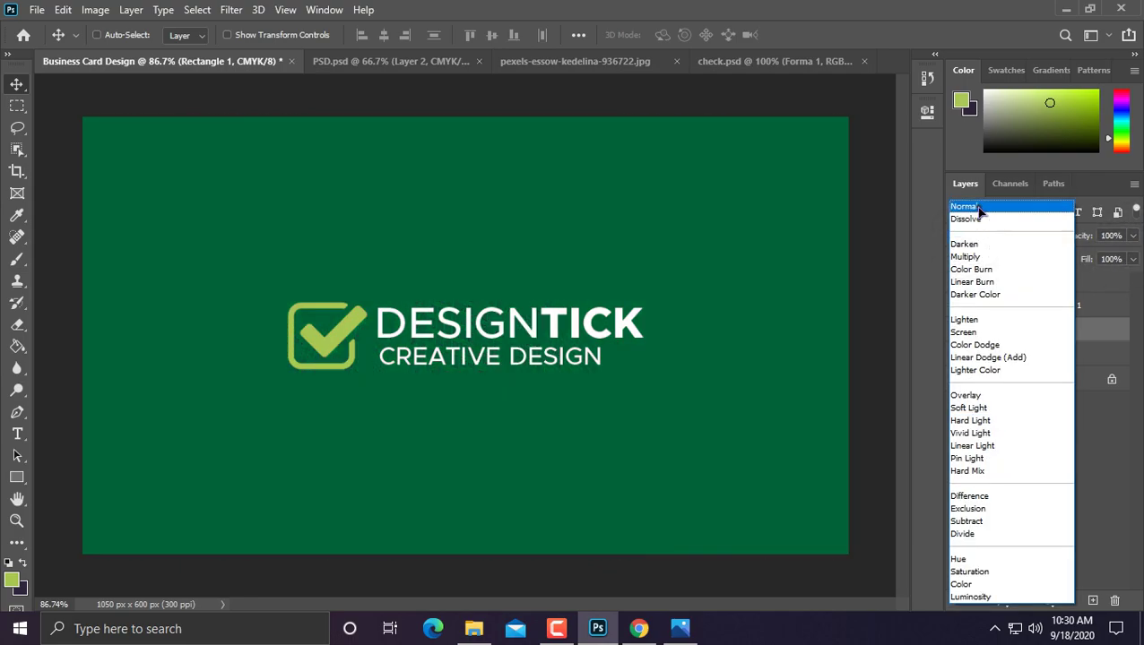
left_click(979, 211)
left_click(1132, 235)
left_click_drag(1126, 257, 1104, 258)
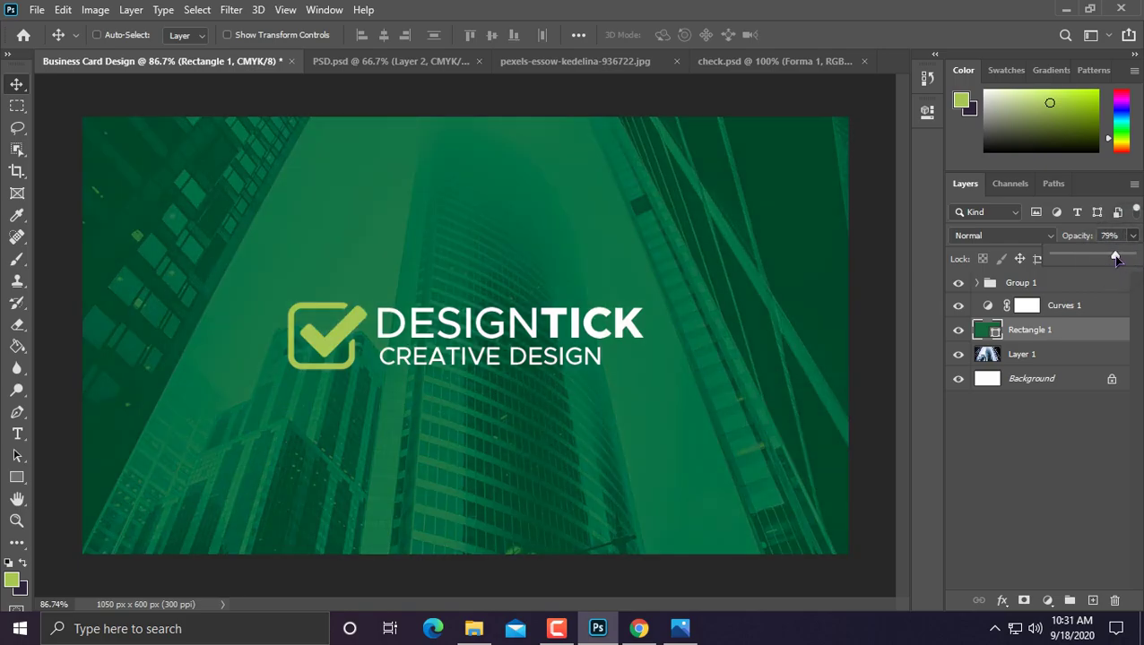
Step: Deselect the overlay and select the building photo layer
left_click(1030, 459)
scroll(681, 357, "down", 1)
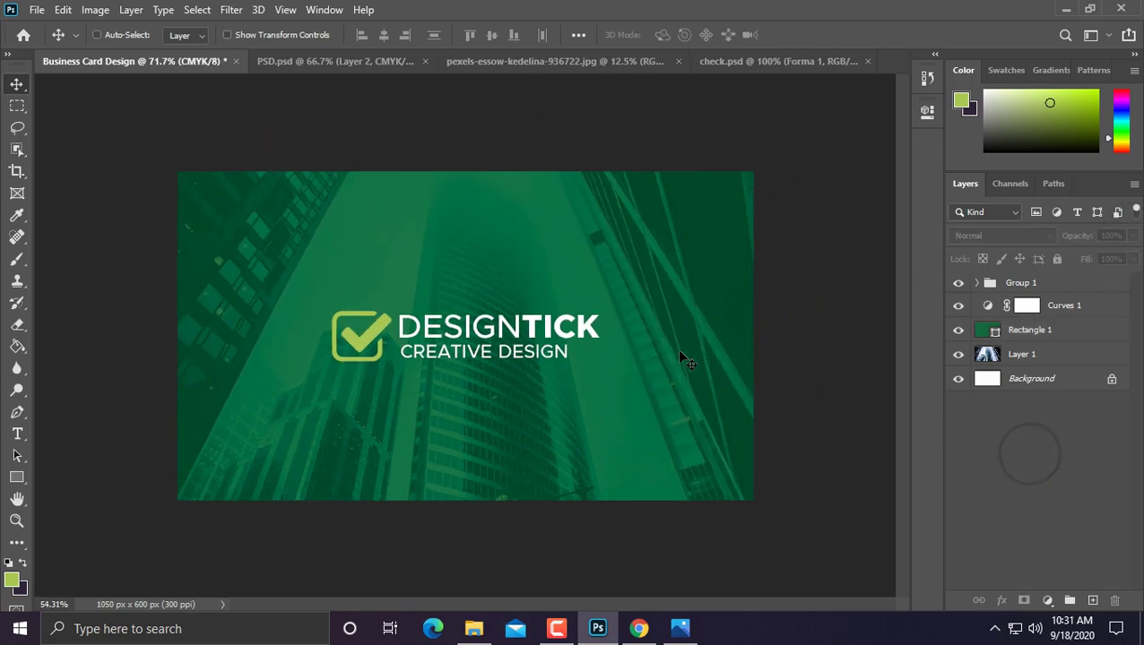
scroll(681, 357, "up", 2)
scroll(681, 359, "down", 1)
scroll(681, 359, "up", 1)
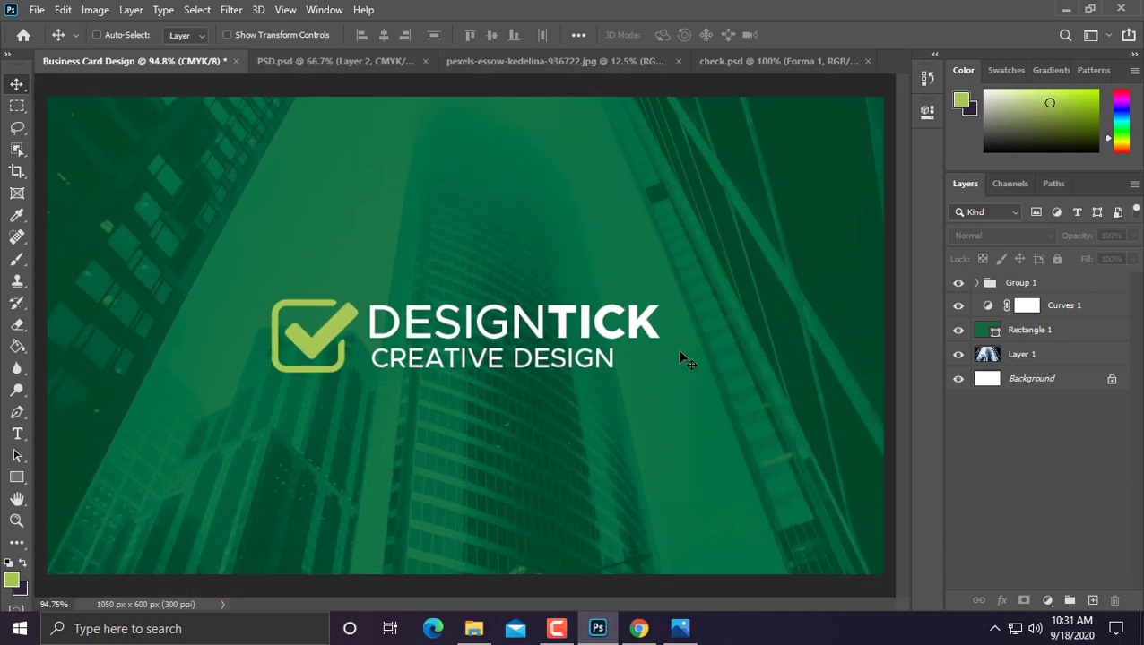
scroll(600, 350, "down", 1)
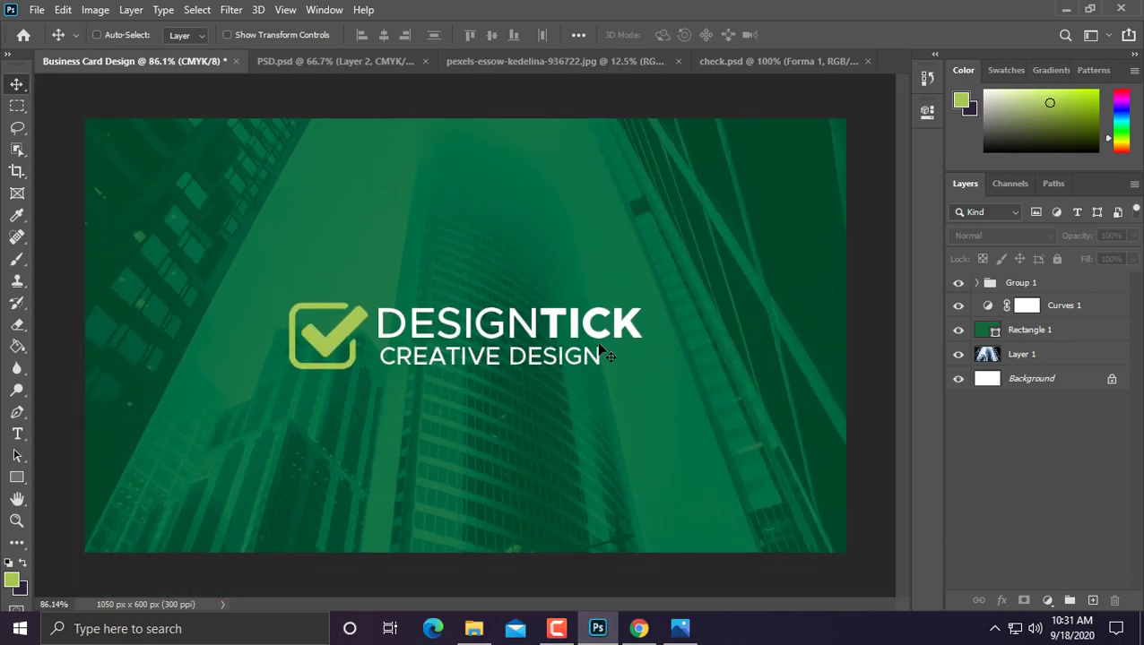
left_click(1069, 363)
Step: Group all the front-side layers into a group named 'Front Side'
left_click(1030, 282, "shift")
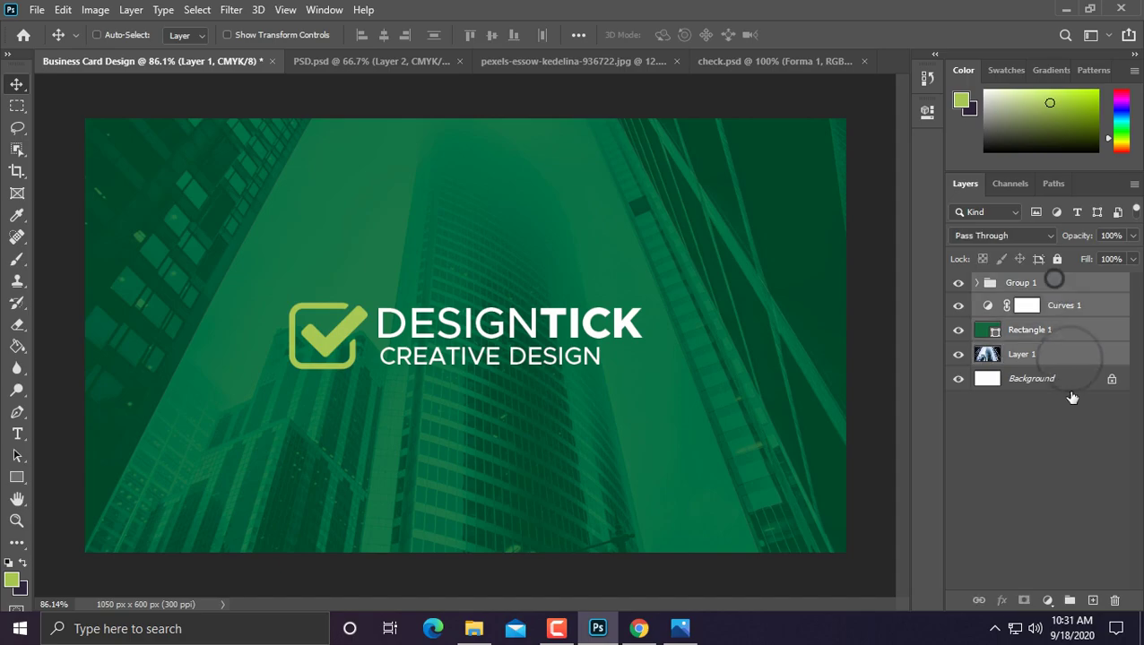
left_click_drag(1031, 283, 1069, 601)
double_click(1020, 282)
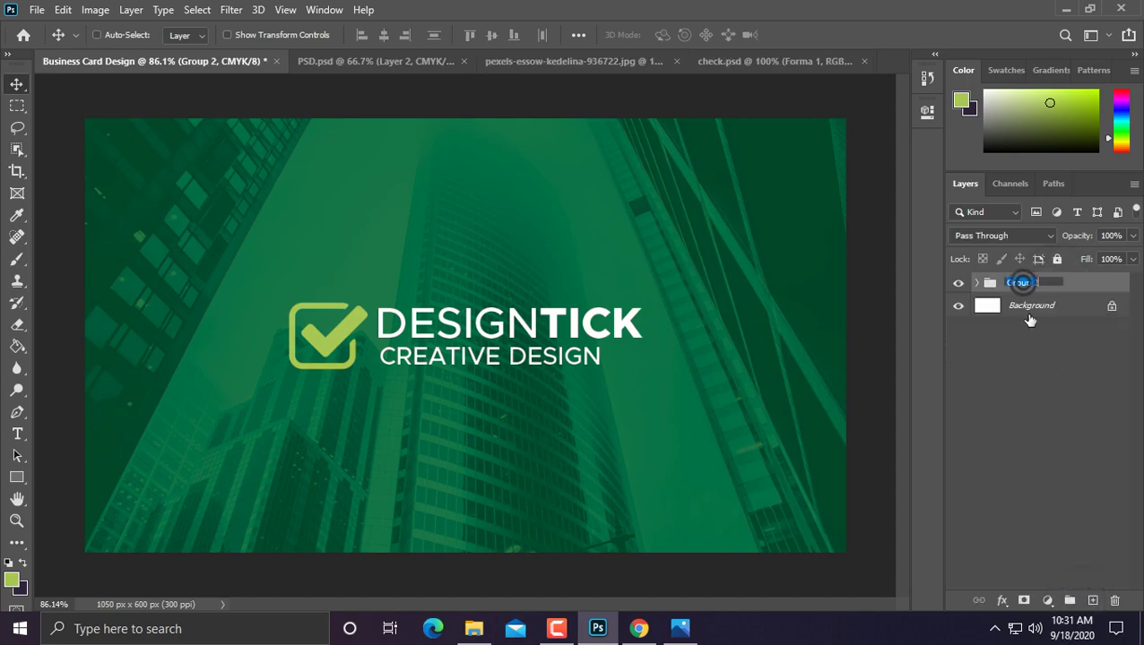
type("R")
key("BackSpace")
type("Fr")
type("o")
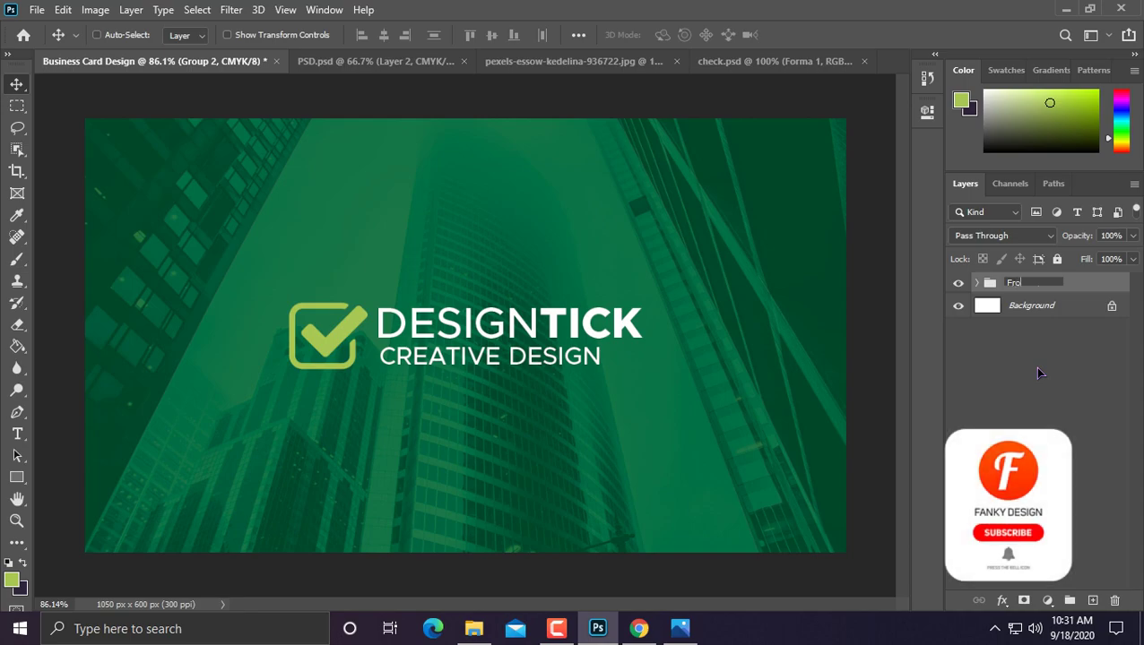
type("nt Side")
key("Return")
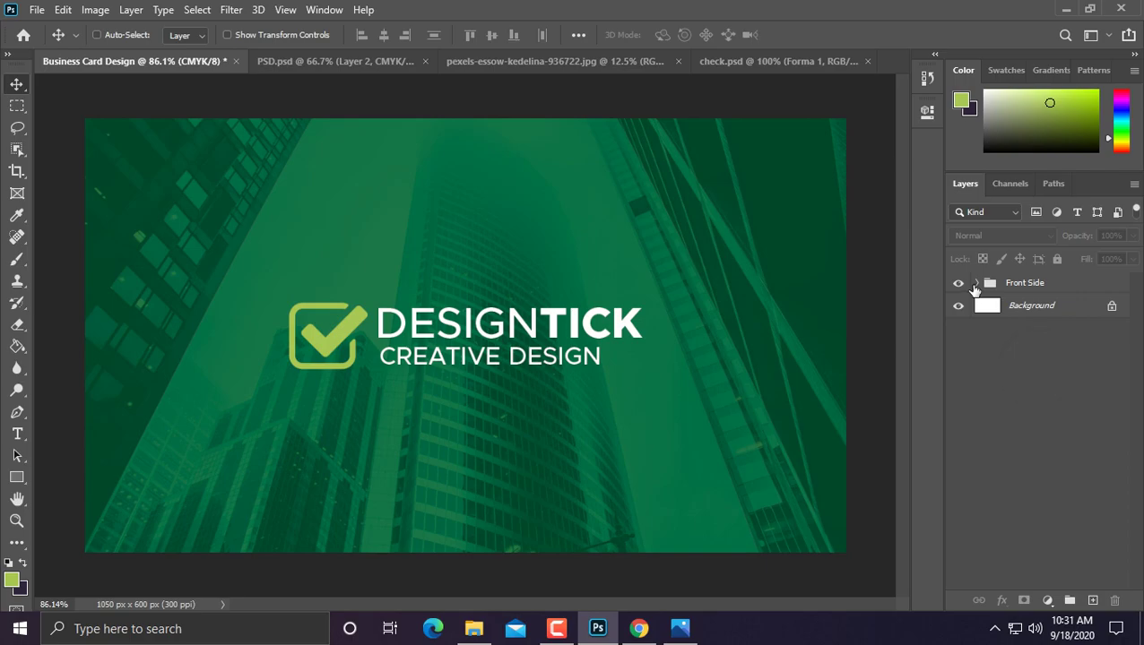
Step: Duplicate Layer 1, Rectangle 1 and Curves 1 above the Front Side group
left_click(976, 283)
left_click(1039, 375)
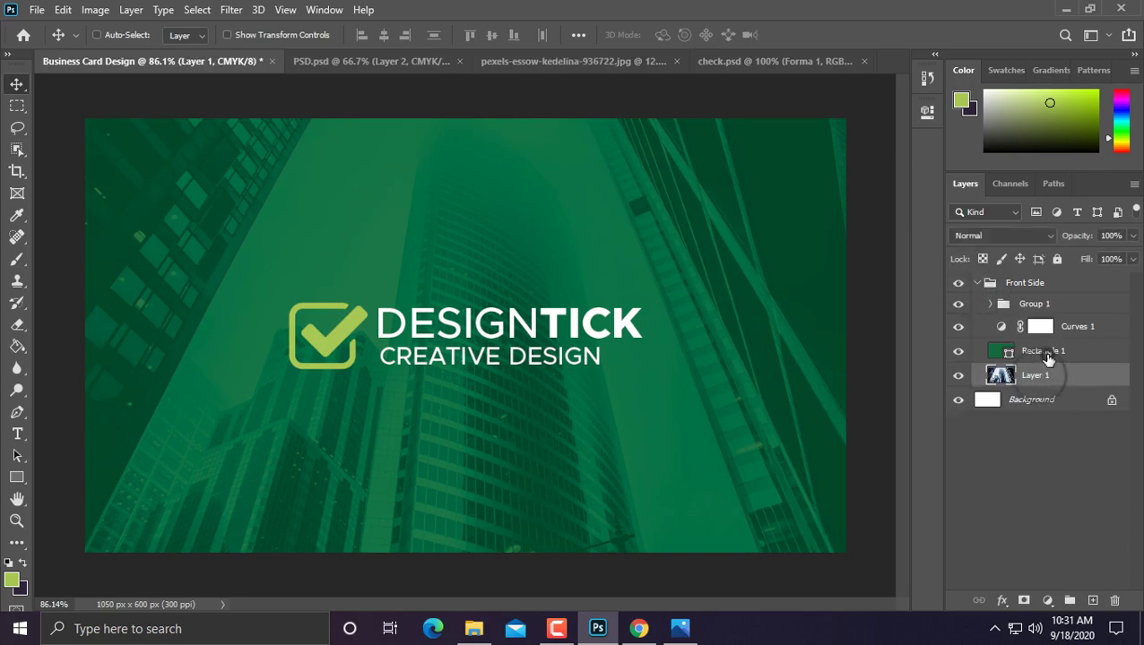
key("alt+bracketright")
left_click(1053, 376, "shift")
left_click(1079, 328, "shift")
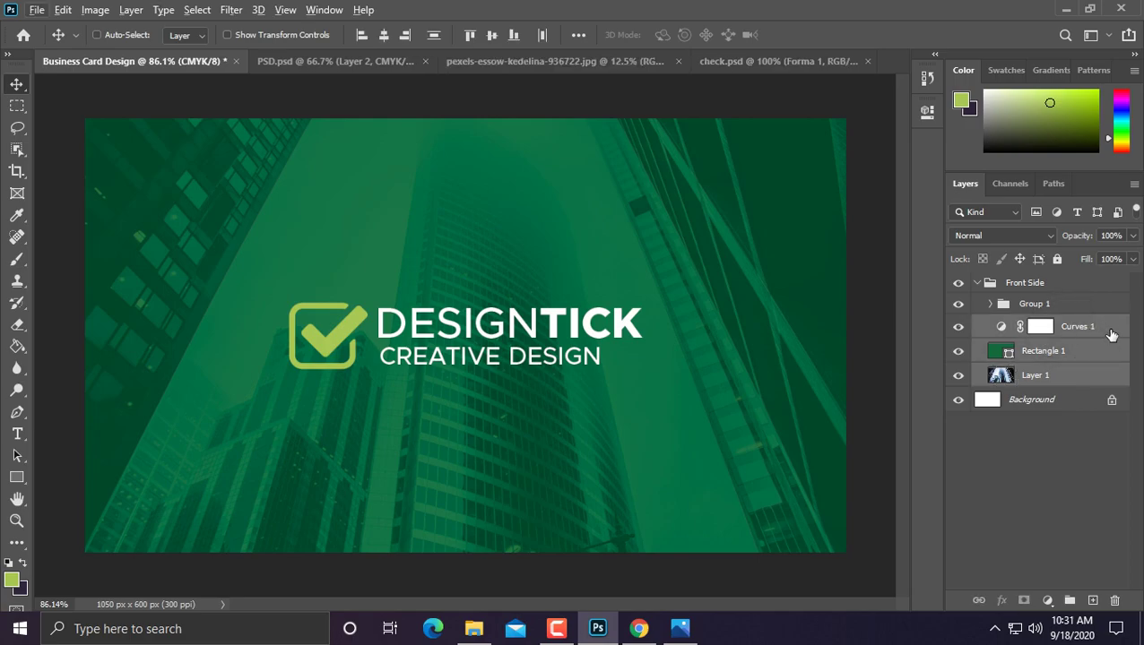
mouse_move(1111, 331)
left_mouse_down()
mouse_move(1102, 278)
mouse_move(1094, 339)
left_mouse_up()
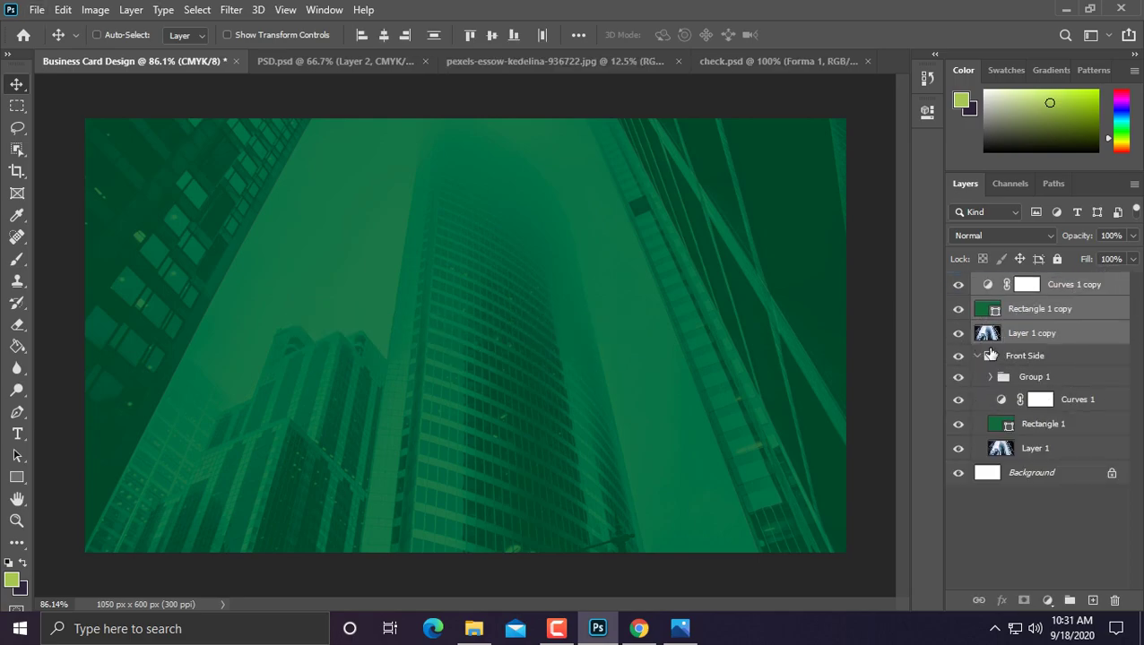
left_click(977, 355)
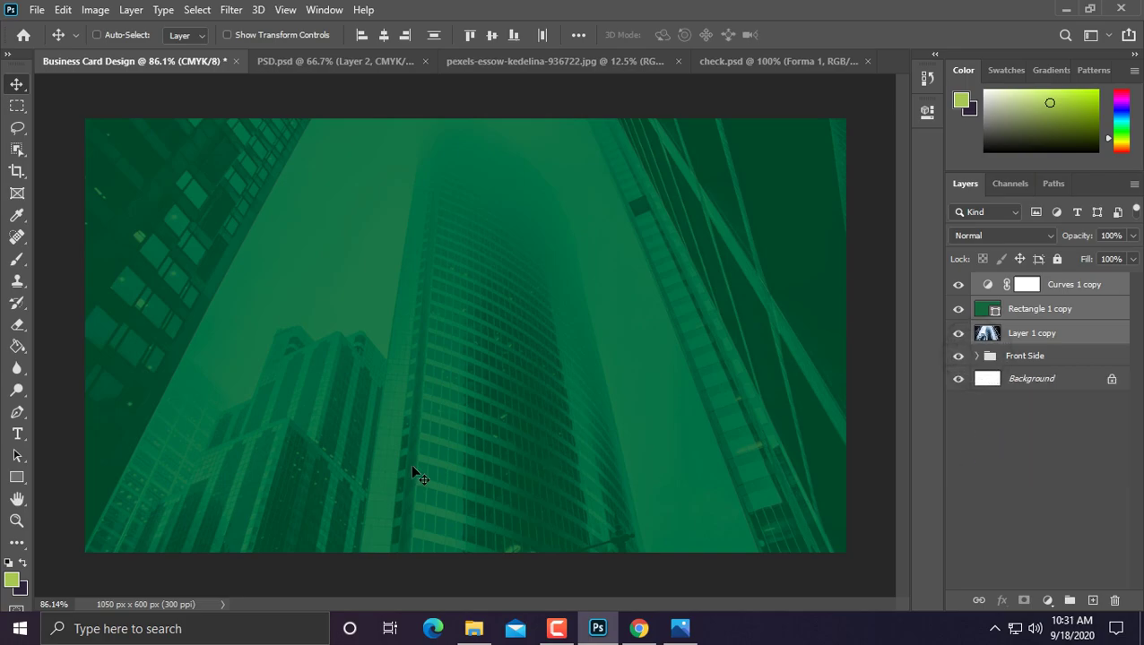
Step: Add a vertical guide at 525 px and draw a rectangle in the card's lower-left corner
left_click(982, 501)
right_click(17, 477)
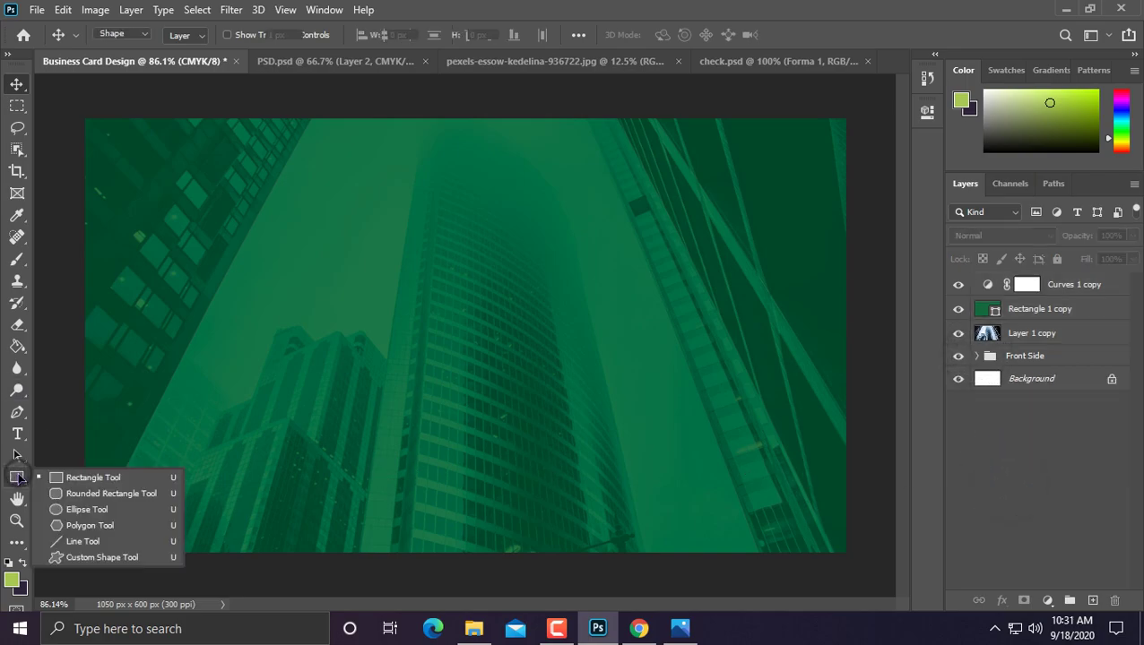
left_click(85, 478)
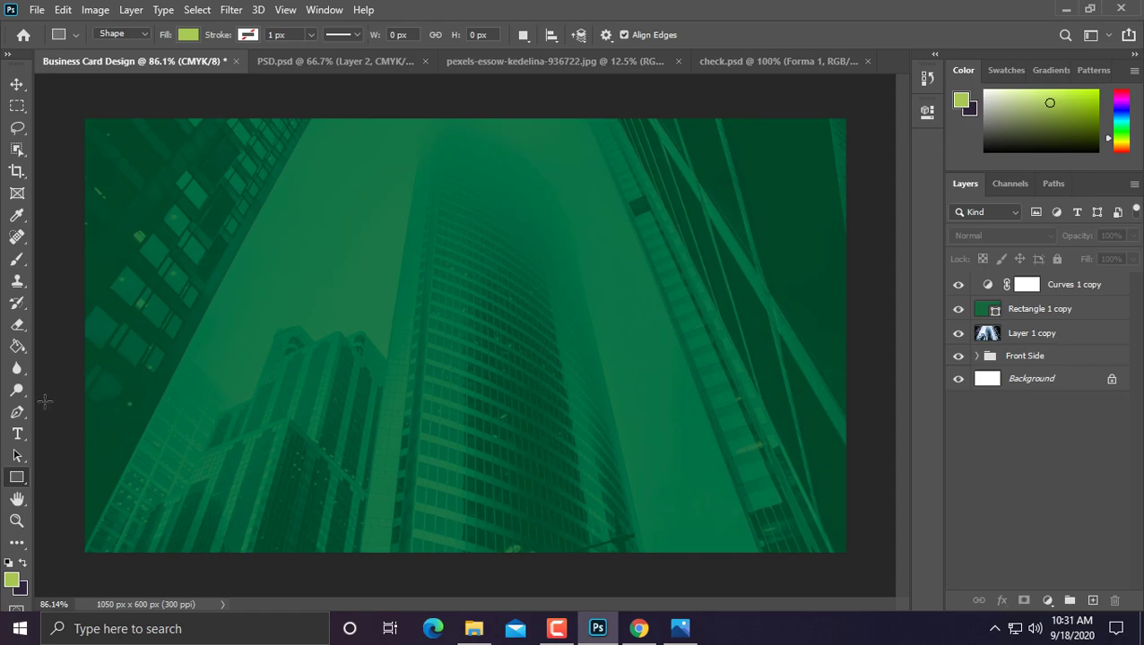
key("ctrl+r")
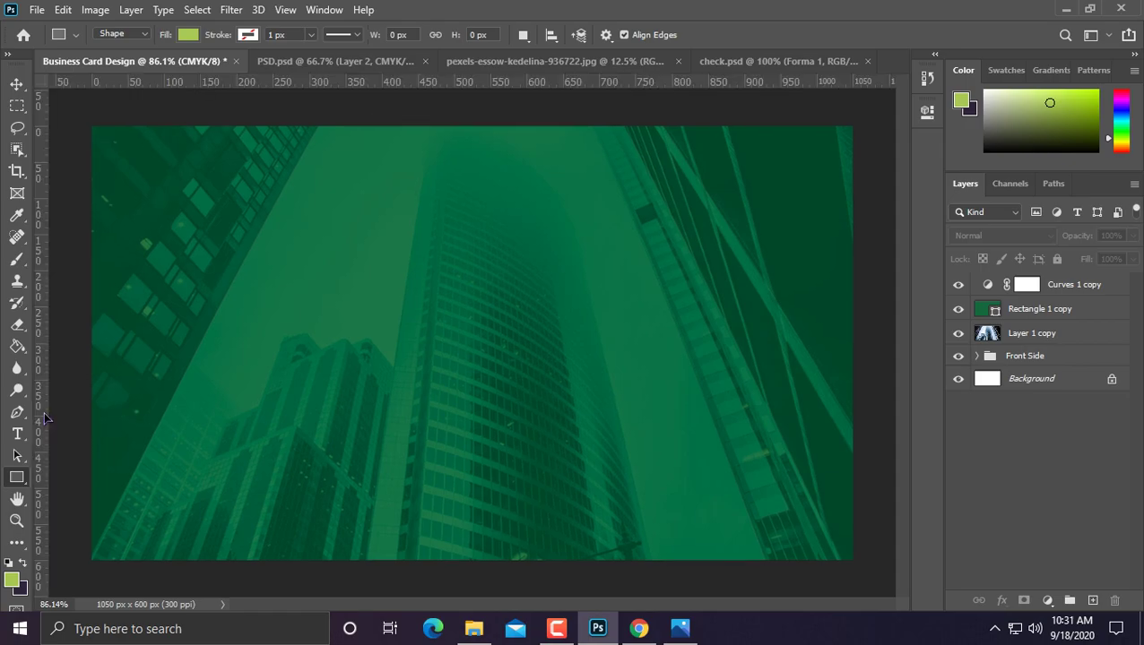
left_click_drag(45, 395, 476, 405)
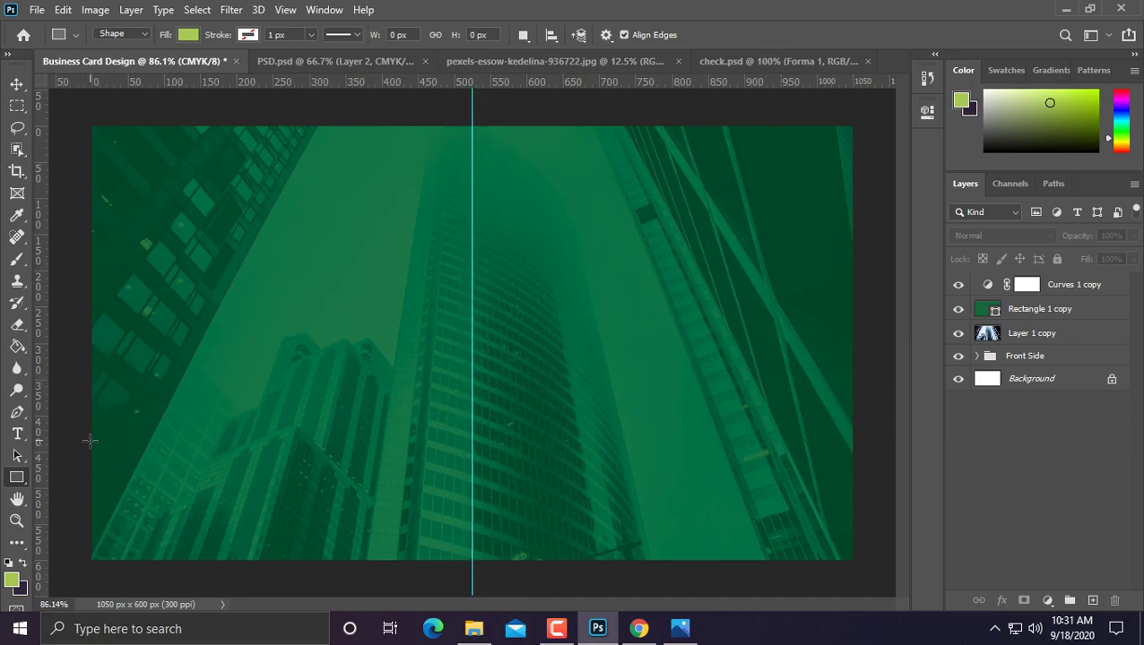
left_click_drag(117, 451, 338, 562)
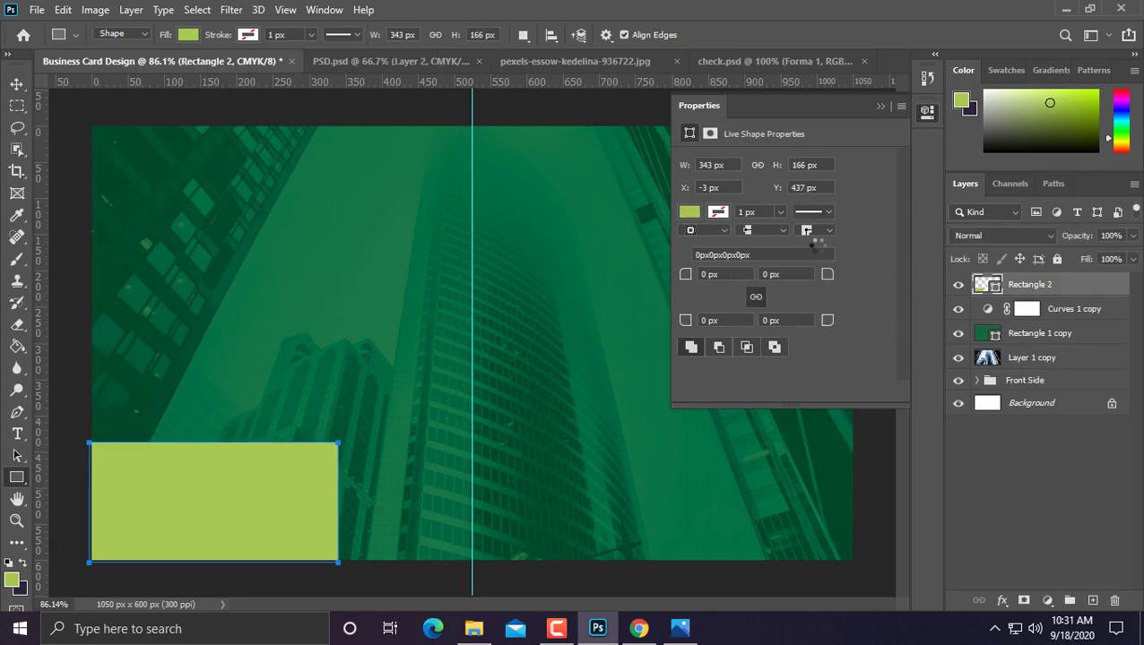
Step: Fill the rectangle with dark green #4d8759 sampled from the card background
left_click(880, 108)
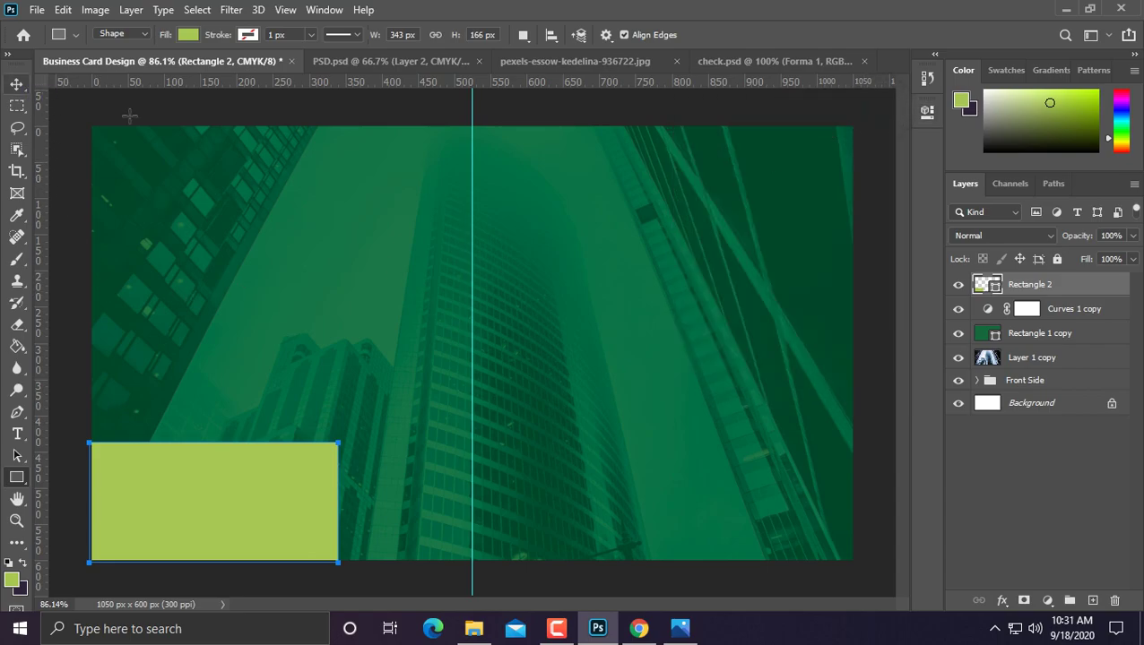
left_click(229, 132)
left_click(179, 35)
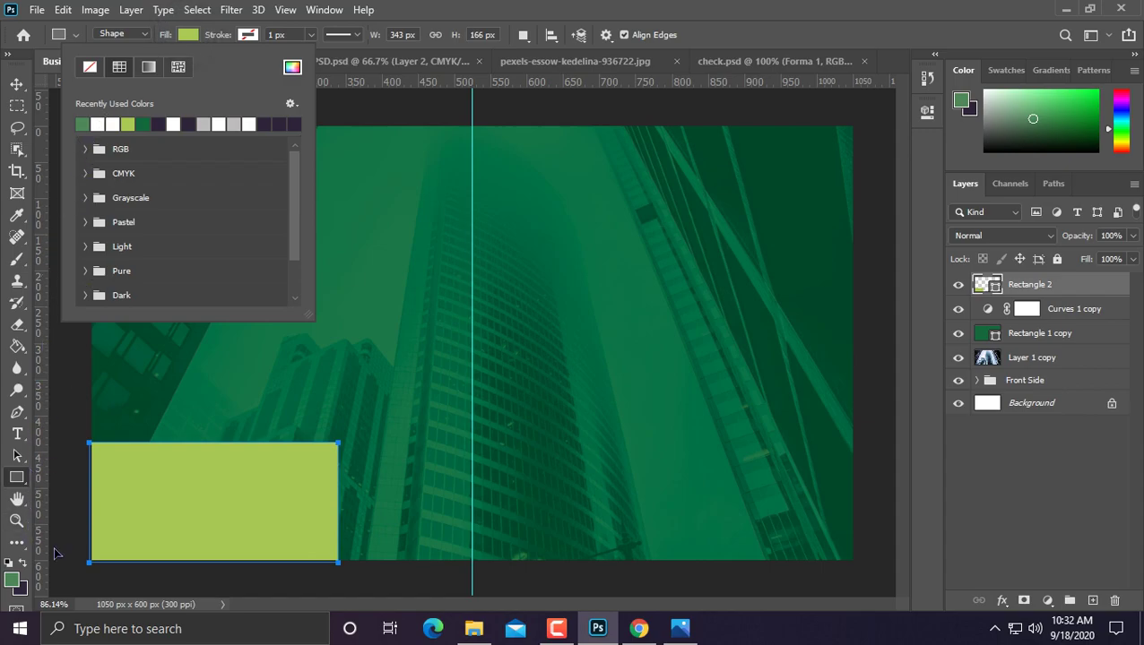
left_click(981, 287)
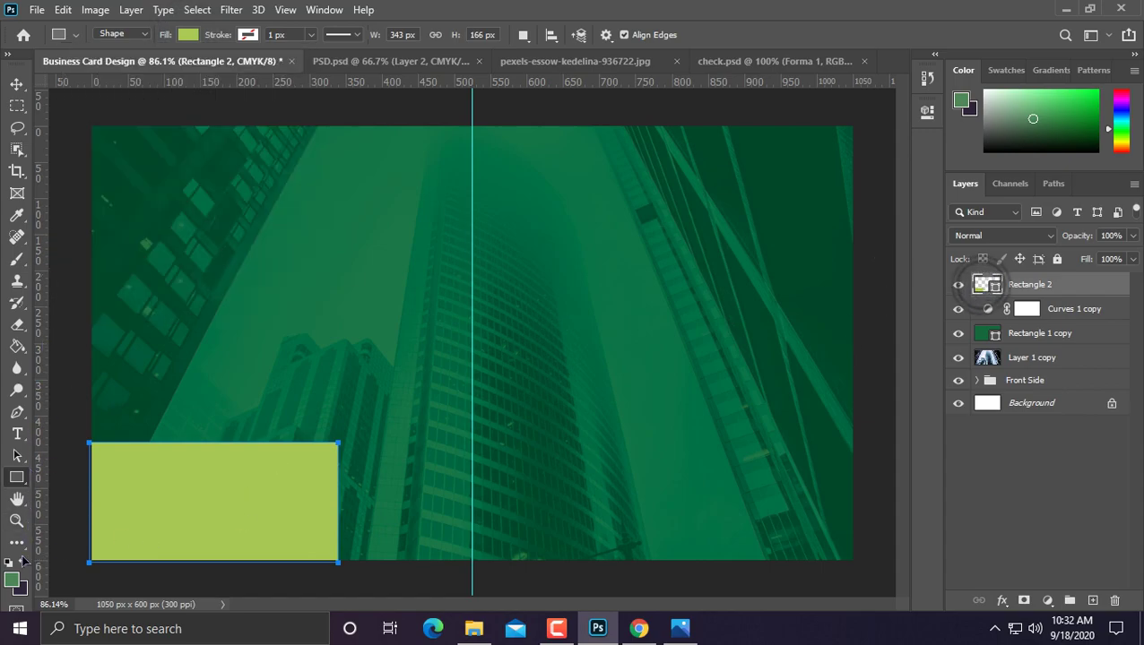
double_click(983, 285)
left_click(18, 572)
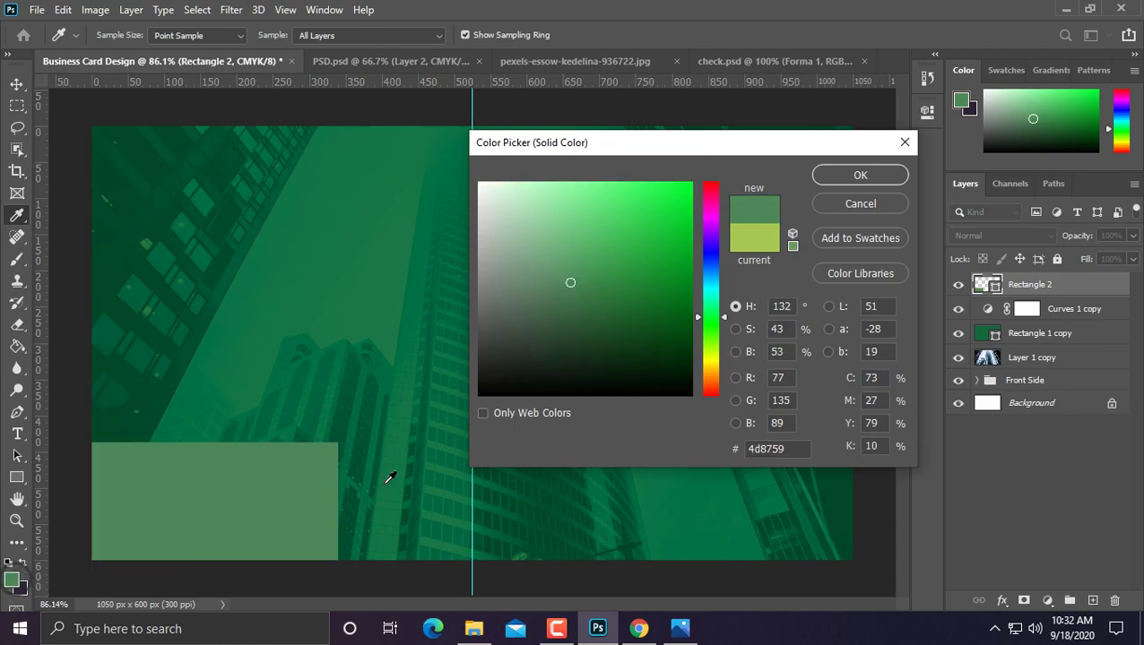
left_click(860, 175)
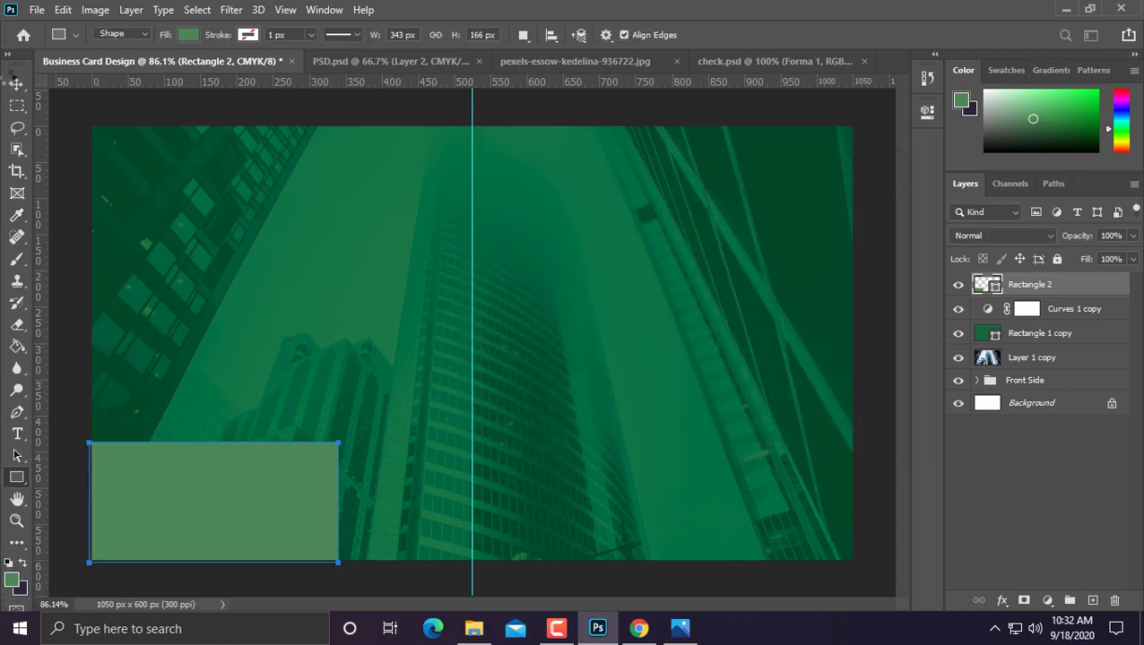
Step: Duplicate the rectangle flush to its right and colour the copy medium green #6a994d
key("v")
left_click_drag(305, 520, 564, 527, "alt")
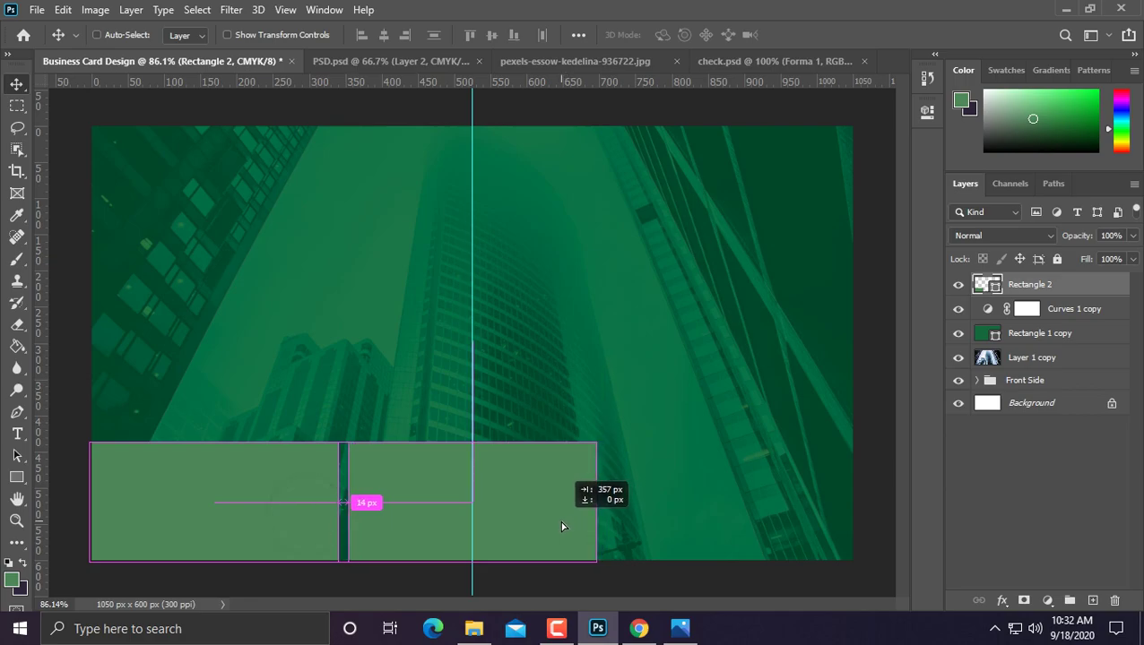
left_click_drag(564, 527, 558, 522, "alt")
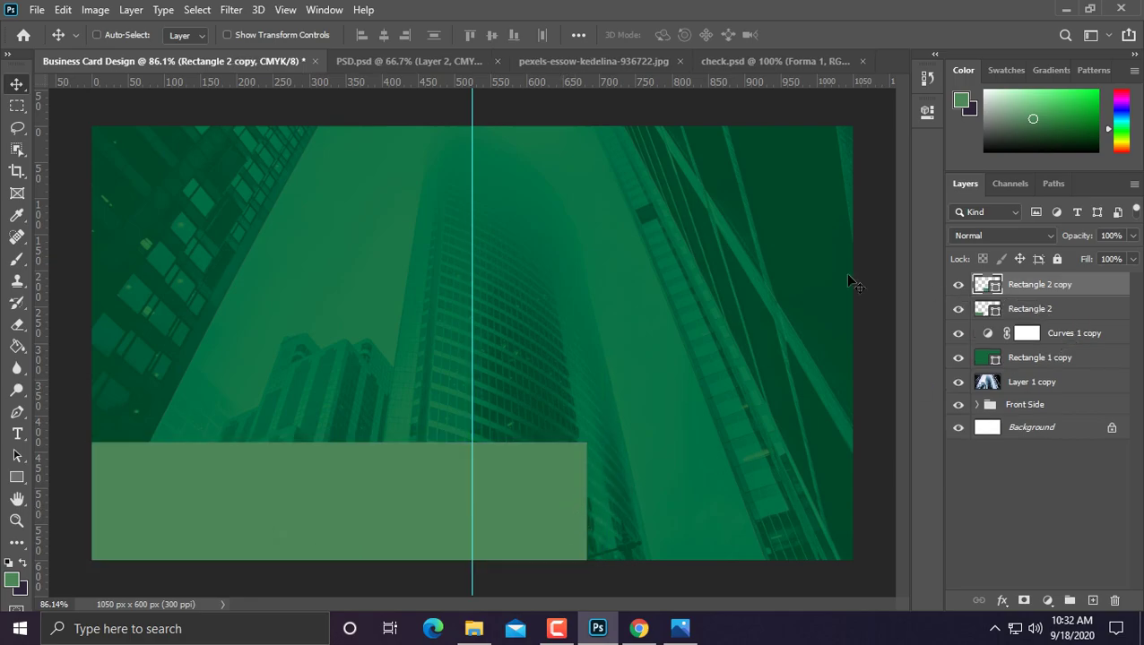
key("g")
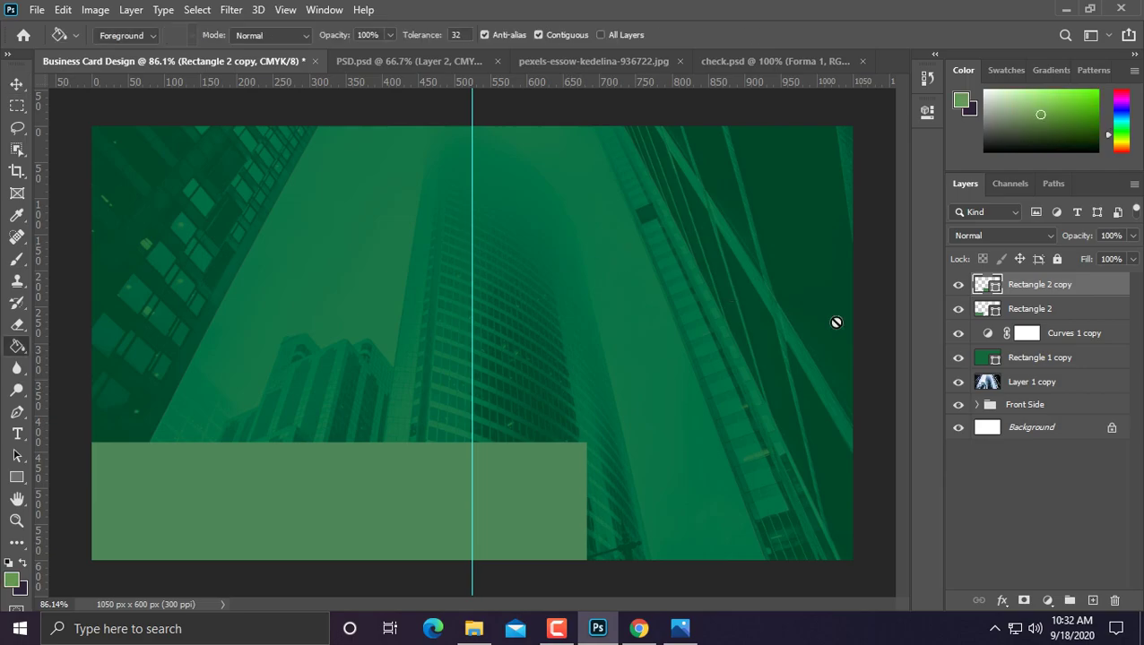
double_click(987, 284)
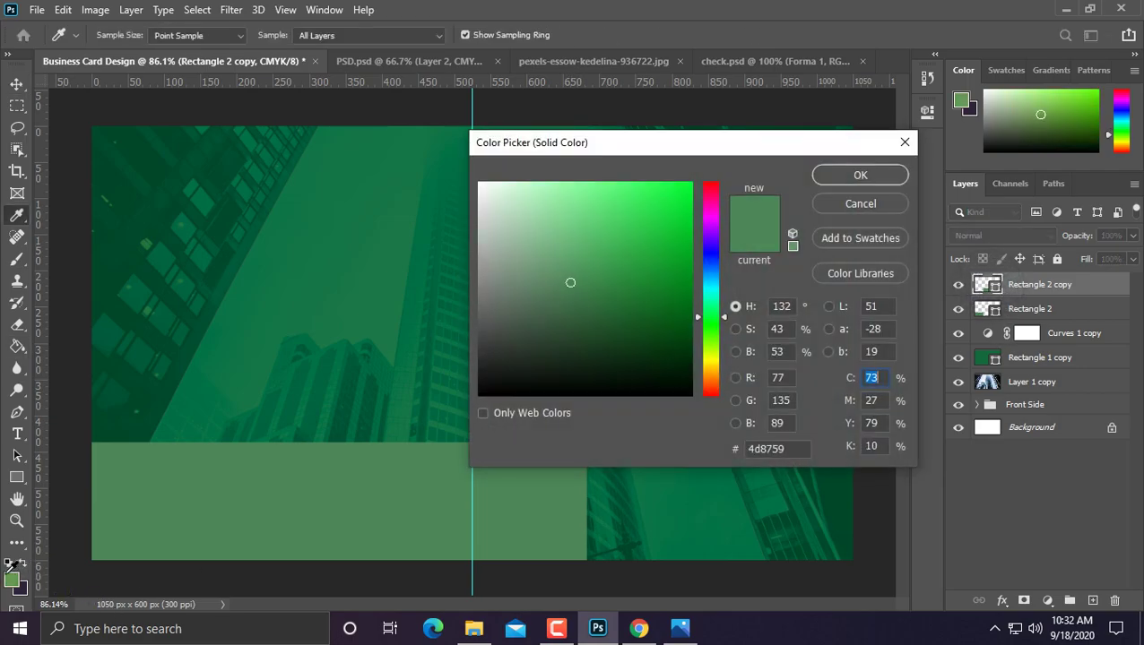
left_click(836, 253)
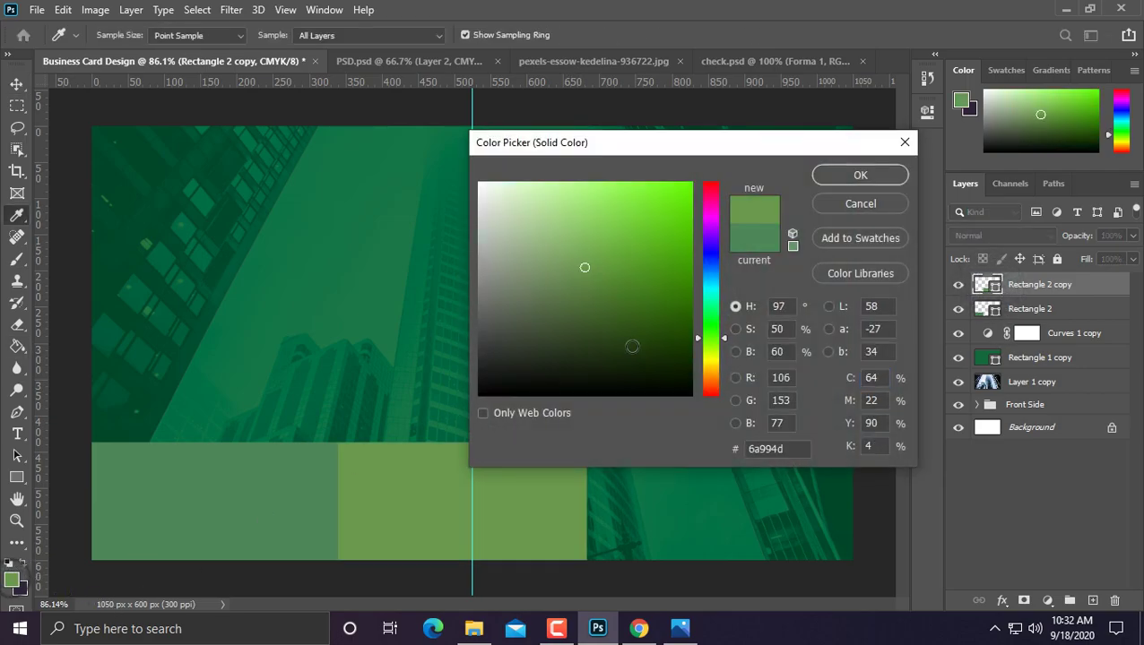
left_click(842, 177)
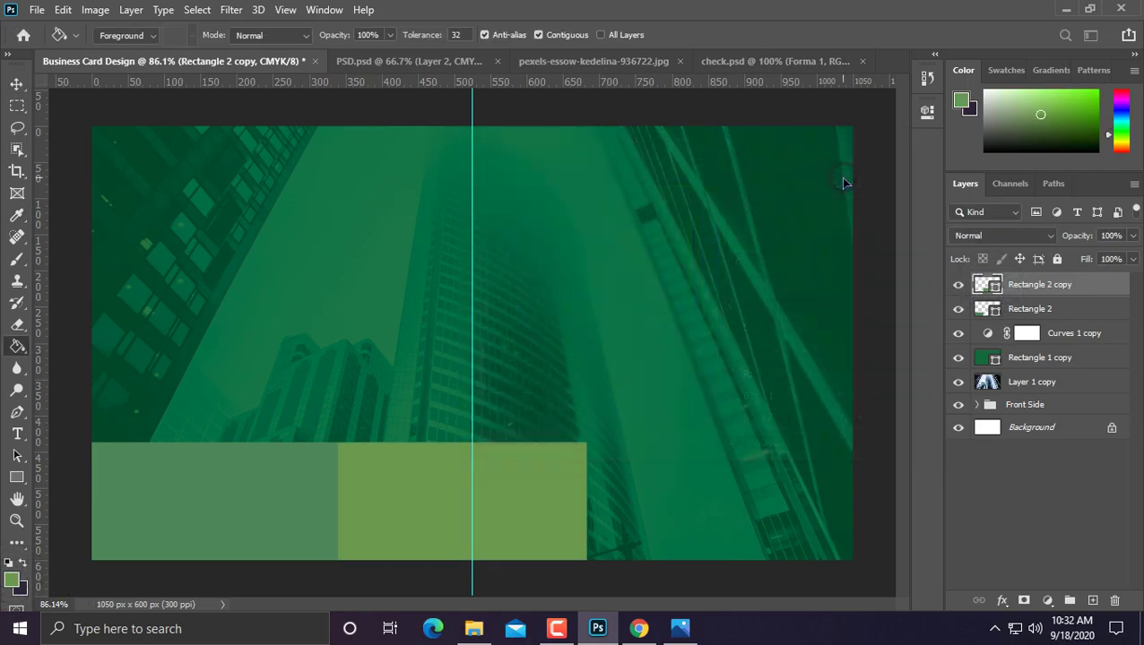
Step: Add a third block to the right in light green #a7c955
left_click(16, 83)
mouse_move(511, 524)
left_mouse_down()
mouse_move(765, 533)
mouse_move(751, 547)
left_mouse_up()
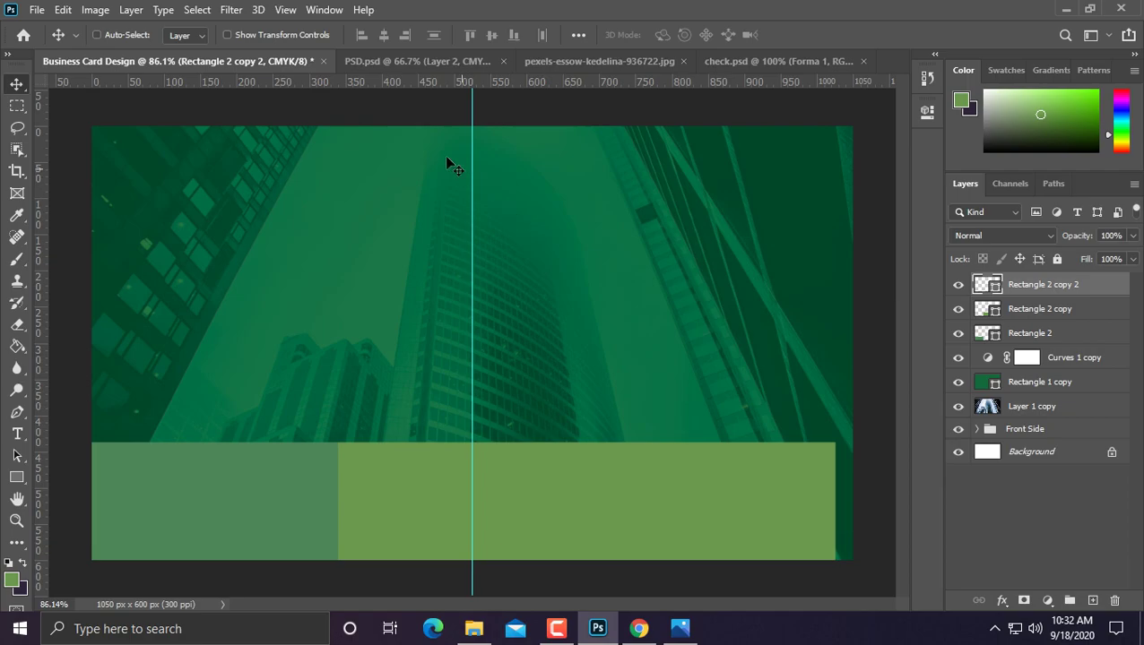
key("g")
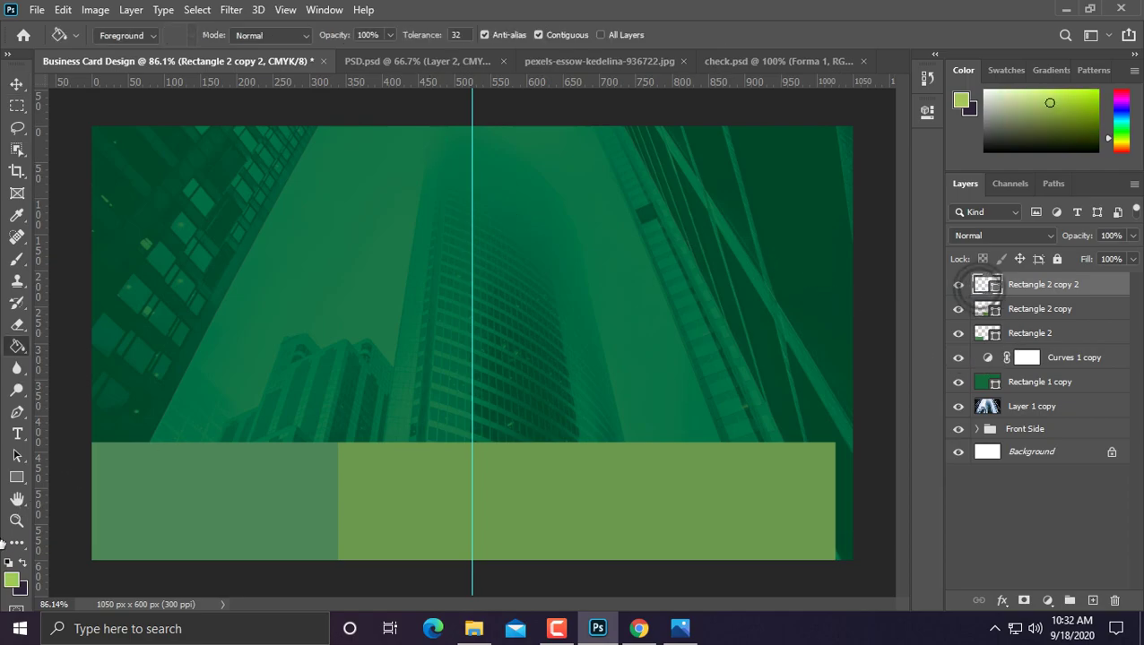
double_click(987, 284)
left_click(12, 579)
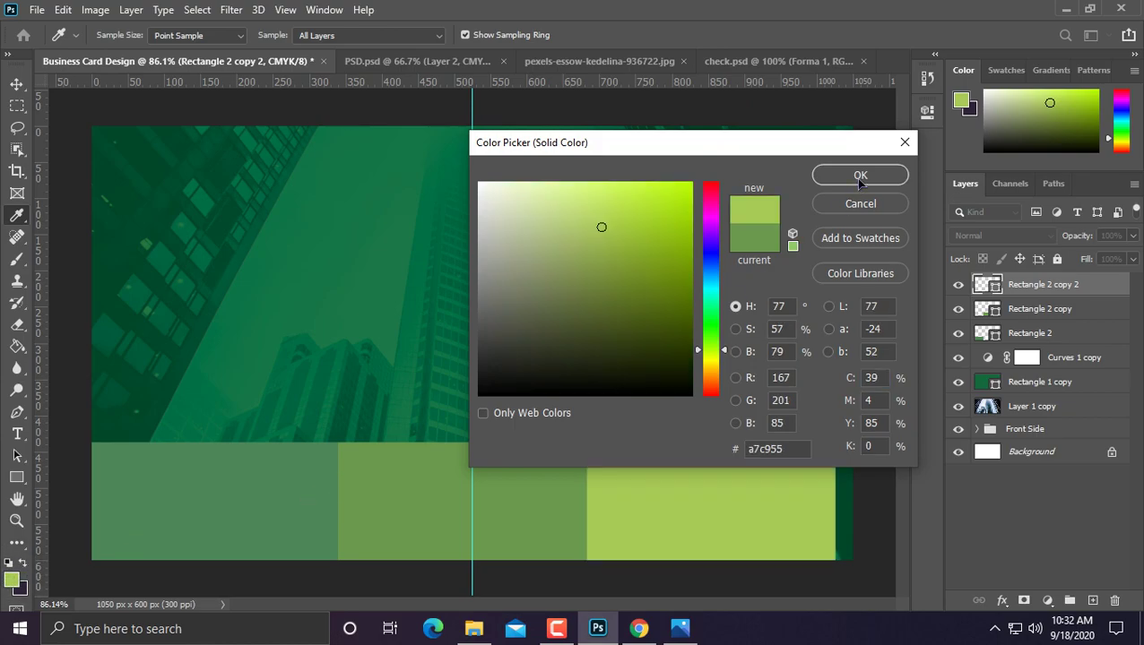
left_click(858, 177)
Step: Stretch the three blocks together so the band reaches the card's right edge
left_click(1035, 332, "shift")
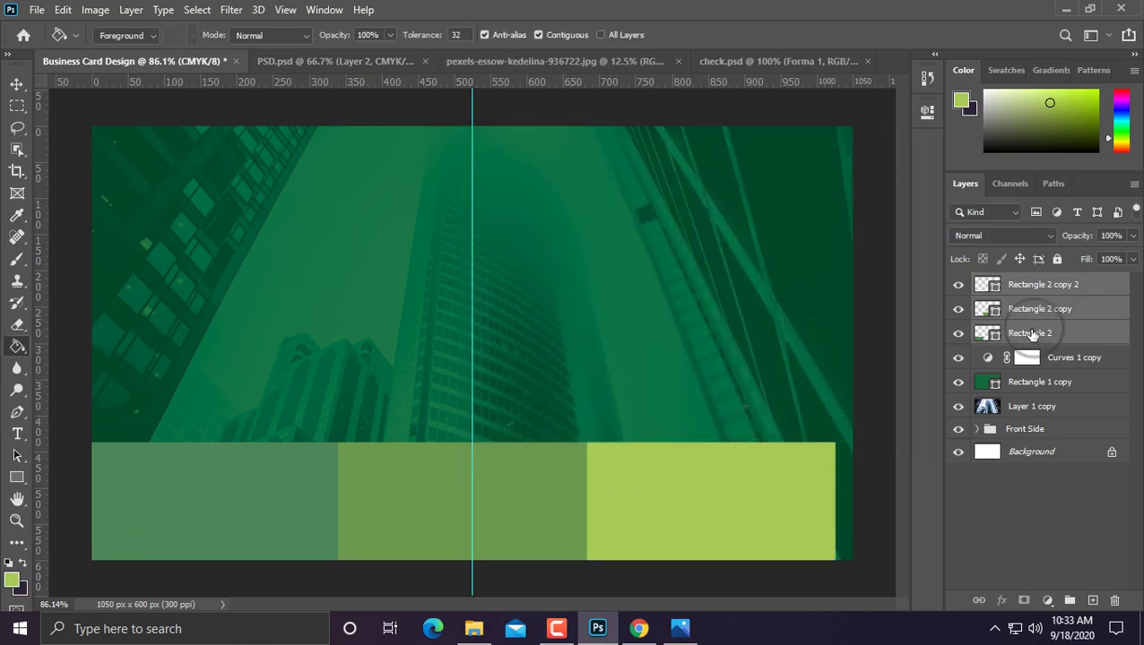
key("ctrl+t")
left_click_drag(843, 499, 854, 498)
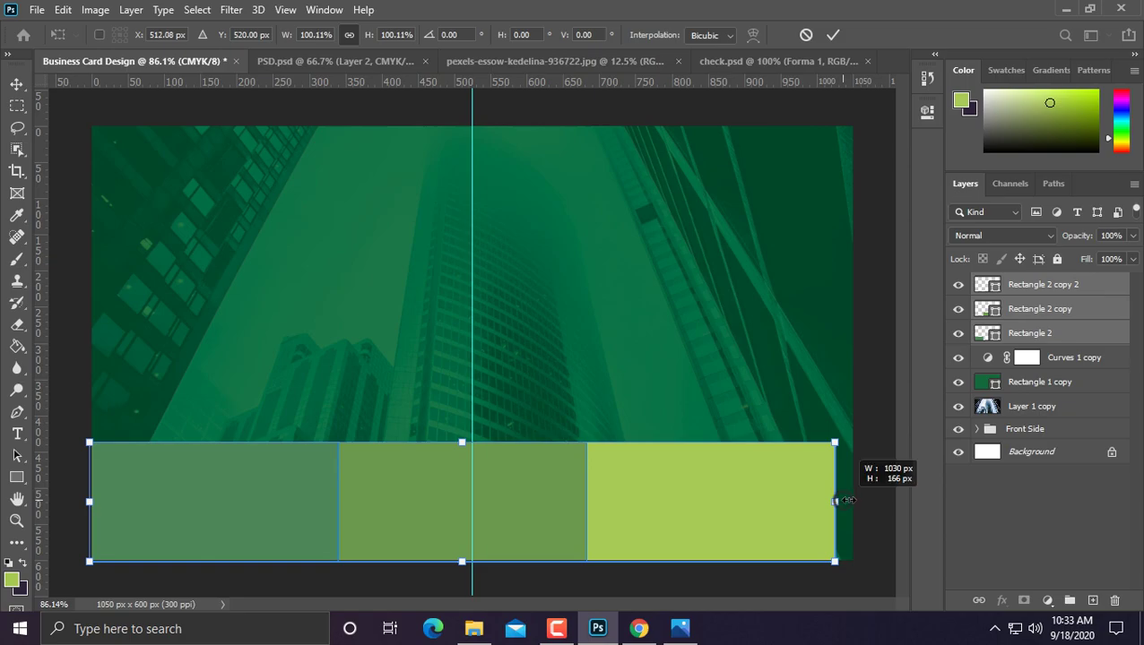
key("Return")
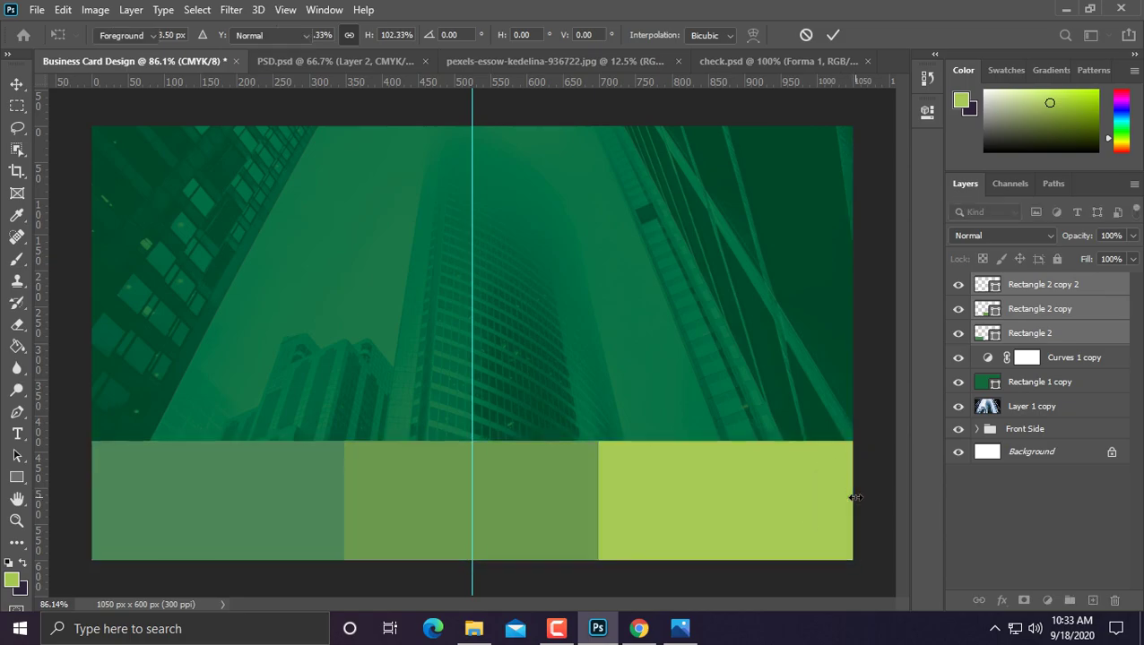
scroll(478, 362, "down", 3)
scroll(485, 376, "up", 5)
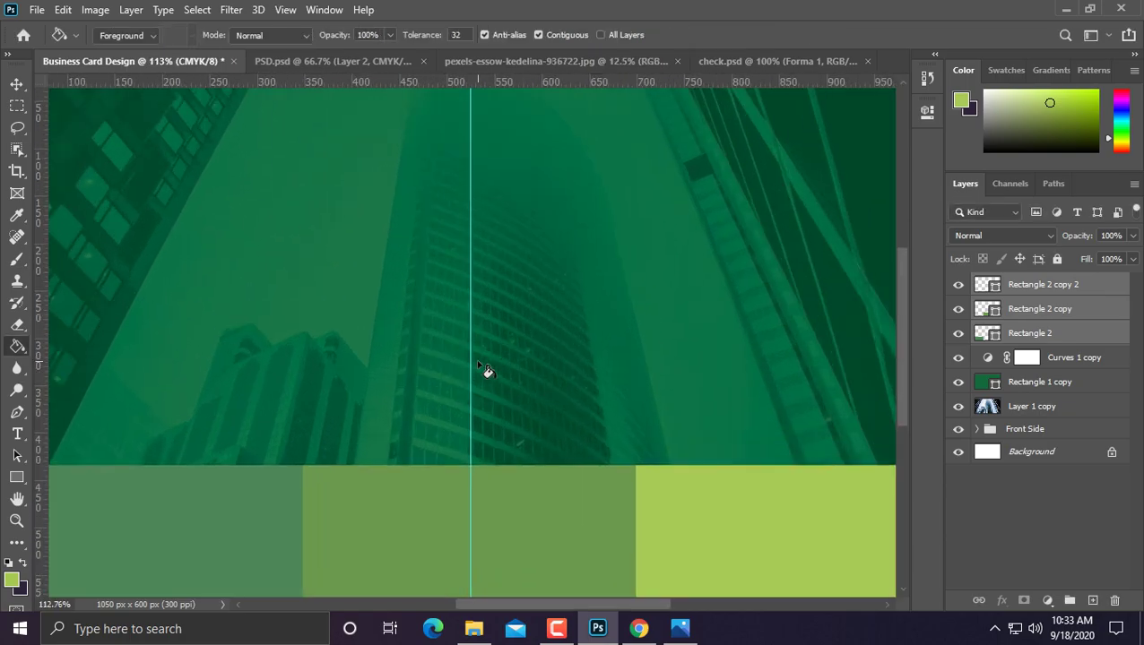
scroll(397, 402, "down", 2)
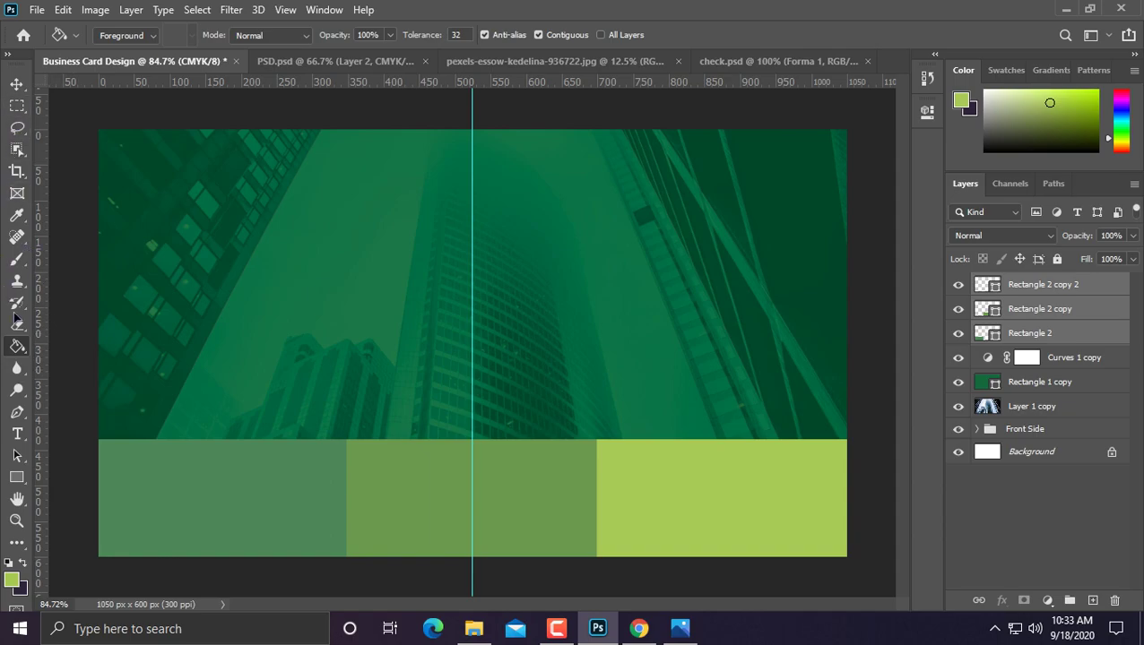
left_click(17, 476)
left_click(77, 475)
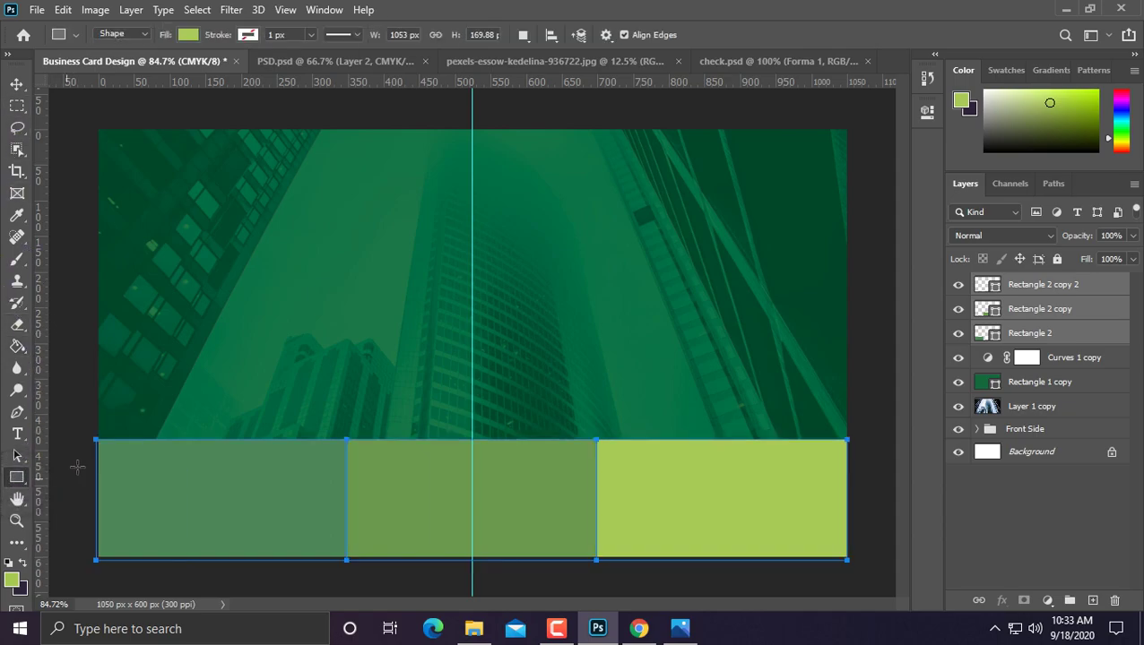
left_click(1098, 507)
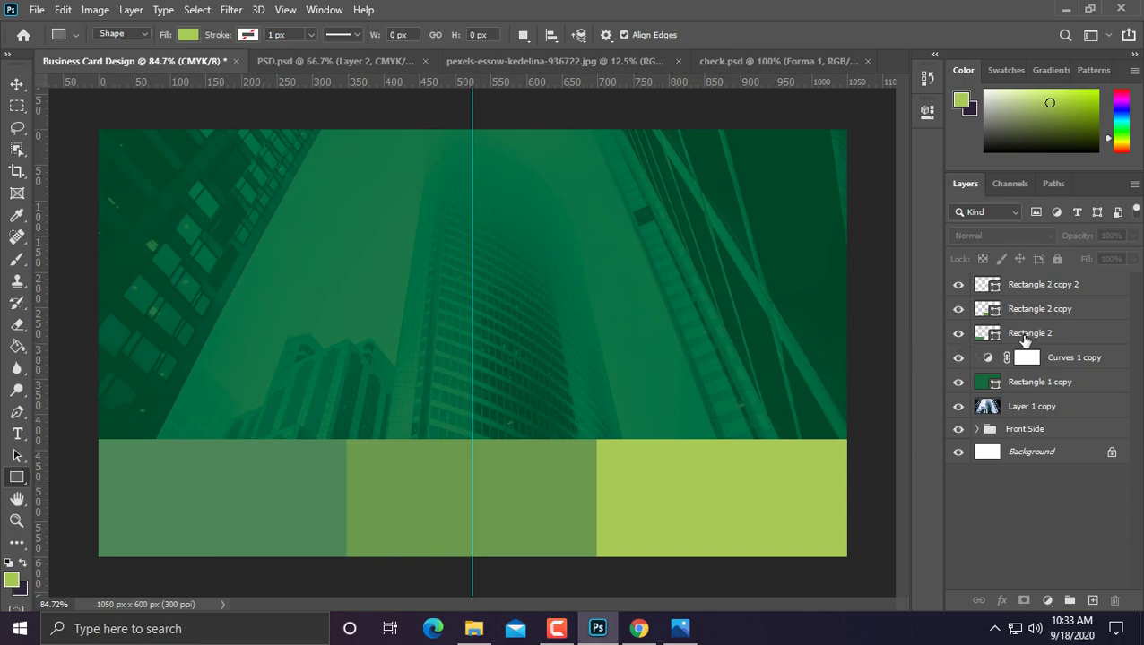
Step: Rename the left, middle and right block layers 1, 2 and 3
double_click(1028, 334)
type("1")
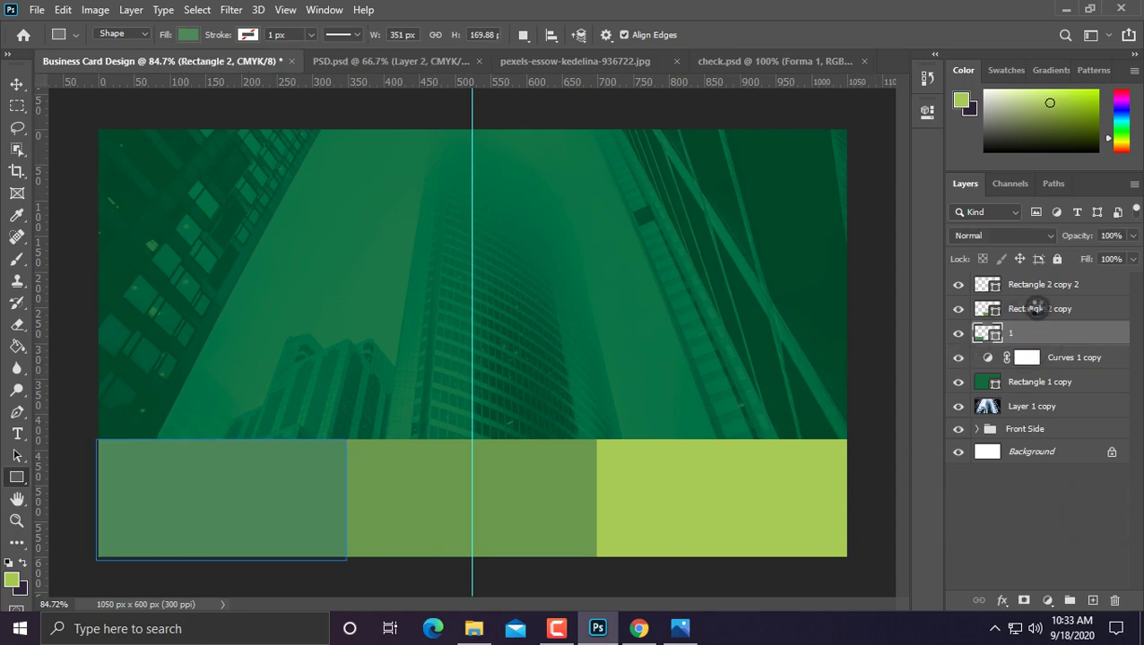
double_click(1035, 309)
type("2")
double_click(1038, 284)
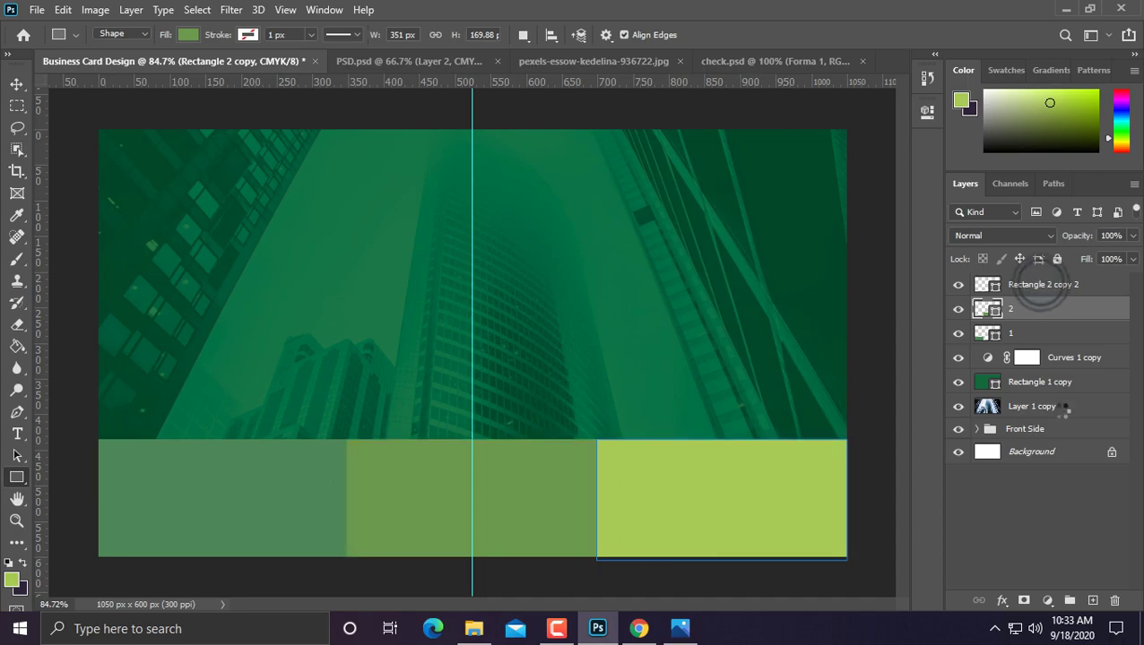
type("3")
left_click(1045, 506)
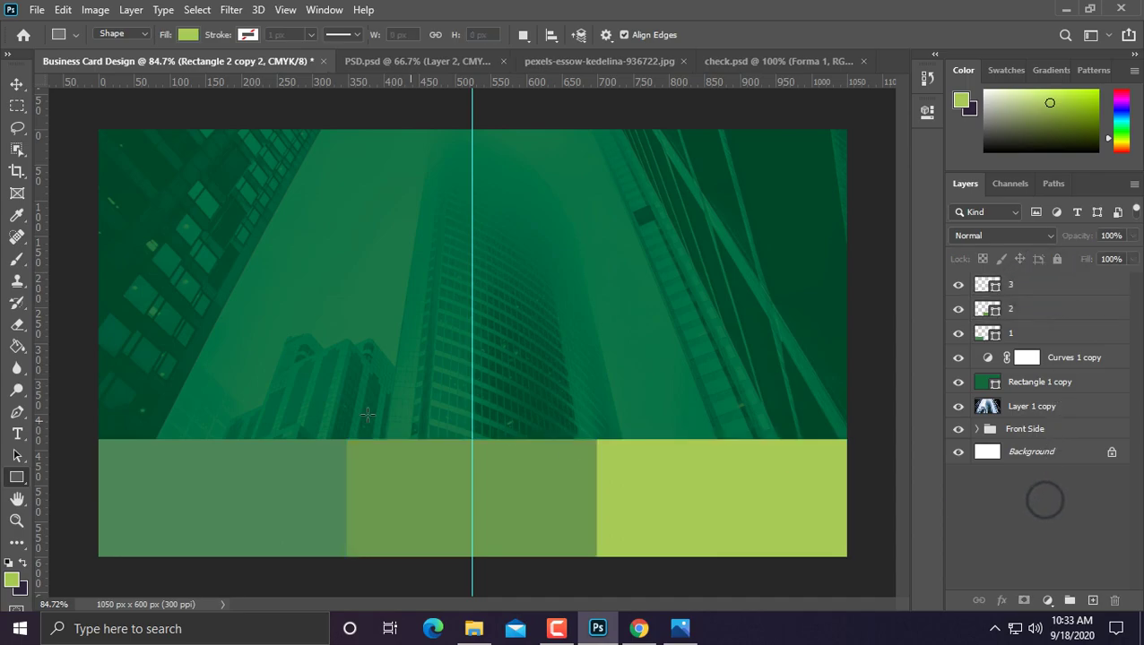
Step: Draw a 110 px dark green square straddling the top of the left block
left_click_drag(179, 340, 259, 419)
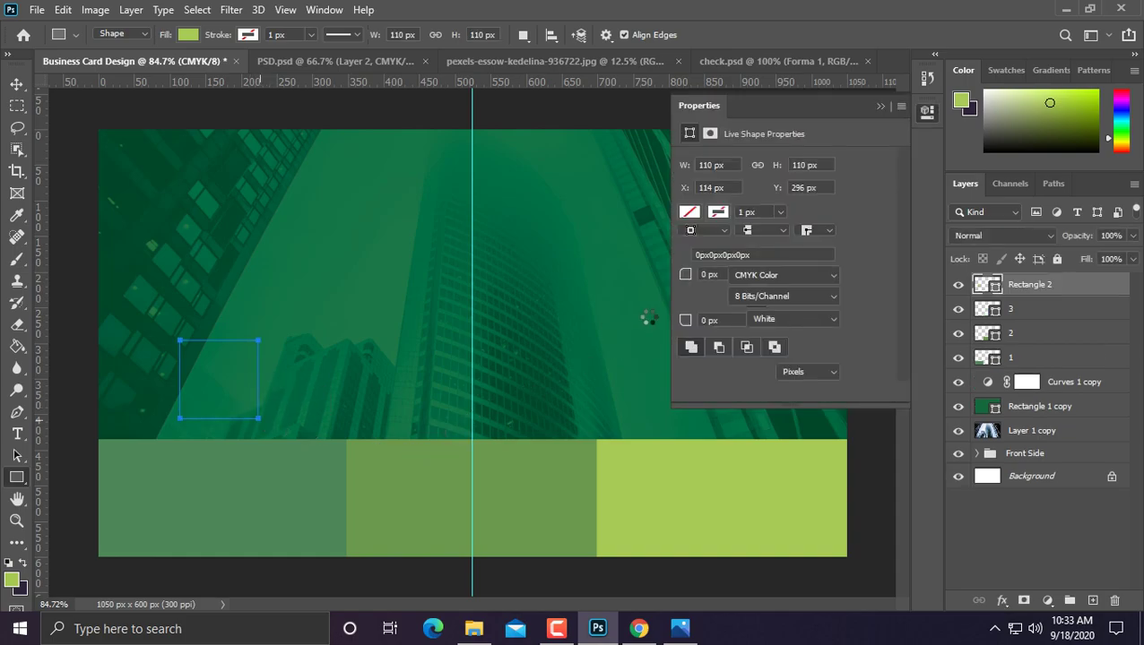
left_click(696, 216)
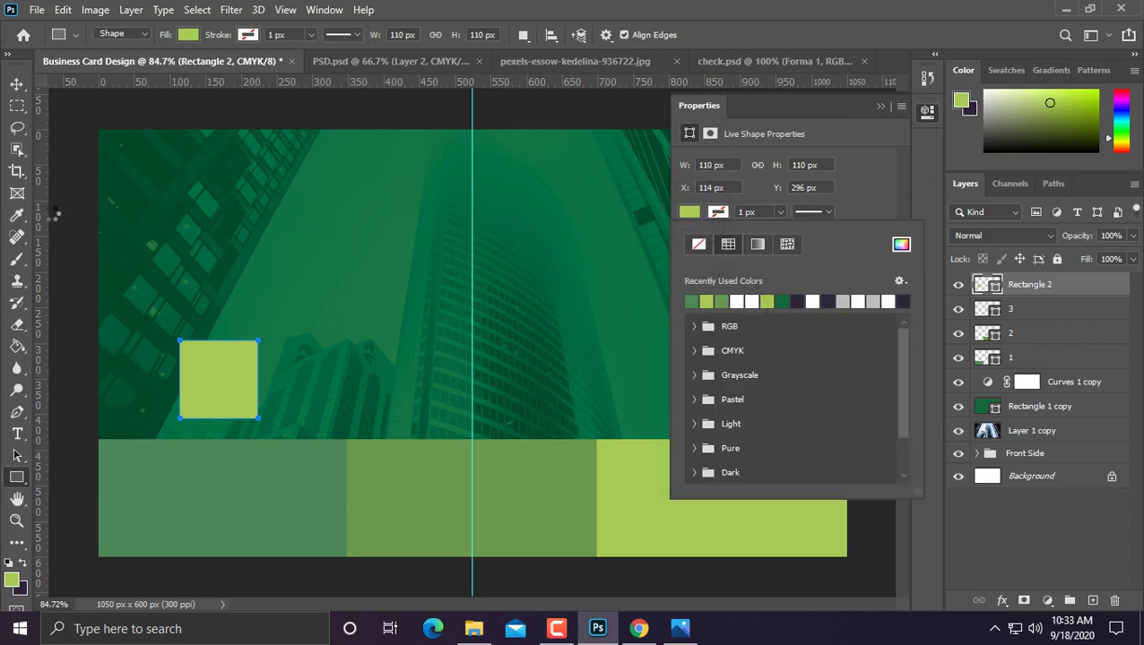
left_click(16, 85)
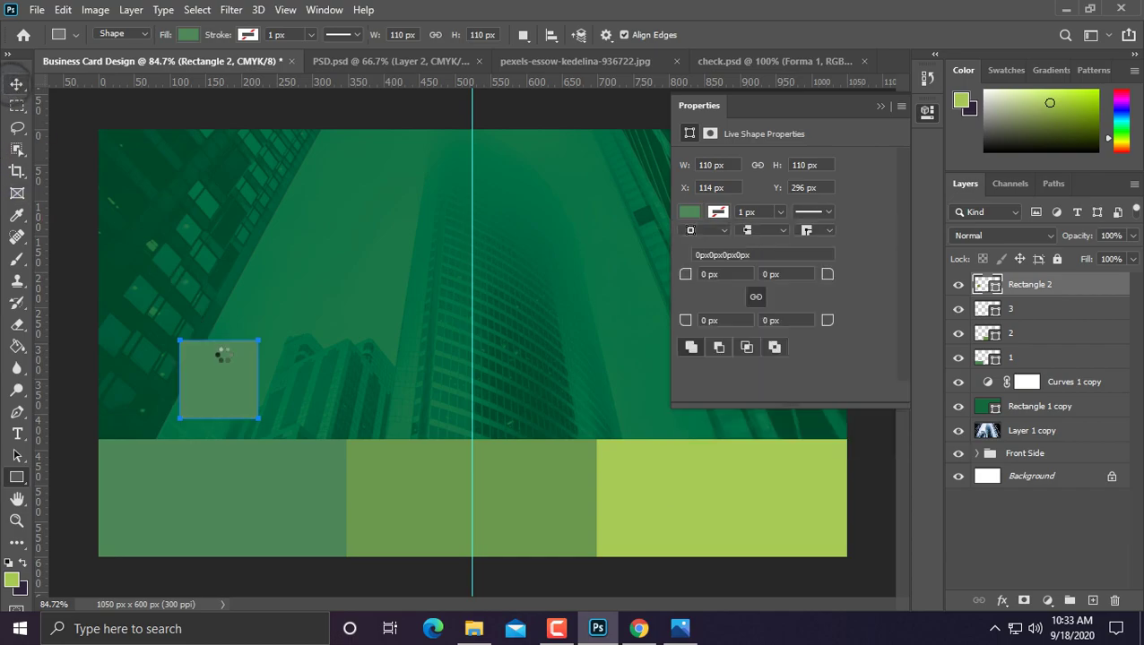
mouse_move(213, 359)
left_mouse_down()
mouse_move(216, 414)
mouse_move(481, 420)
left_mouse_up()
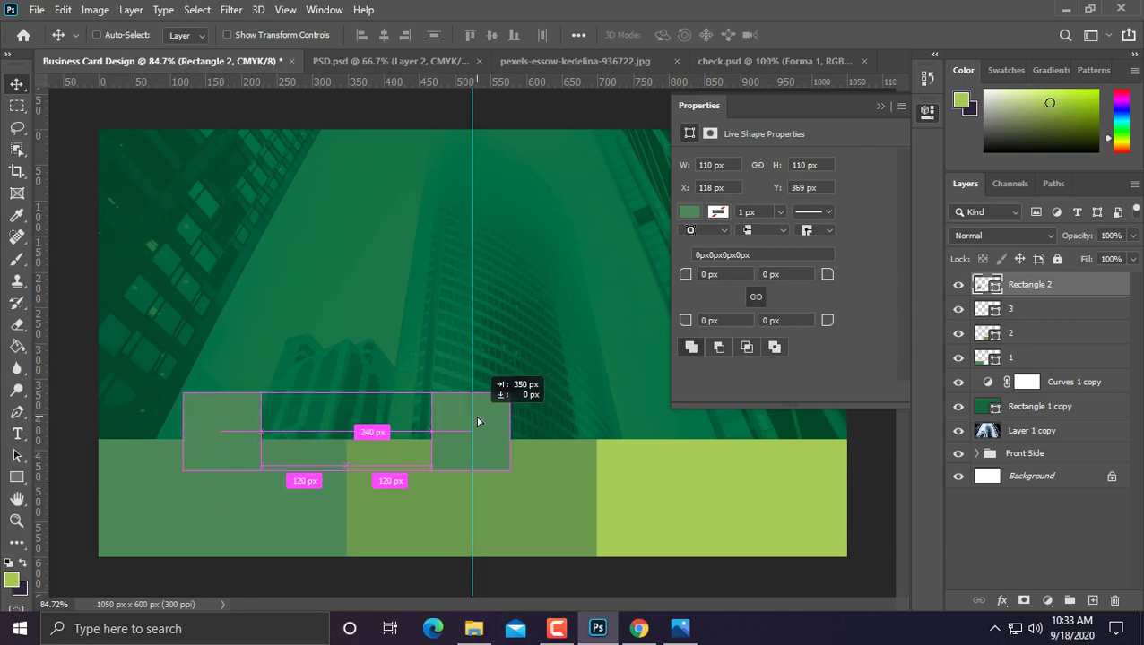
Step: Copy the tab onto the middle block in medium green and the right block in #a7c955
left_click_drag(481, 420, 479, 417)
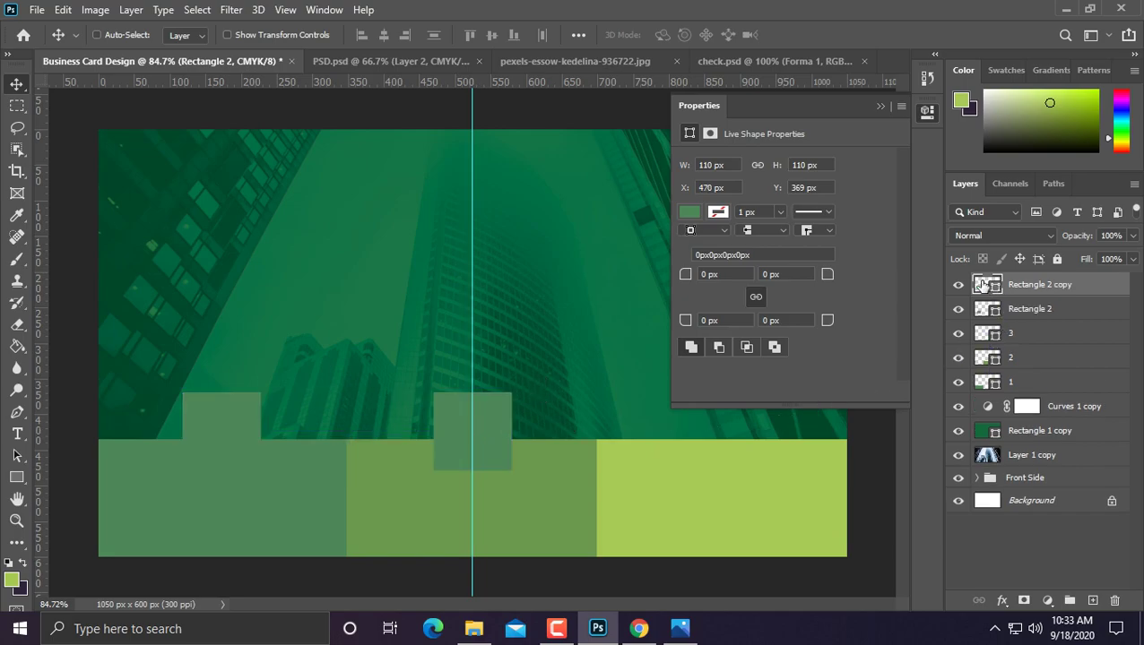
left_click(542, 497)
left_click(861, 175)
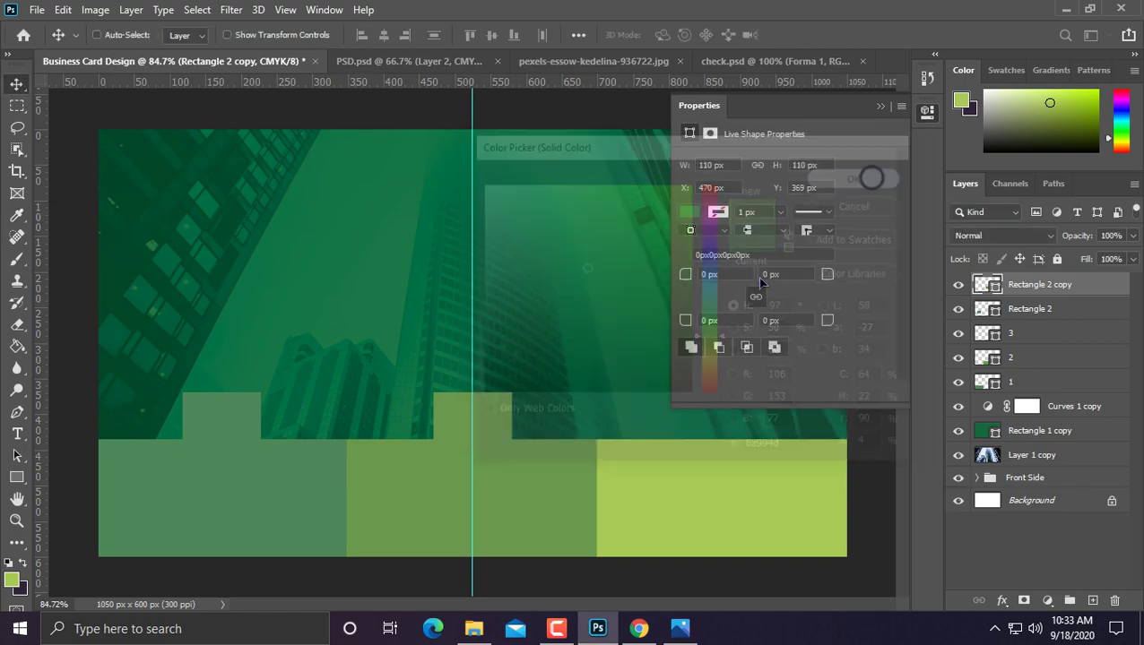
left_click_drag(484, 417, 741, 438)
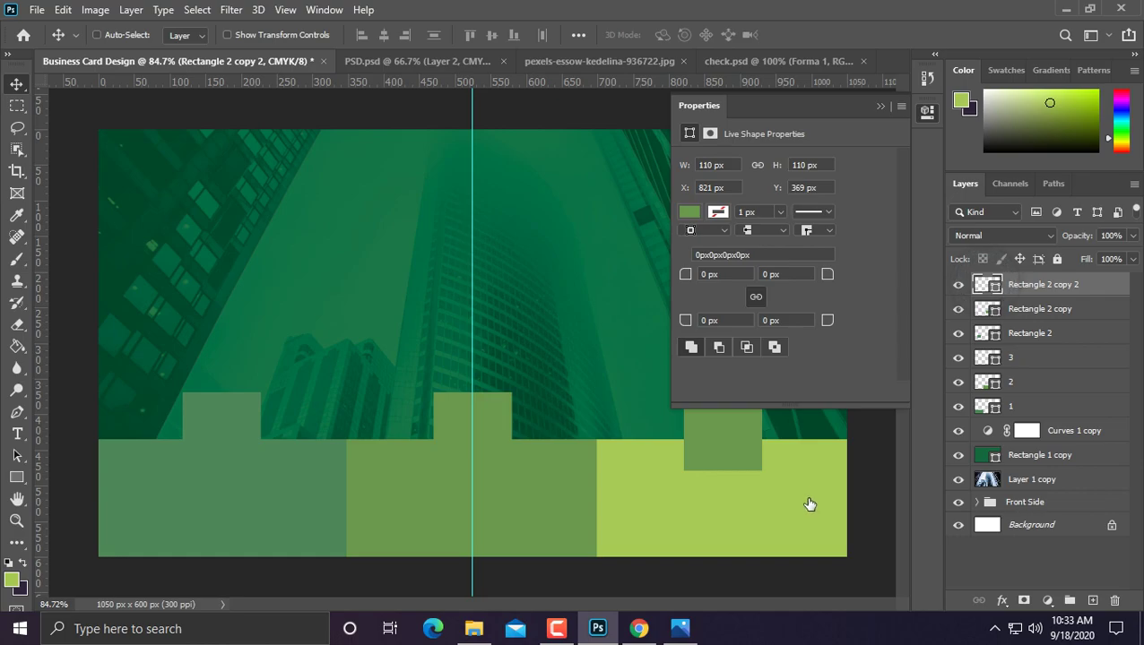
left_click(715, 513)
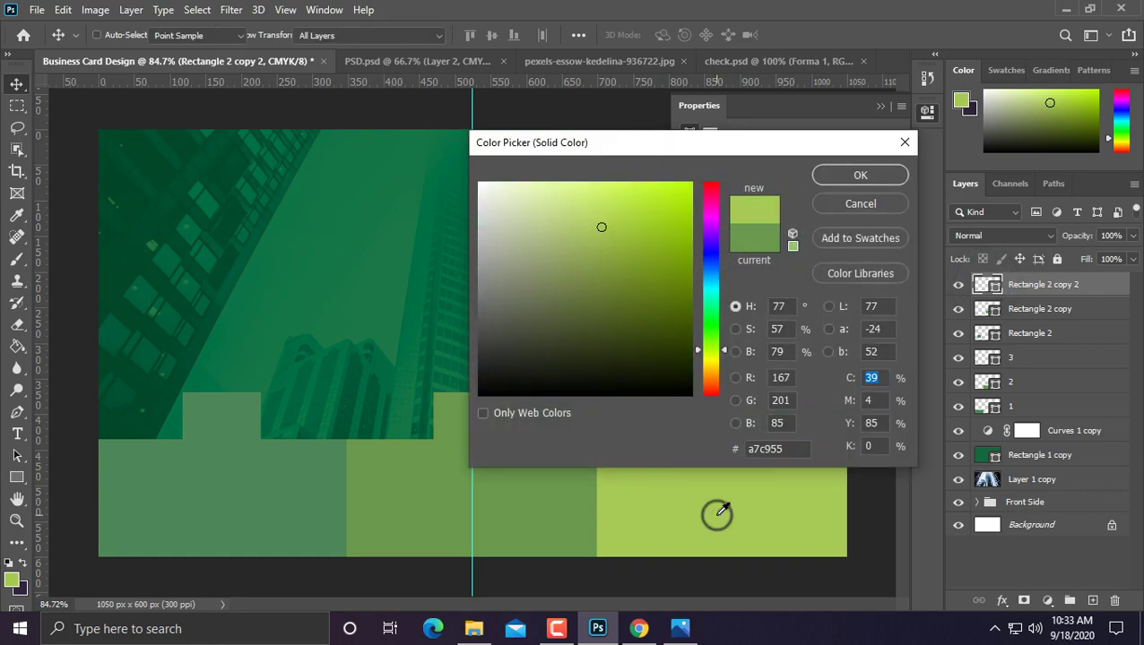
left_click(875, 177)
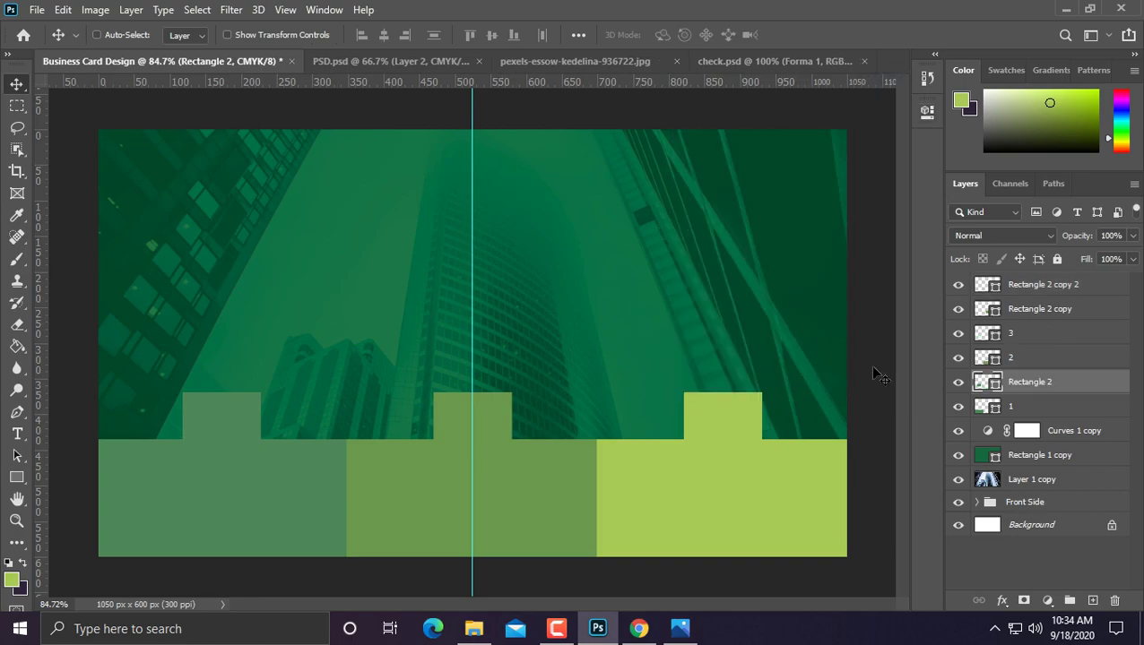
Step: Rename the tab layers 1, 2 and 3, moving Rectangle 2 copy beside its block layer
double_click(1017, 382)
type("1")
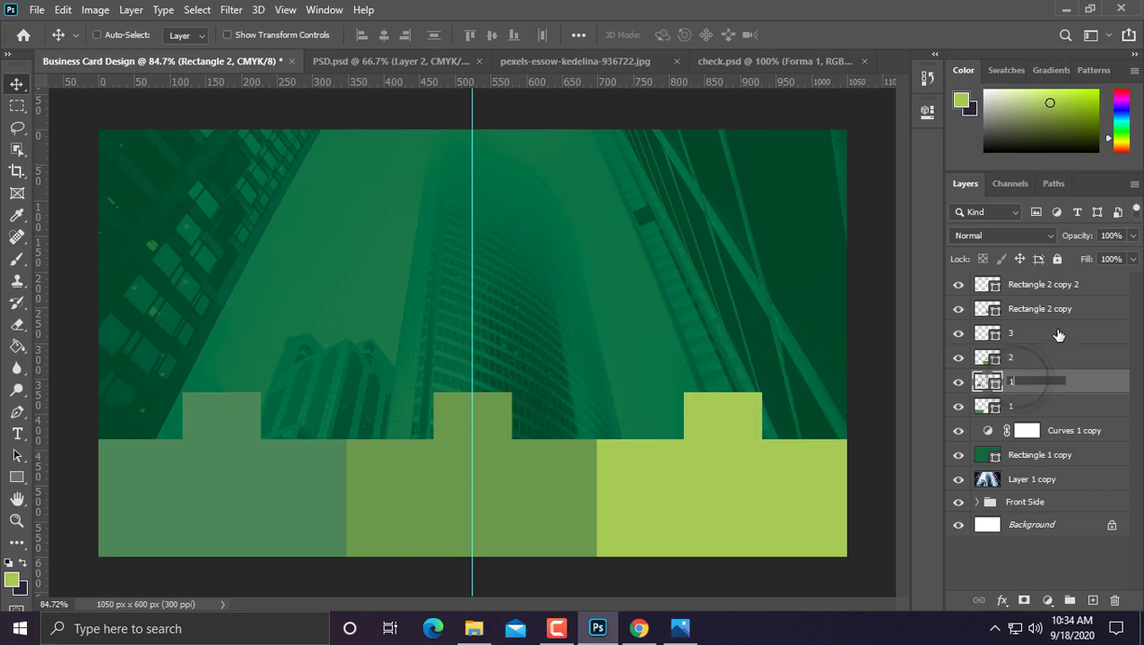
left_click(1039, 310)
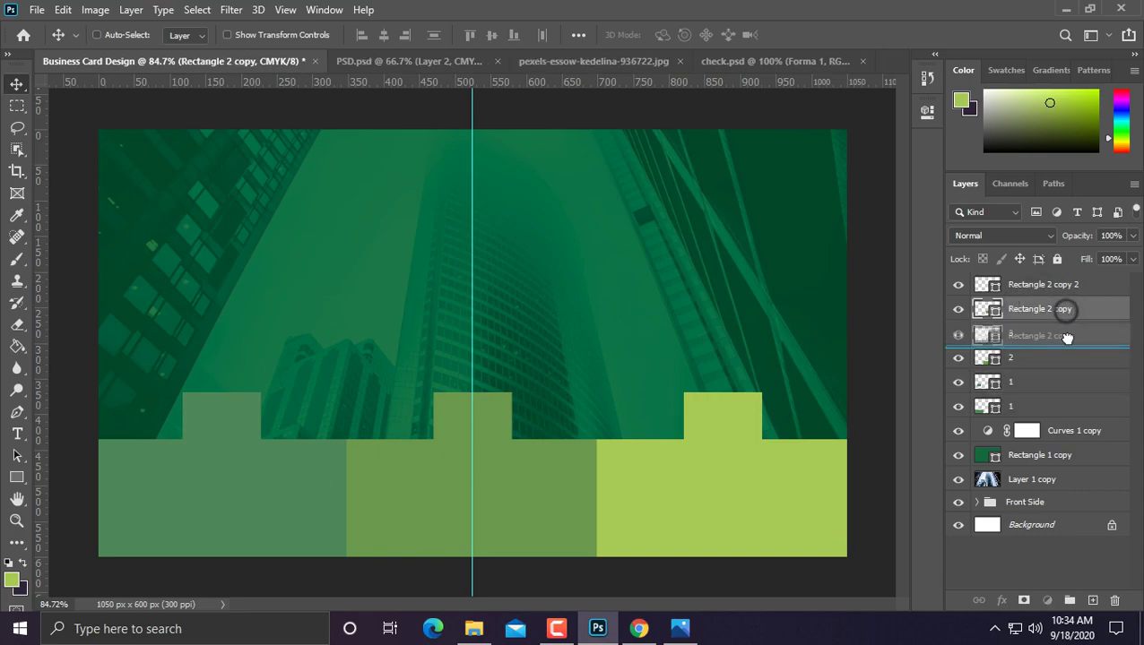
left_click_drag(1037, 344, 1035, 339)
double_click(1028, 333)
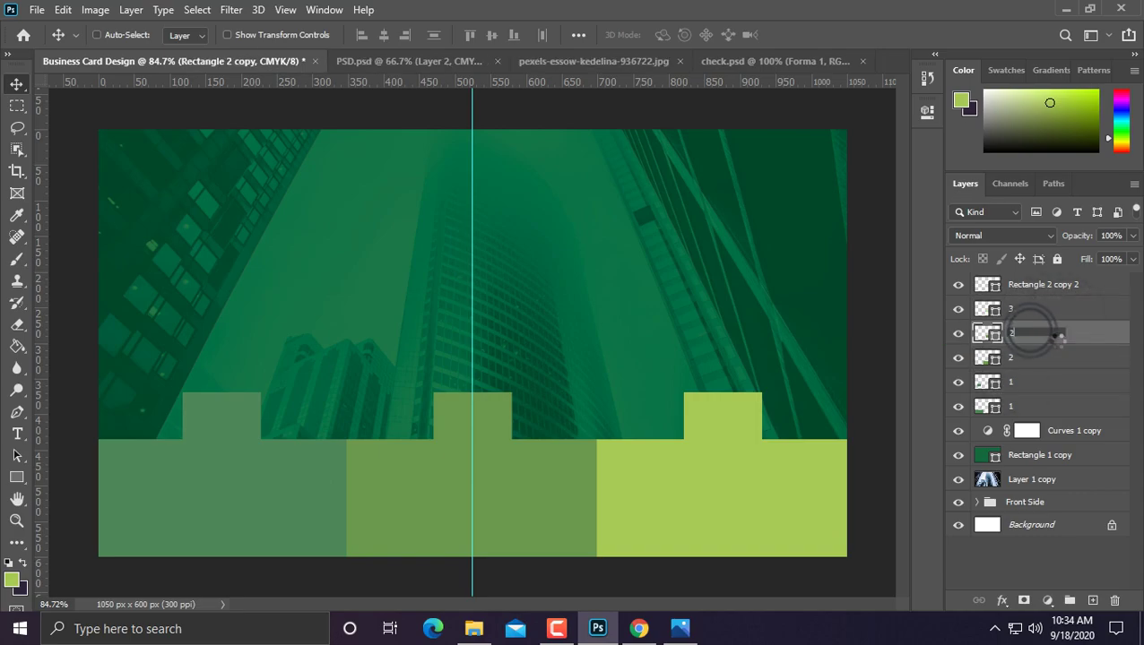
type("2")
left_click(1045, 285)
key("3")
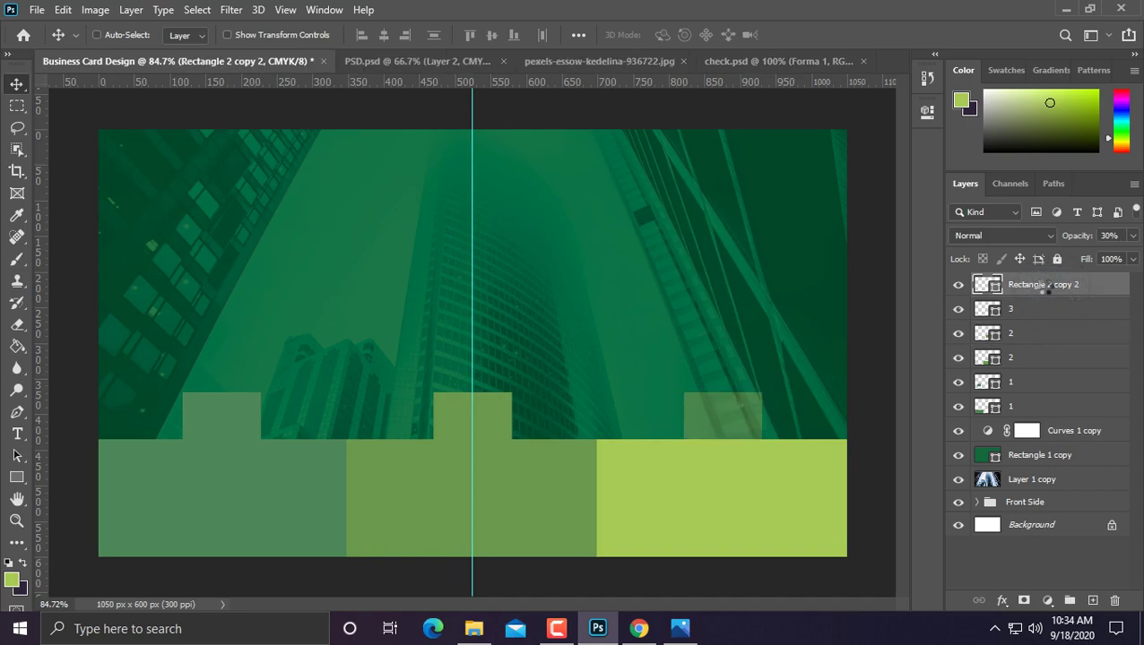
key("0")
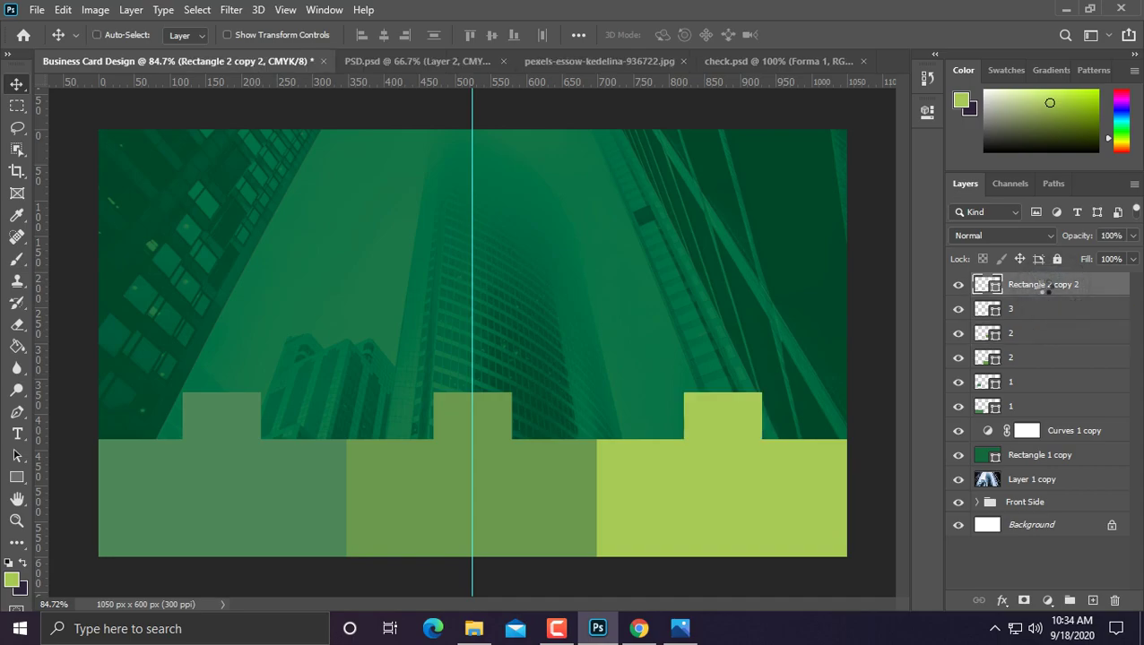
double_click(1045, 285)
type("3")
key("Return")
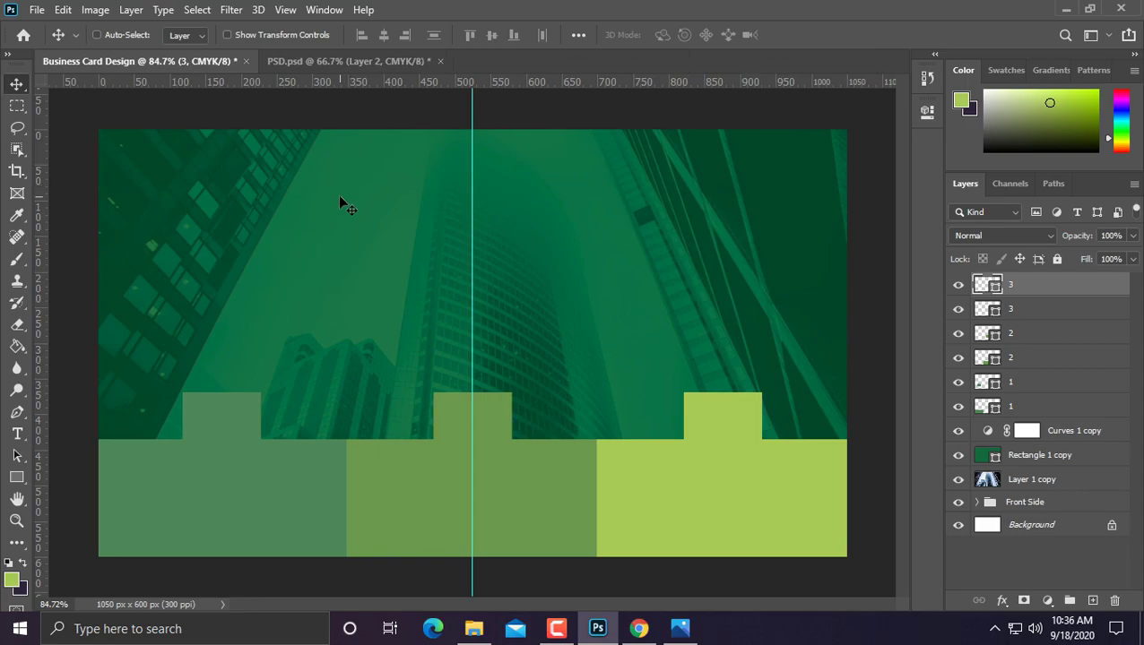
Step: Open the pin icon file from Downloads and nudge the pin shape slightly left
left_click(36, 10)
left_click(54, 41)
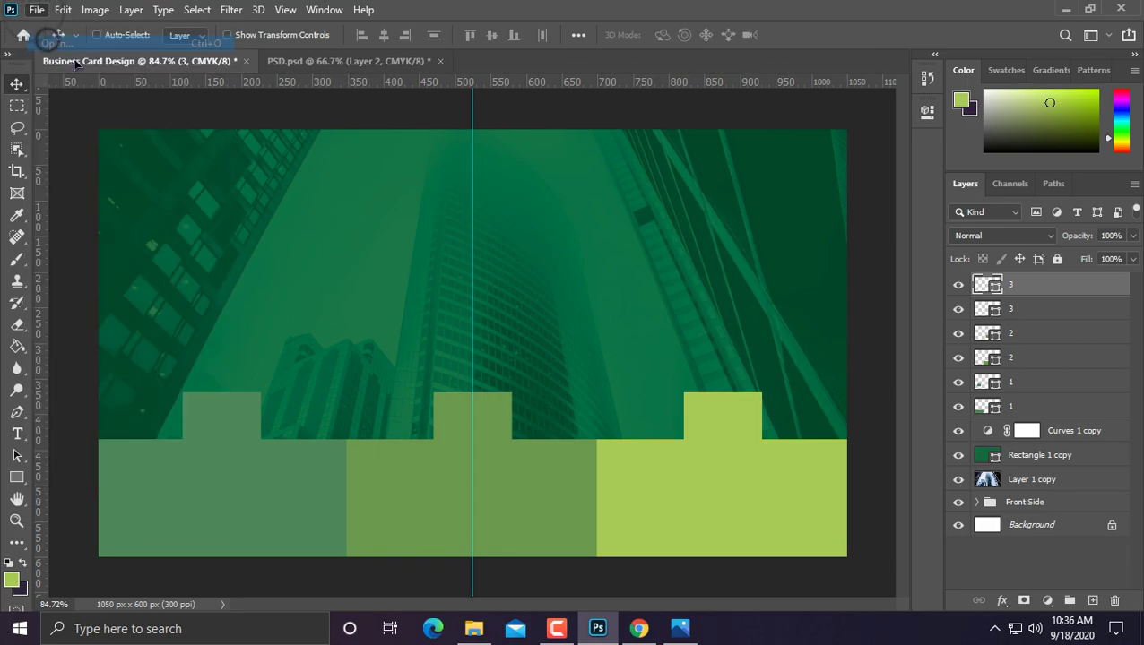
double_click(298, 161)
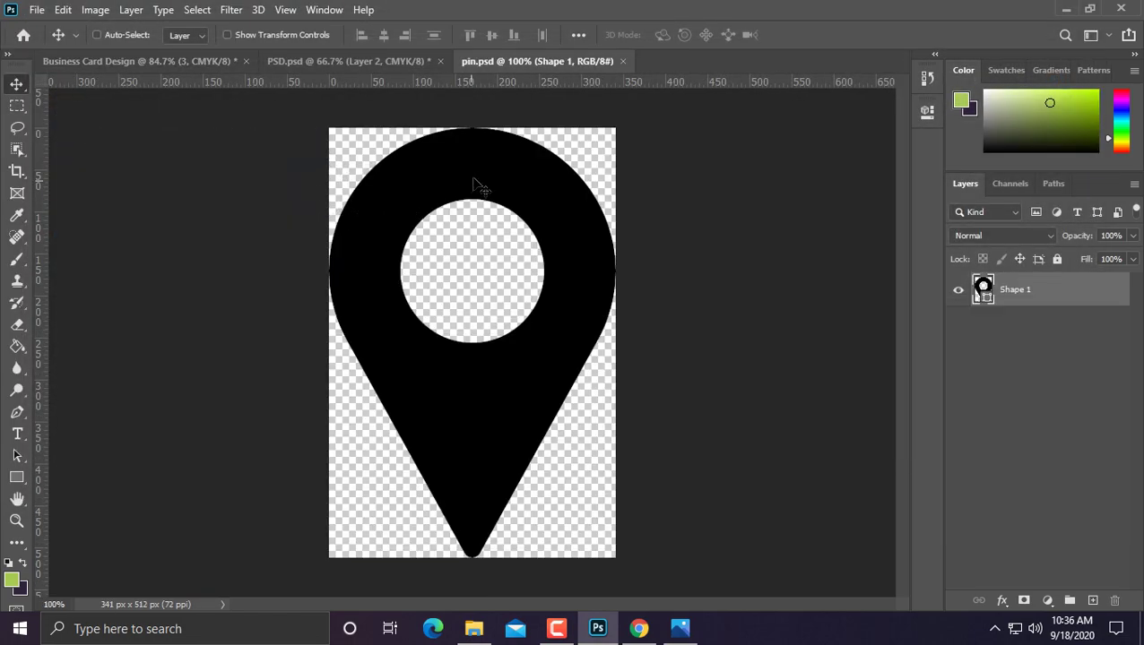
left_click_drag(477, 184, 463, 184)
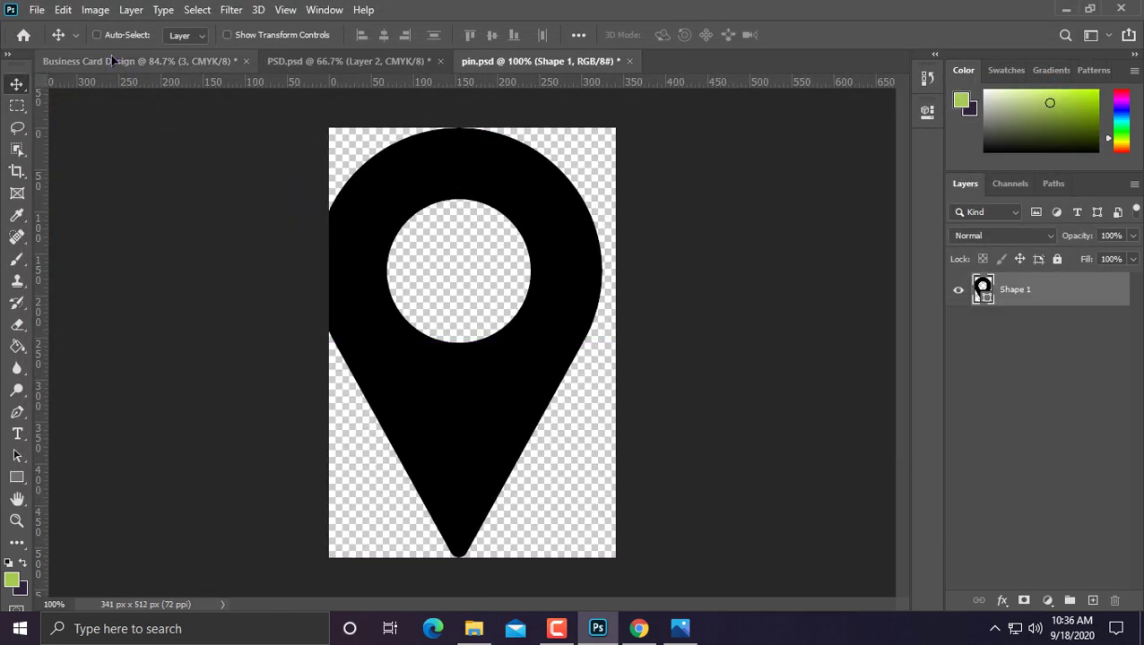
Step: Open the envelope and phone icon files from Downloads
left_click(37, 10)
left_click(54, 41)
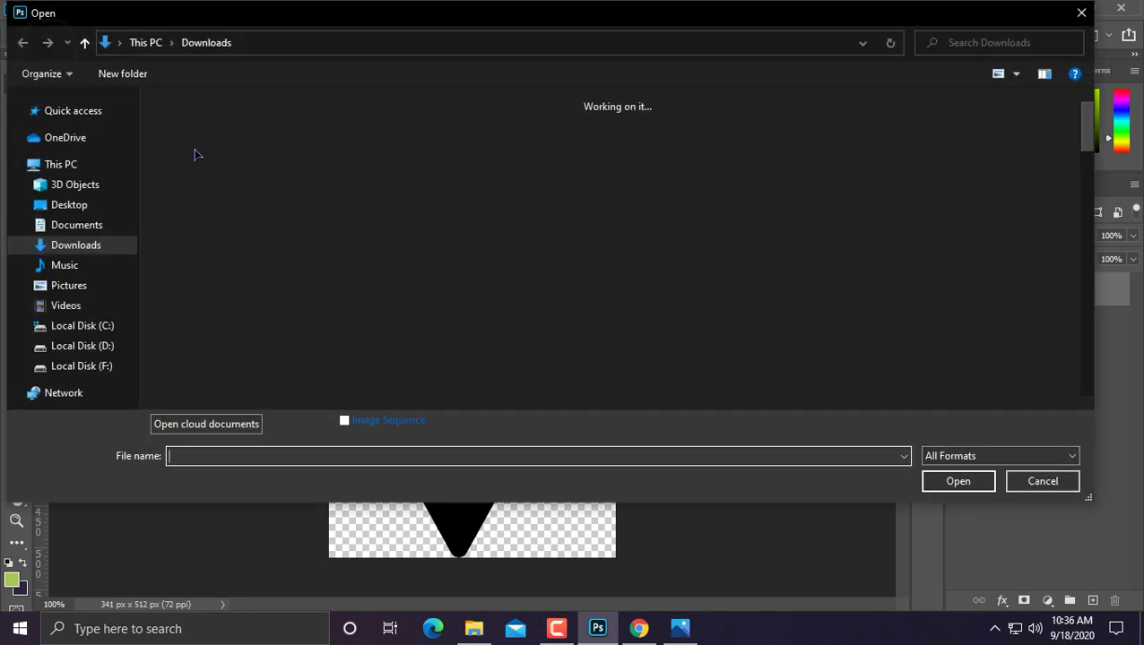
double_click(193, 154)
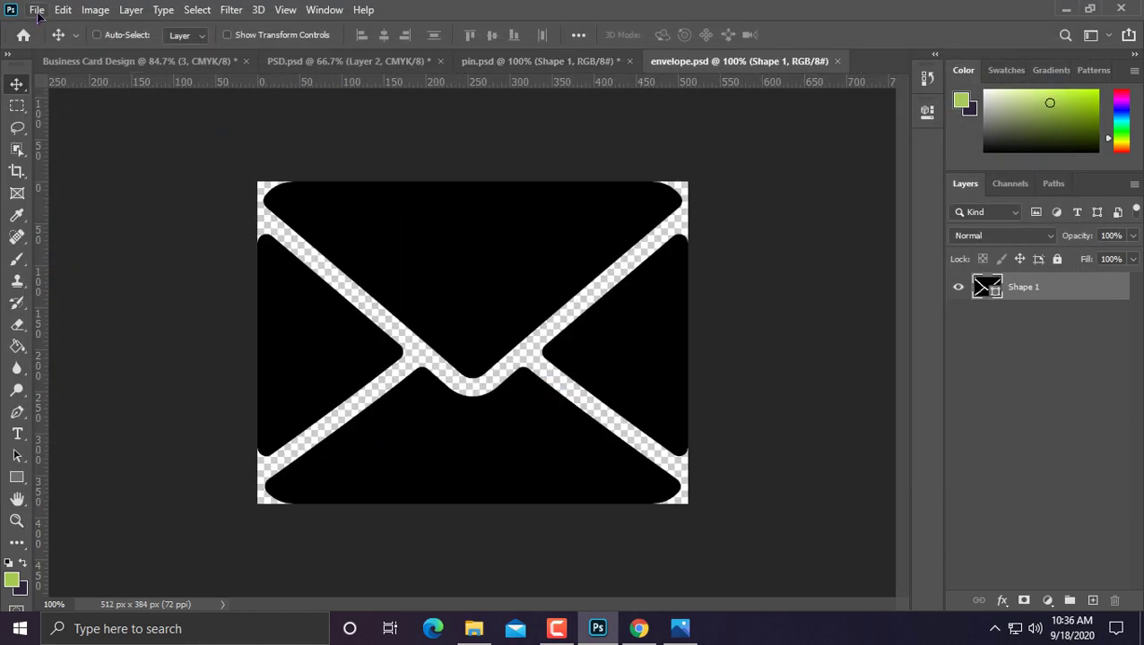
left_click(37, 10)
left_click(53, 41)
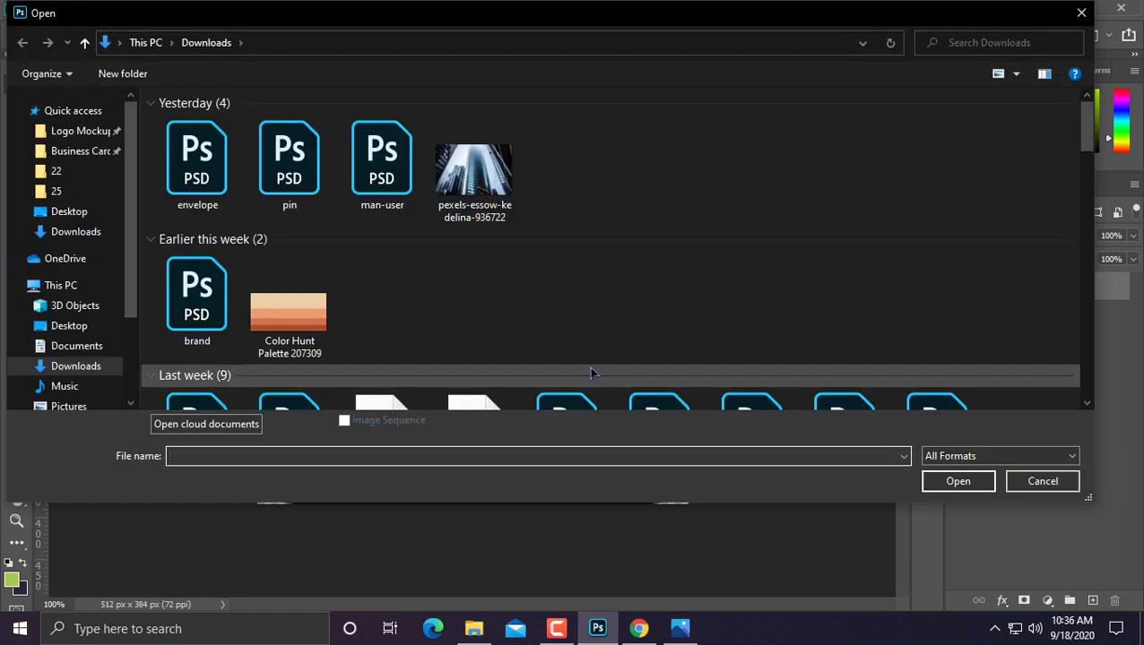
scroll(591, 373, "down", 3)
double_click(659, 219)
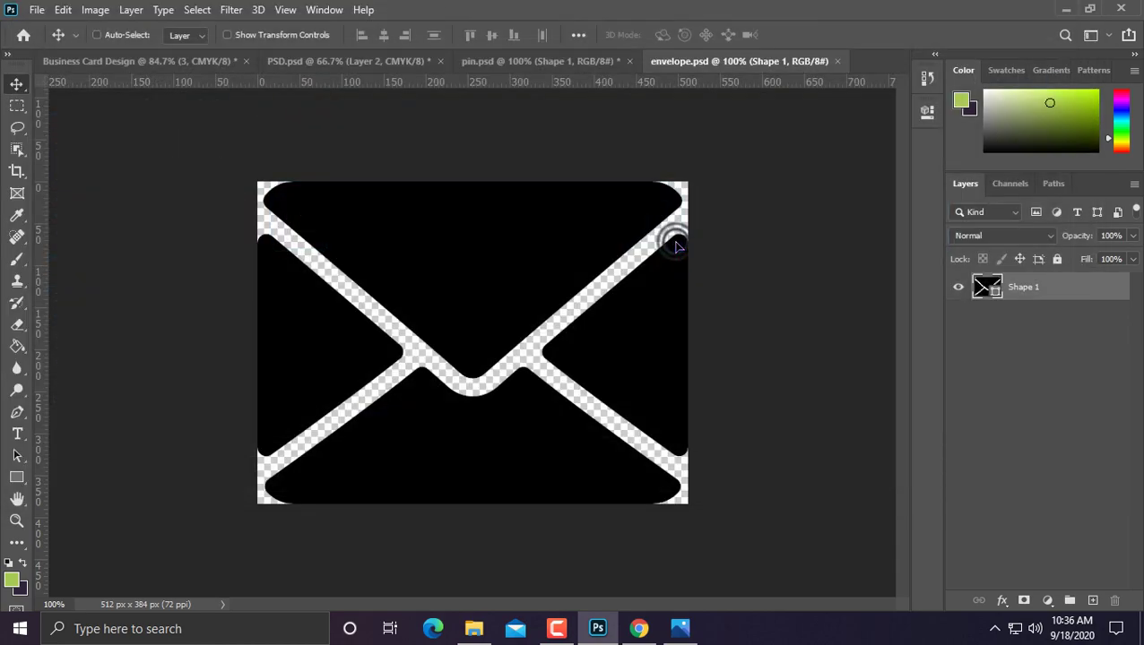
Step: Place the phone icon on the card, scaled to about 10.35% inside the left tab
left_click_drag(258, 167, 209, 383)
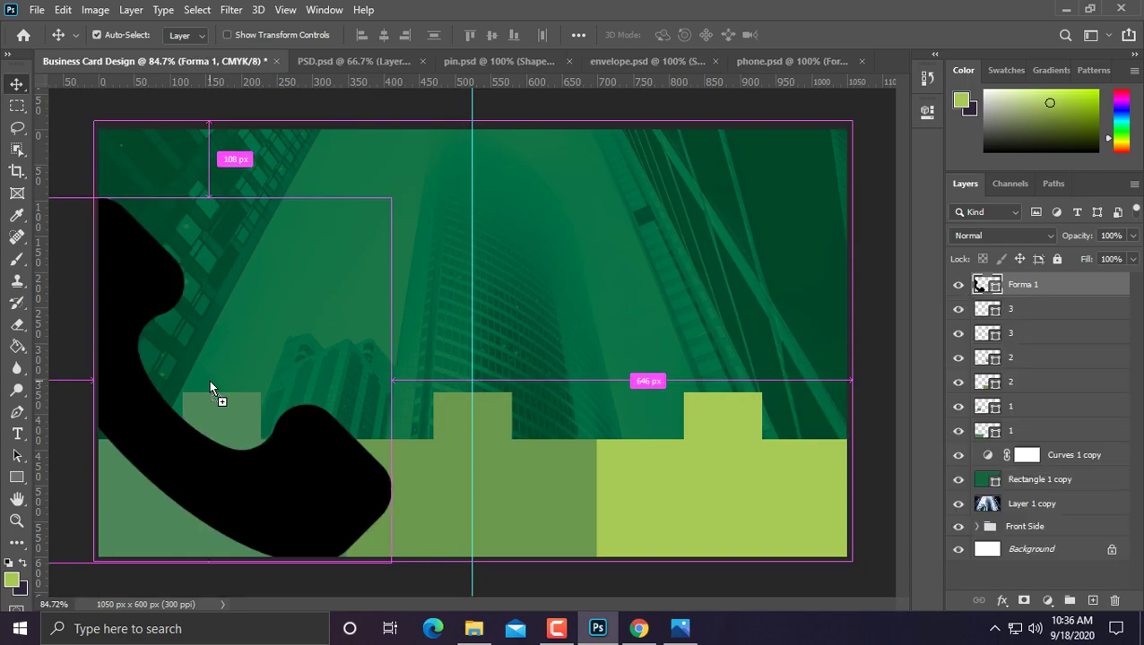
key("ctrl+t")
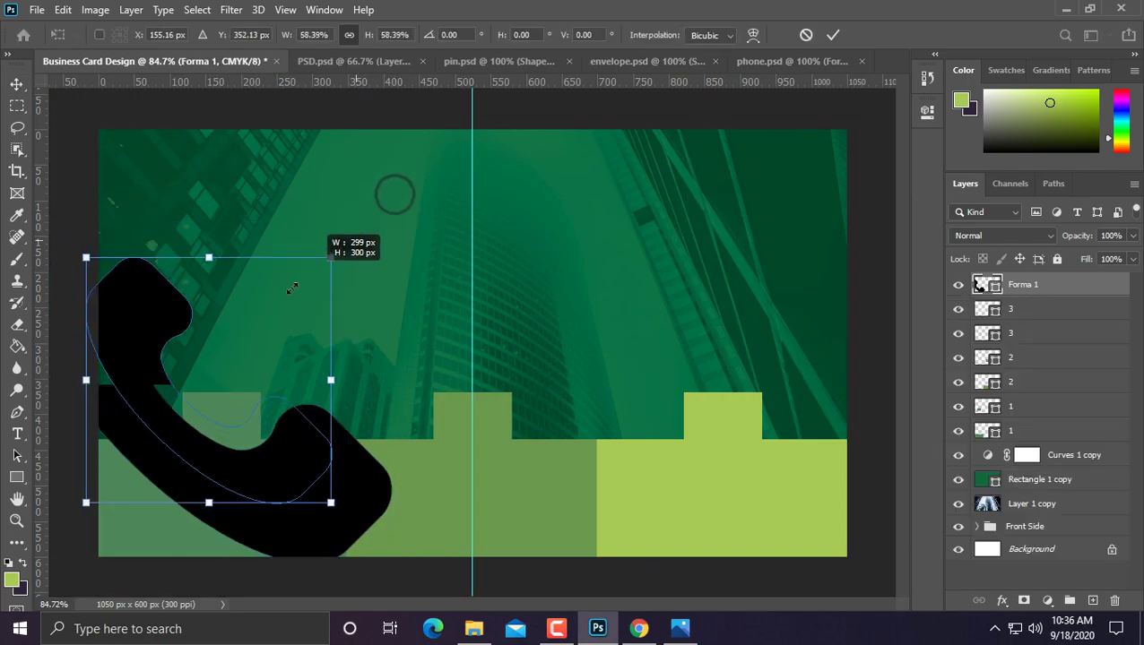
left_click_drag(390, 196, 230, 358)
scroll(201, 390, "up", 2)
scroll(199, 394, "up", 2)
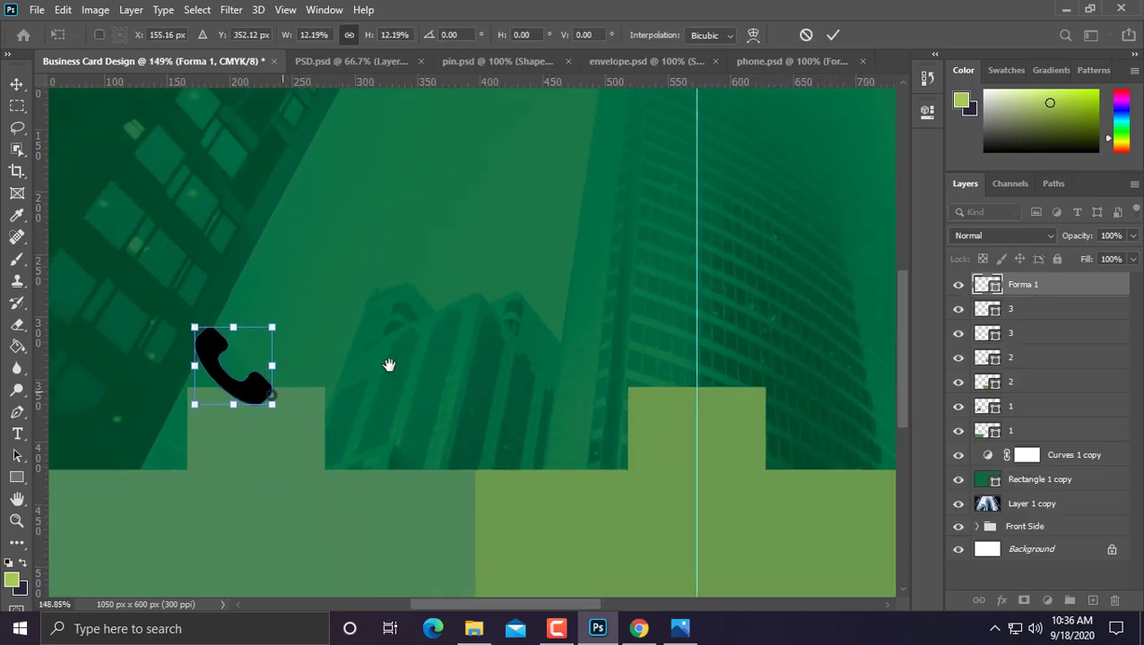
left_click_drag(340, 371, 363, 473)
scroll(491, 440, "down", 2)
scroll(491, 439, "down", 1)
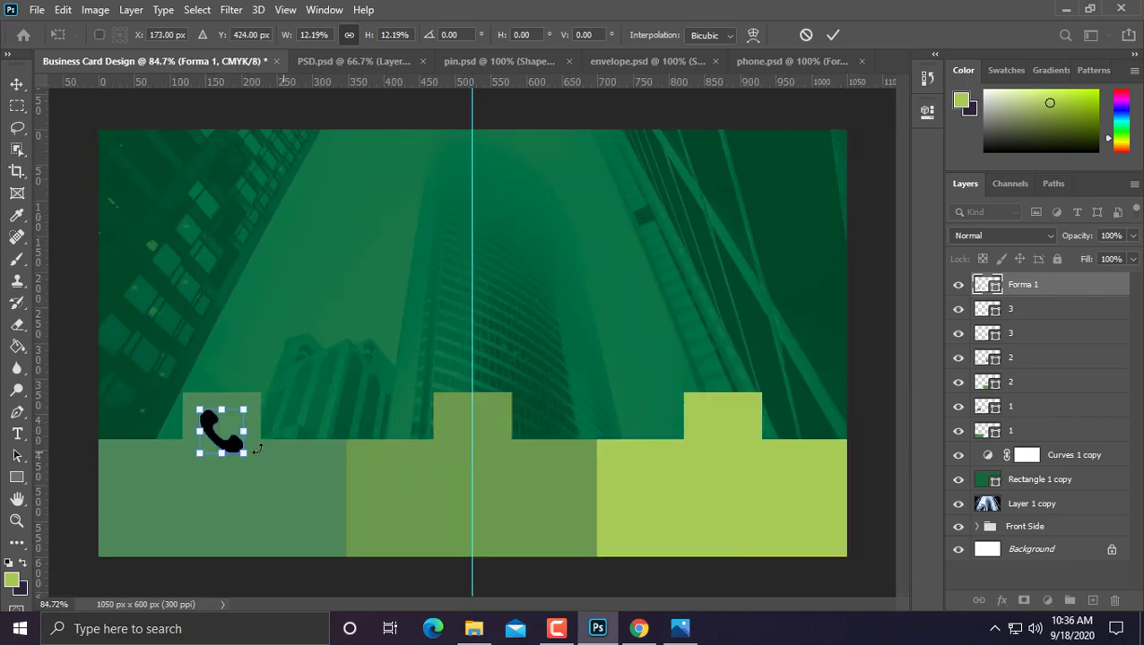
left_click_drag(240, 455, 236, 457)
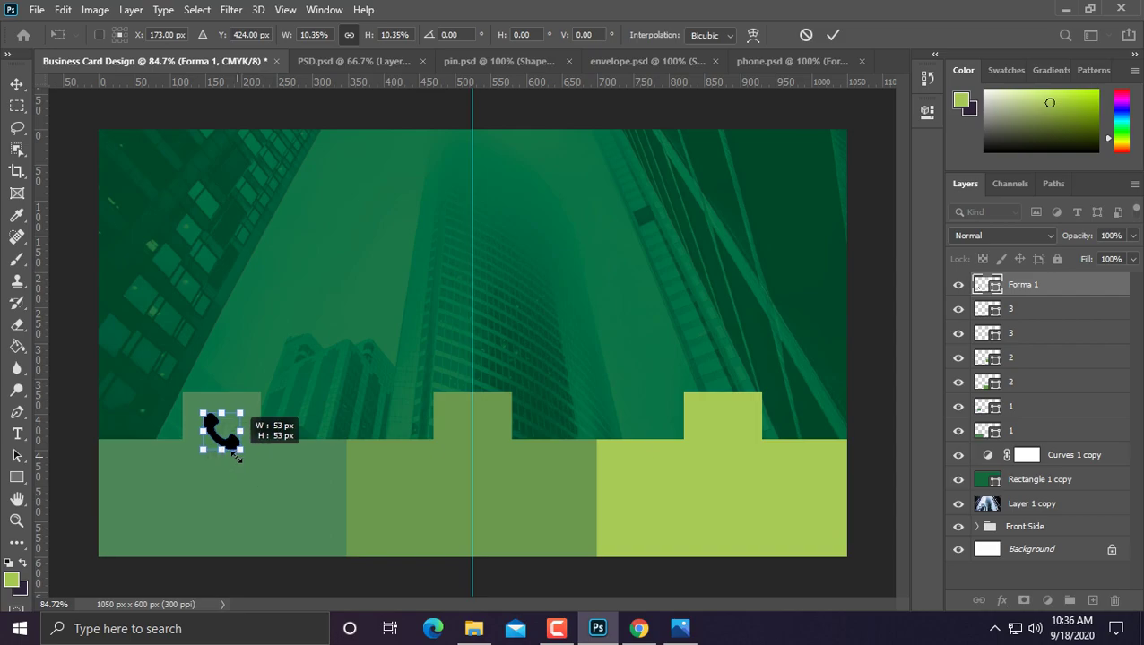
key("Return")
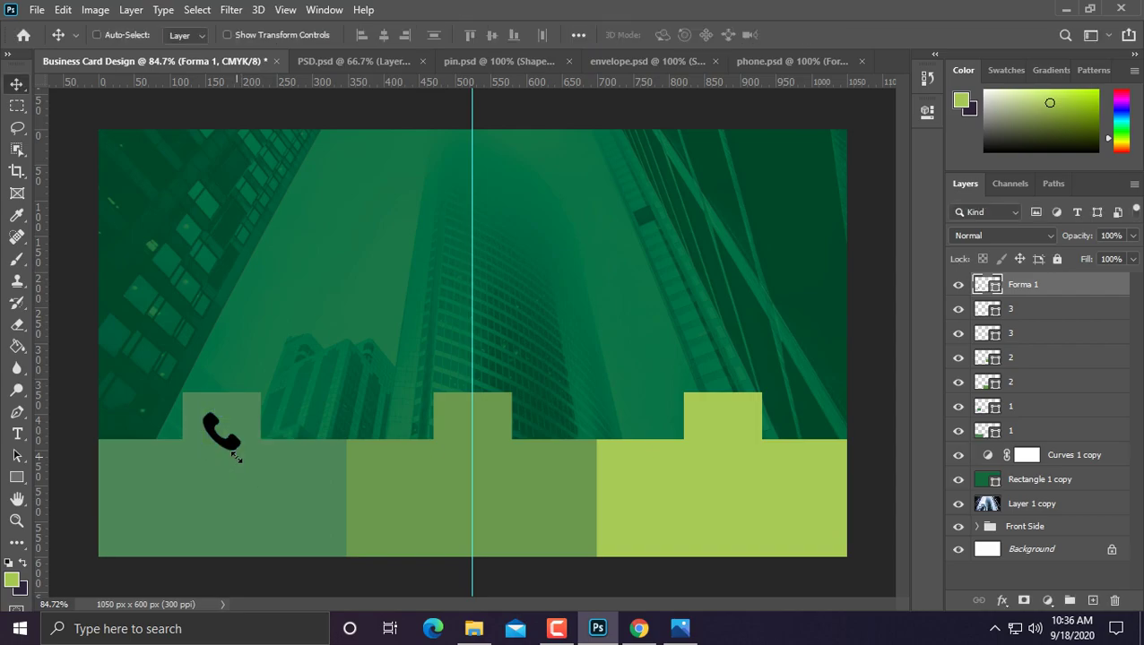
key("ctrl+Tab")
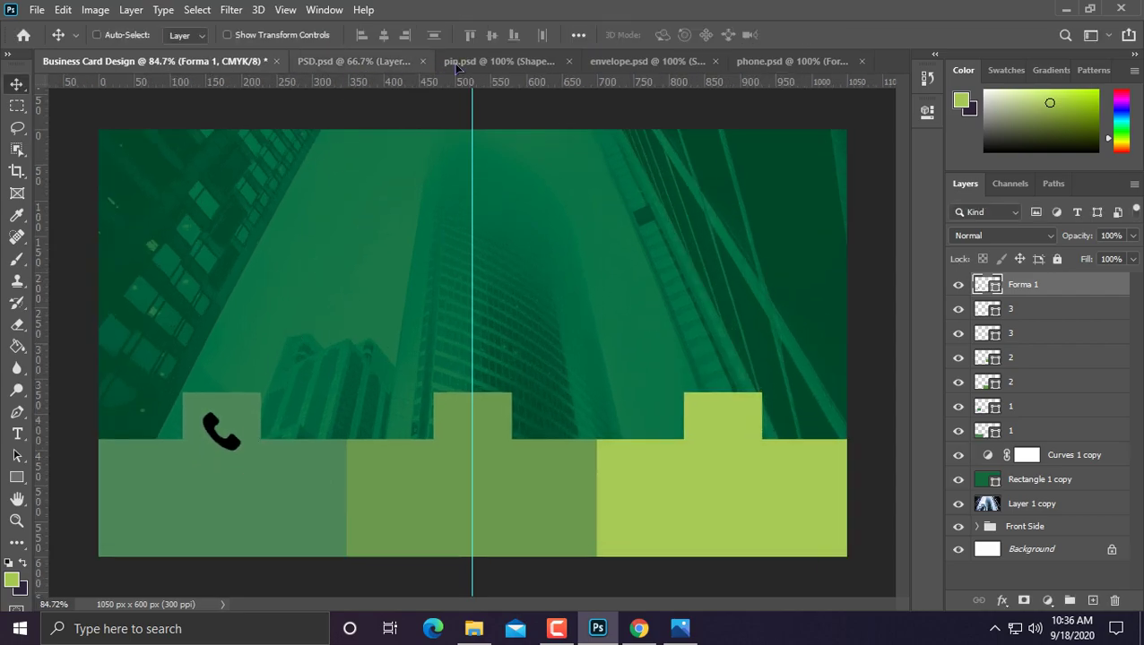
key("ctrl+Tab")
key("ctrl+Tab")
Step: Place the envelope shape on the card, scale it to about 10%, and centre it in the middle tab
mouse_move(502, 243)
left_mouse_down()
mouse_move(435, 403)
mouse_move(456, 413)
left_mouse_up()
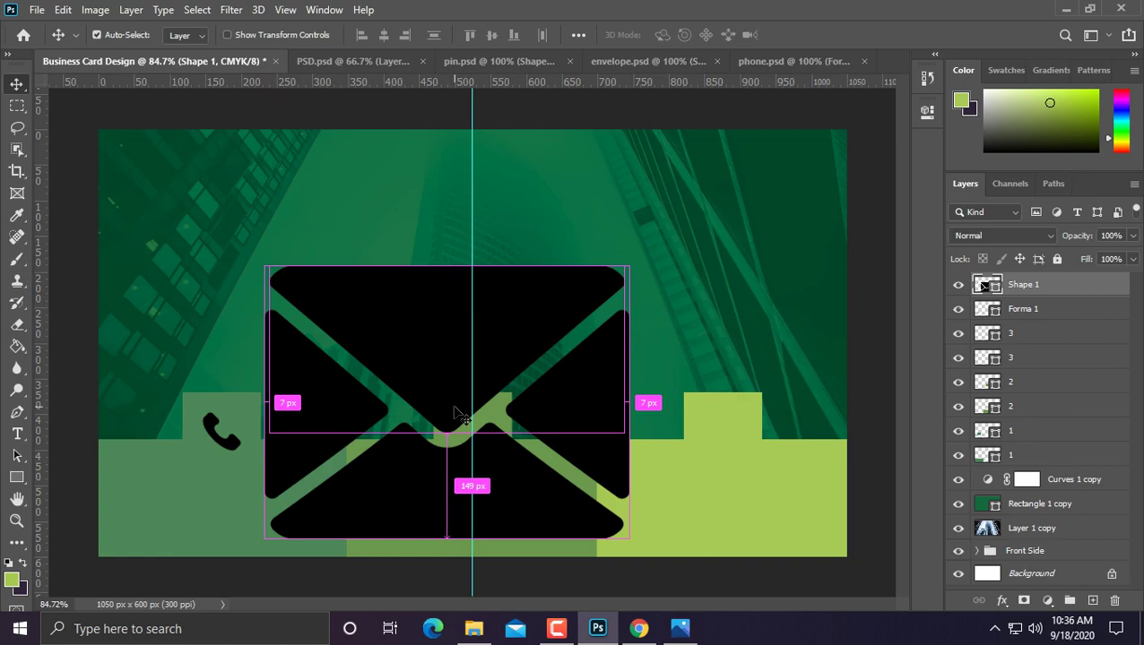
key("ctrl+t")
mouse_move(627, 265)
left_mouse_down()
mouse_move(494, 403)
mouse_move(475, 460)
mouse_move(489, 444)
left_mouse_up()
scroll(479, 424, "up", 3, "alt")
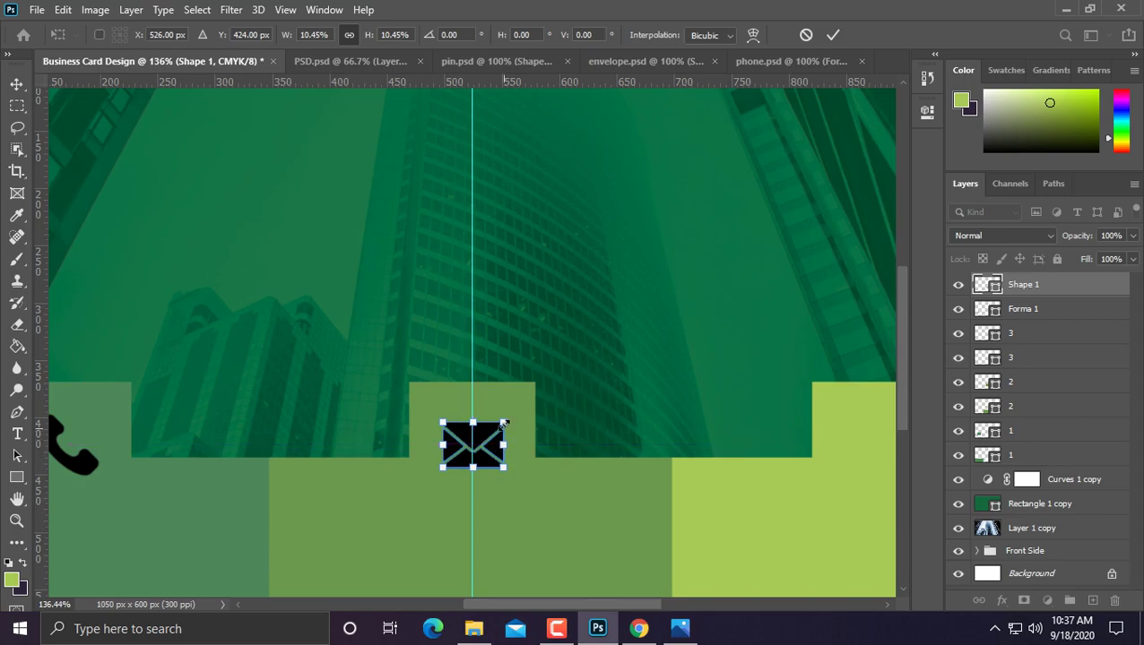
scroll(502, 422, "down", 3)
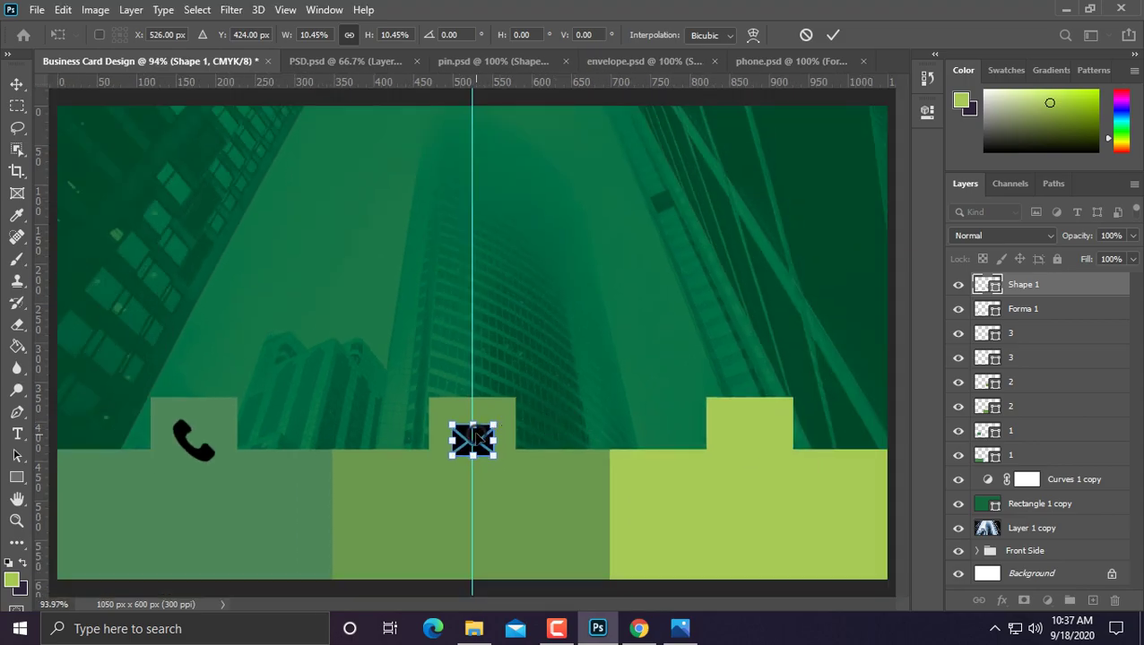
left_click_drag(475, 435, 473, 437)
Step: Commit the envelope's placement, then switch through the phone, envelope and pin documents
key("Return")
scroll(474, 439, "down", 2)
scroll(475, 441, "up", 1)
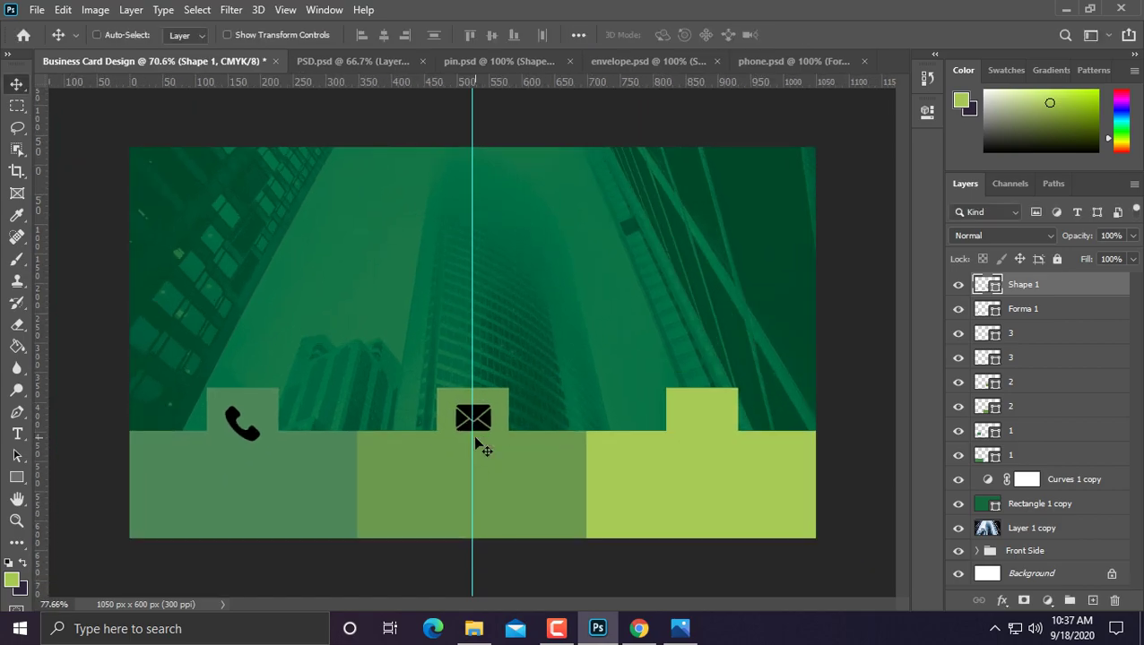
scroll(478, 442, "up", 2)
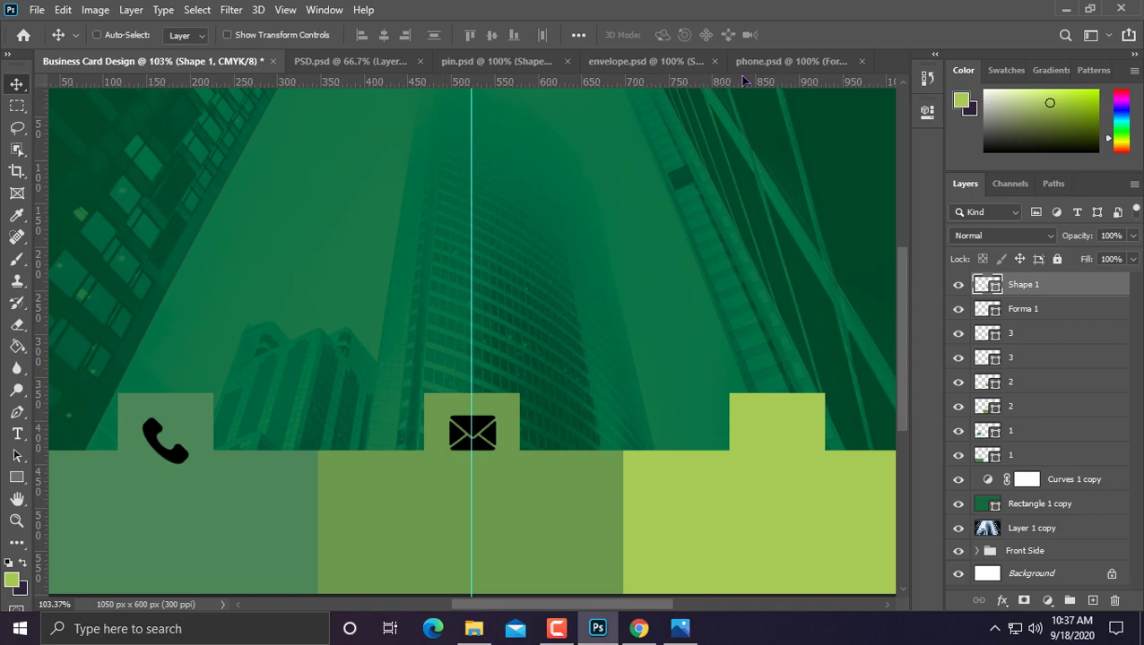
left_click(802, 61)
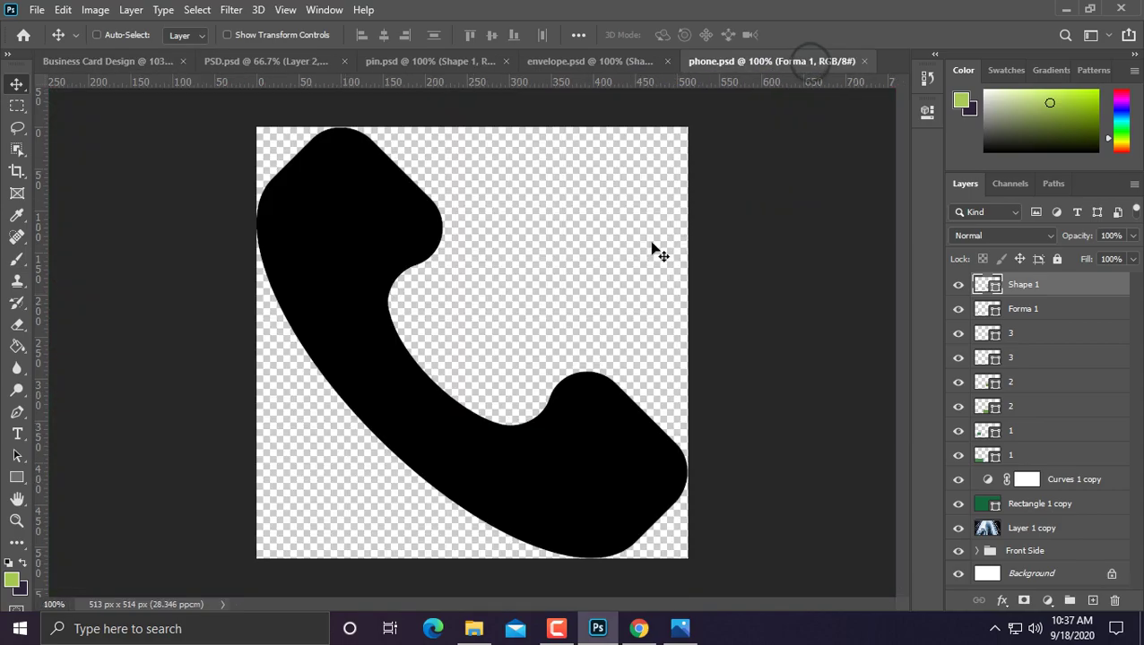
left_click(640, 59)
left_click(430, 61)
Step: Bring the pin onto the card, shrink it to about 11%, and set it in the right tab
mouse_move(494, 171)
left_mouse_down()
mouse_move(212, 95)
mouse_move(795, 439)
left_mouse_up()
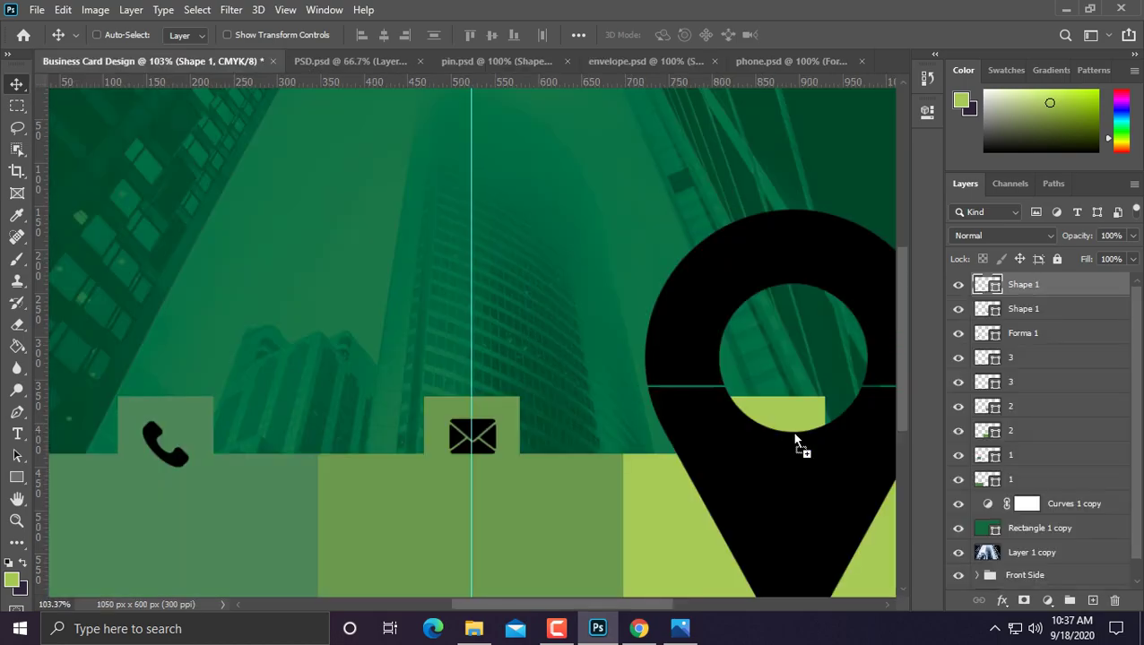
key("ctrl+t")
key("ctrl+0")
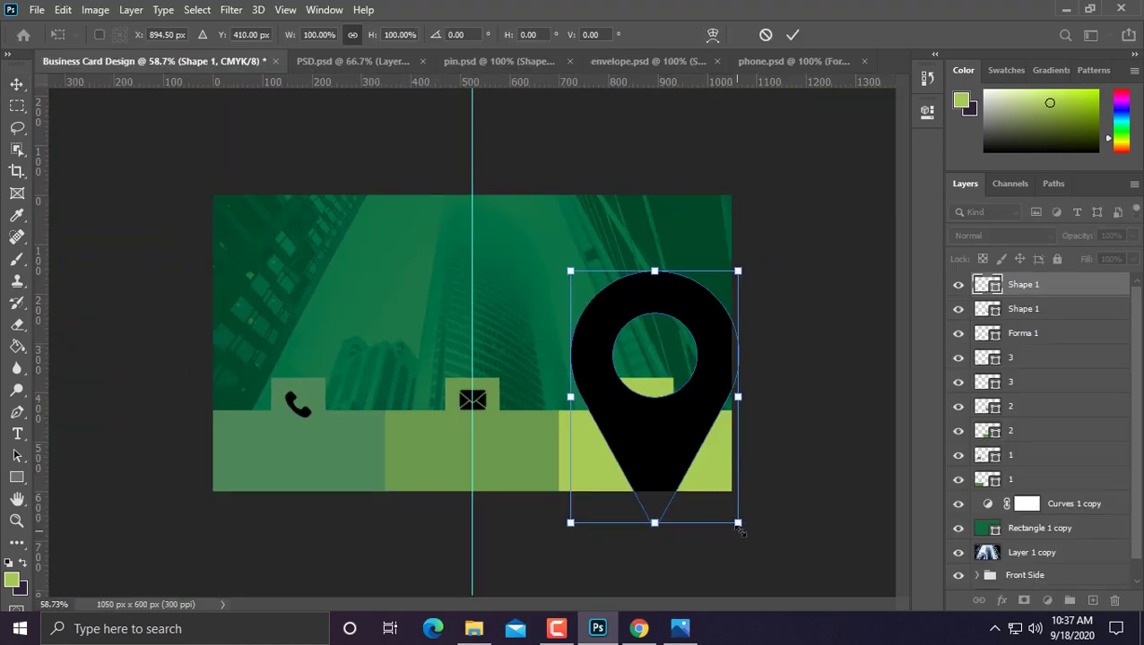
left_click_drag(737, 524, 667, 415)
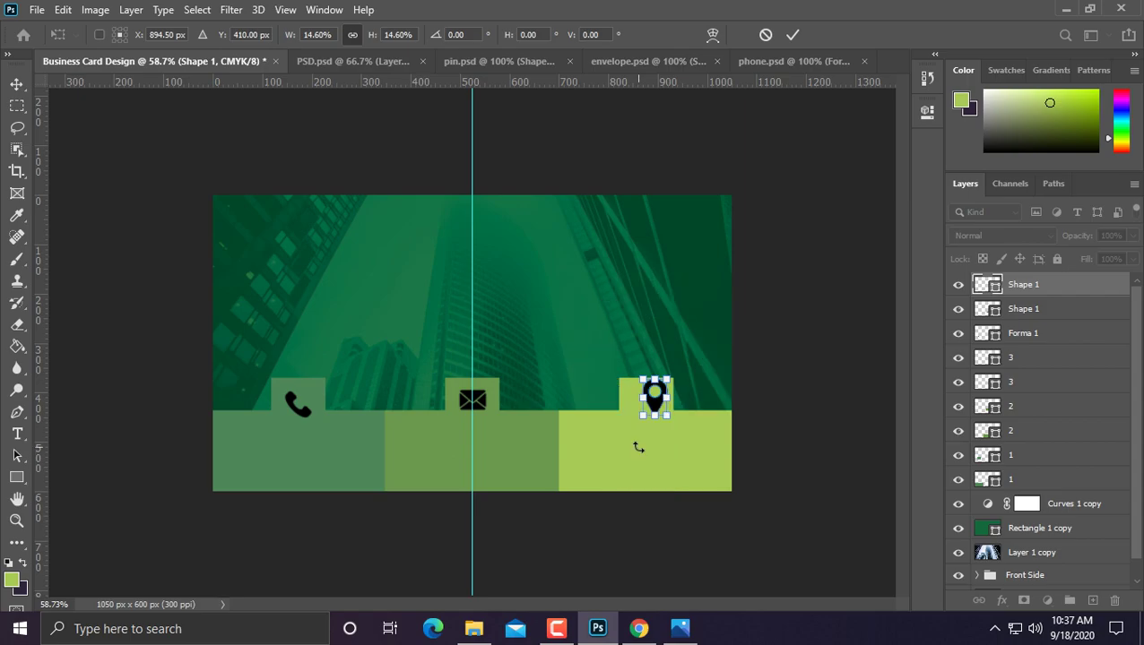
scroll(638, 446, "up", 3)
left_click_drag(730, 440, 708, 434)
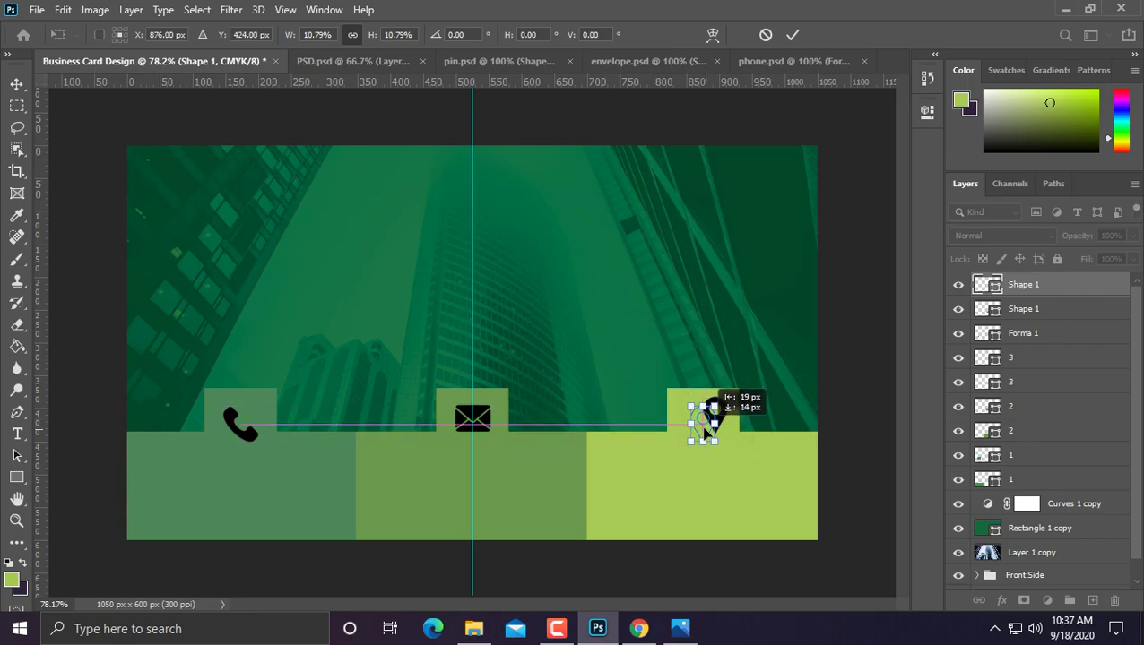
left_click_drag(707, 432, 704, 428)
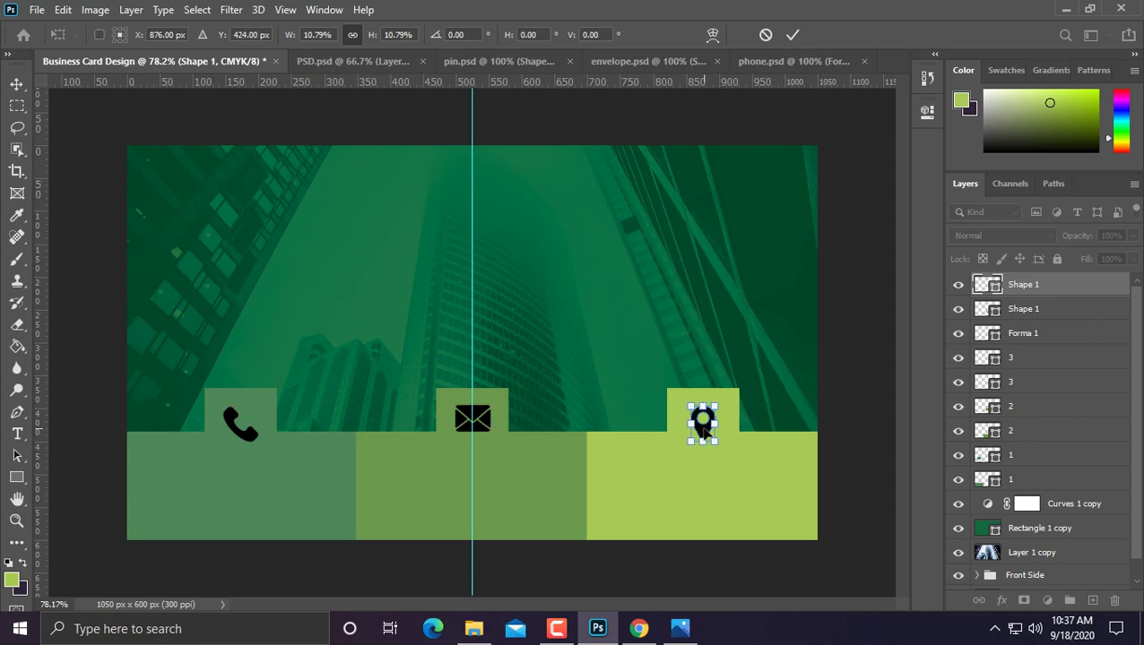
key("Return")
scroll(703, 430, "up", 1)
Step: Nudge the phone, pin and envelope icons up and down to level them in their tabs
scroll(708, 439, "up", 1)
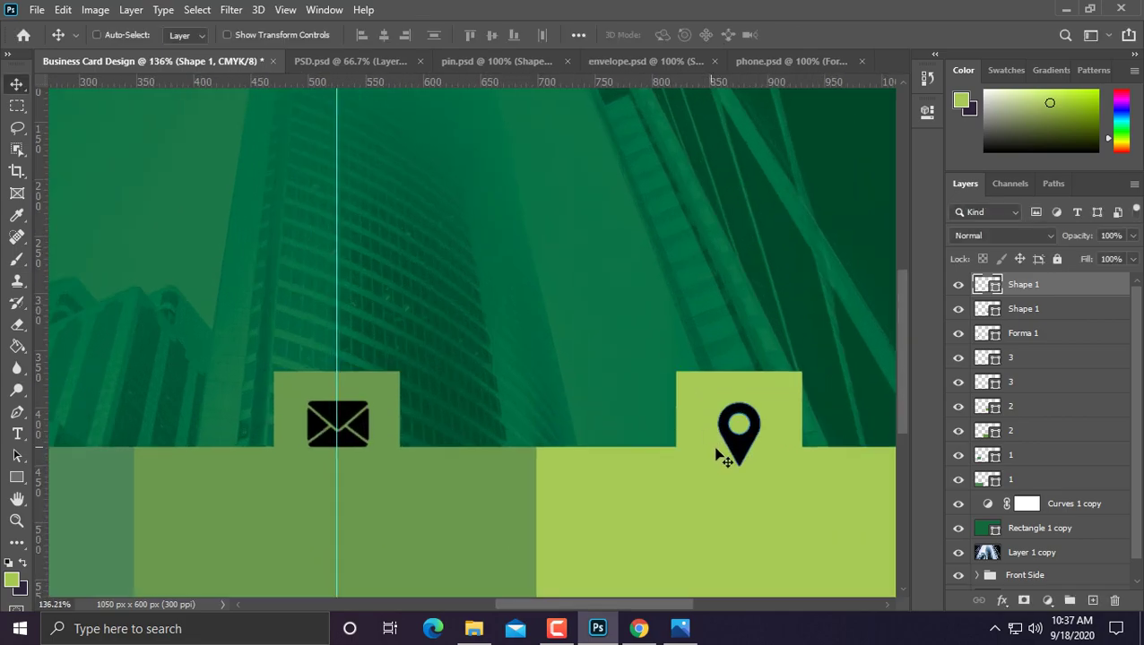
left_click_drag(753, 457, 744, 453)
scroll(740, 446, "down", 2)
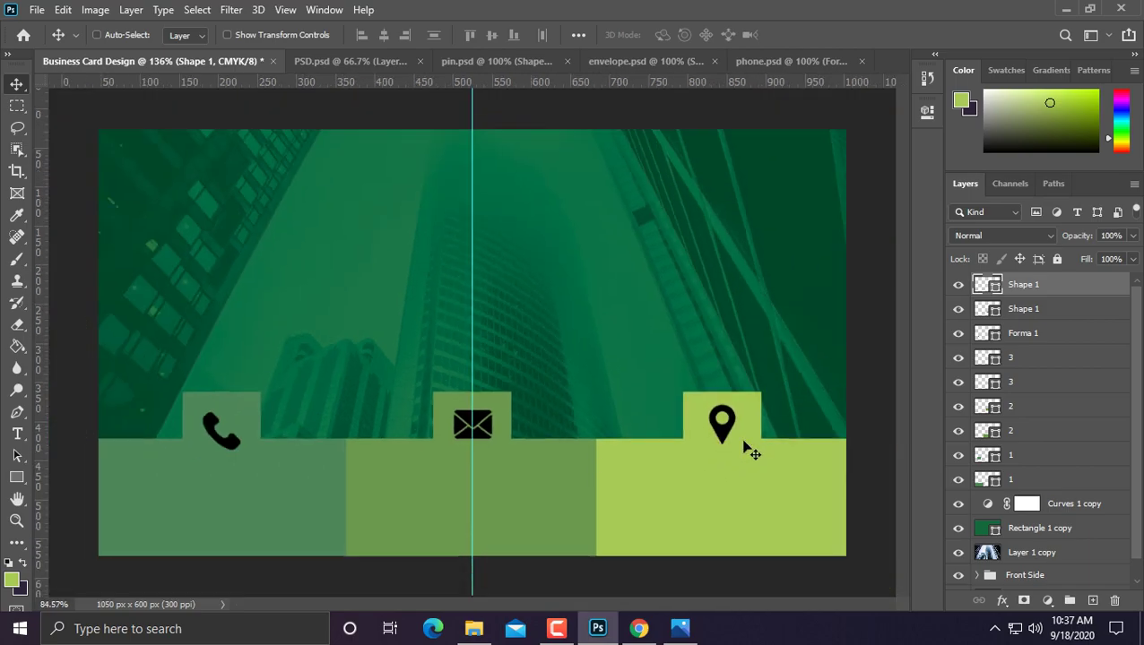
left_click_drag(235, 455, 255, 467)
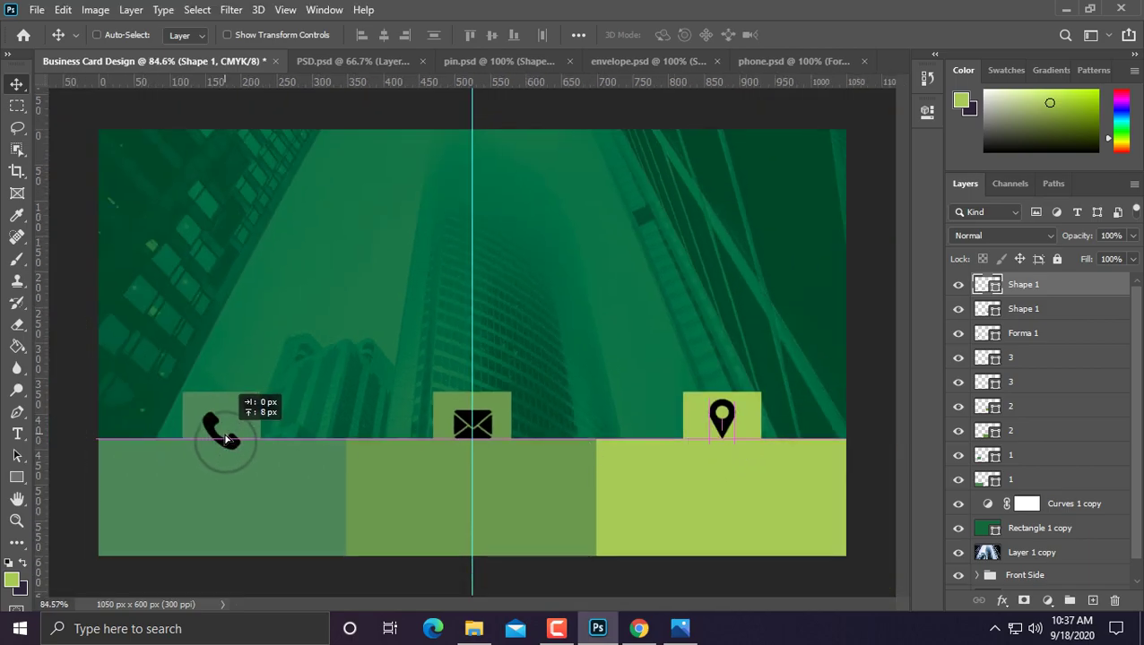
key("ctrl+z")
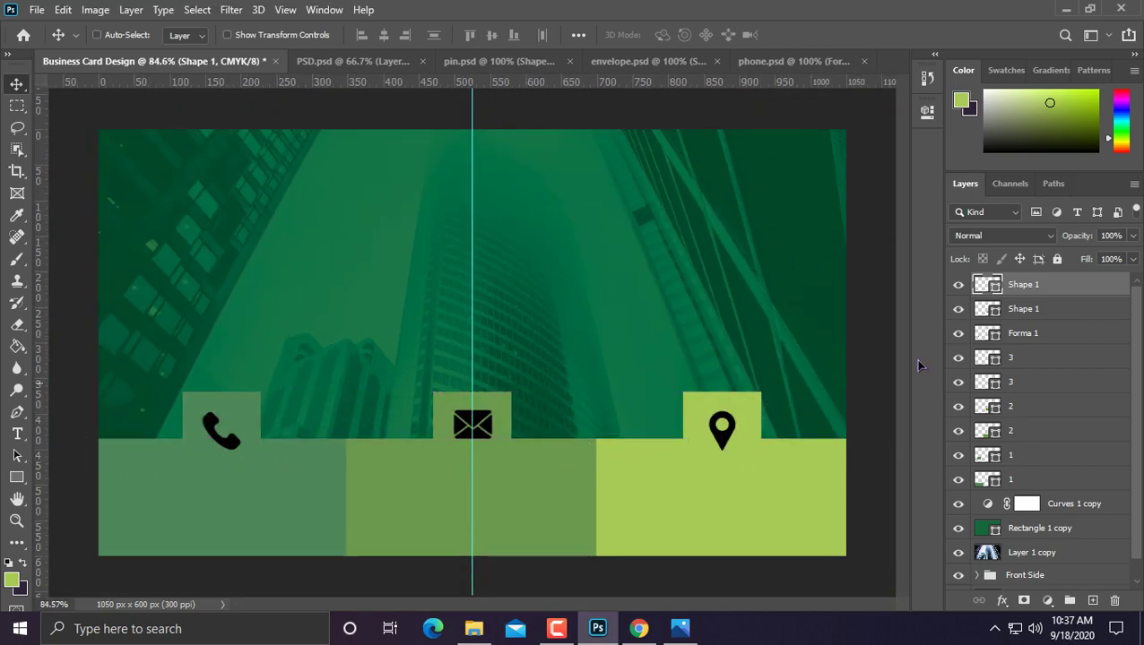
left_click(1044, 335)
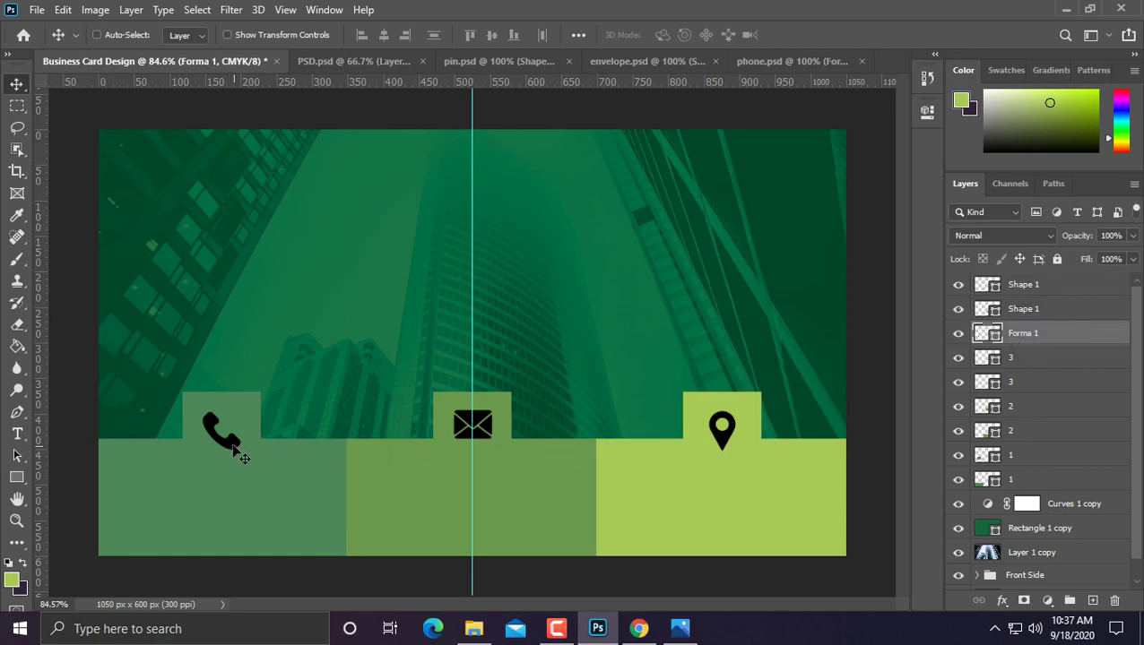
left_click_drag(234, 455, 231, 441)
left_click_drag(733, 452, 733, 449)
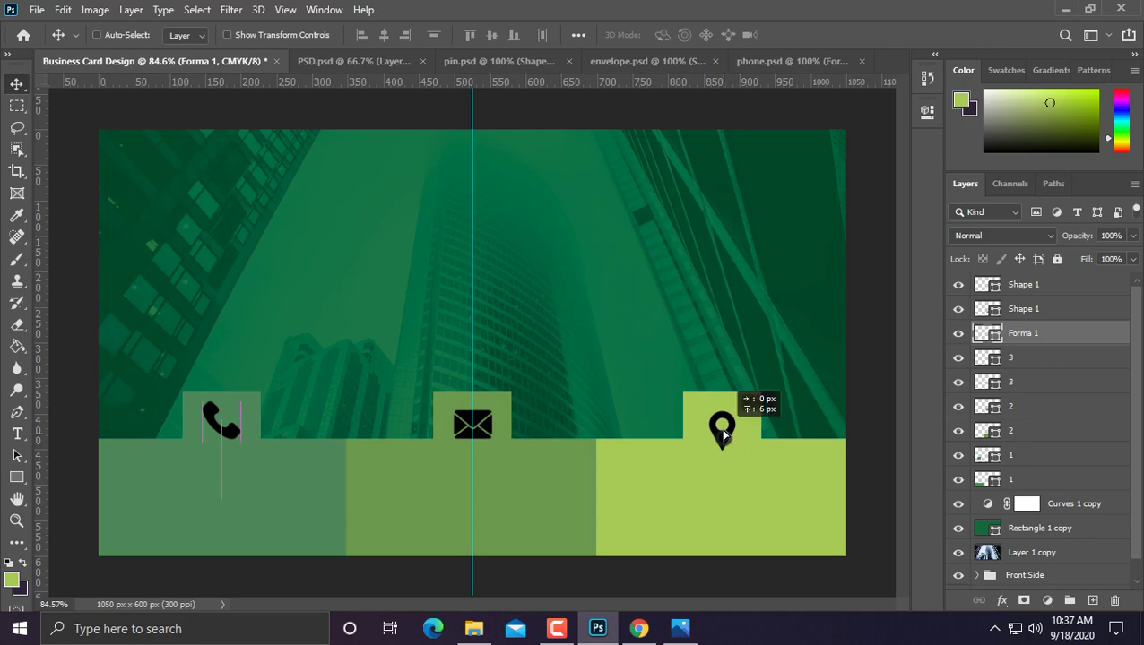
left_click_drag(489, 433, 484, 434)
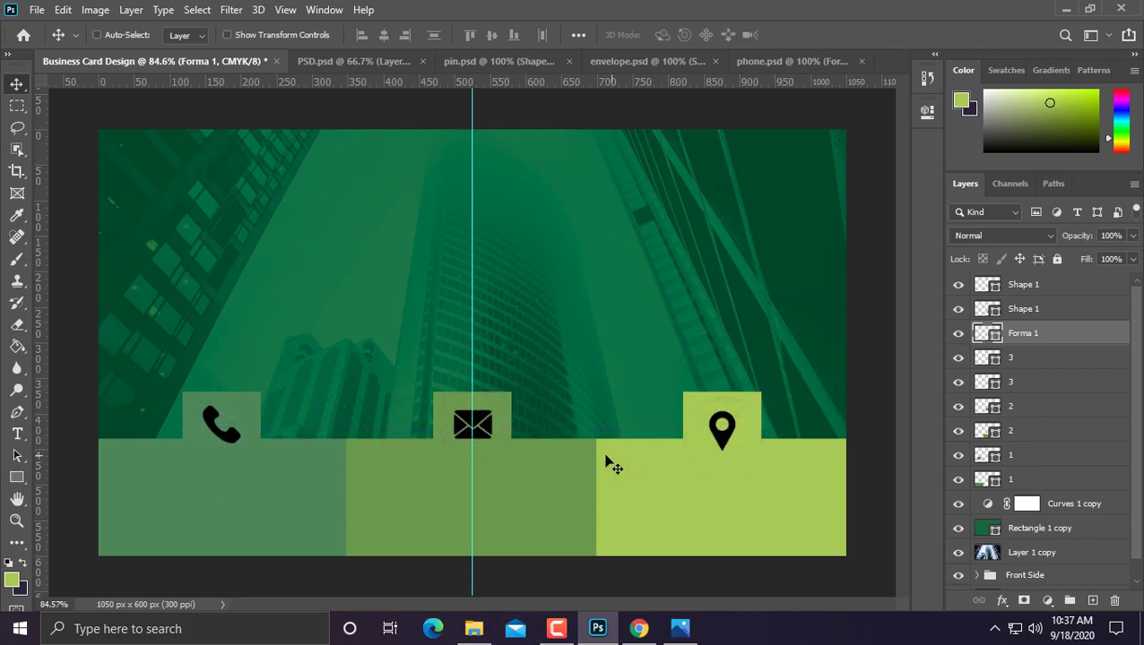
left_click(481, 416)
left_click_drag(481, 417, 481, 419)
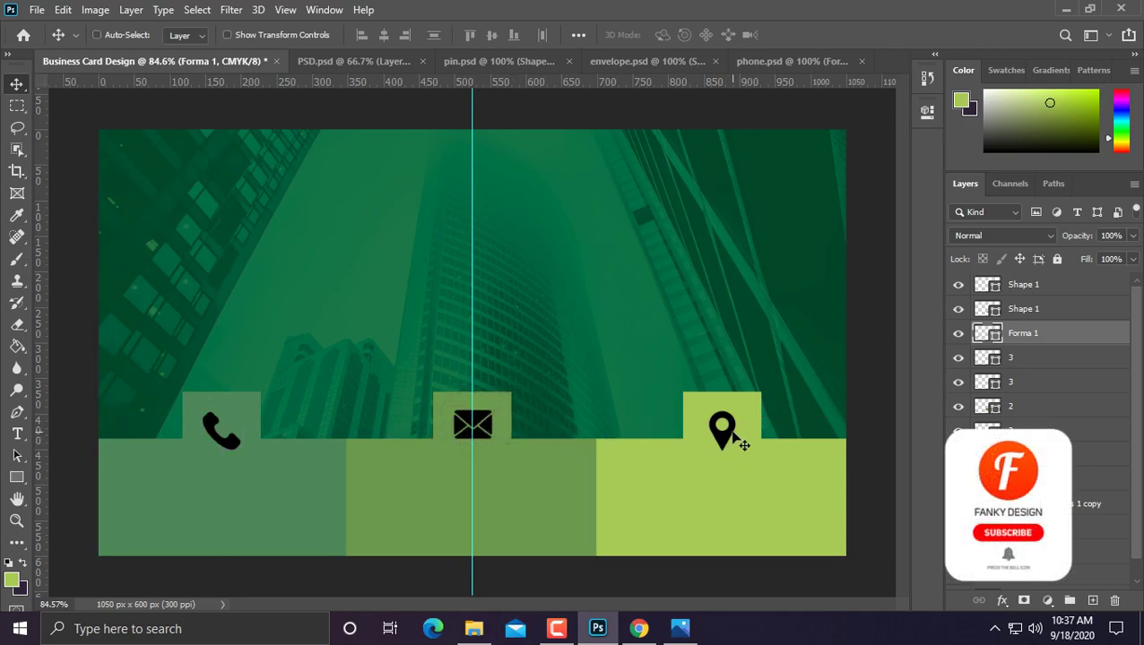
left_click_drag(229, 444, 229, 434)
left_click_drag(229, 438, 230, 441)
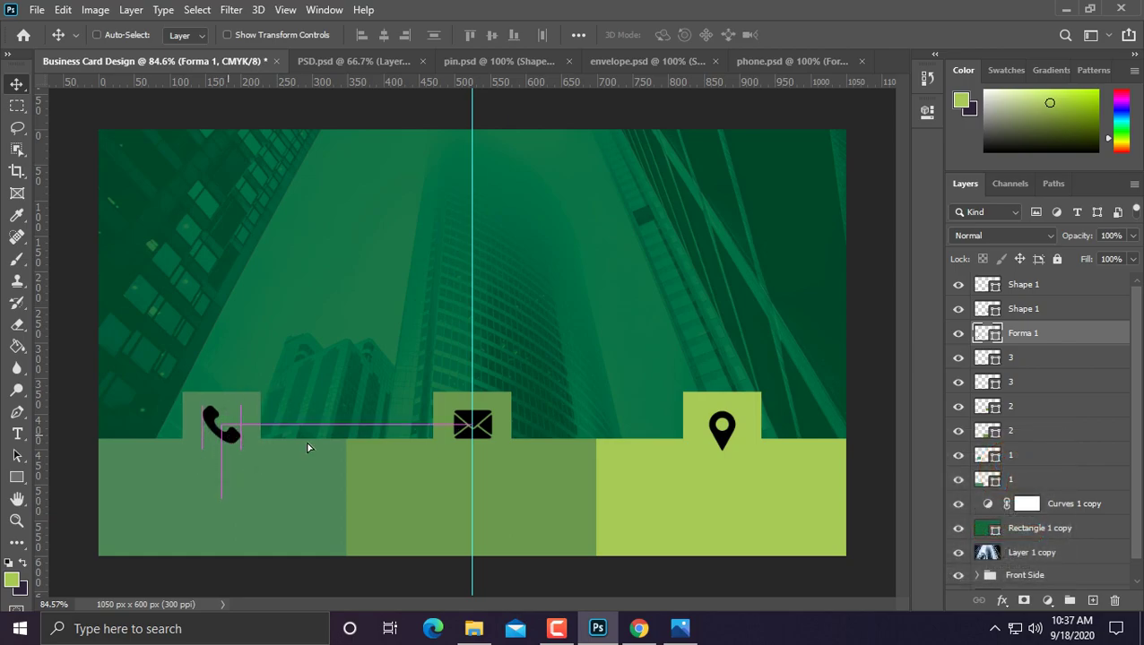
Step: Reposition the envelope icon so it sits centred in its tab
left_click(1026, 309)
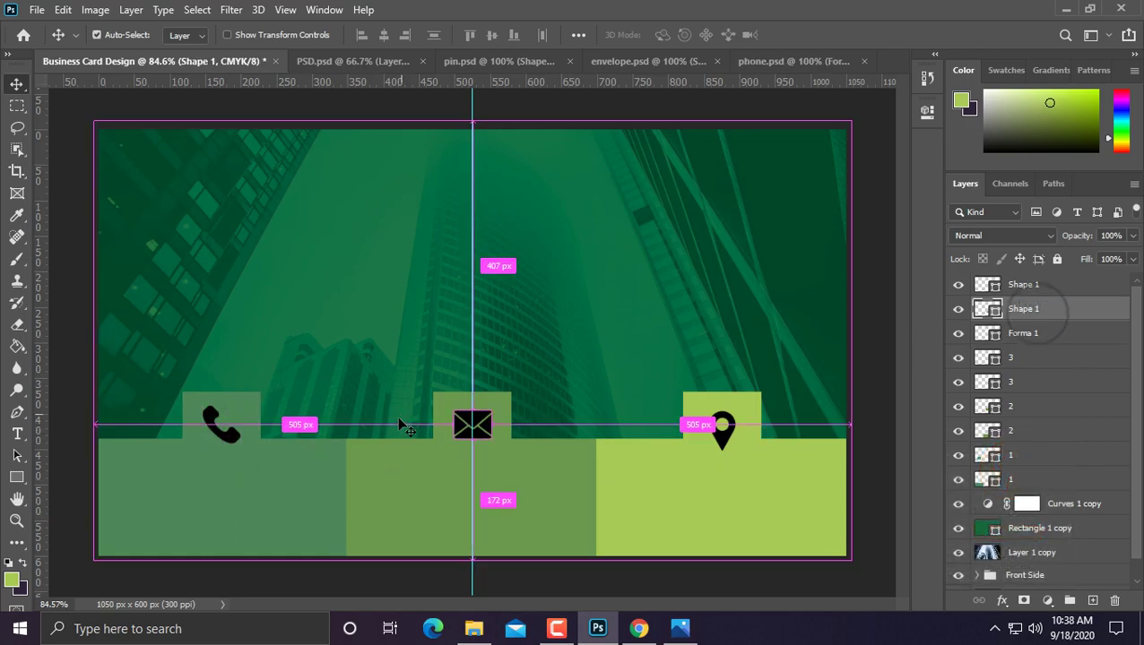
key("ctrl+t")
scroll(494, 413, "up", 3)
left_click_drag(478, 429, 479, 419)
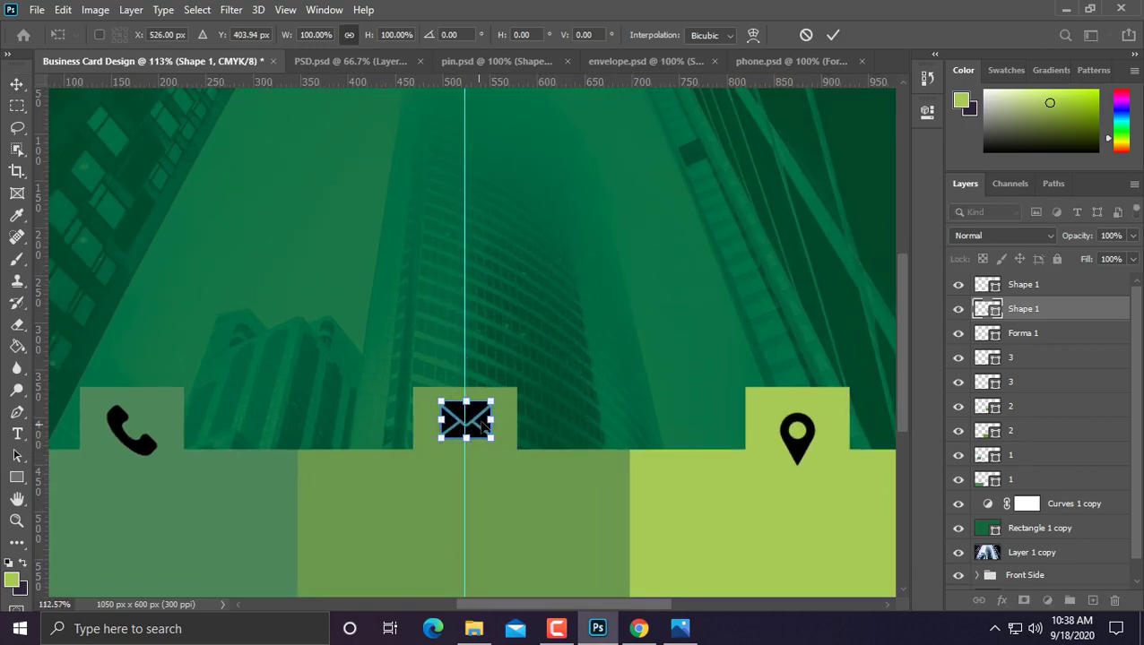
left_click_drag(484, 415, 484, 423)
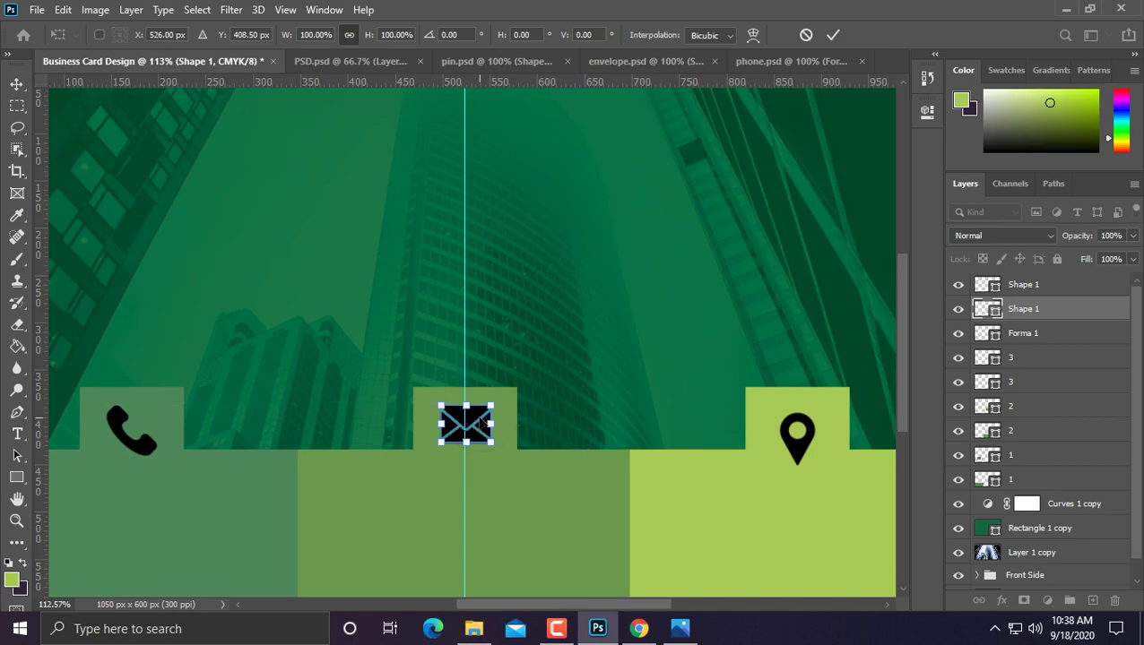
key("Return")
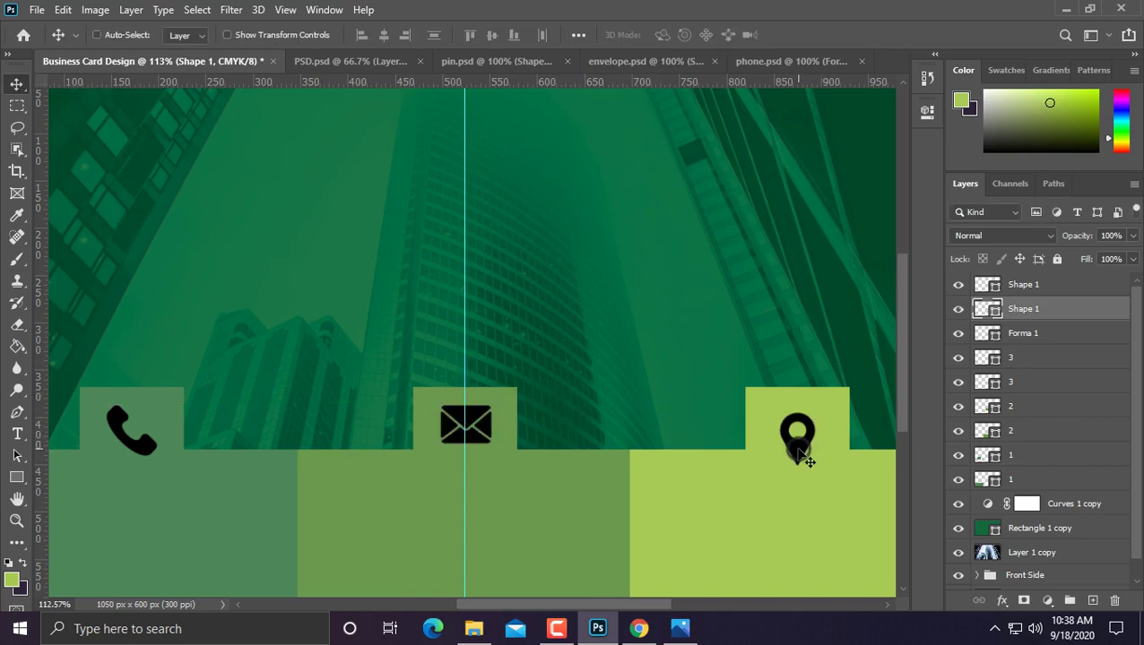
Step: Raise the pin icon level with the other icons, then zoom out to review the card
left_click(1021, 333)
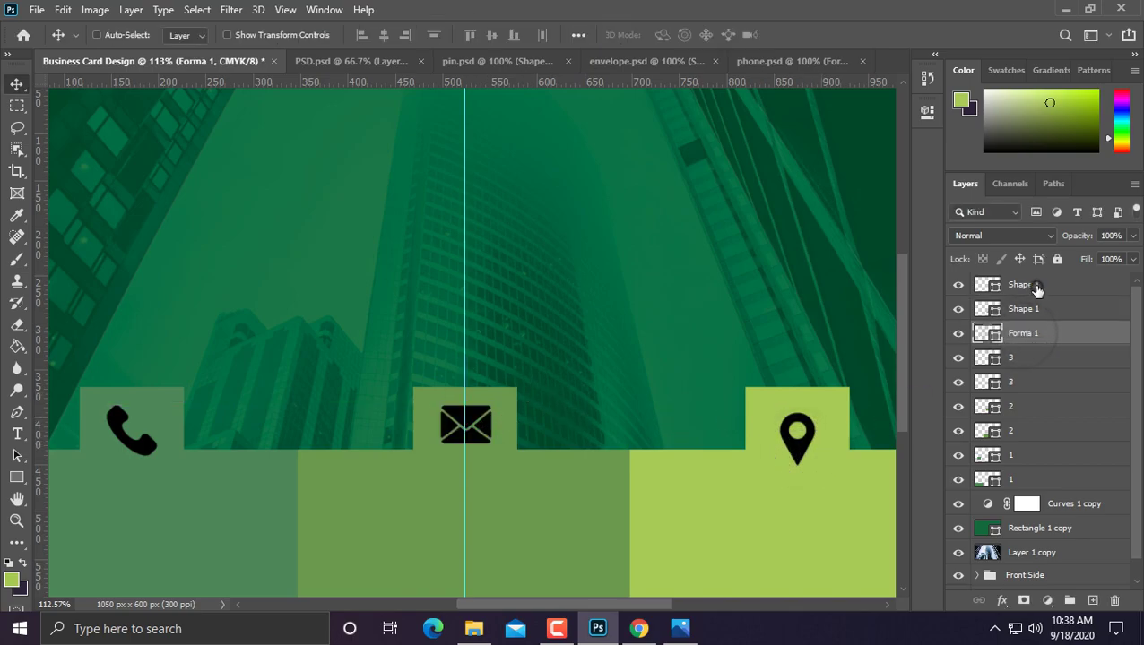
left_click(1037, 287)
key("ctrl+t")
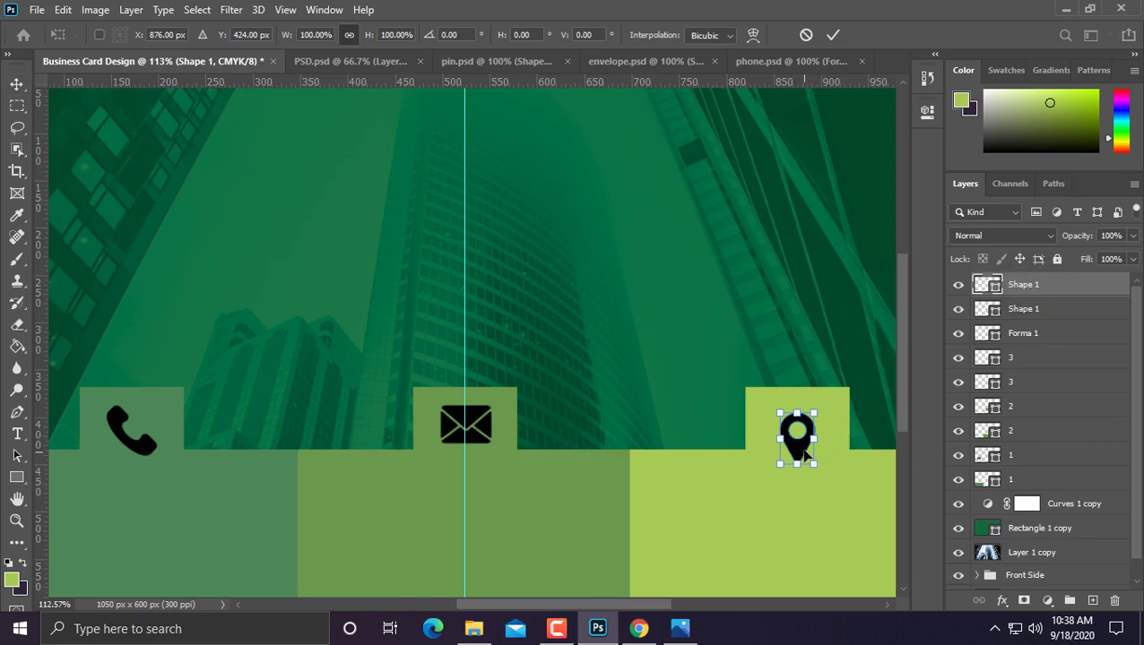
left_click_drag(803, 438, 805, 436)
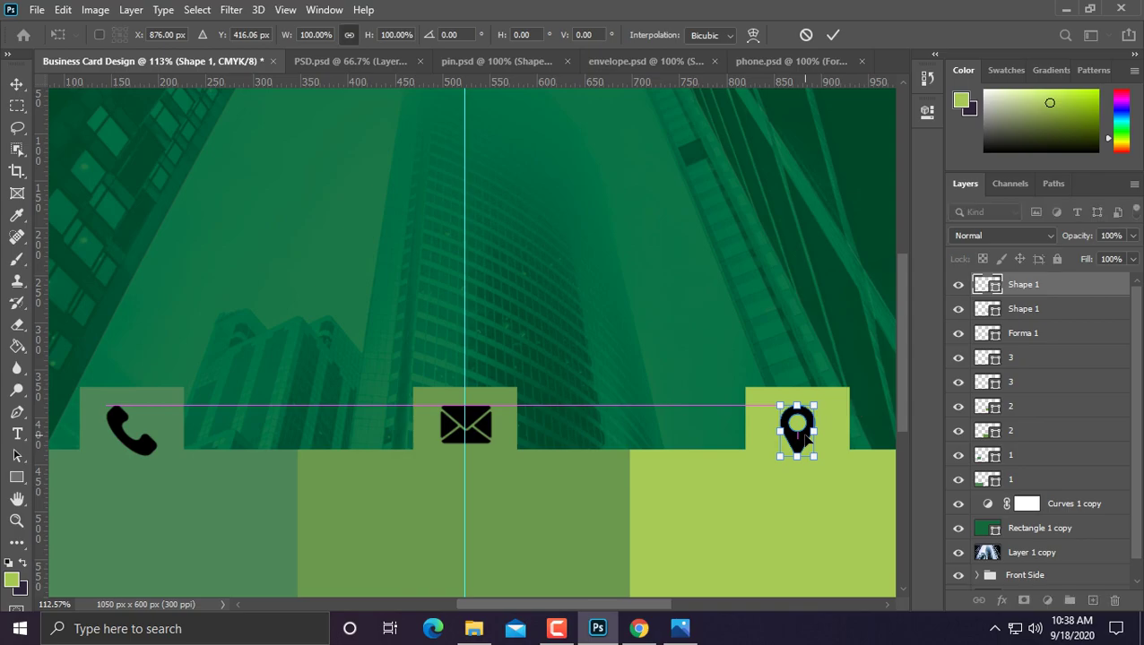
key("Return")
key("ctrl+minus")
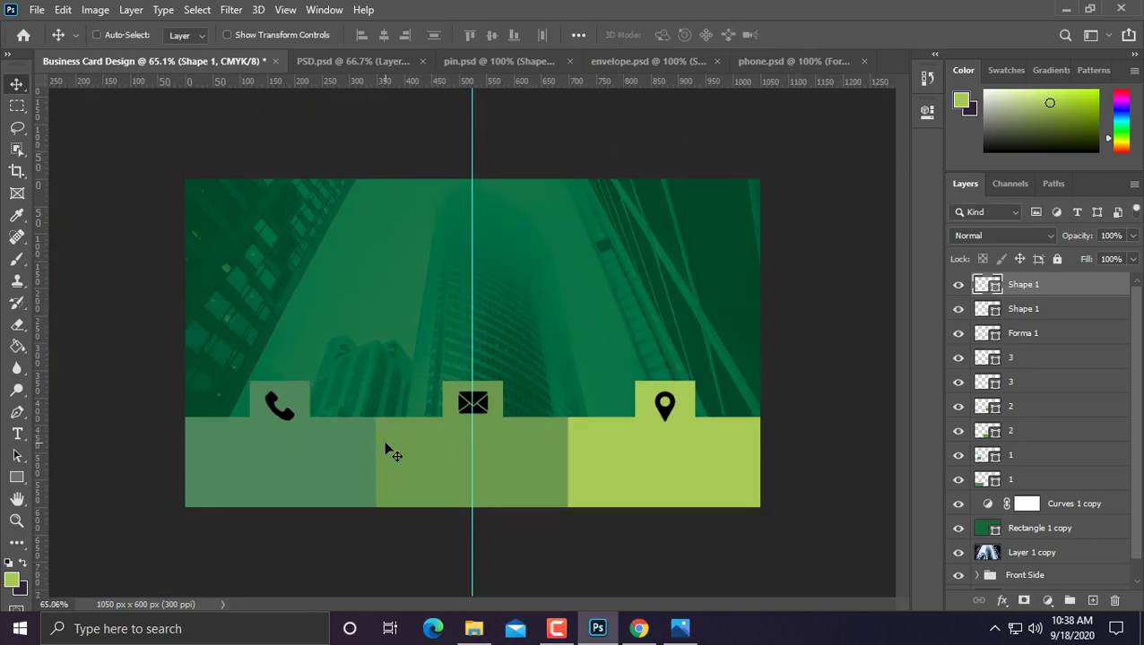
key("ctrl+0")
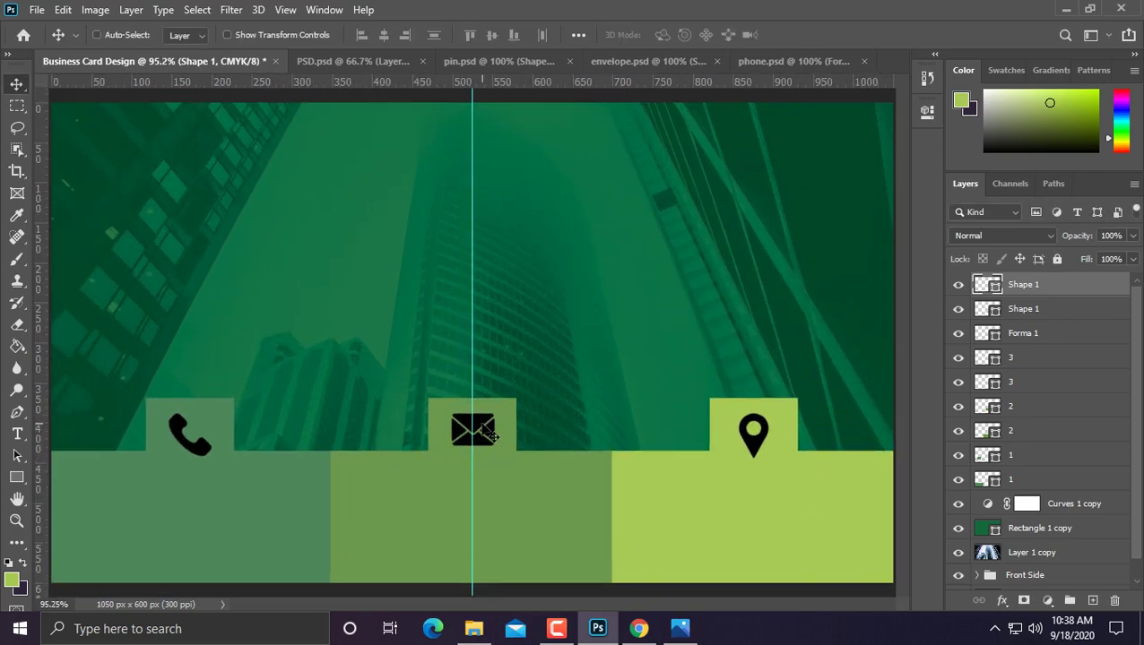
key("ctrl+minus")
Step: Change the Forma 1 phone icon's fill colour to white
key("ctrl+plus")
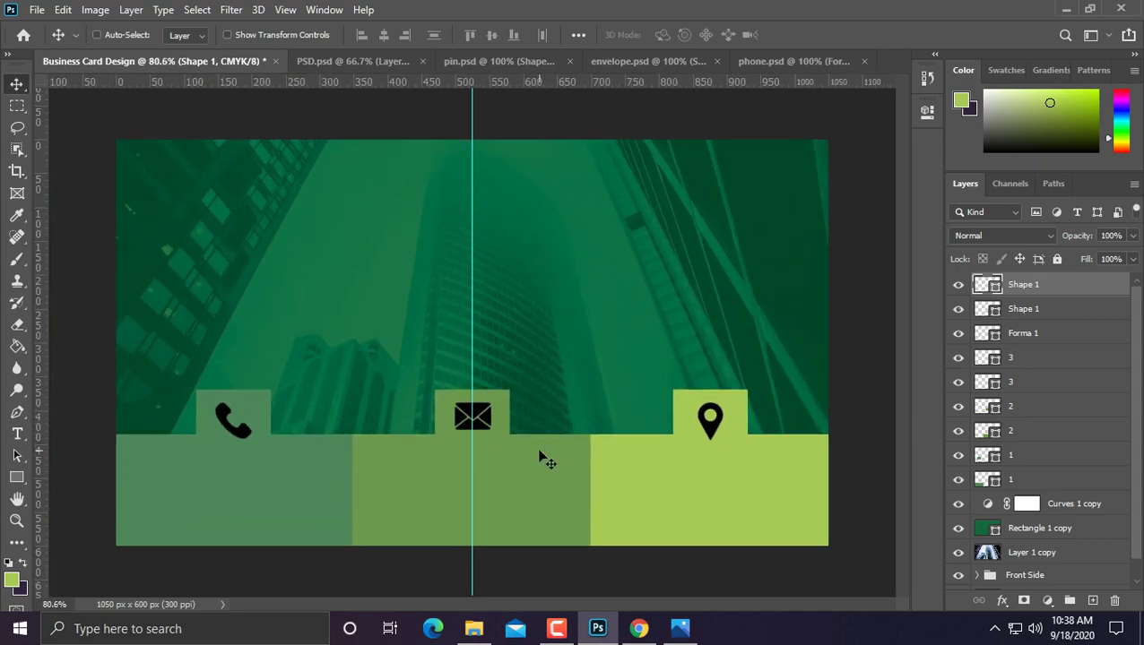
double_click(989, 333)
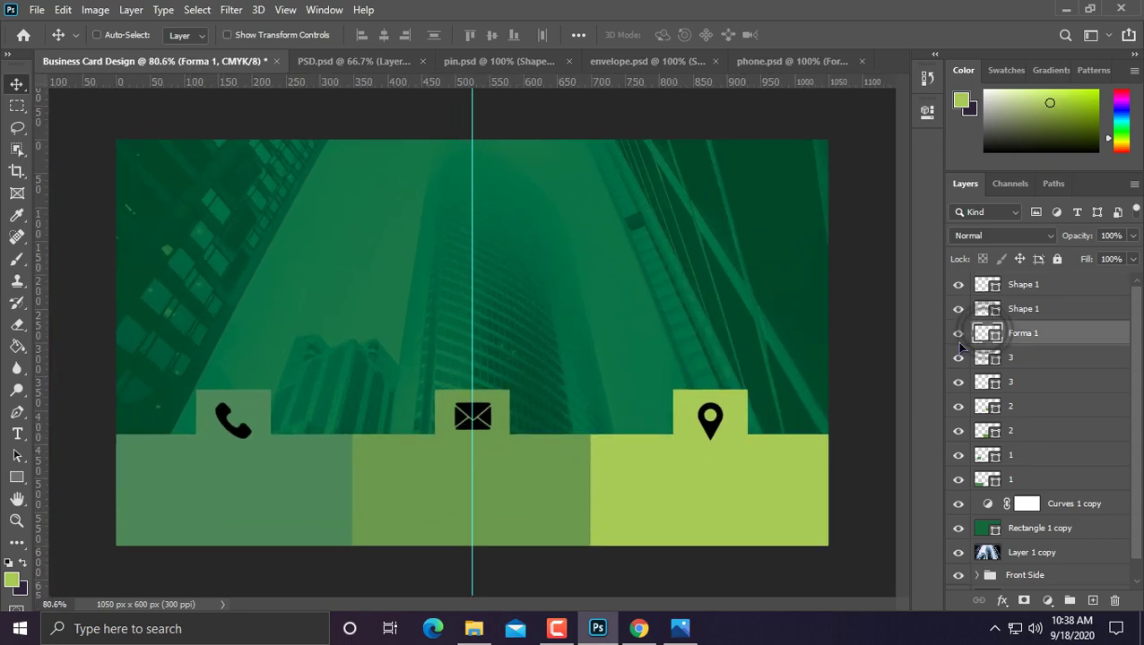
type("0")
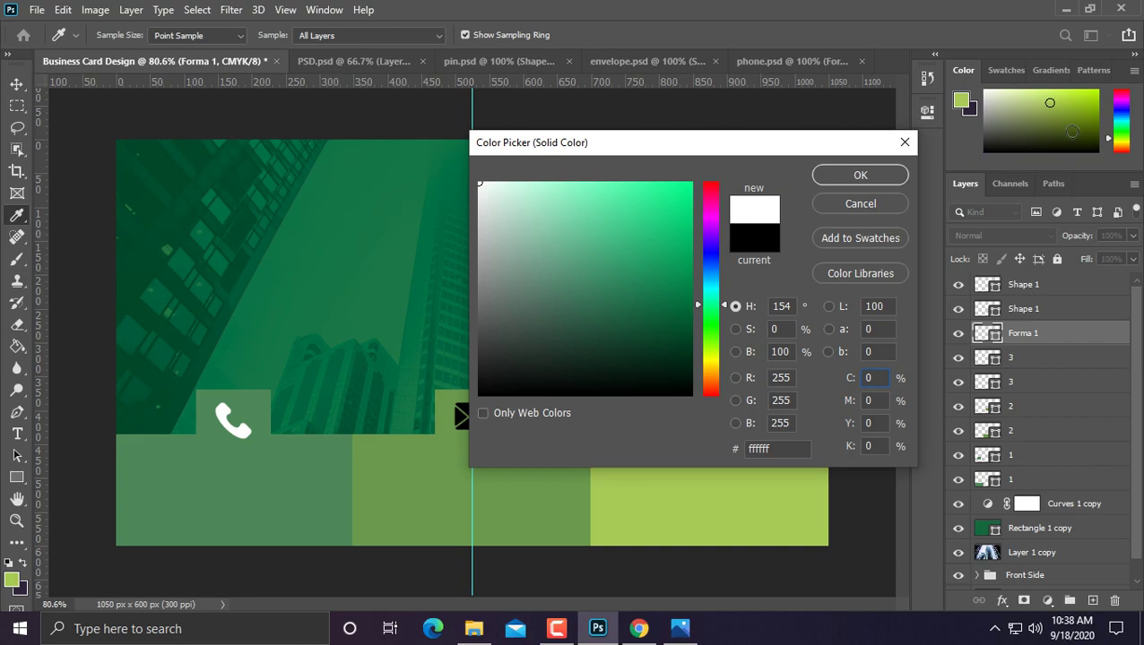
left_click(861, 175)
Step: Change the envelope icon's fill colour to white, leaving the pin black
left_click(981, 309)
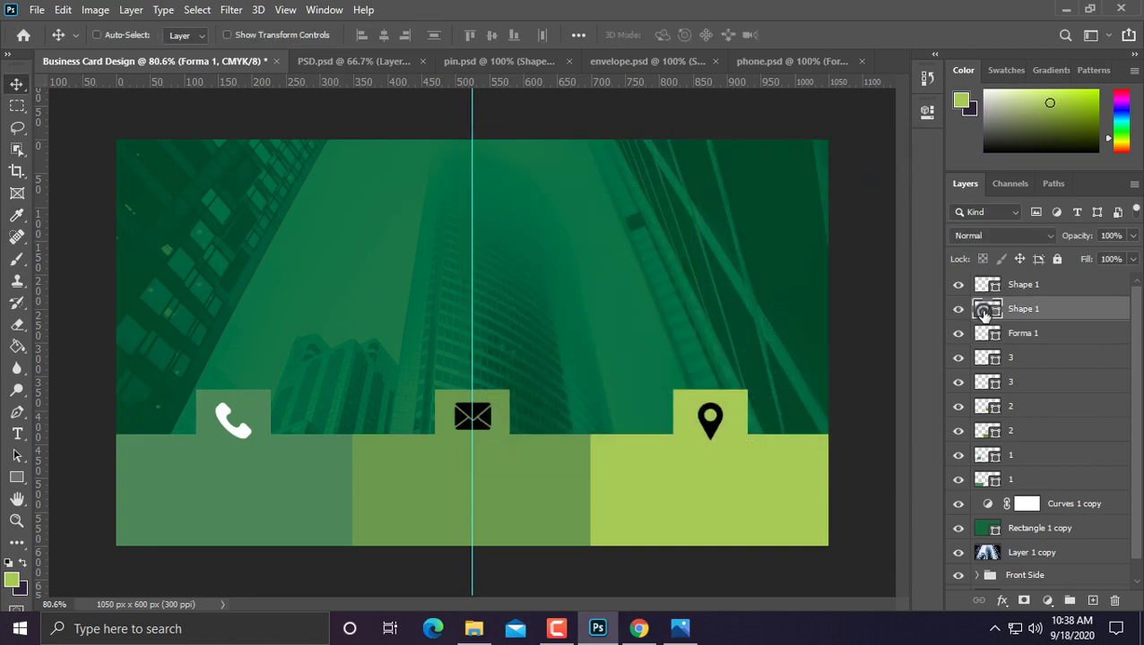
double_click(986, 308)
type("0")
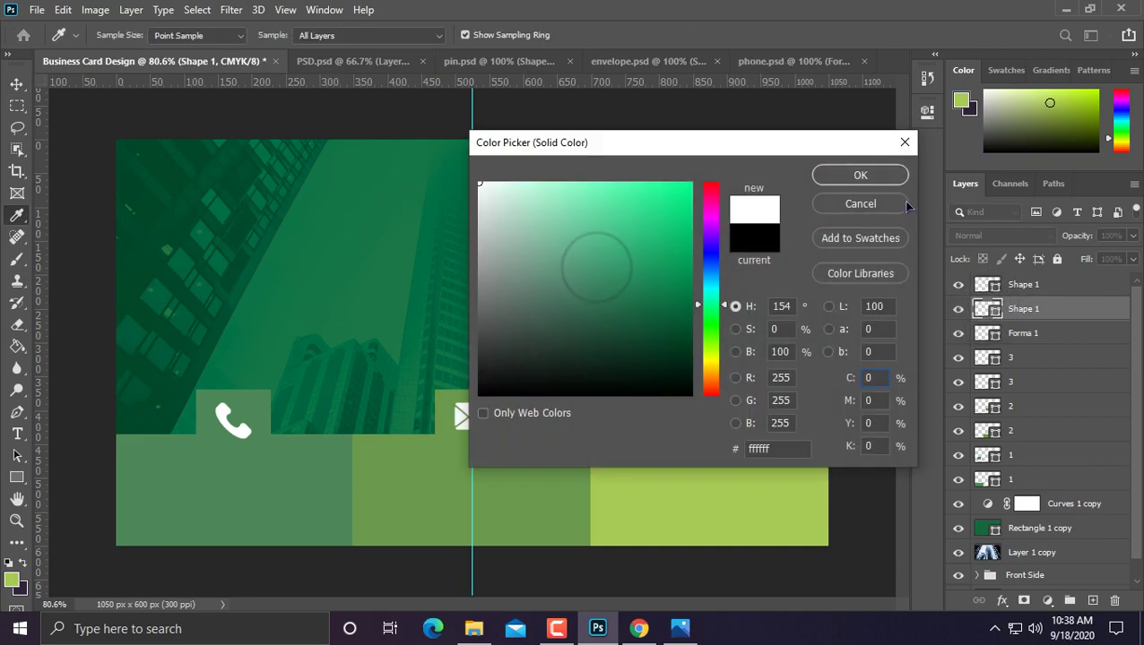
left_click(885, 179)
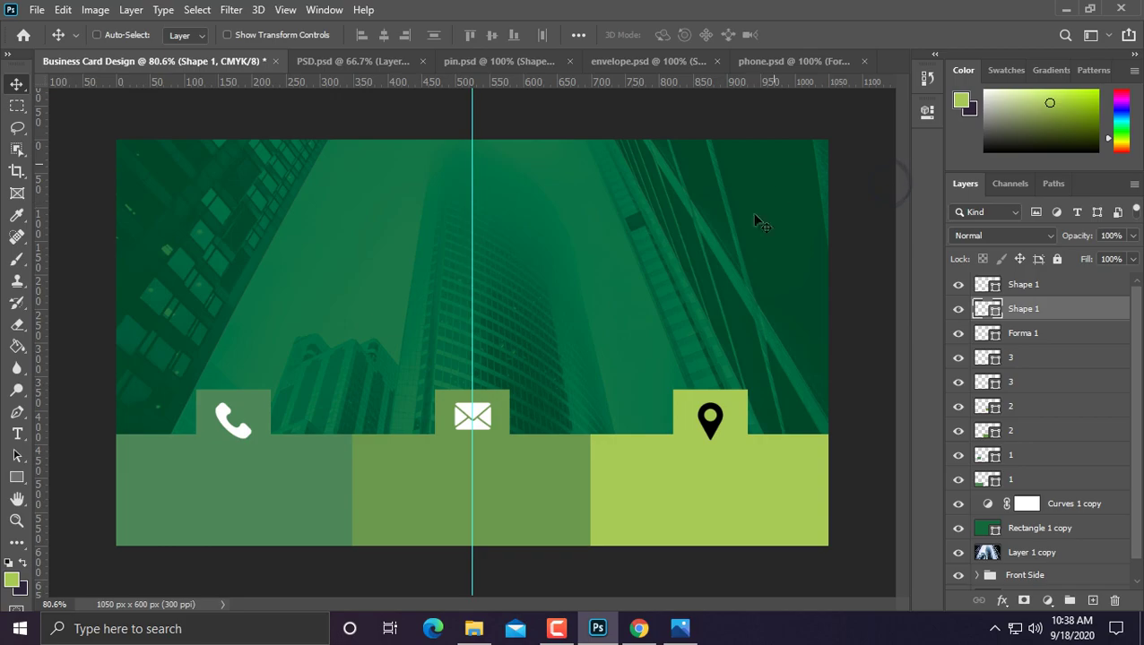
left_click(1011, 287)
scroll(108, 296, "down", 1)
scroll(126, 324, "up", 2)
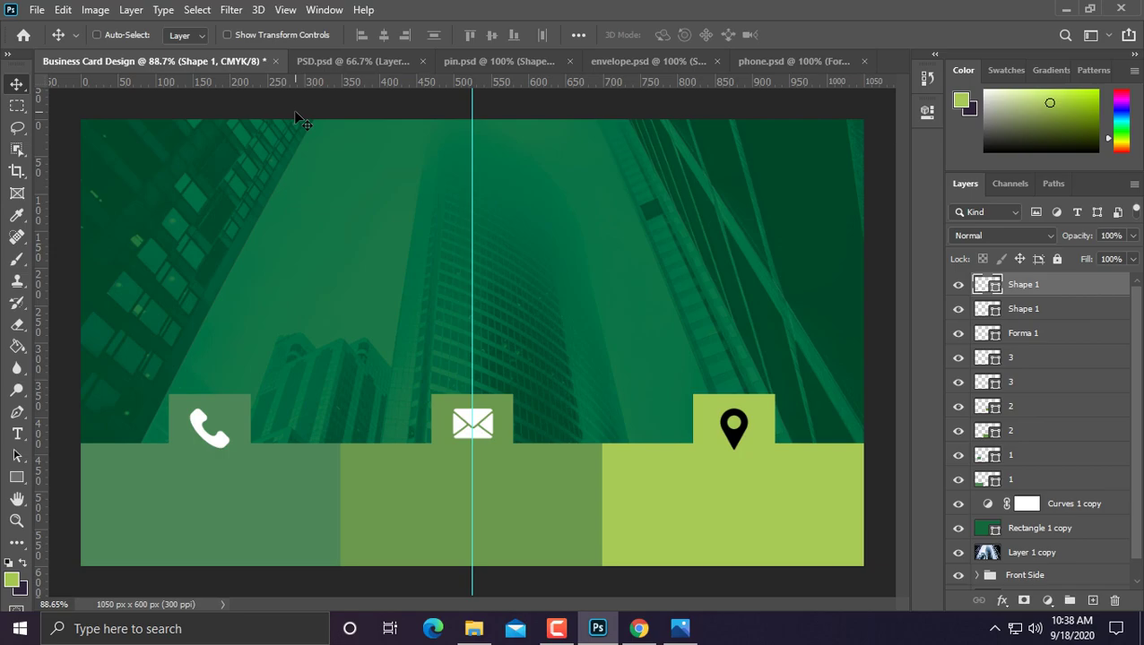
Step: Add the placeholder phone number as white text and scale it to about 41%
key("t")
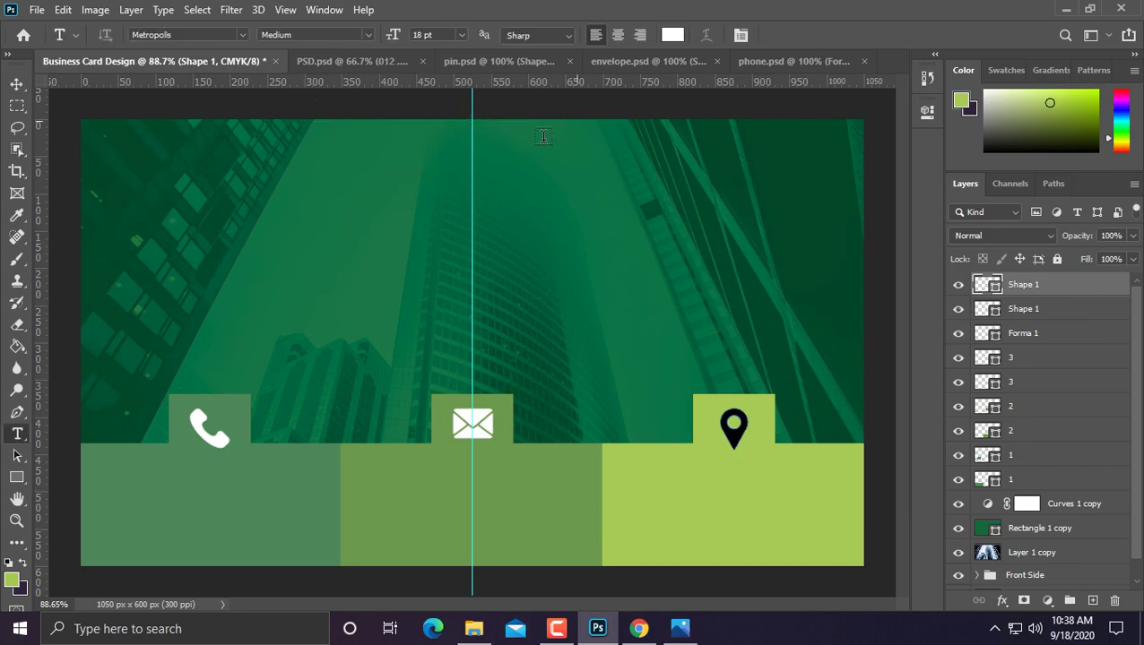
left_click(134, 501)
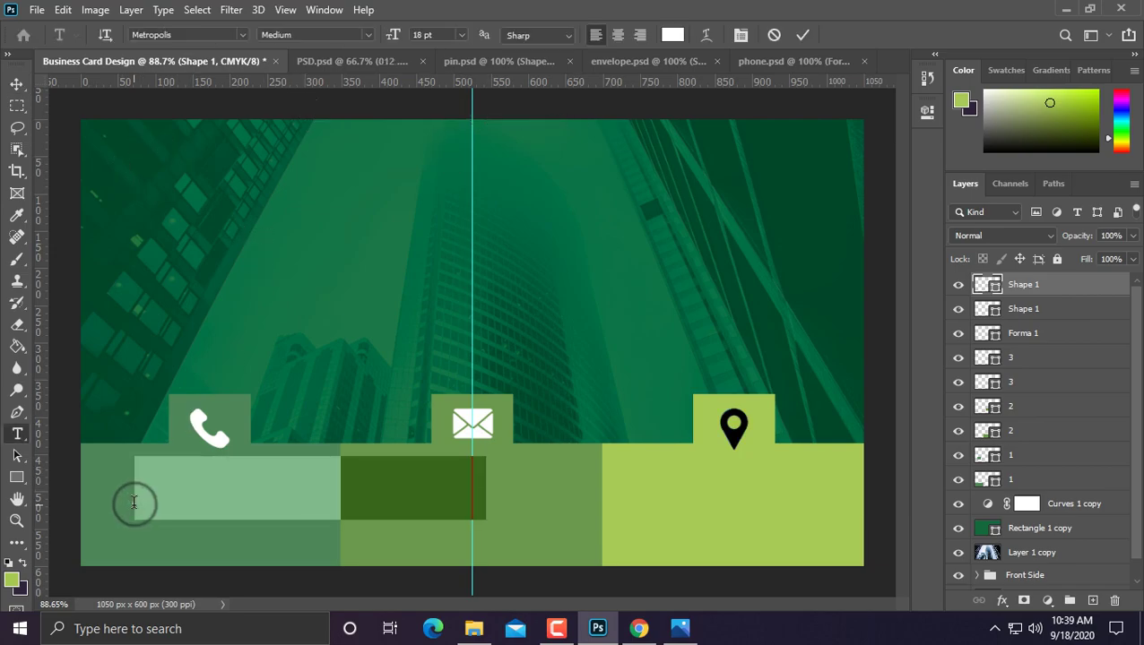
type("012 . 3456 . 789")
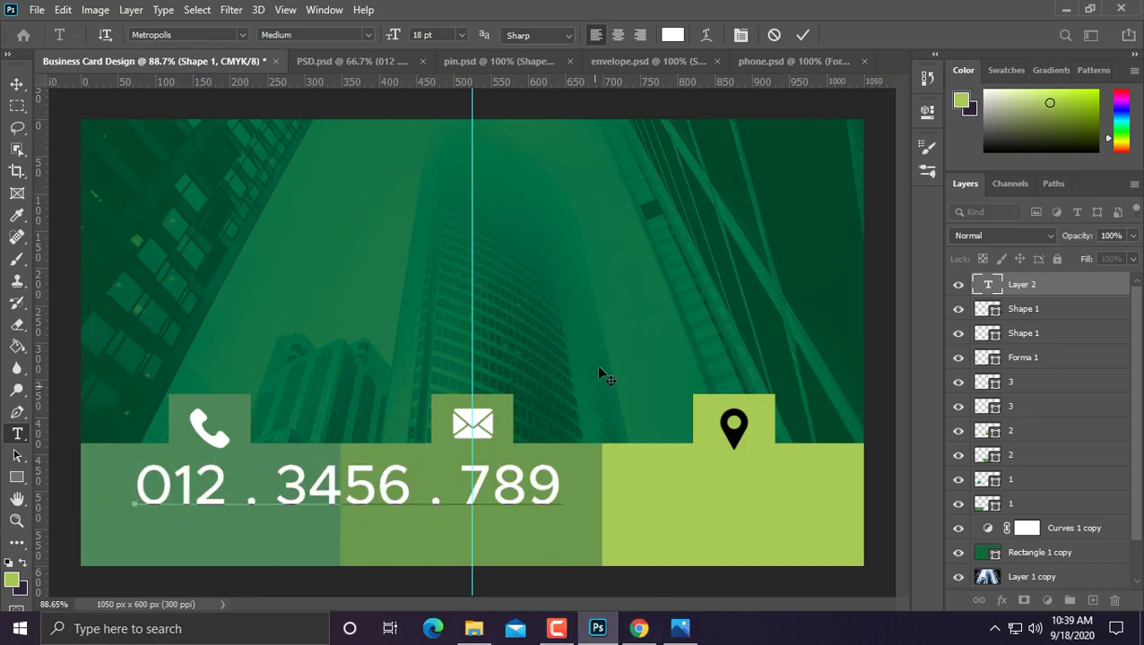
key("ctrl+Return")
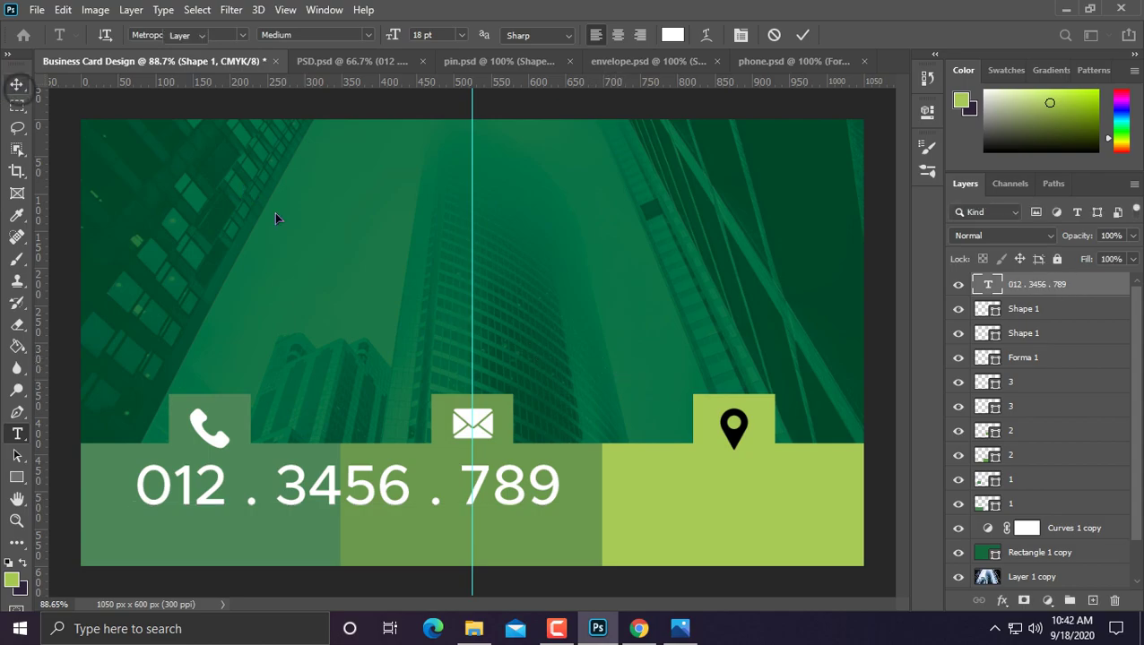
key("ctrl+t")
left_click_drag(566, 517, 313, 510)
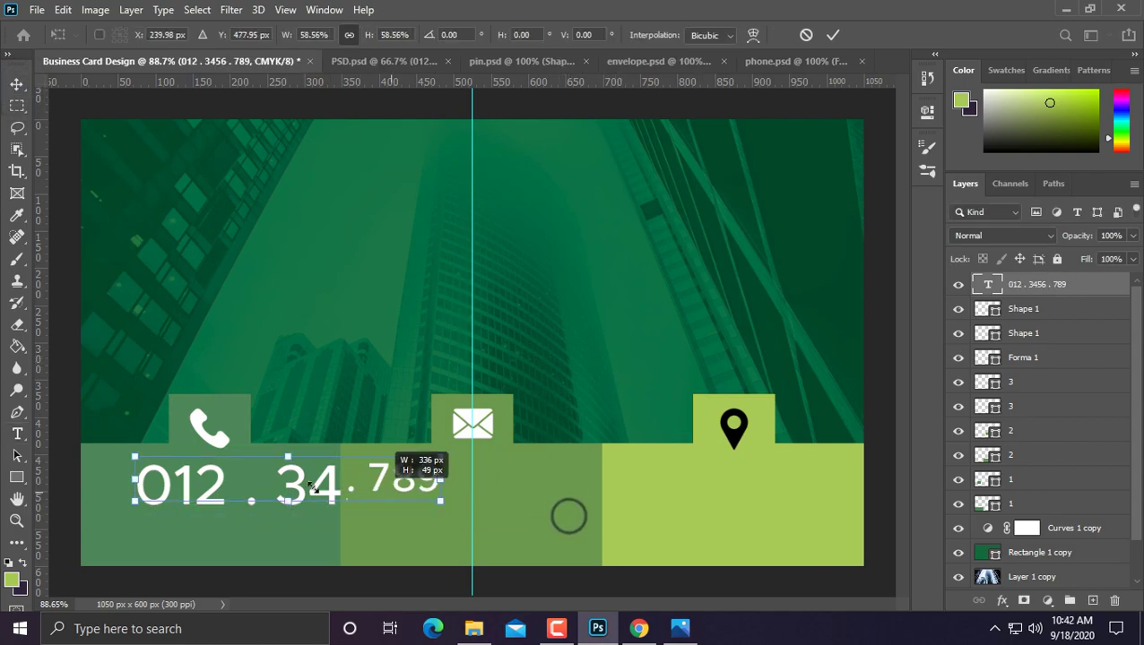
scroll(268, 508, "up", 1)
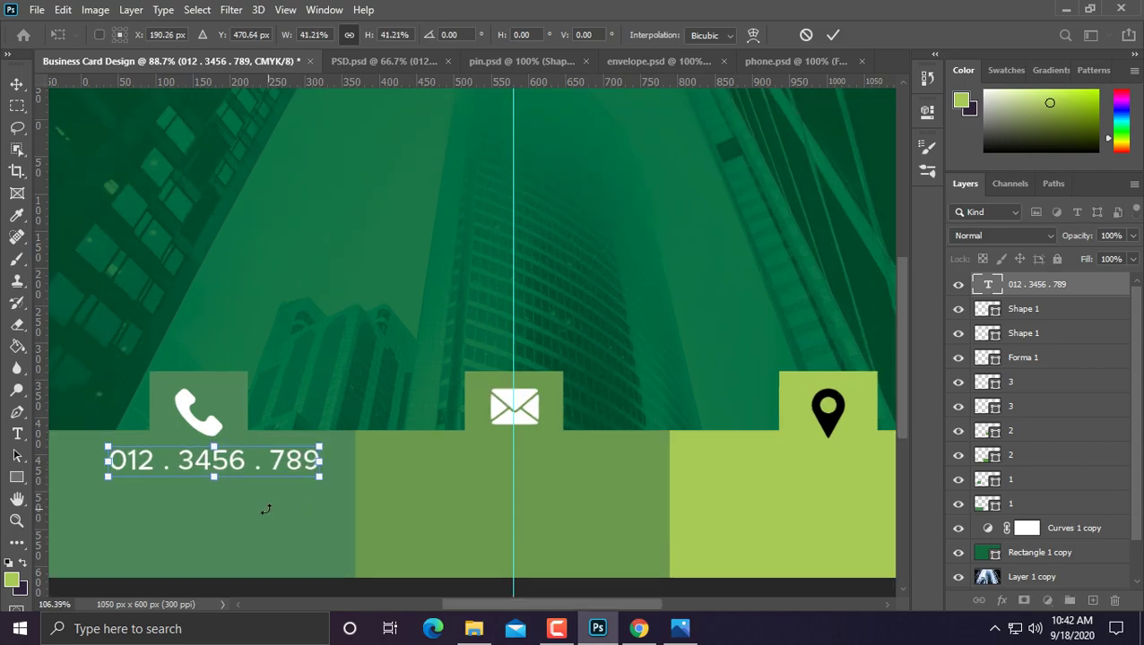
scroll(304, 502, "up", 2)
scroll(358, 489, "up", 1)
key("Return")
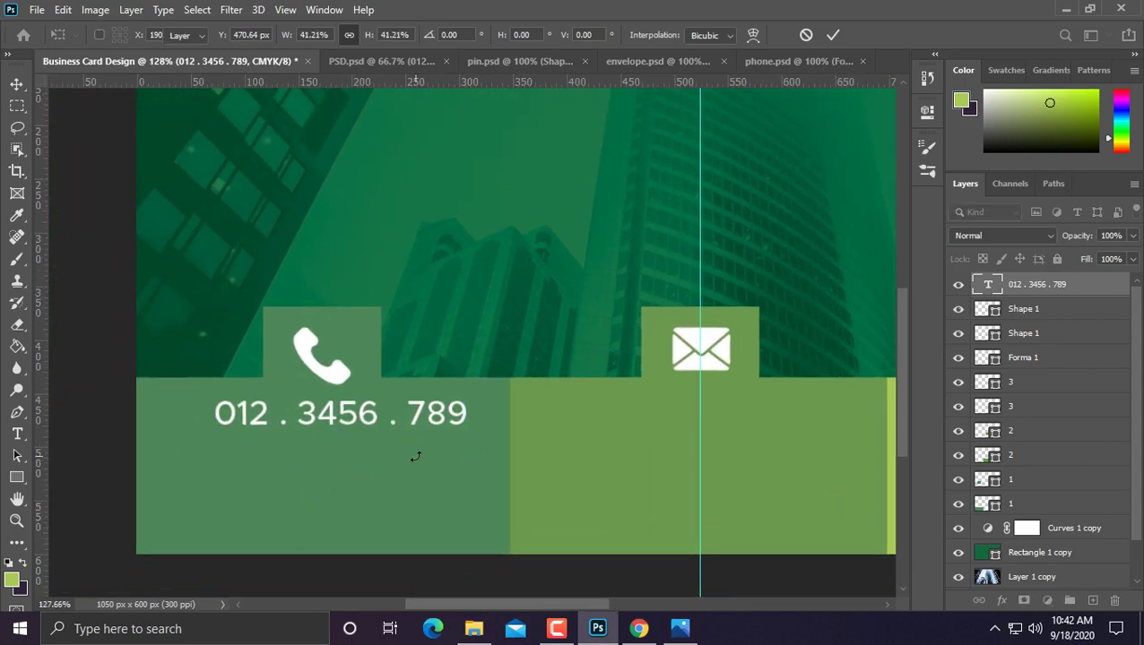
Step: Position the number under the phone icon, copy it below, and move both layers below '2'
key("ctrl+t")
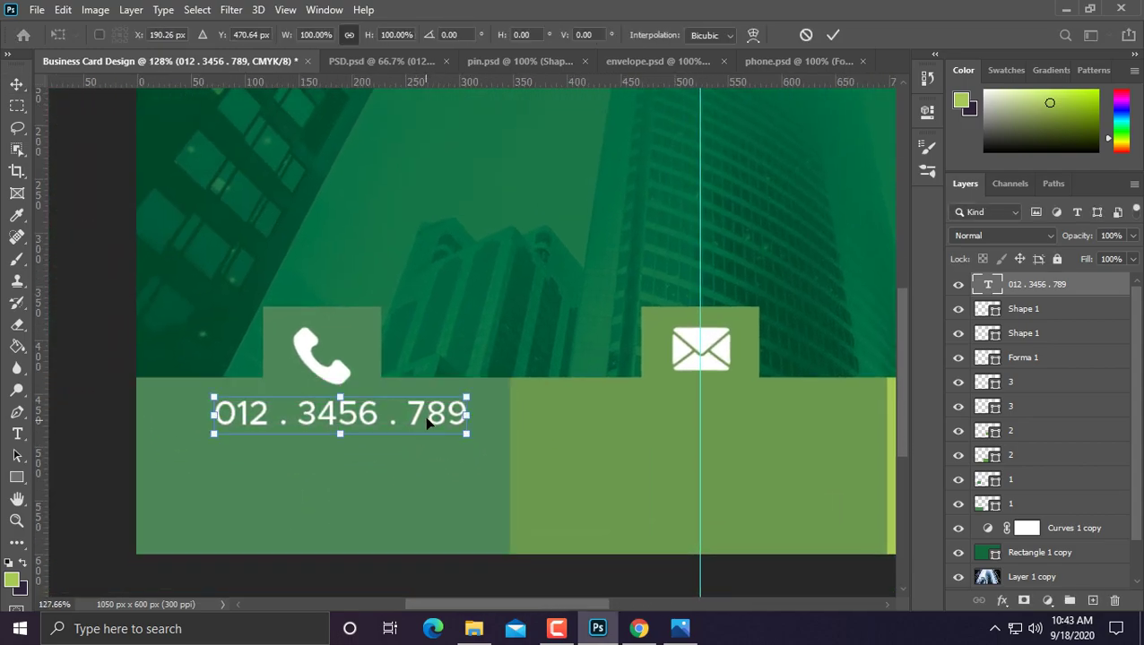
mouse_move(430, 418)
left_mouse_down()
mouse_move(416, 466)
mouse_move(415, 448)
left_mouse_up()
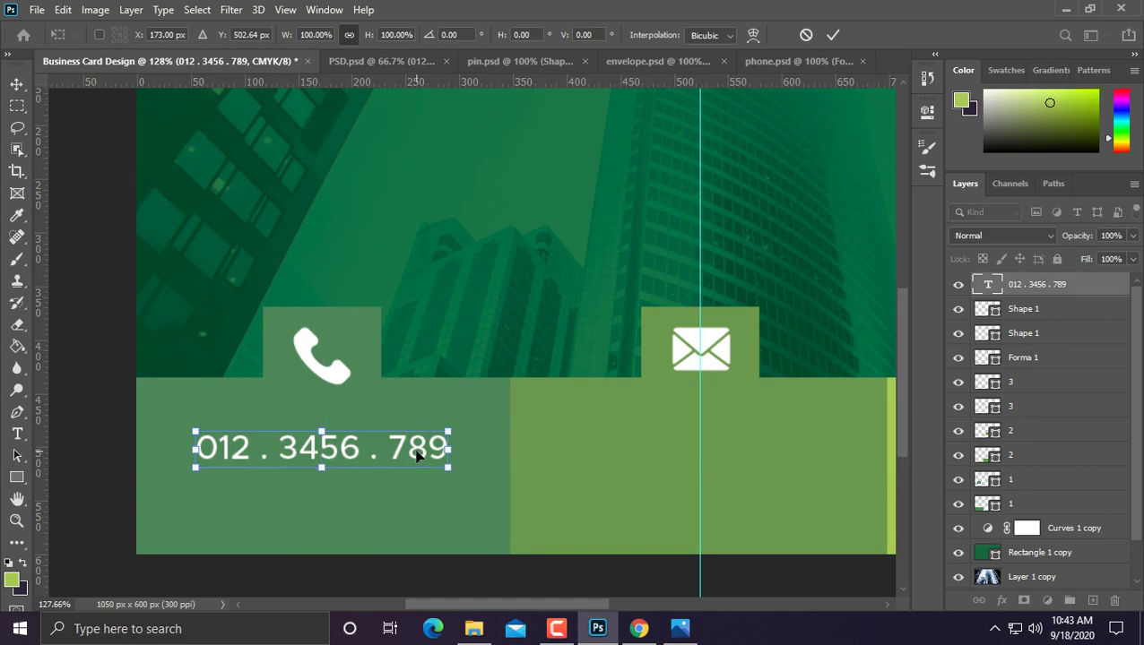
key("Return")
left_click_drag(417, 459, 405, 500)
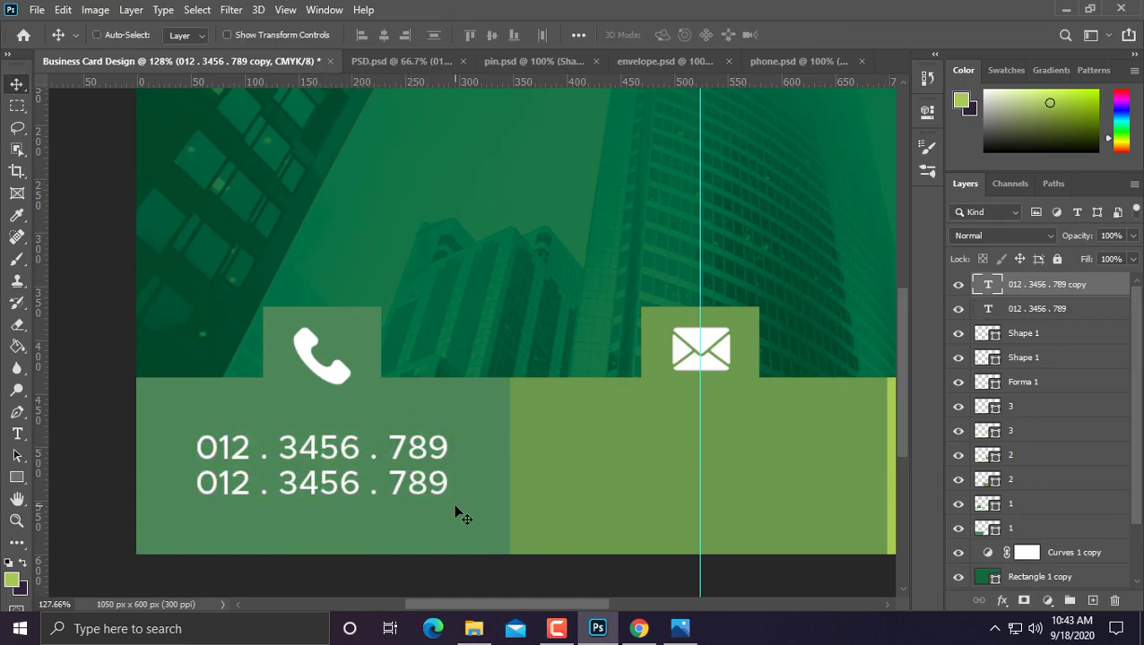
key("ctrl+0")
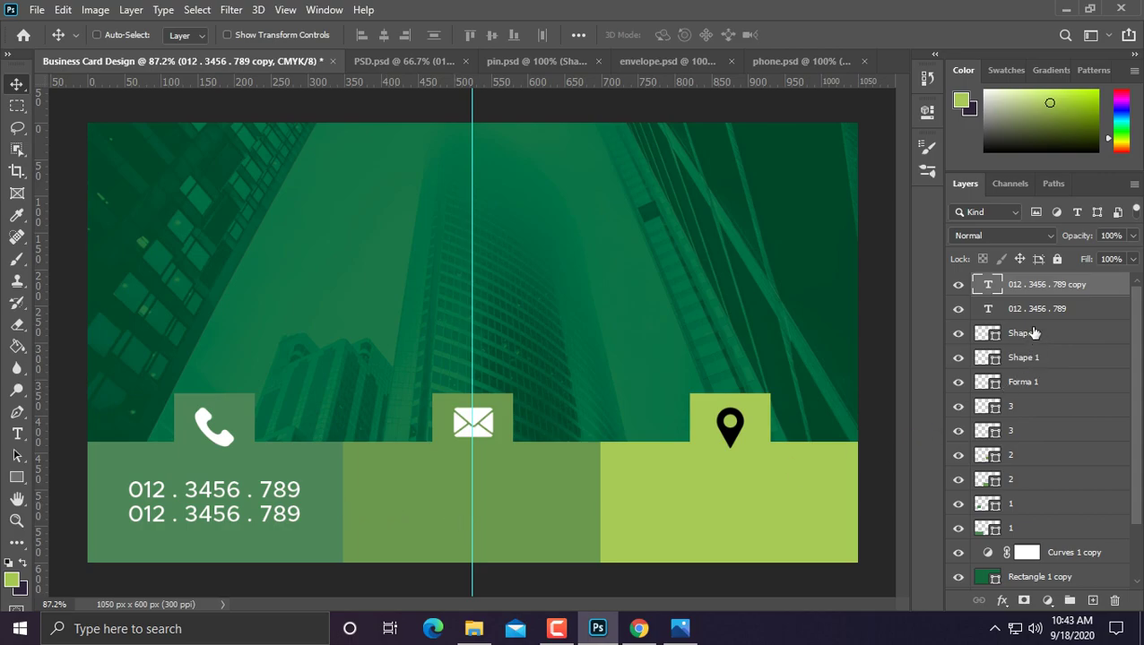
left_click(1031, 309, "shift")
left_click_drag(1032, 309, 1048, 501)
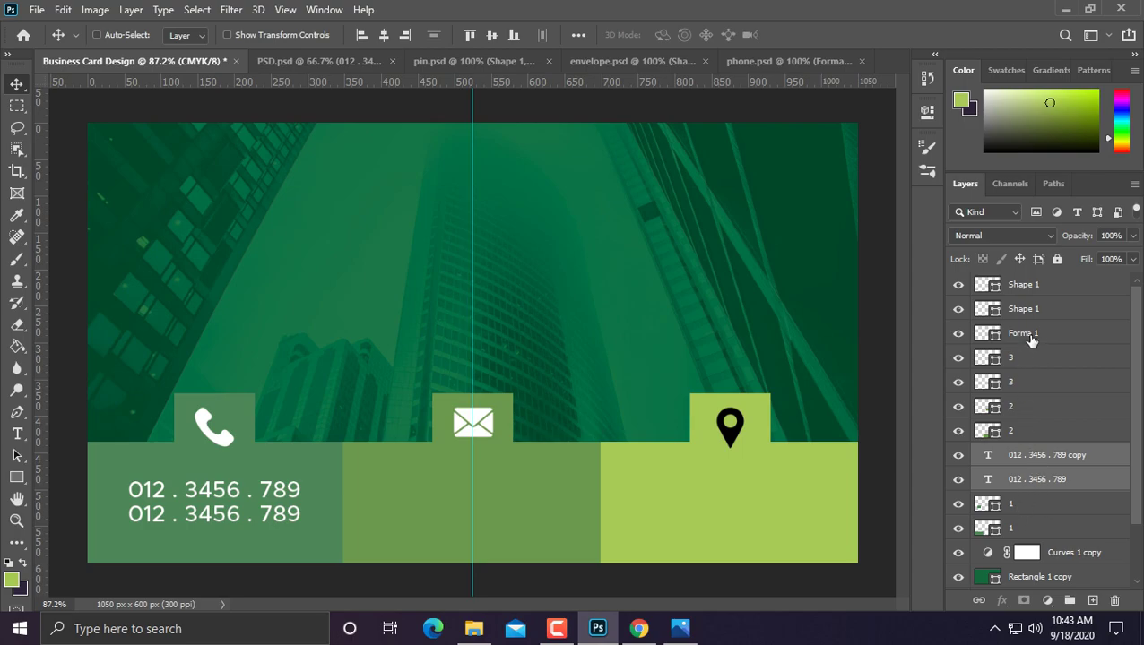
Step: Move the Forma 1 phone icon layer just below the phone-number text layers
left_click_drag(1031, 336, 1028, 539)
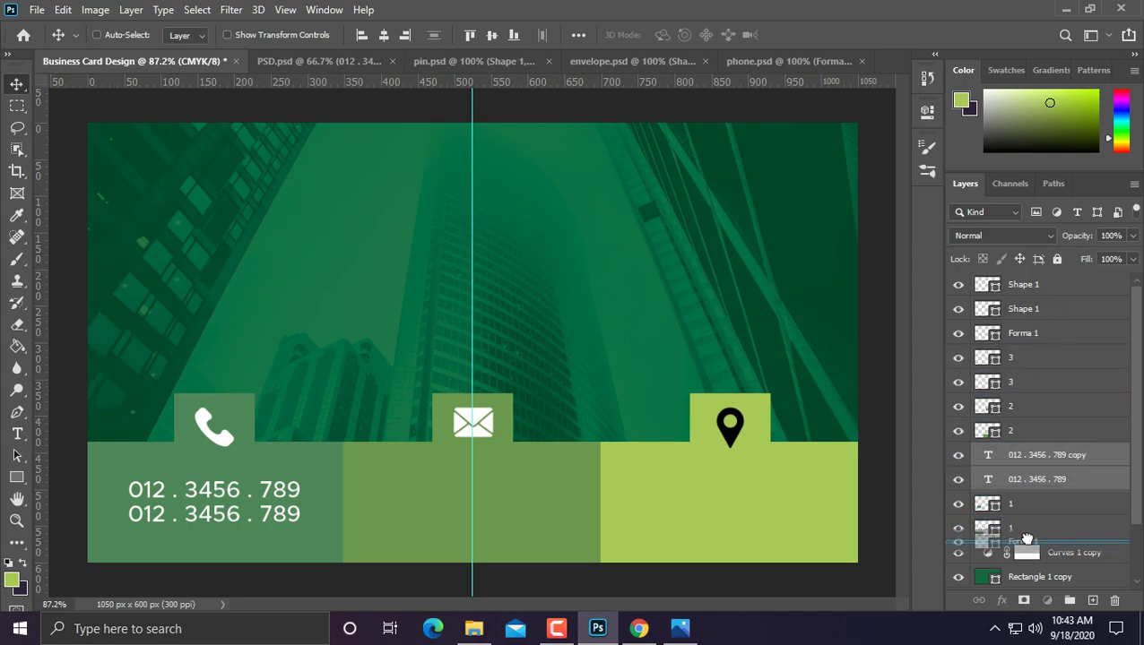
left_click_drag(1027, 538, 960, 495)
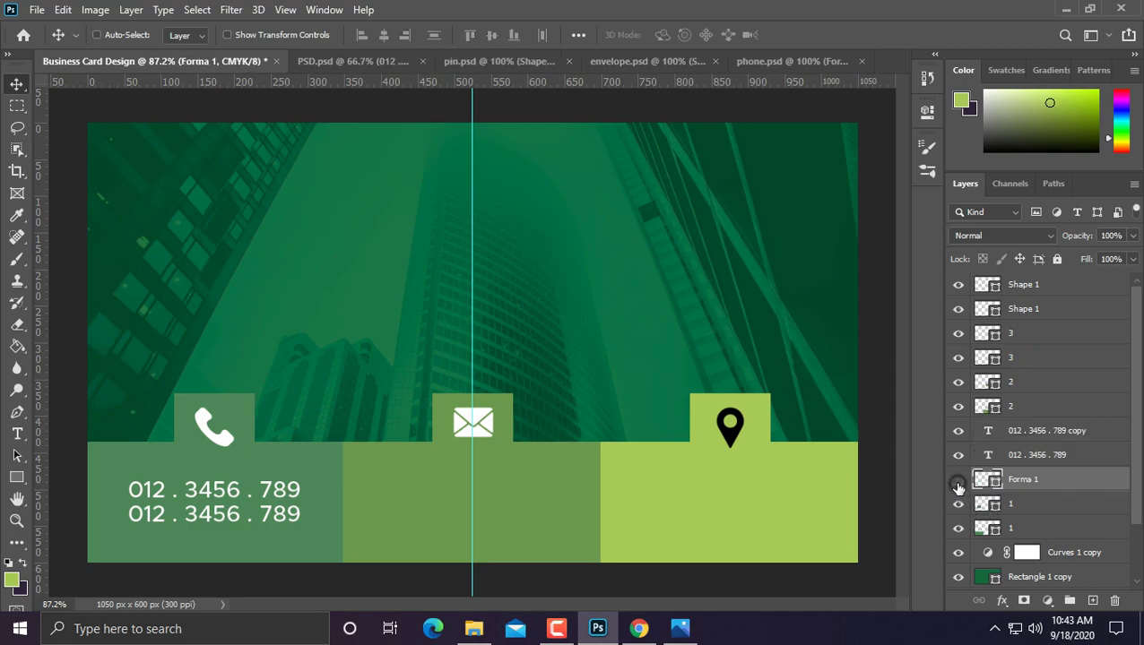
left_click(957, 485)
left_click(958, 485)
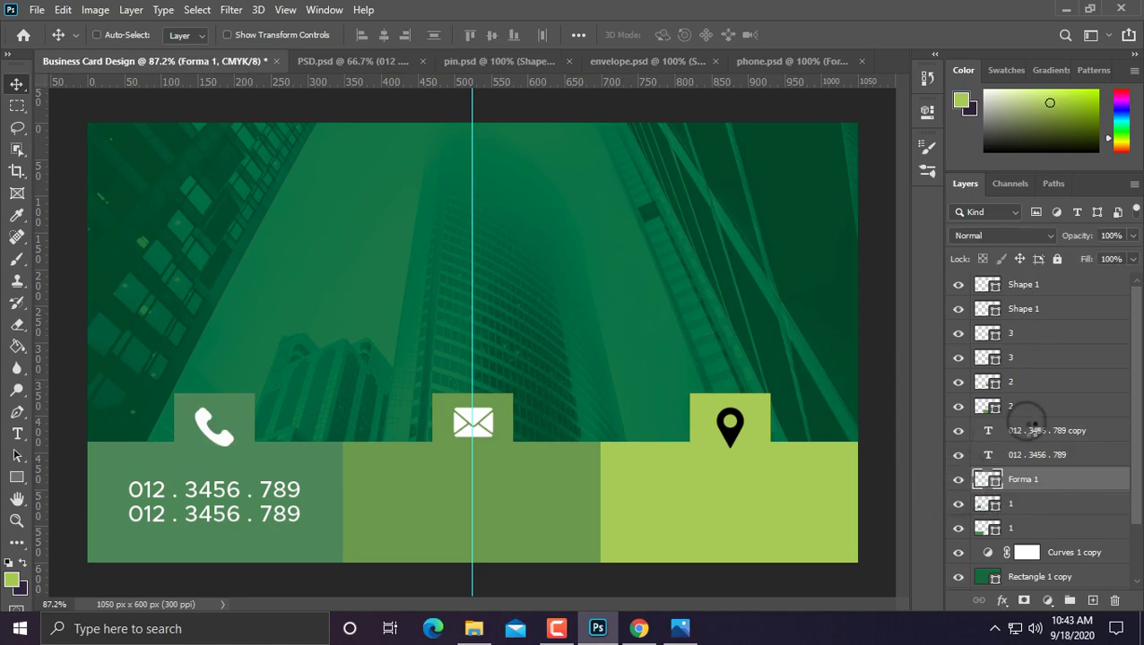
Step: Group the phone icon, both number lines and the '1' layers into a group named Phone
left_click(1033, 416)
left_click(1030, 431)
left_click(1023, 527, "shift")
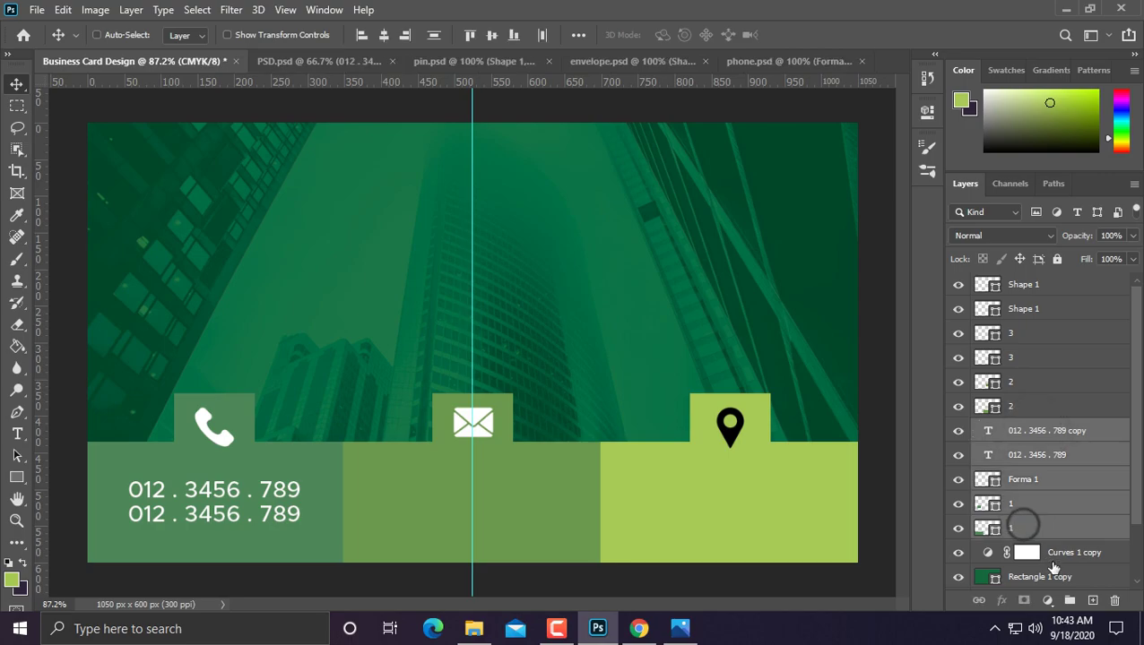
left_click(1069, 600)
double_click(1023, 429)
type("Phone")
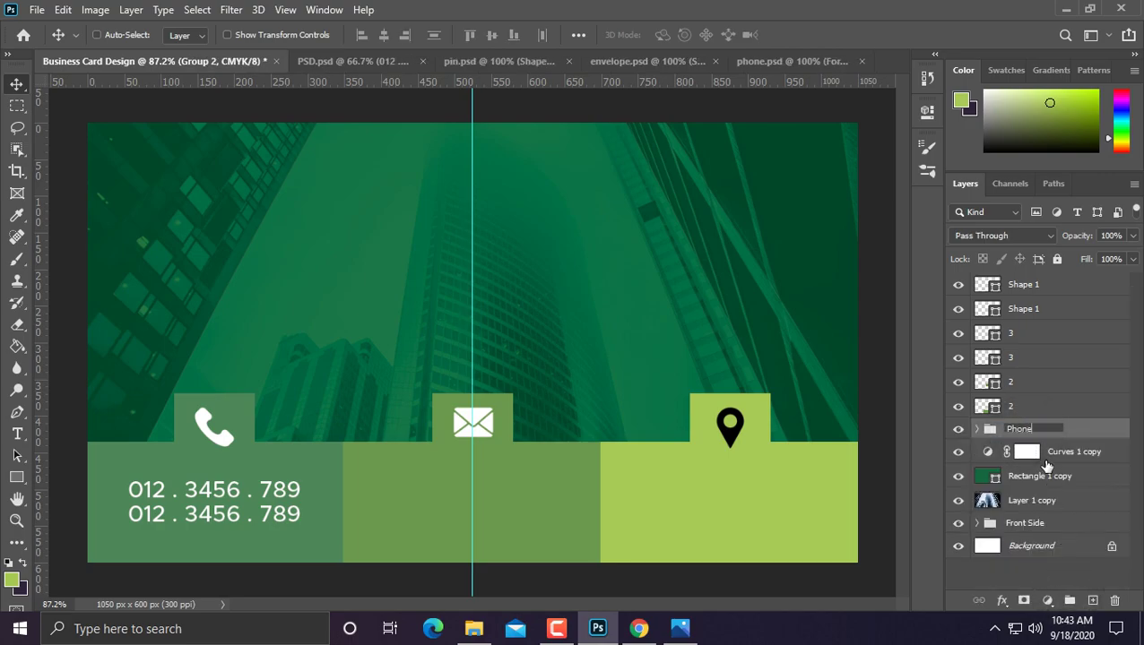
key("Return")
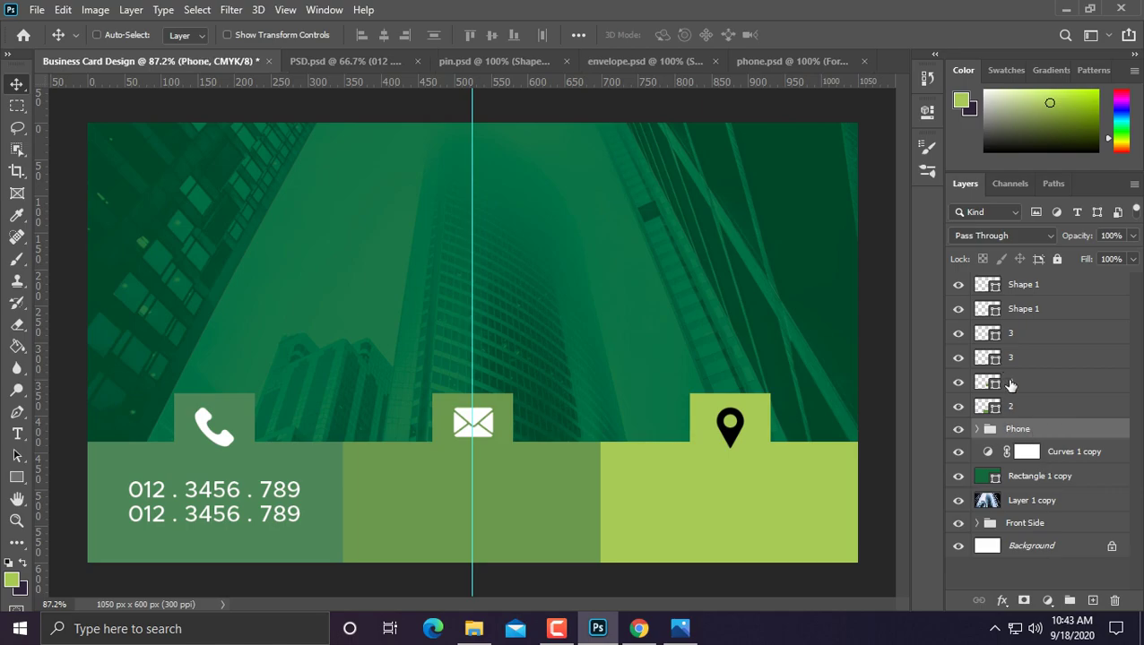
scroll(432, 466, "up", 1)
scroll(359, 462, "up", 1)
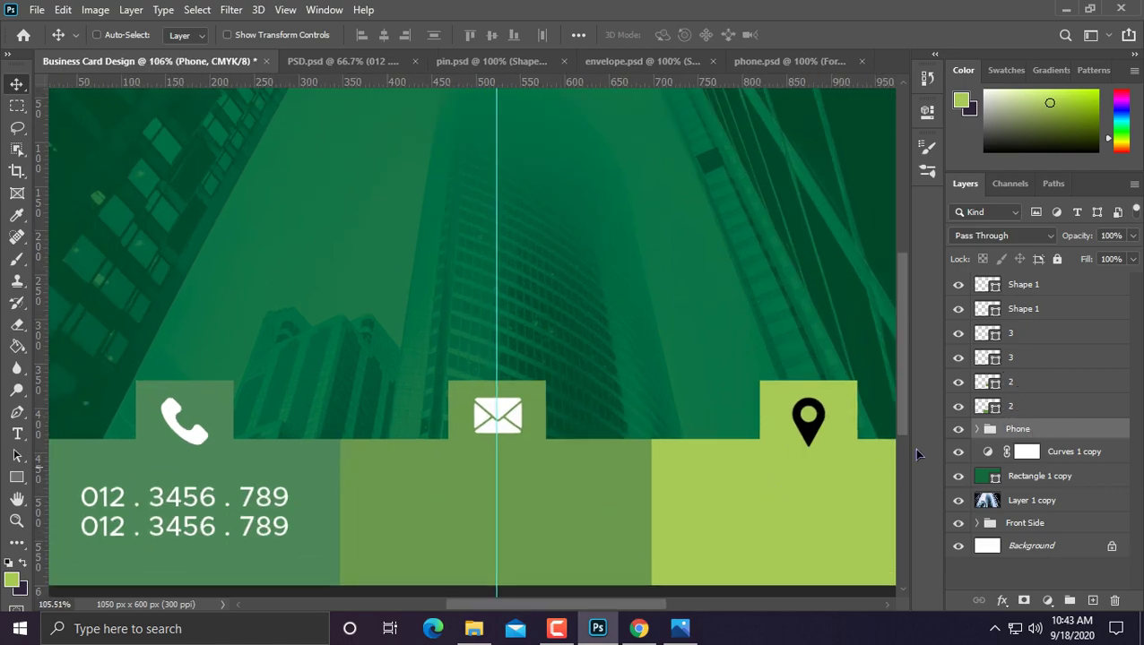
Step: Select both phone-number layers in the Phone group and try shifting and copying them, then undo
left_click(979, 429)
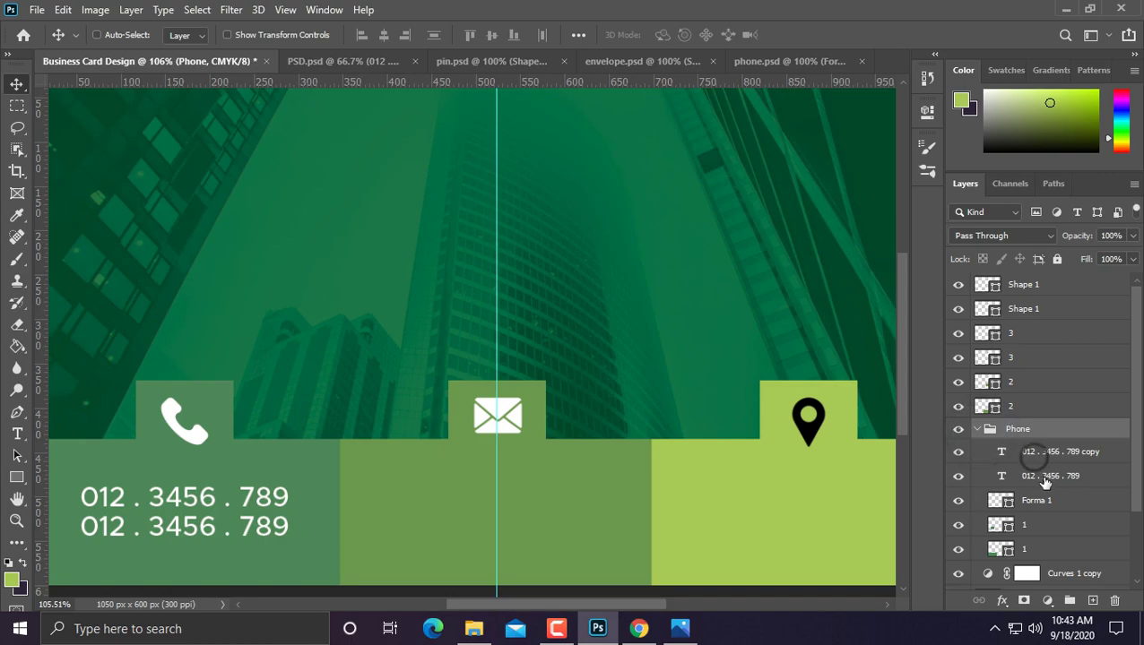
left_click(1045, 451)
left_click(1048, 476, "shift")
key("ctrl+t")
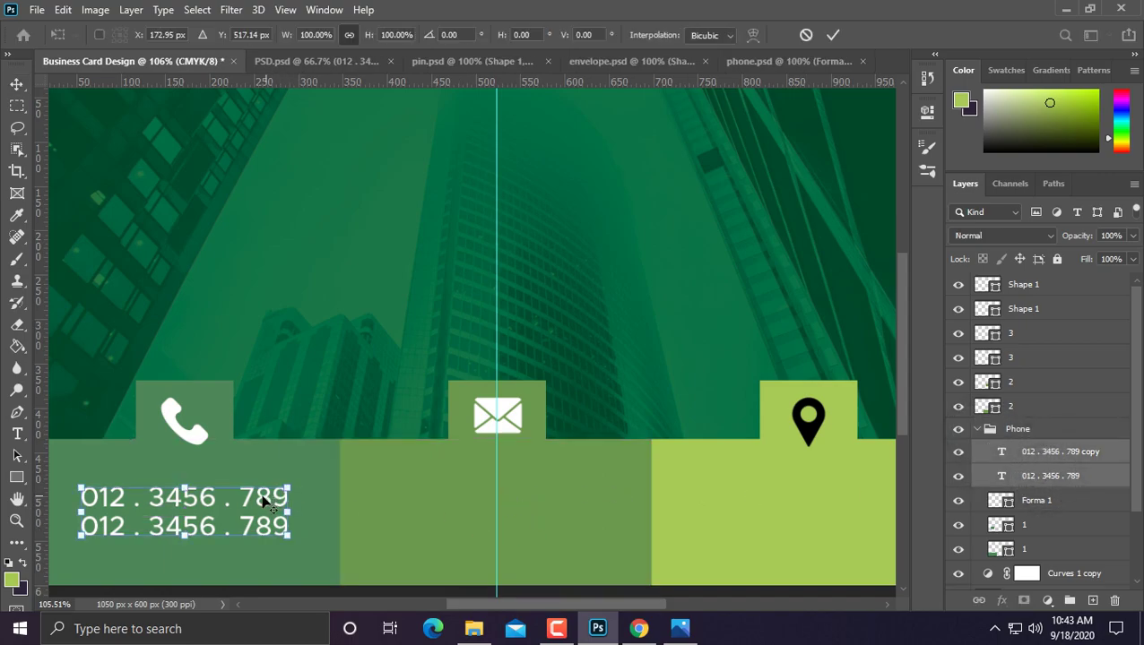
left_click_drag(269, 504, 279, 508)
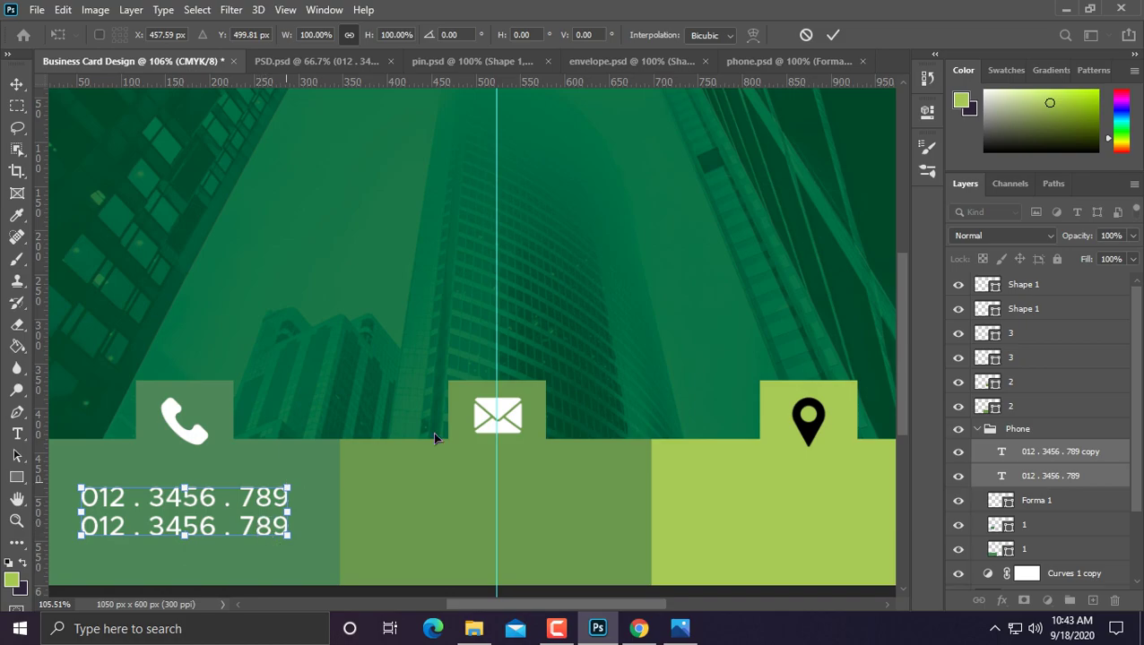
left_click(830, 35)
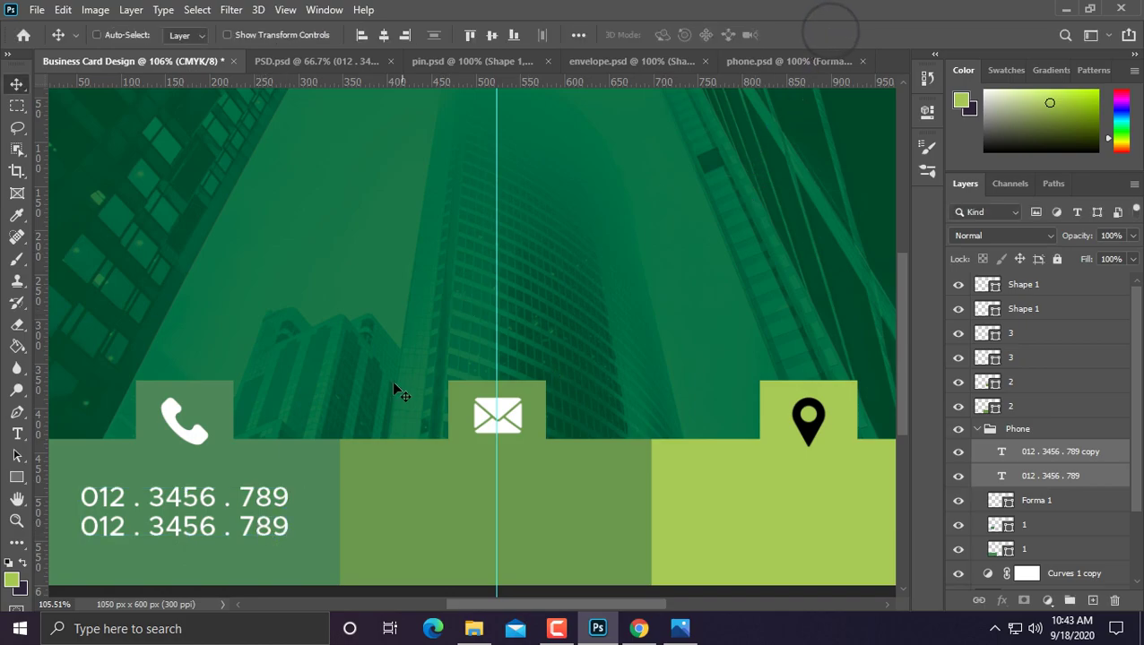
mouse_move(275, 523)
left_mouse_down()
mouse_move(497, 520)
mouse_move(339, 511)
left_mouse_up()
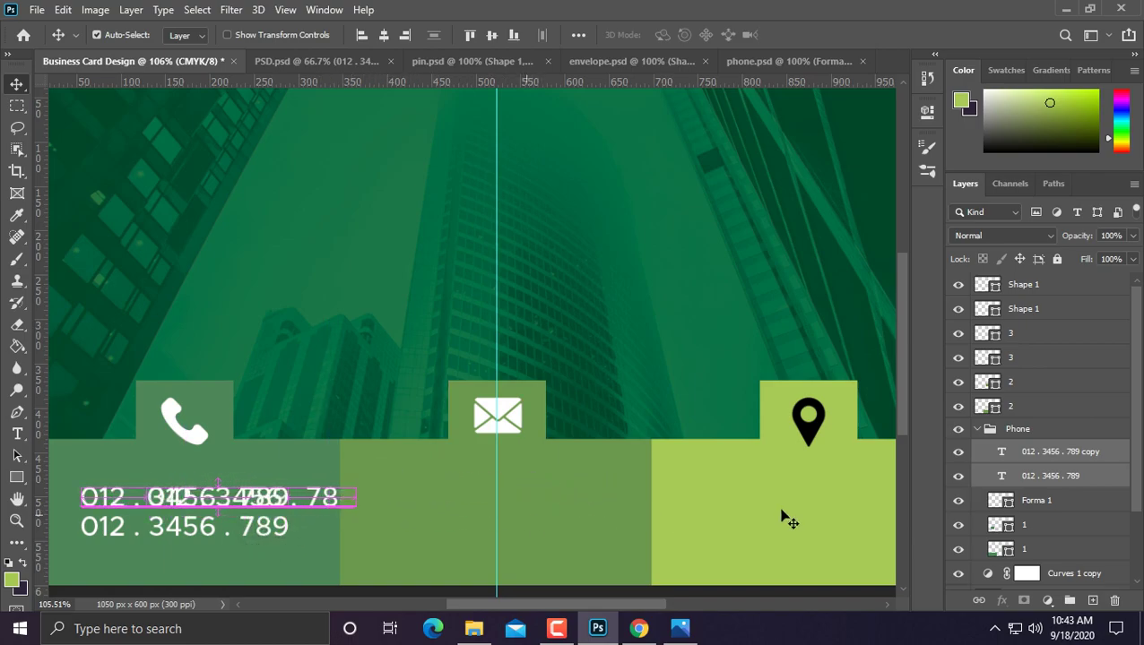
key("ctrl+z")
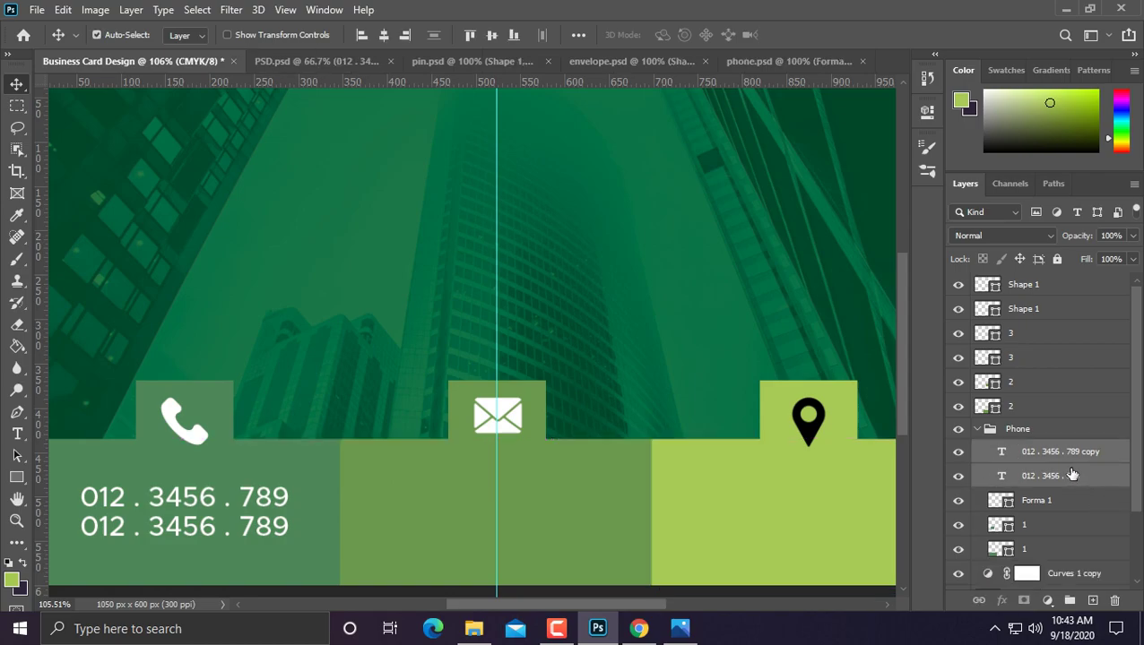
Step: Duplicate both number lines into the middle block and move the copies out of the Phone group
key("ctrl+j")
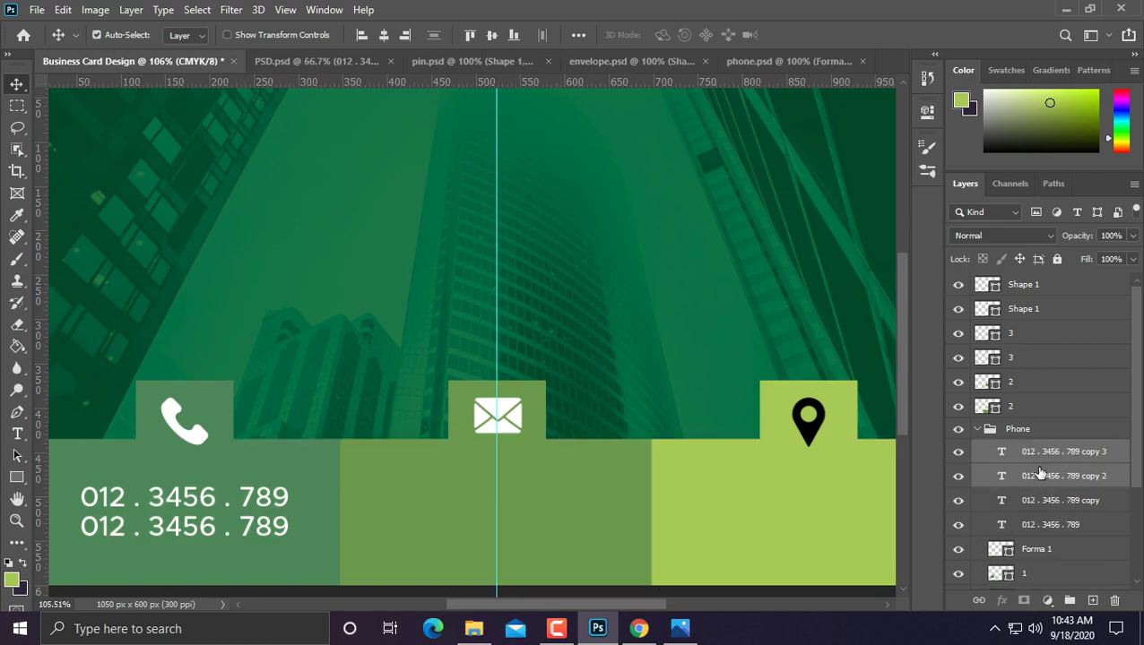
key("ctrl+t")
left_click_drag(267, 509, 579, 512)
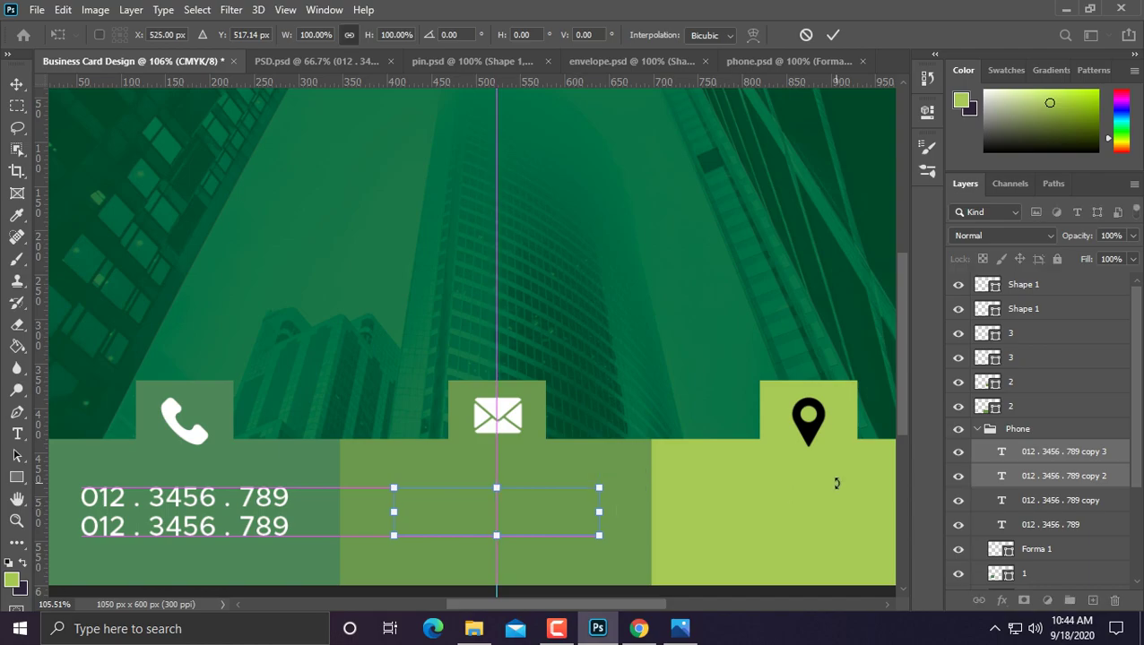
left_click(1066, 431)
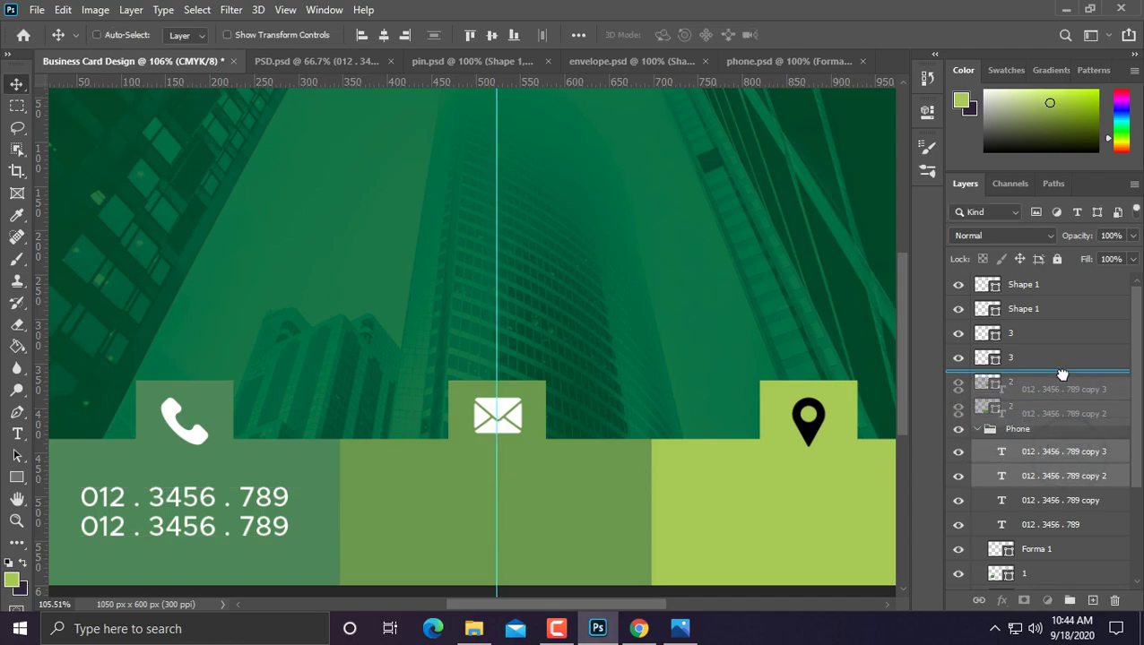
left_click_drag(1066, 431, 1062, 371)
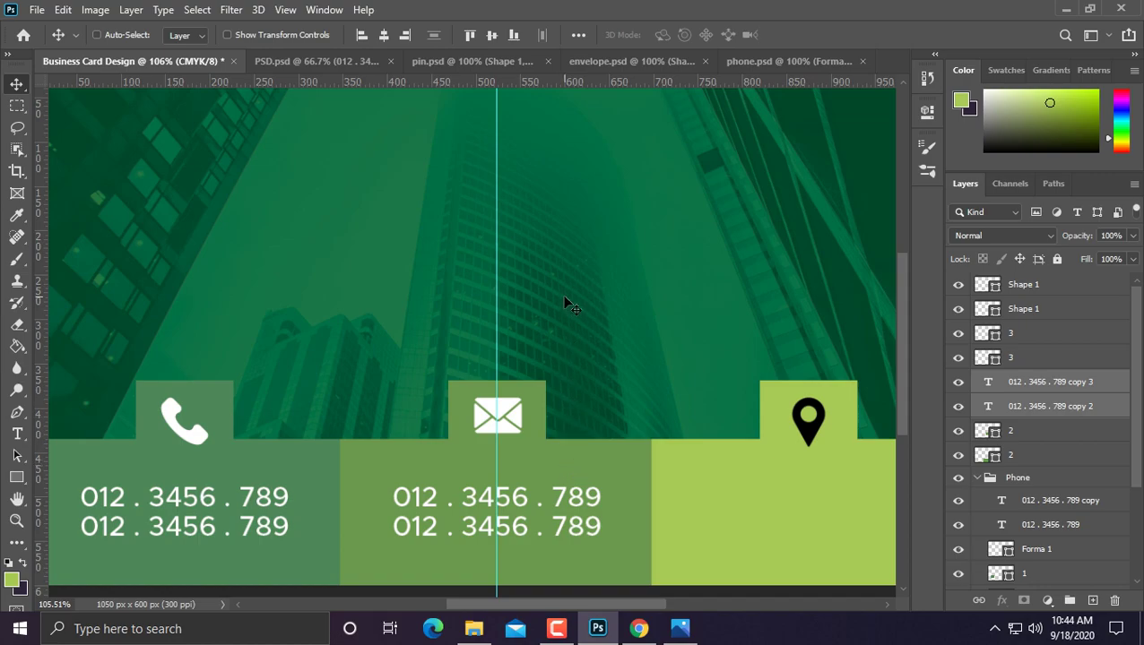
scroll(567, 305, "up", 1)
Step: Replace the middle block's two lines with the placeholder website URL and e-mail address
key("t")
left_click(468, 508)
triple_click(471, 507)
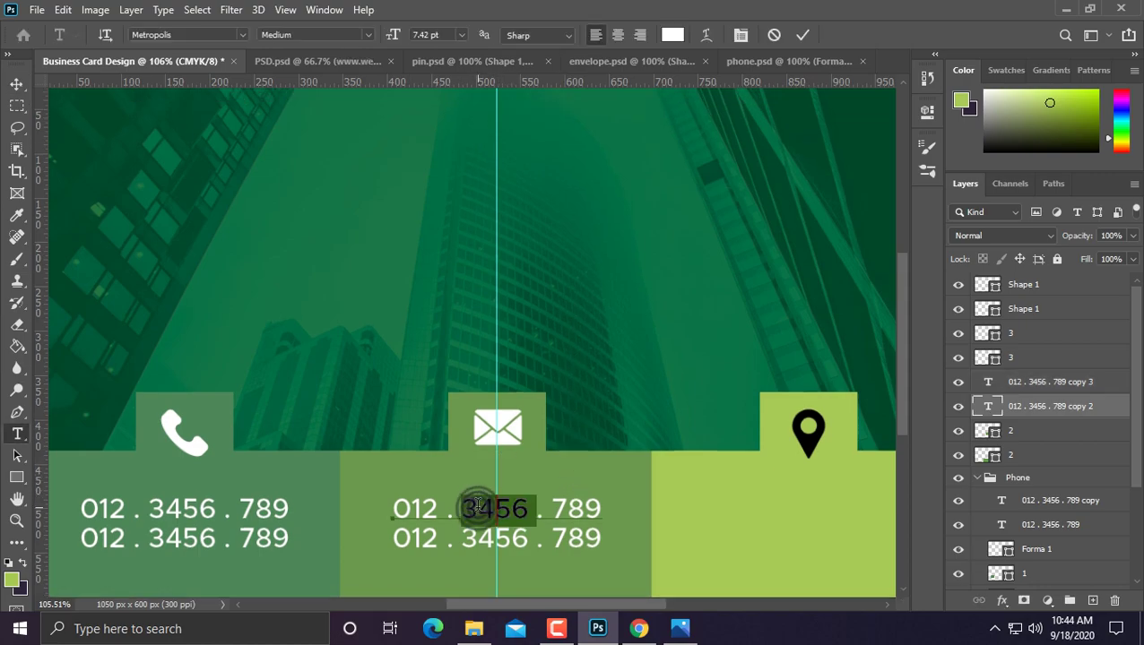
key("ctrl+v")
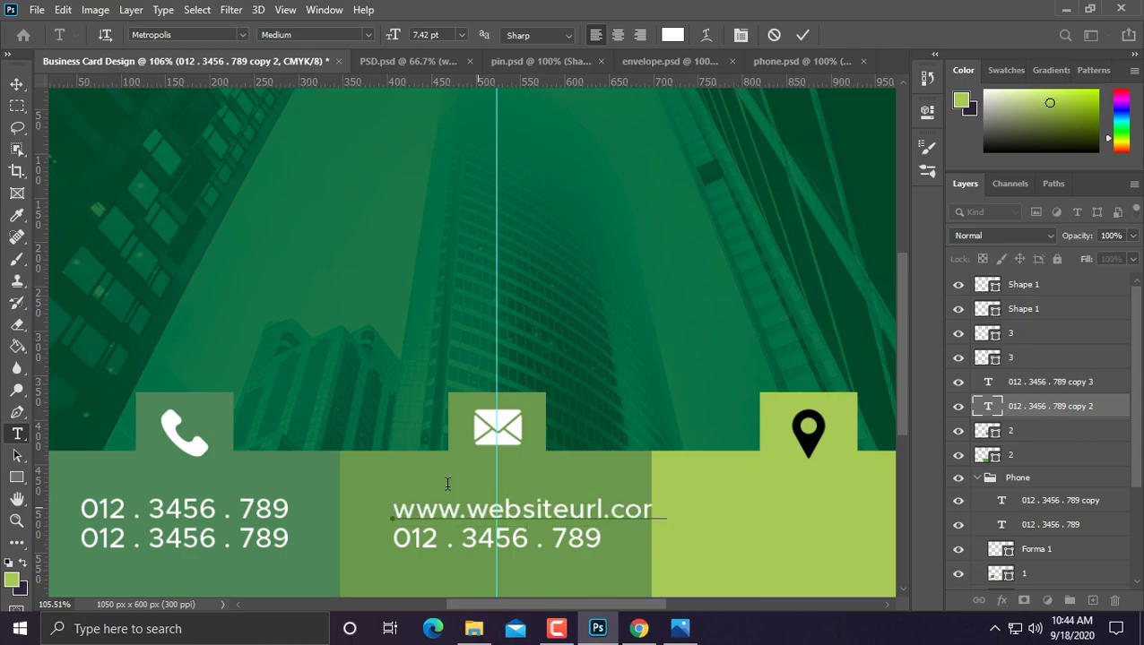
left_click(16, 83)
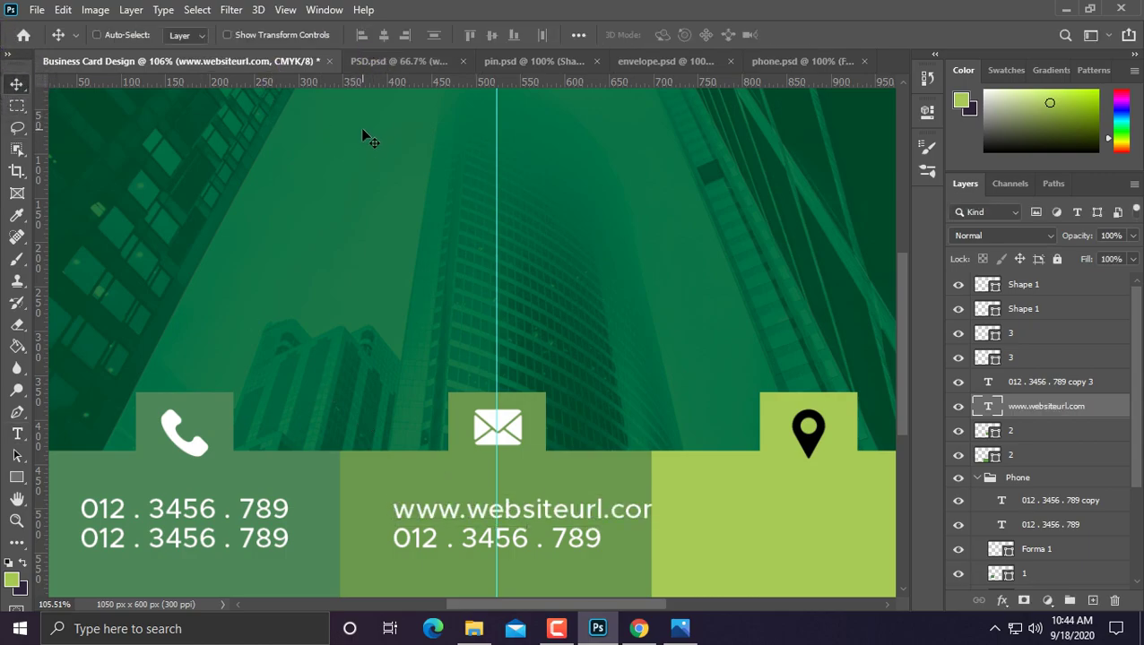
key("t")
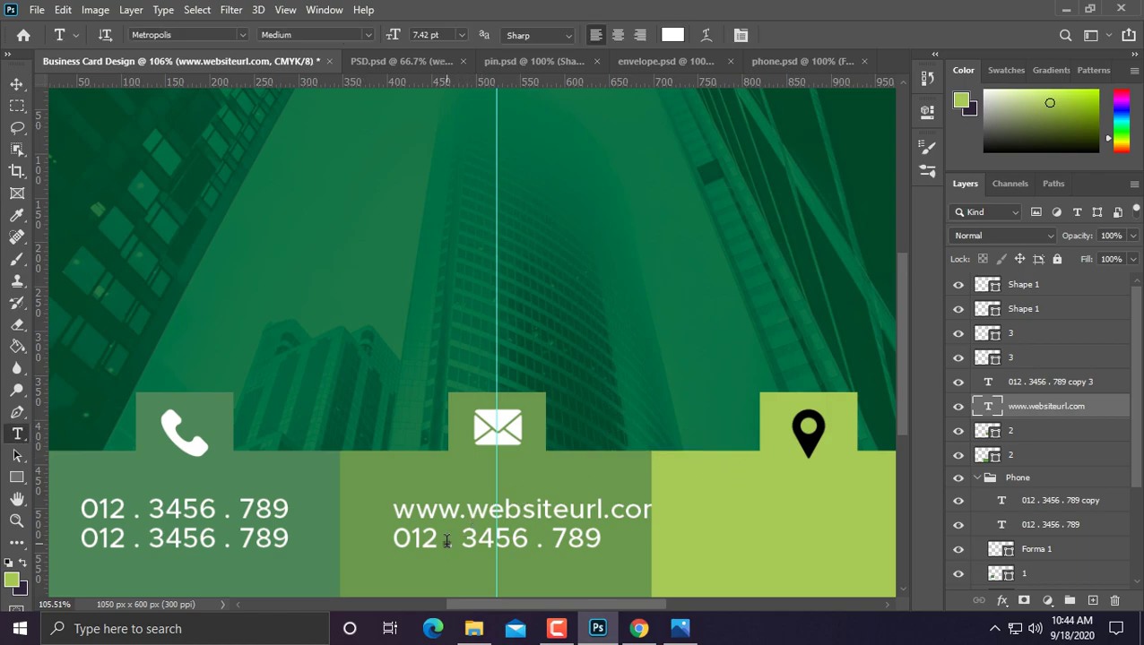
triple_click(445, 539)
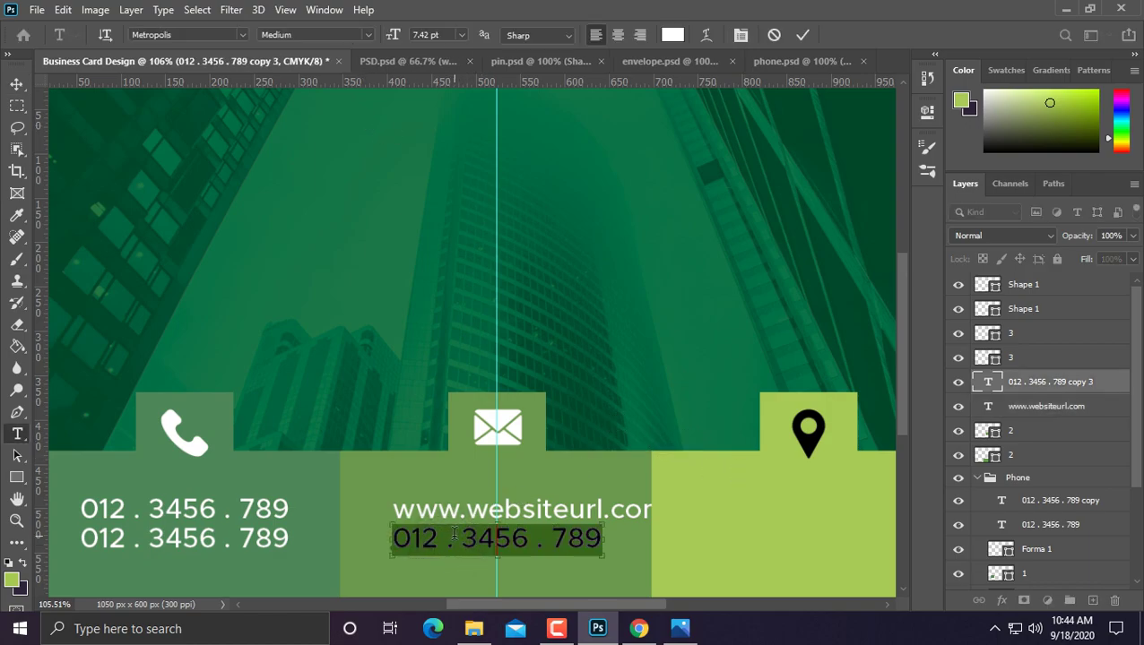
key("ctrl+v")
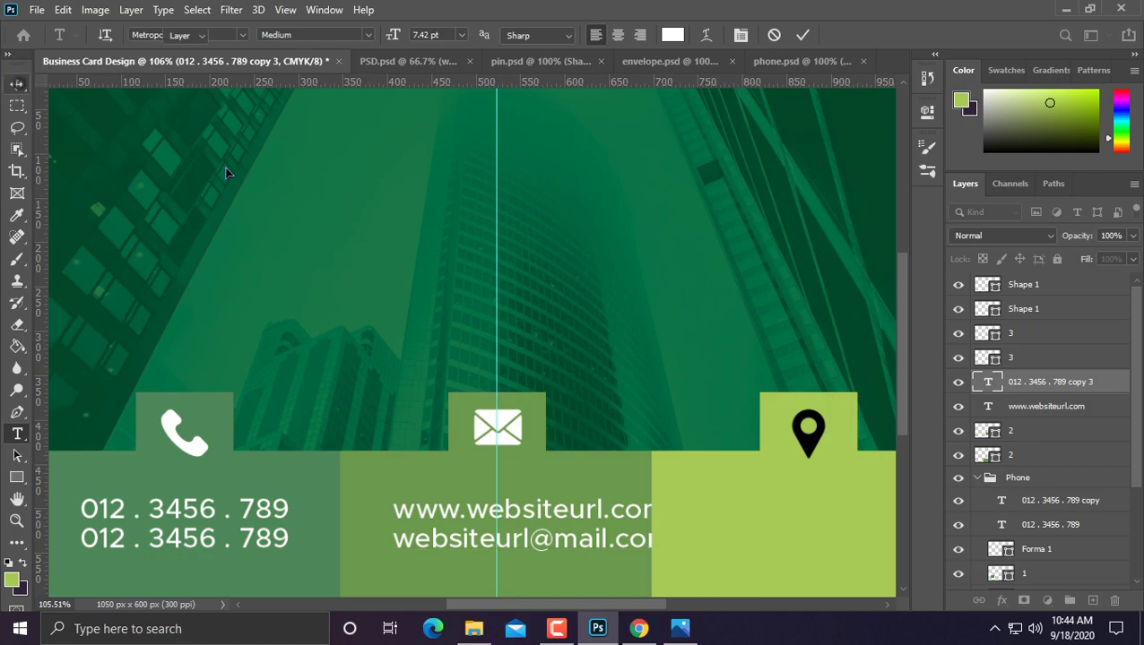
left_click(17, 83)
Step: Centre-align both lines, shift them left to fit the middle panel, and drag a duplicate toward the lime panel
left_click(1061, 408, "shift")
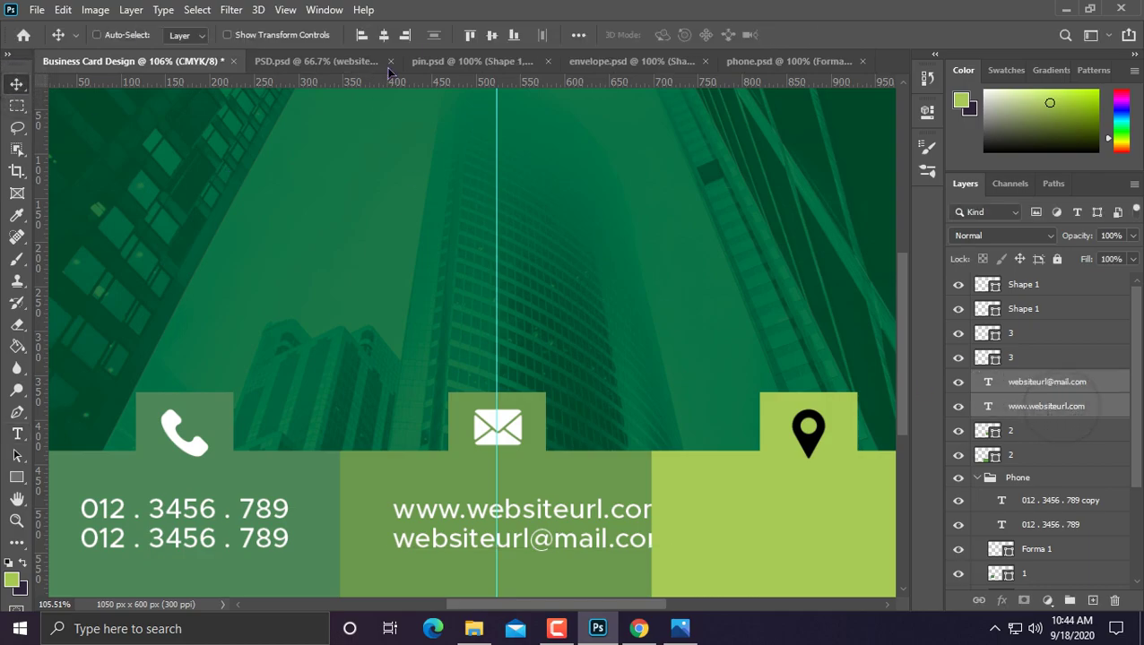
left_click(383, 35)
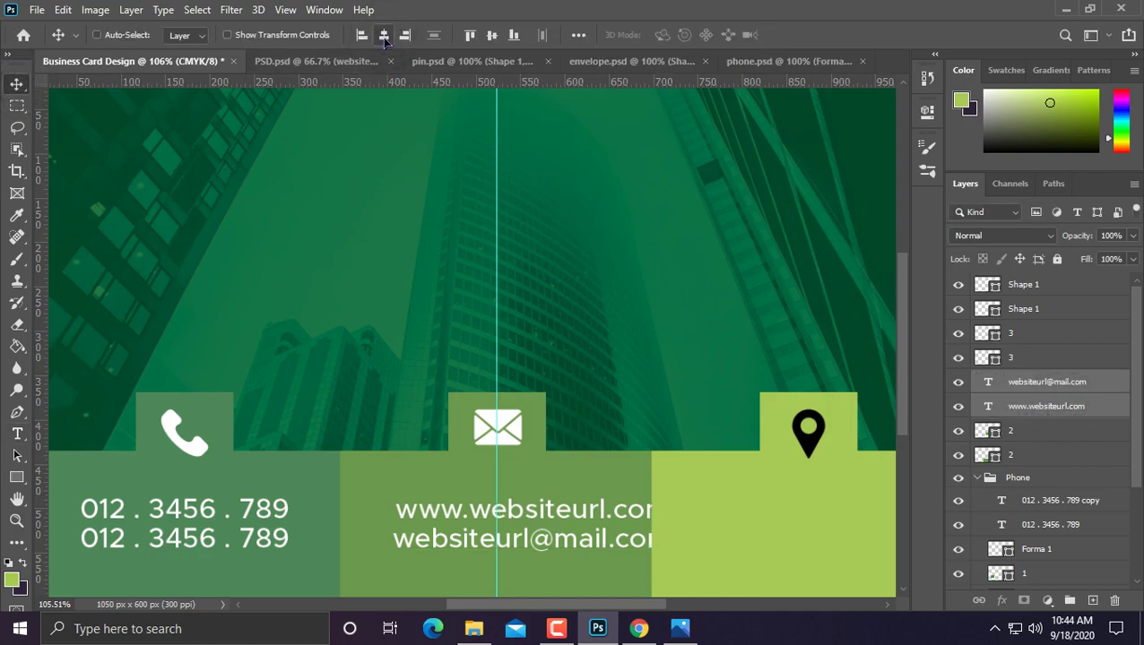
key("ctrl+t")
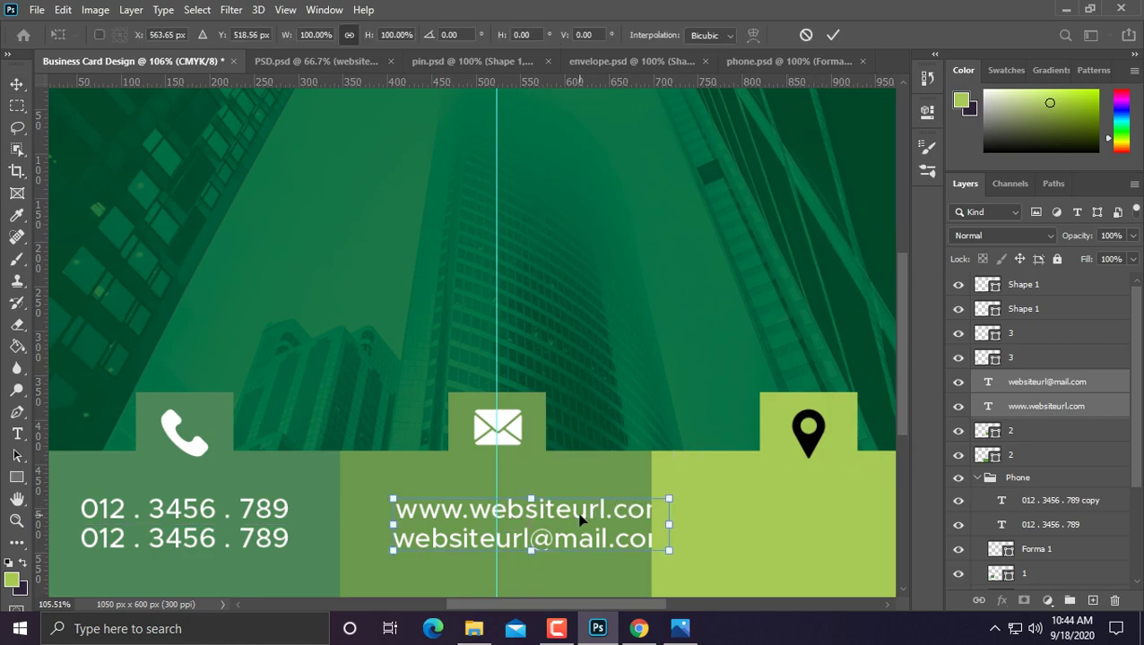
mouse_move(583, 512)
left_mouse_down()
mouse_move(528, 513)
mouse_move(541, 512)
left_mouse_up()
key("Return")
scroll(556, 484, "down", 2)
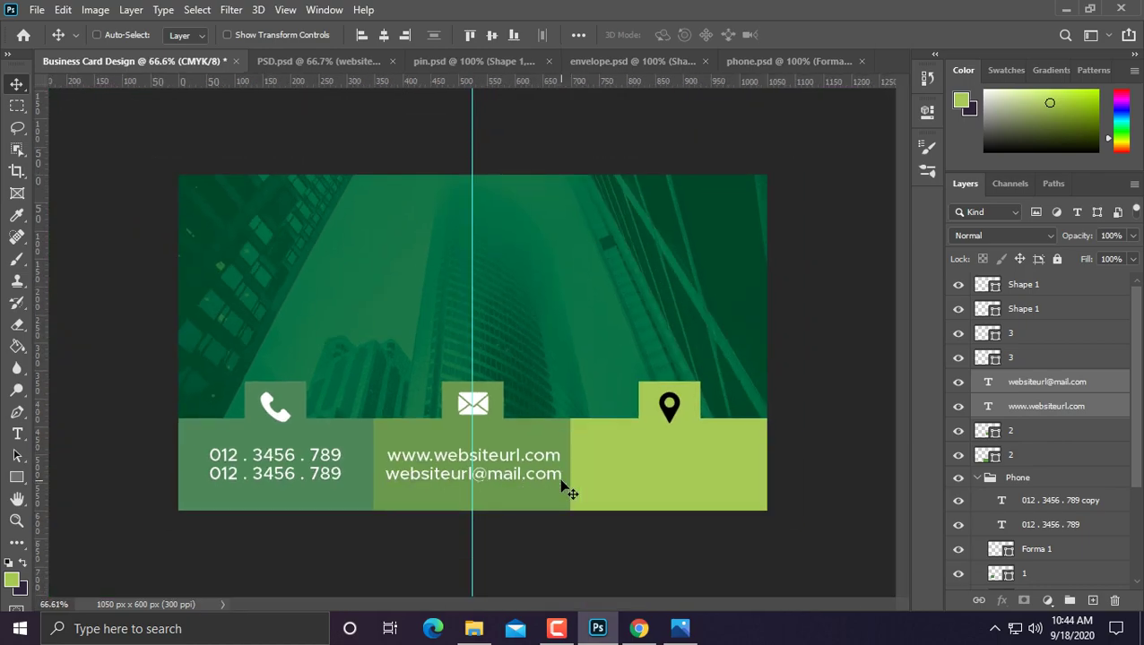
scroll(556, 484, "up", 1)
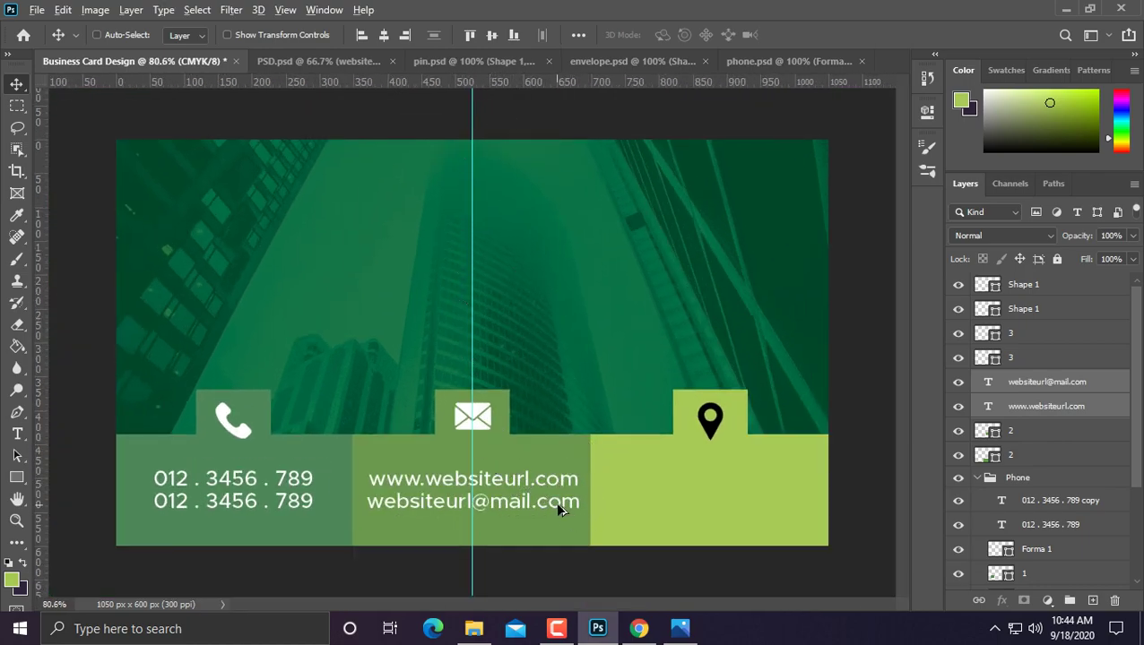
left_click_drag(557, 509, 762, 528)
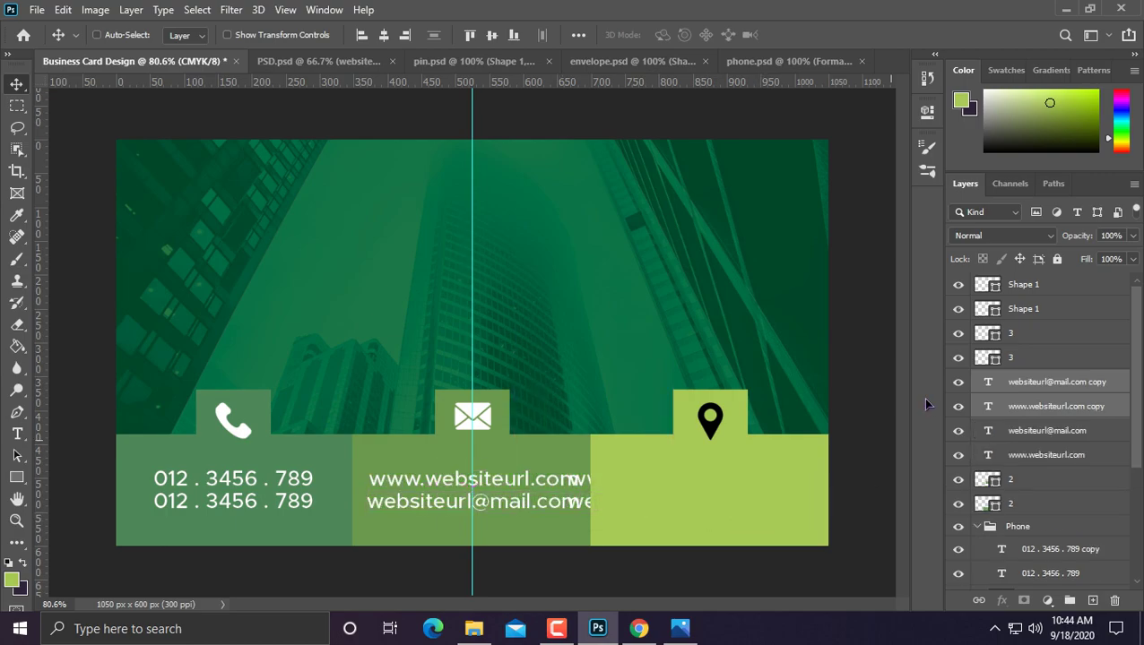
Step: Undo the duplicate and copy the e-mail line into the lime panel, moving its layer up
key("ctrl+z")
left_click(1042, 385)
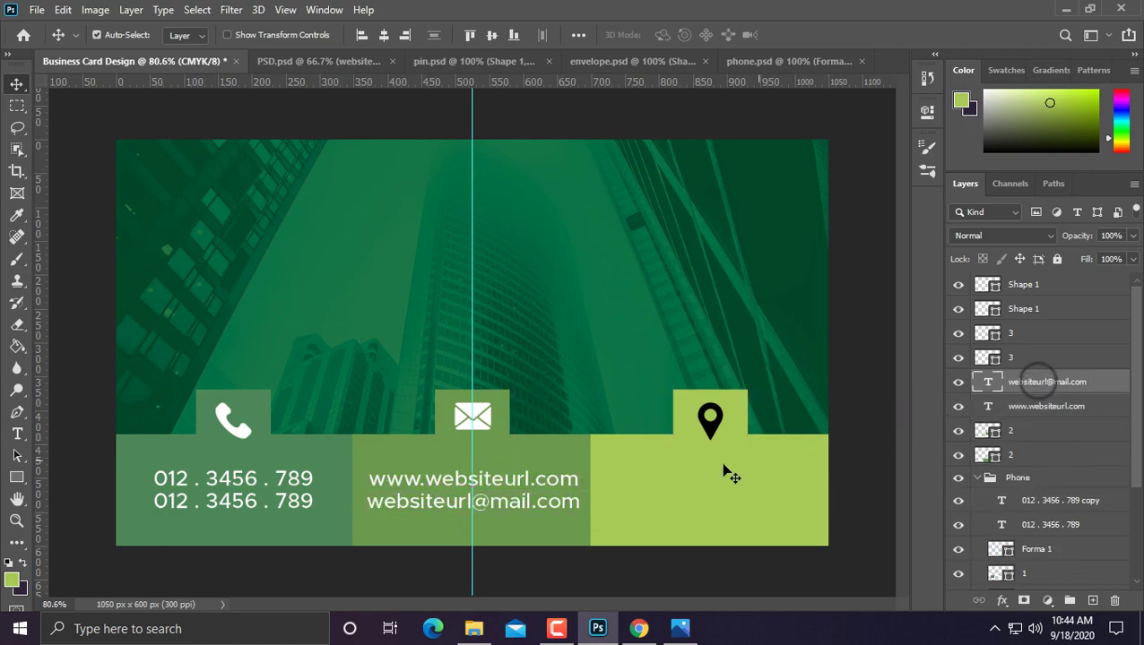
left_click_drag(554, 485, 805, 496)
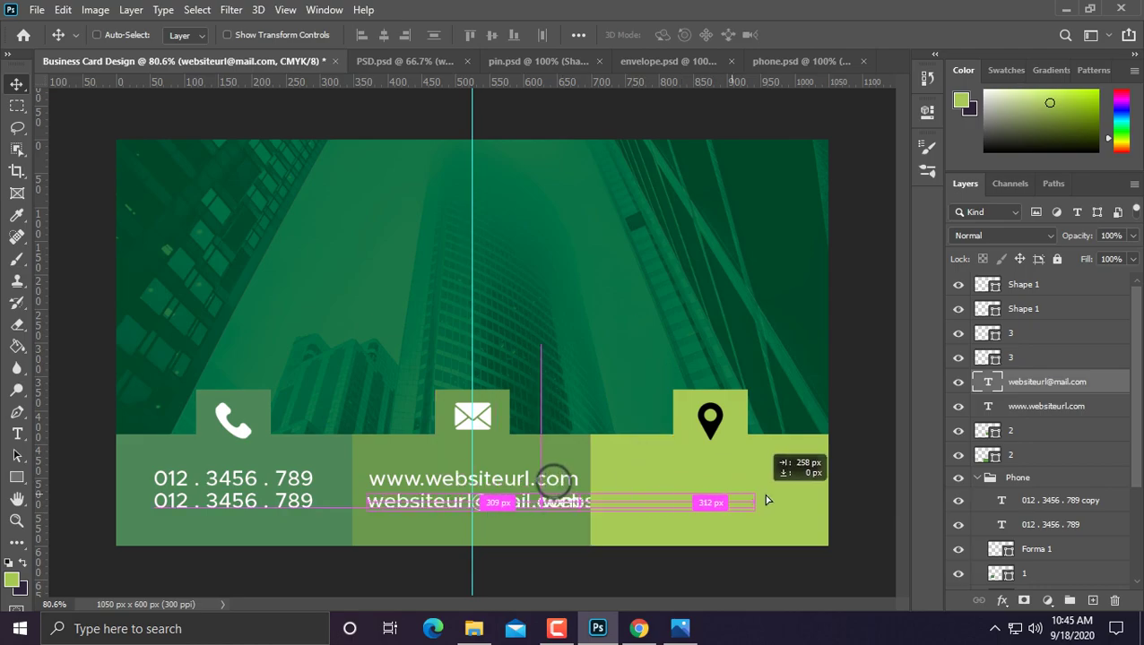
left_click_drag(1087, 382, 1066, 323)
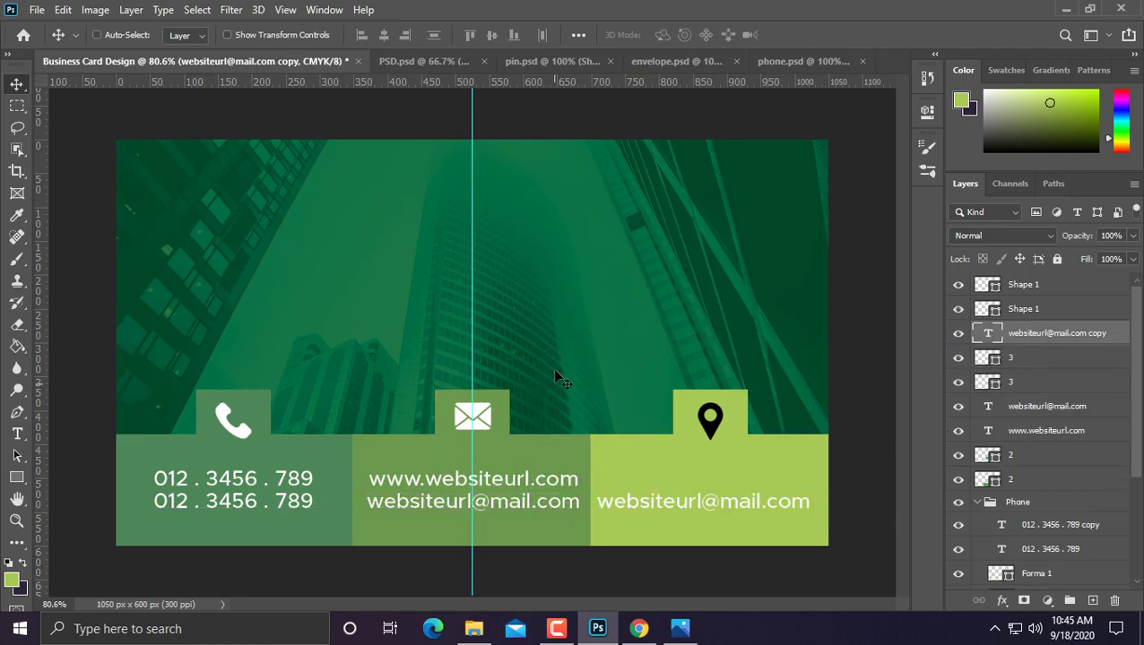
Step: Replace the copied text with the two-line placeholder street address, placed under the pin
key("t")
double_click(642, 501)
left_click(642, 502)
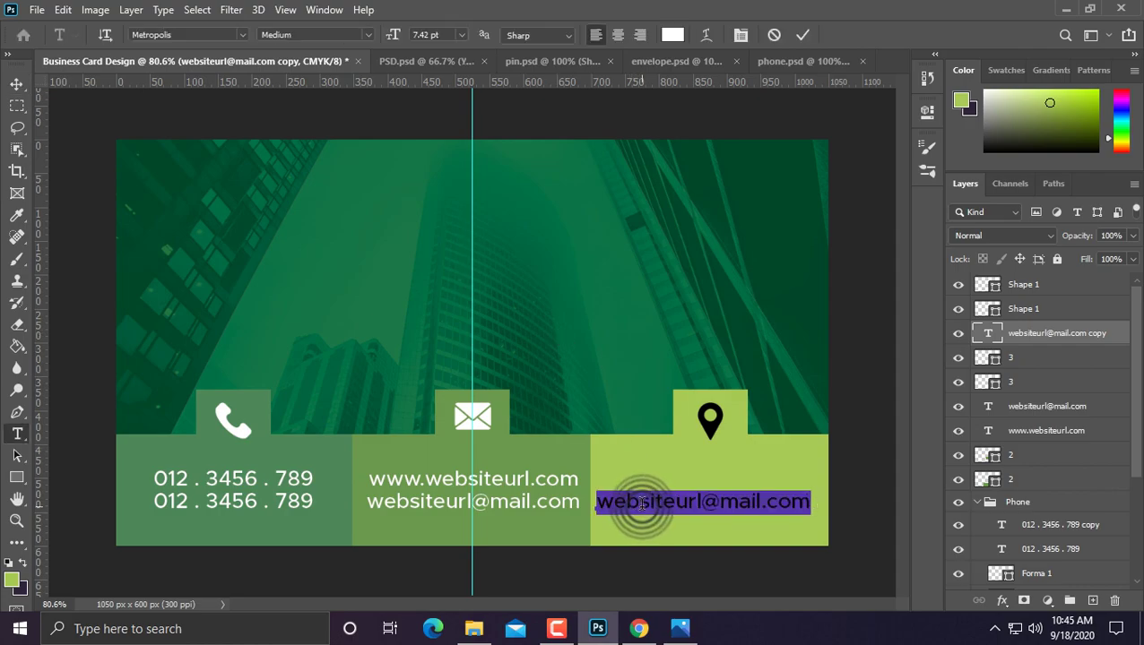
key("ctrl+v")
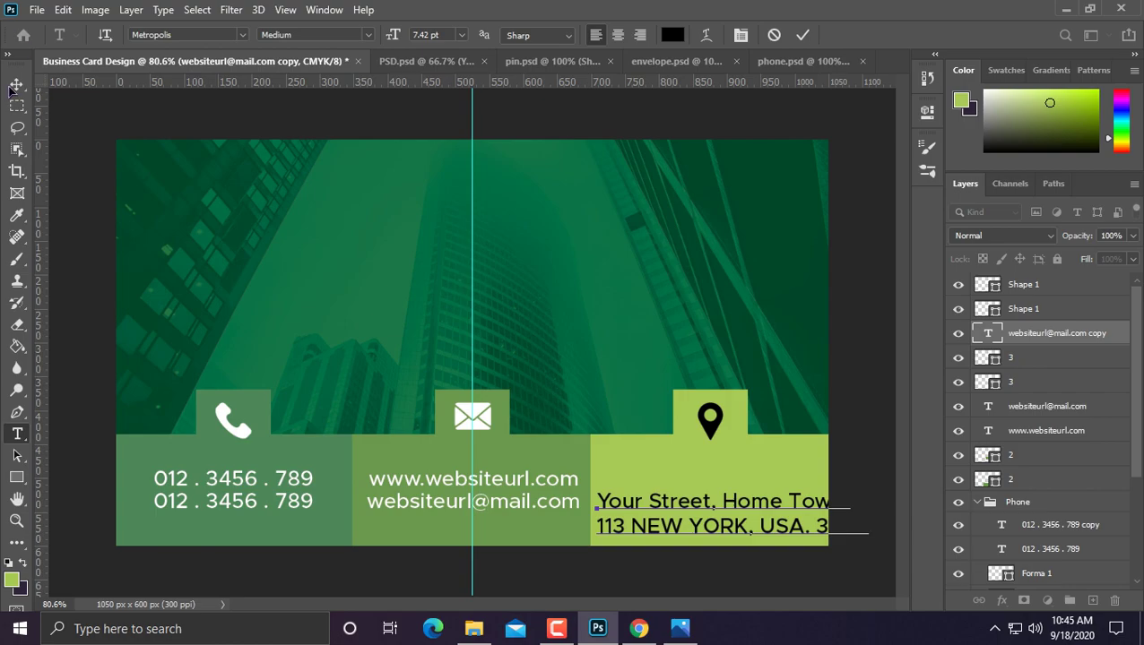
left_click(16, 85)
left_click_drag(776, 505, 757, 485)
Step: Scale the address to about 83% to fit the lime panel, then zoom to review the card
key("ctrl+t")
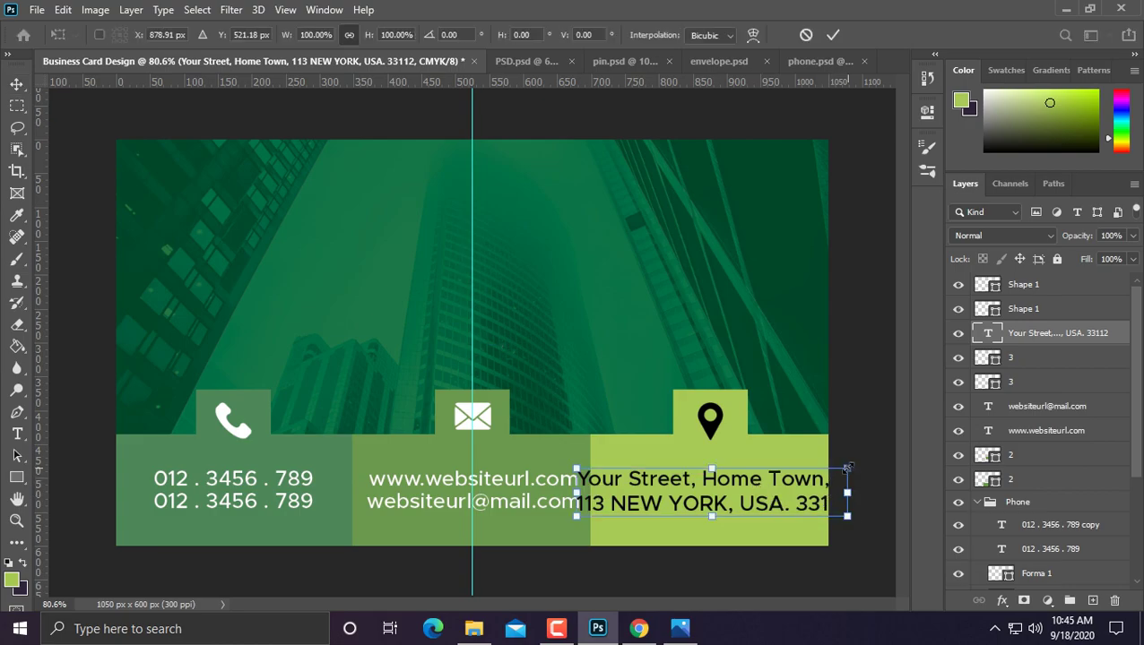
left_click_drag(846, 467, 772, 493)
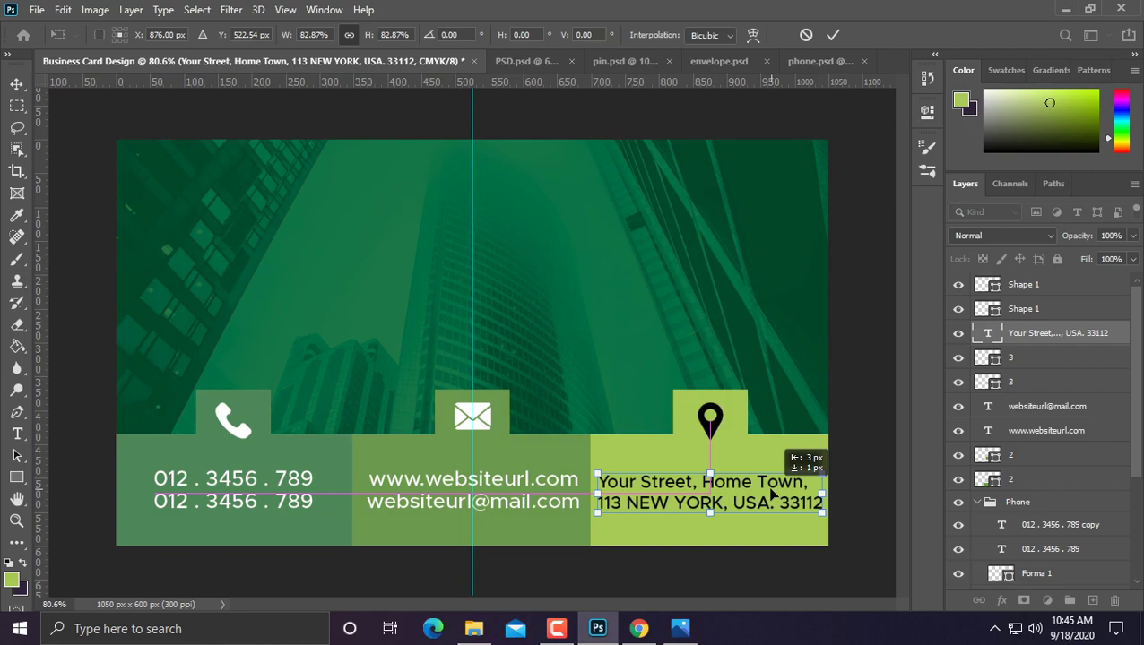
key("Return")
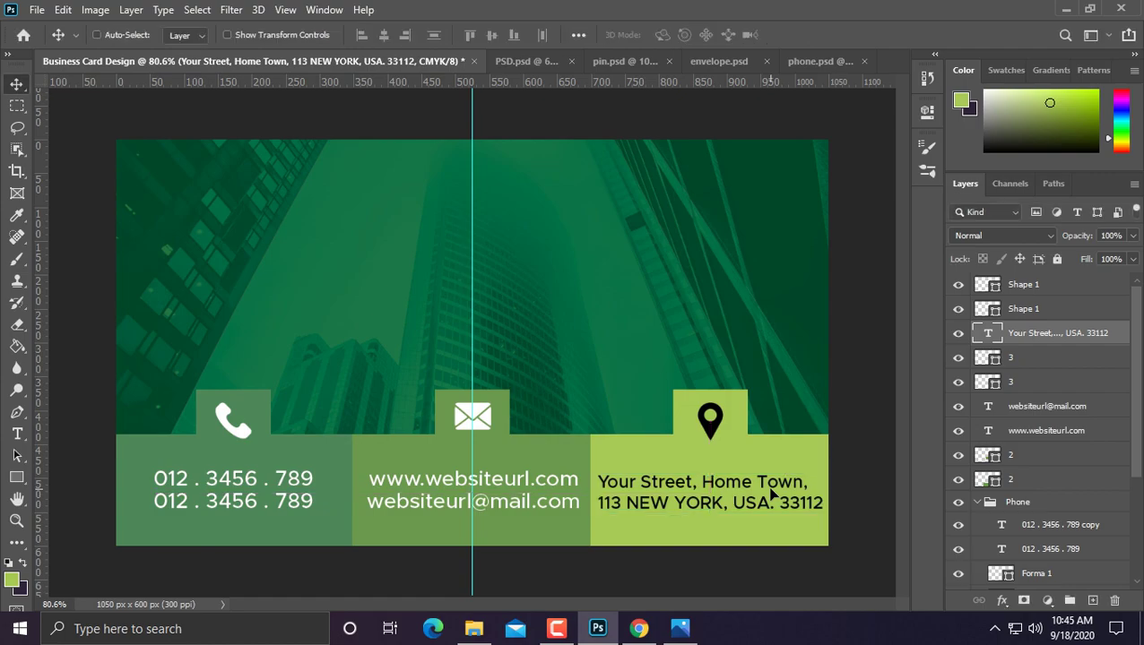
key("ctrl+minus")
key("ctrl+minus")
key("ctrl+plus")
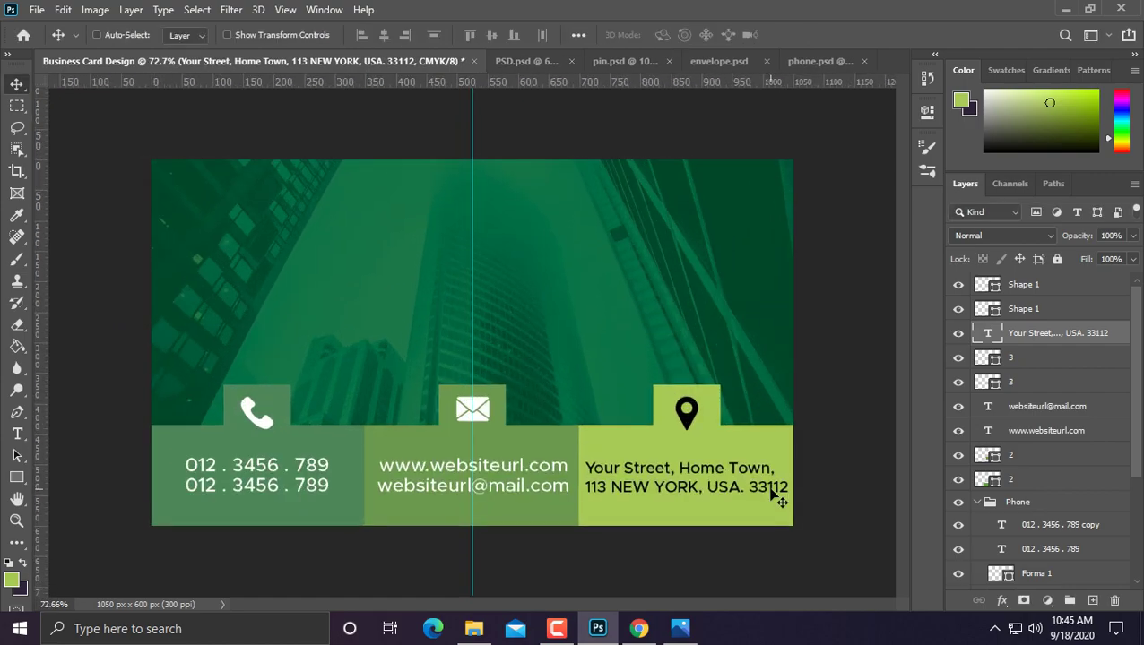
key("ctrl+plus")
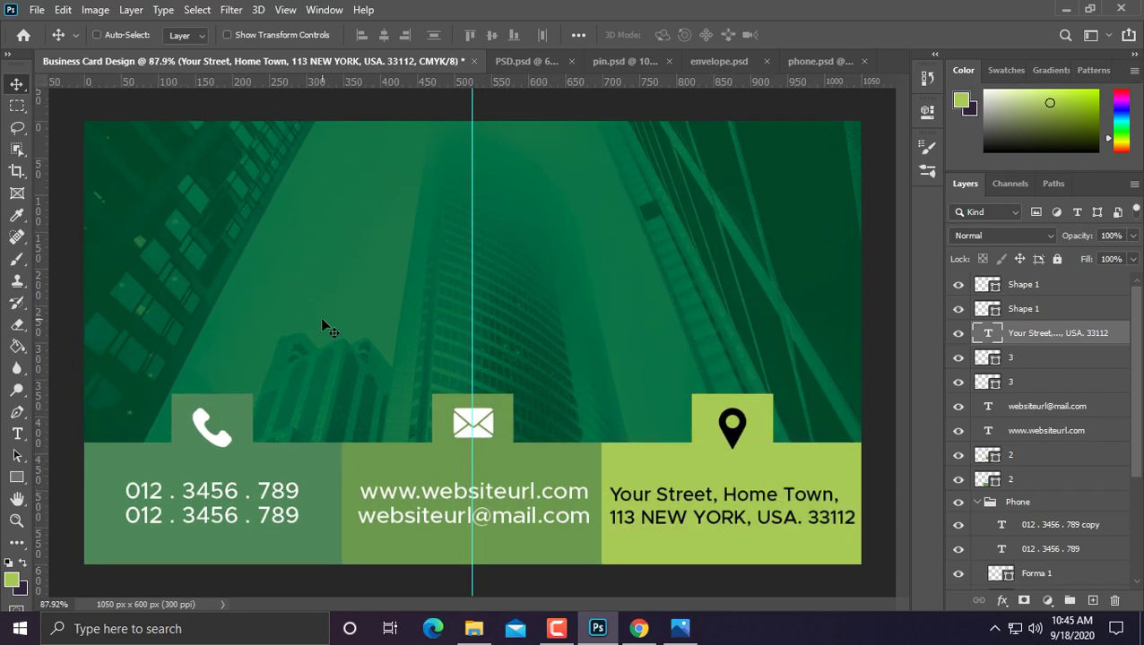
key("ctrl+minus")
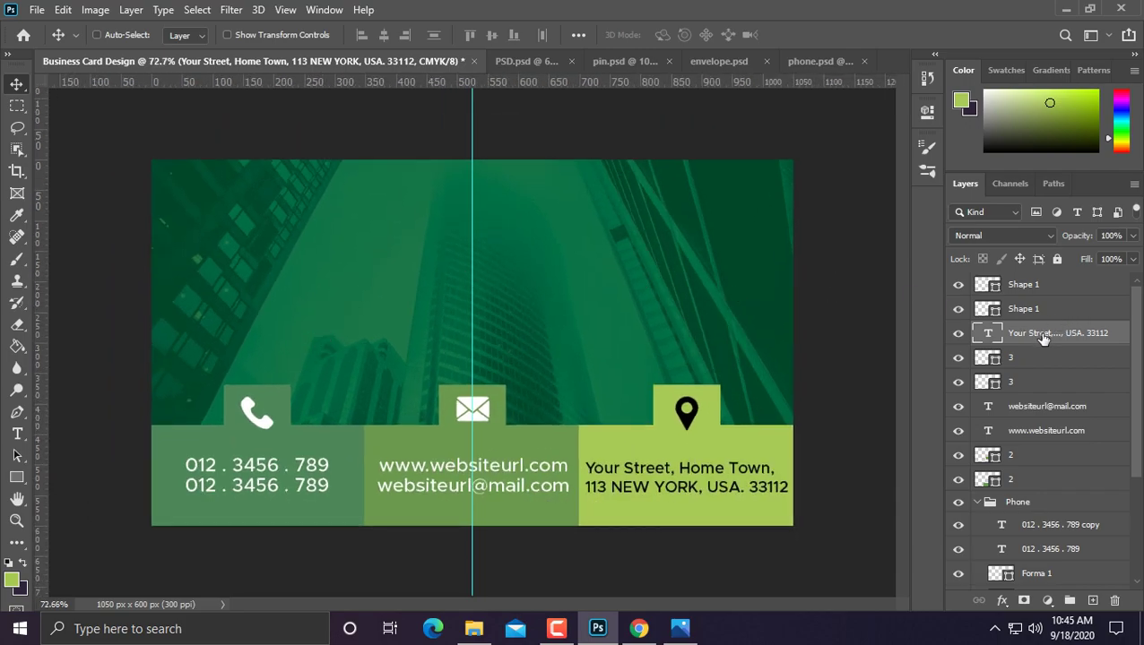
left_click(1039, 385)
left_click_drag(1030, 309, 1043, 439)
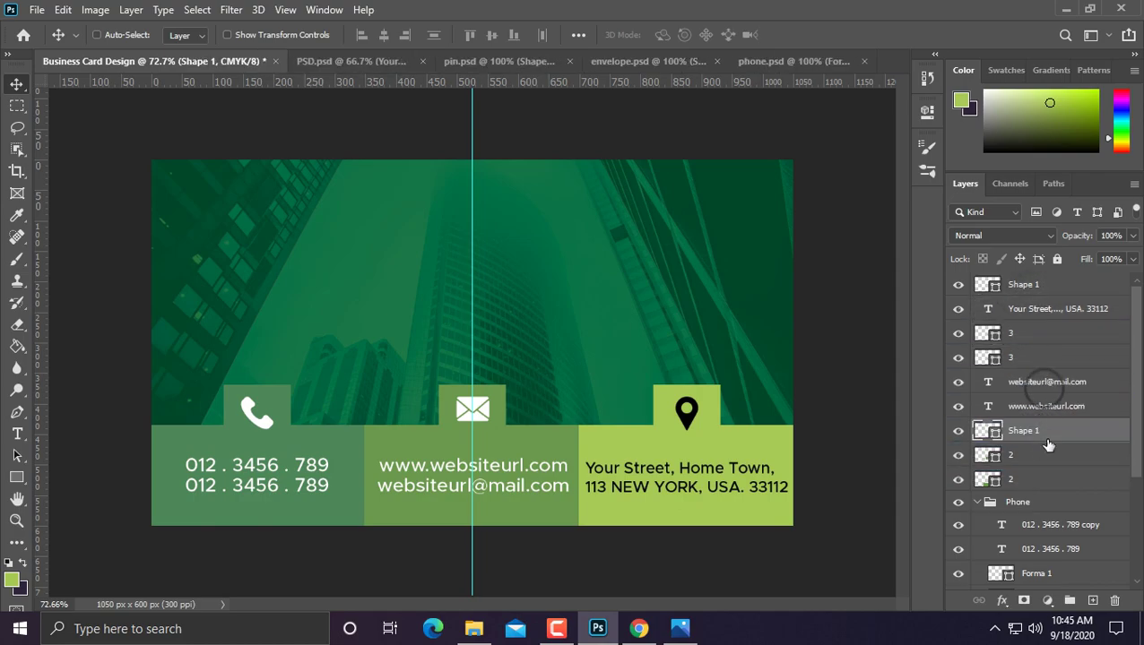
left_click(1044, 384)
left_click(1035, 480, "shift")
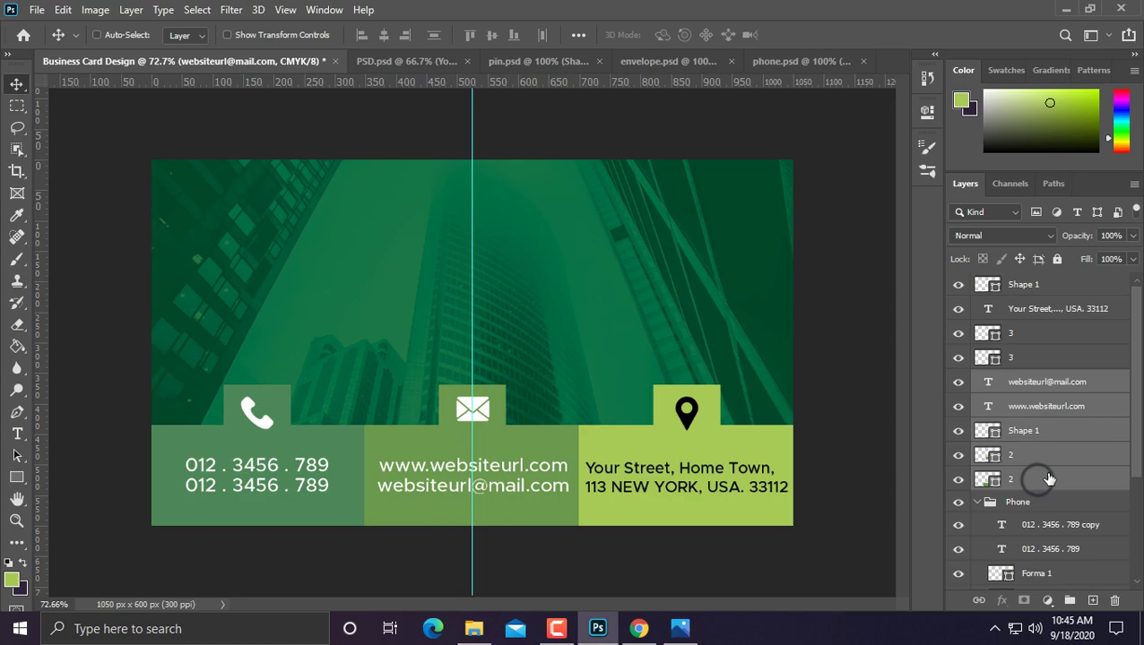
left_click(1070, 600)
left_click(958, 381)
left_click(958, 381)
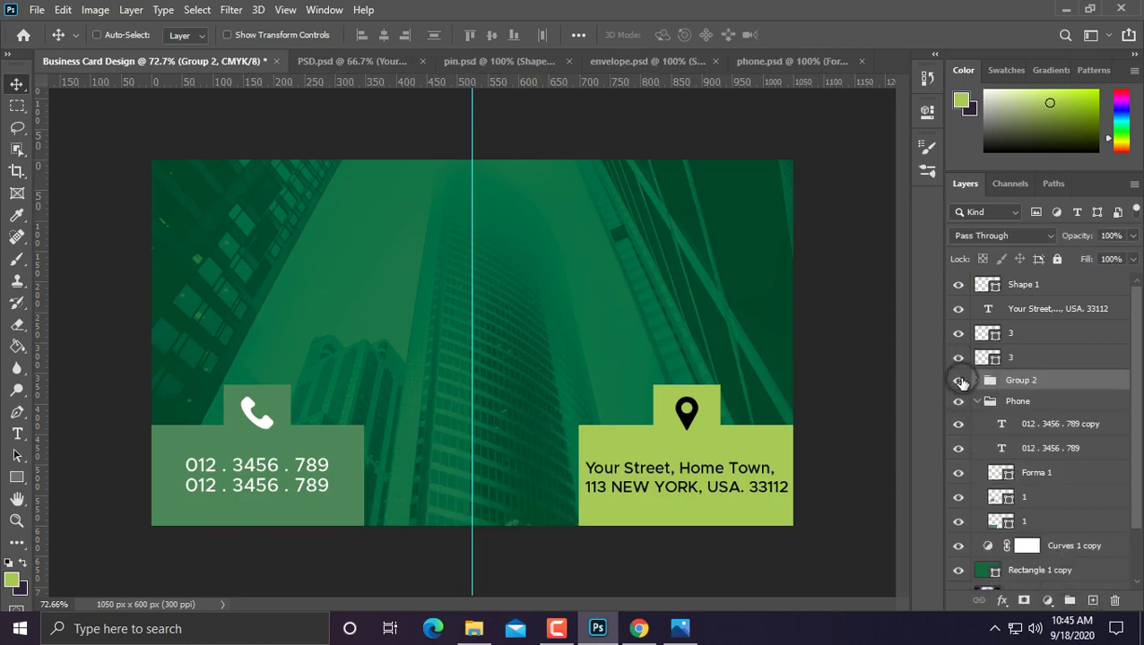
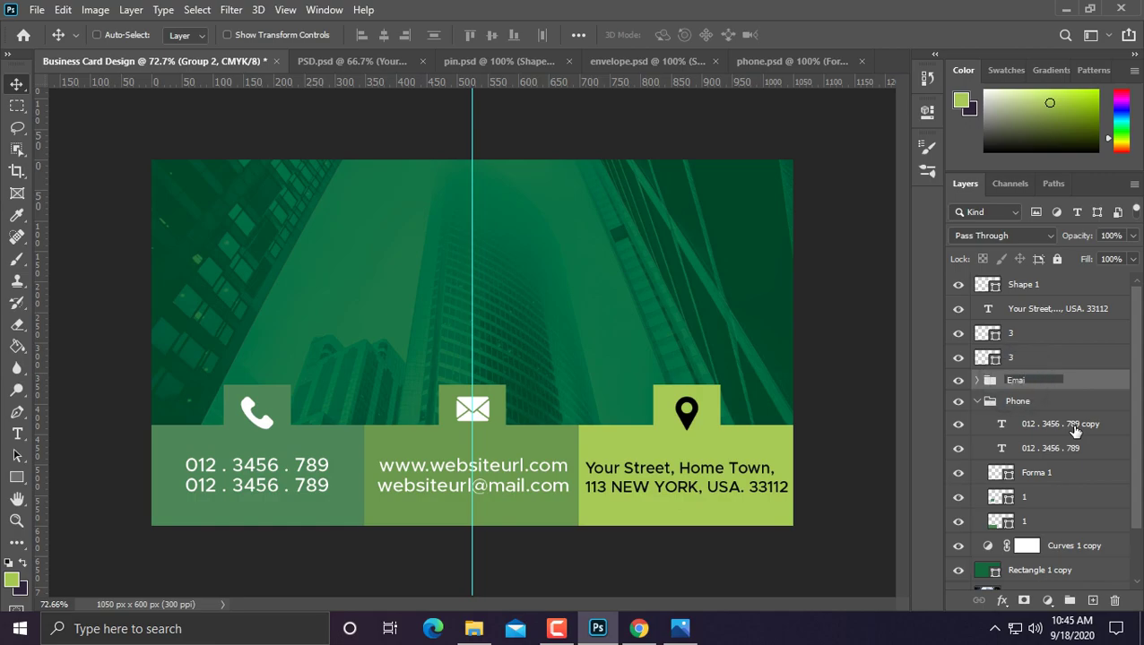
Step: Confirm the Email group name, move Shape 1 below Your Street, and select the four address layers
key("Return")
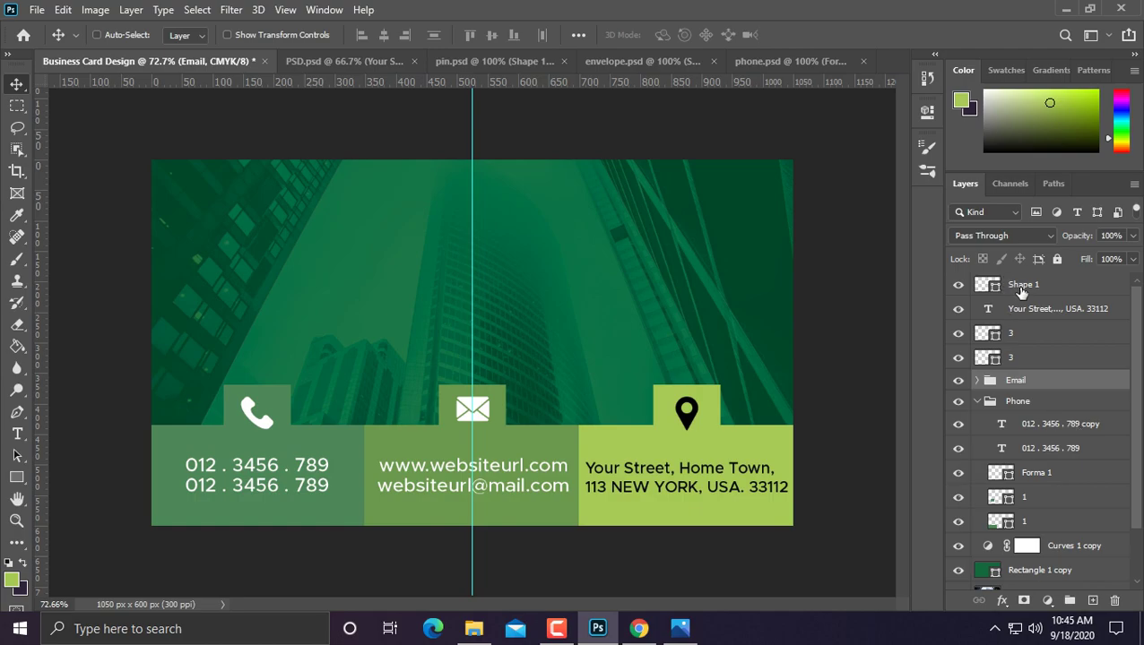
left_click_drag(1022, 291, 1030, 327)
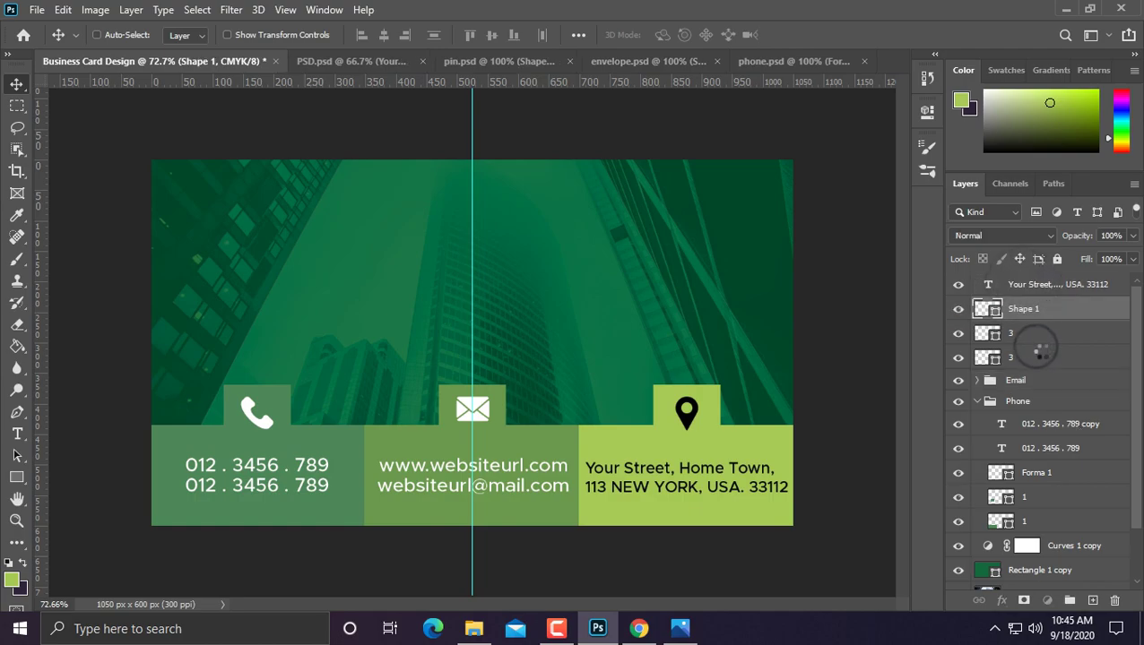
left_click(1040, 334)
left_click(1043, 357, "shift")
left_click(1037, 308, "shift")
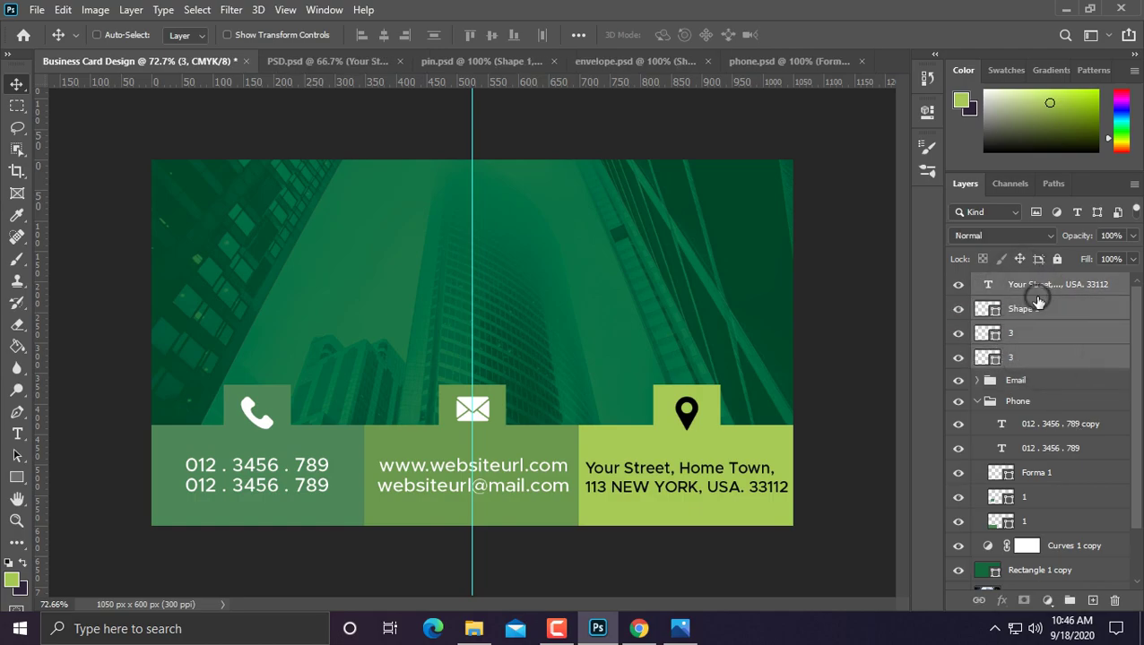
Step: Group the selected address layers and name the group 'Loaction'
key("ctrl+g")
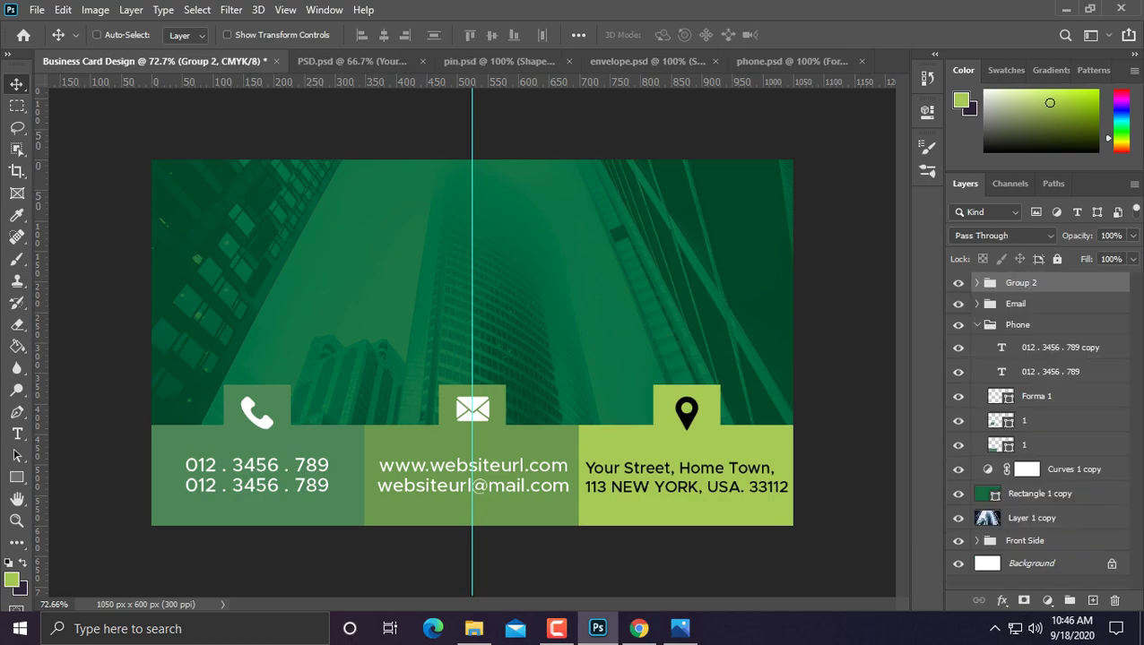
double_click(1021, 283)
type("Loaction")
key("Return")
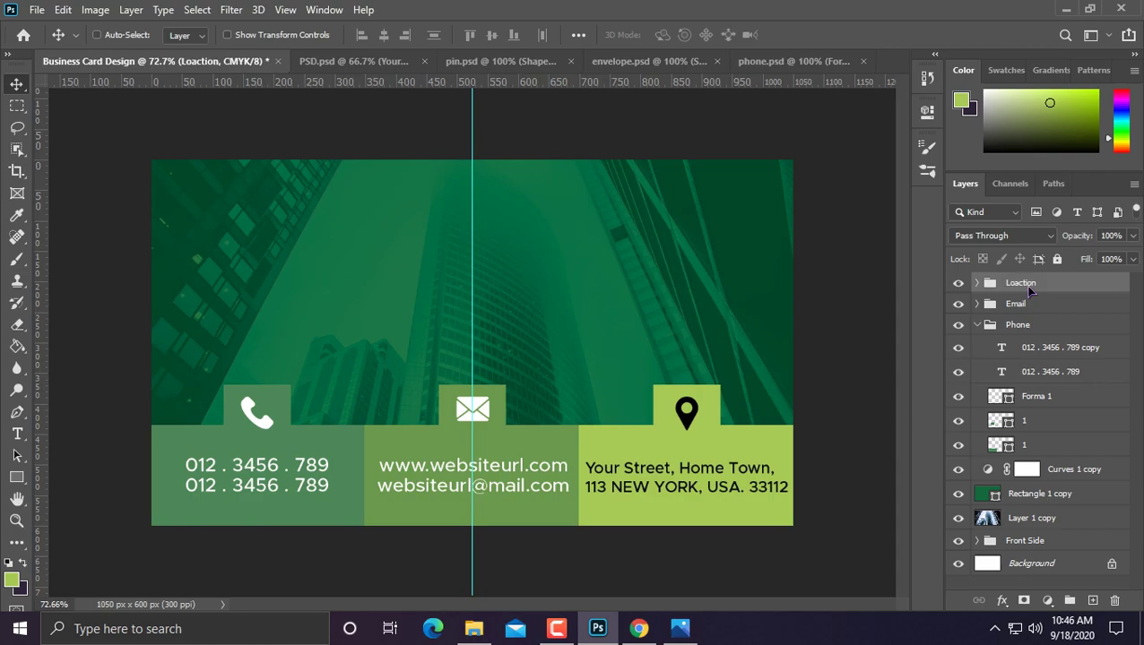
Step: Collapse the Phone group in the Layers panel
left_click(984, 330)
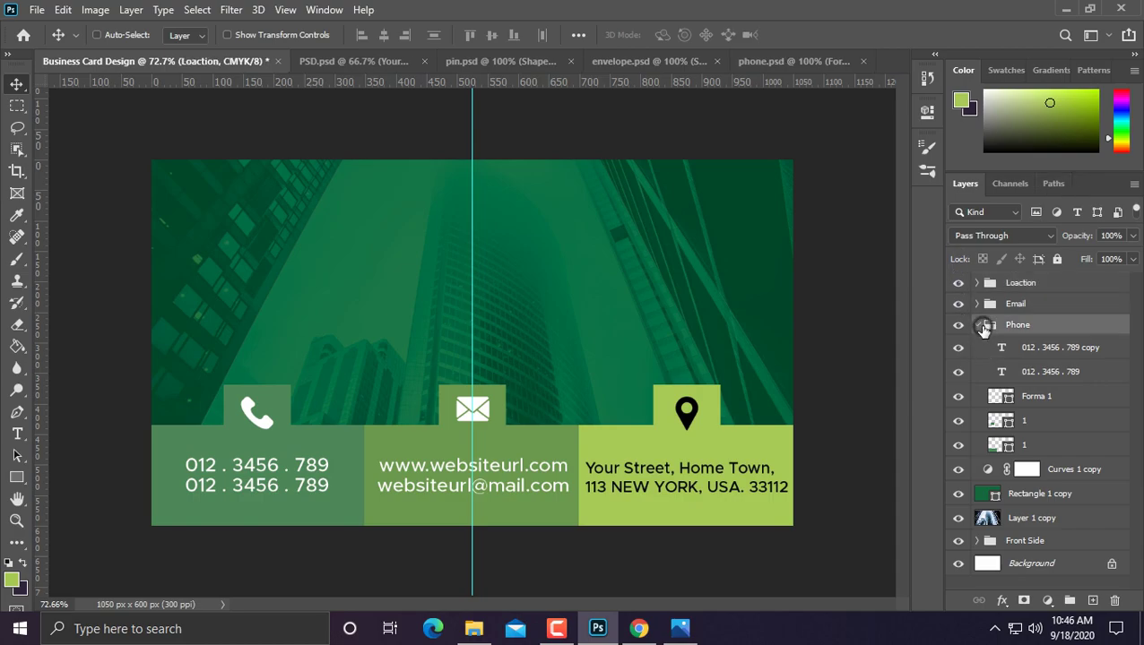
left_click(977, 324)
scroll(261, 280, "up", 1)
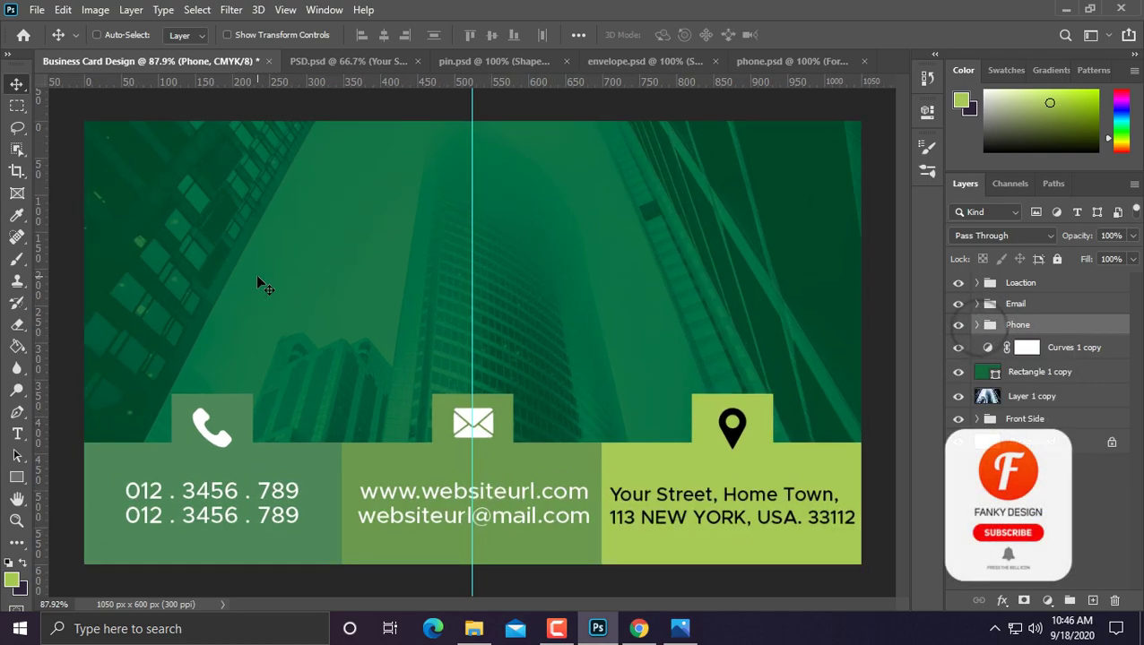
scroll(306, 288, "up", 1)
scroll(475, 159, "down", 1)
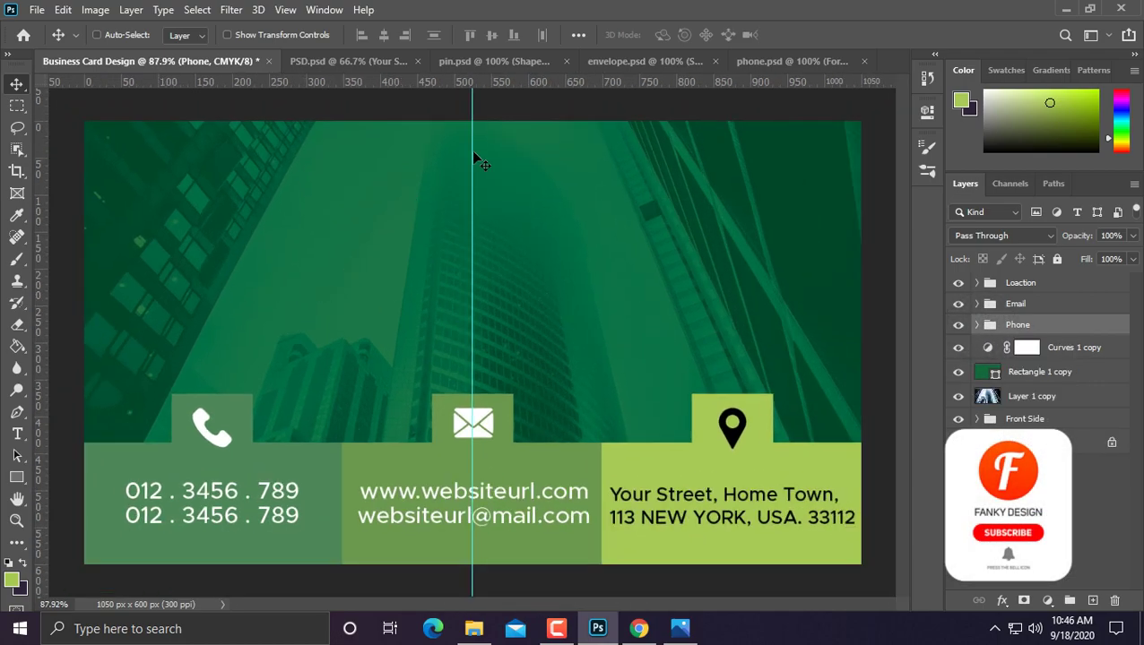
Step: Close pin.psd and phone.psd without saving, then bring up the File > Open dialog
left_click(566, 61)
left_click(565, 243)
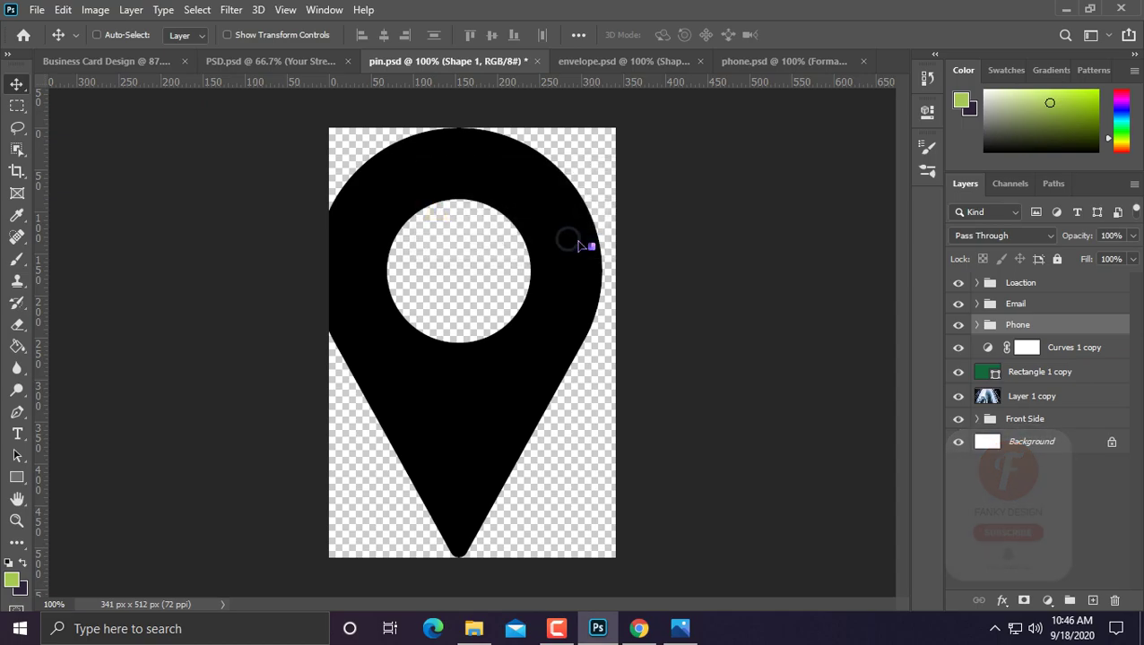
left_click(860, 62)
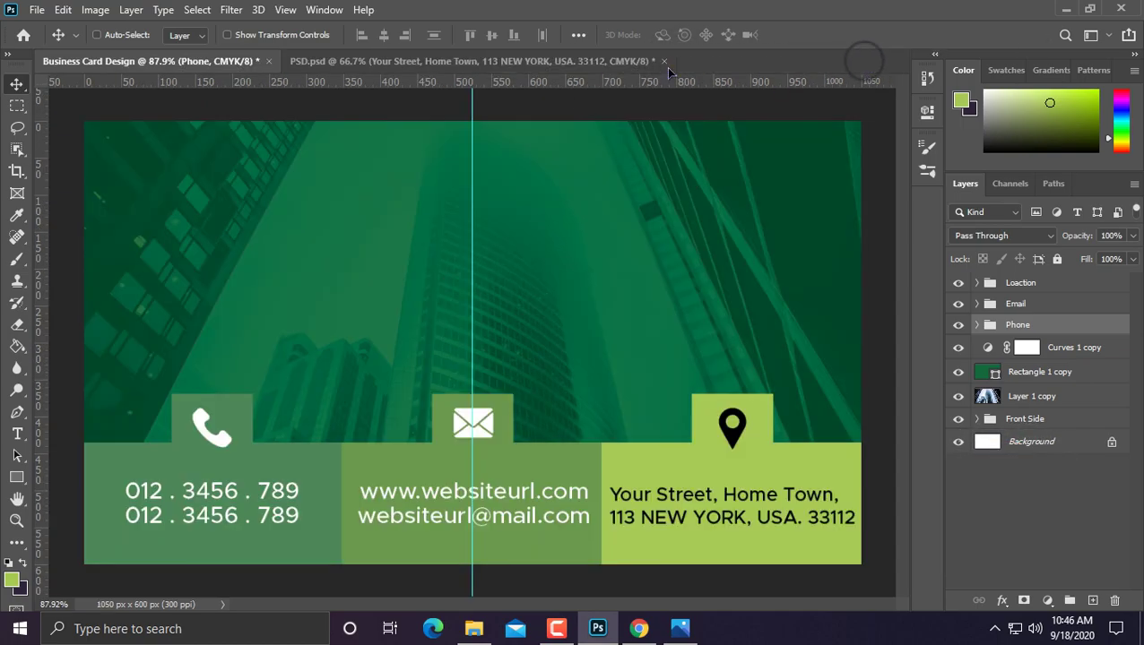
left_click(37, 10)
left_click(37, 10)
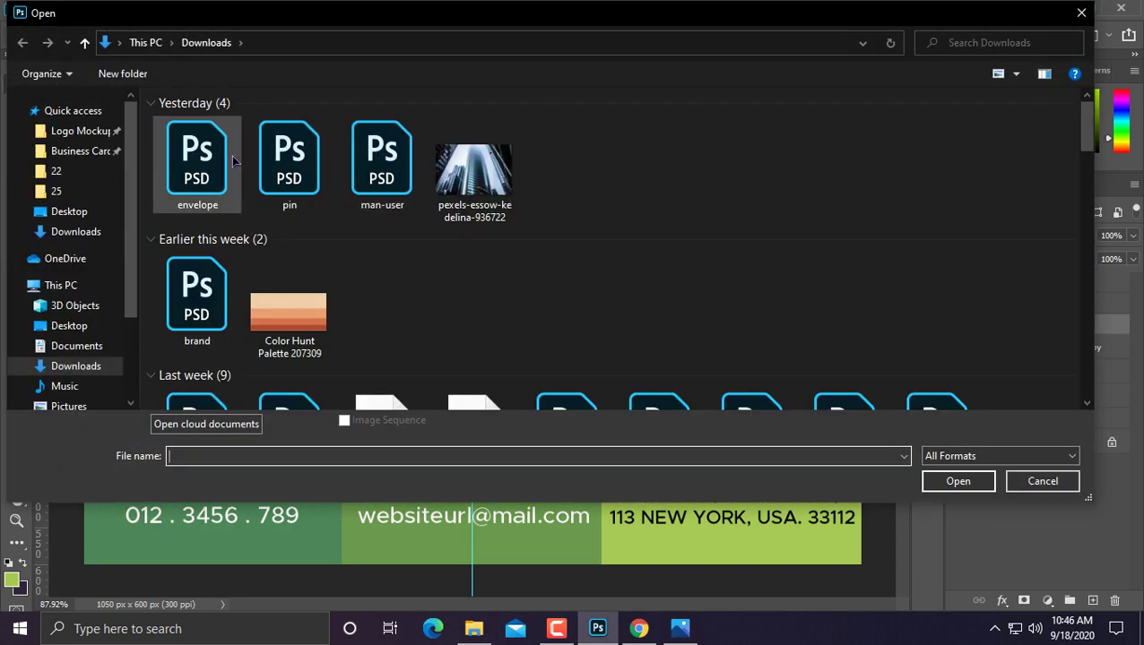
Step: Bring the man-user icon into the card, scaled to about 20%, in the top-left corner
double_click(381, 159)
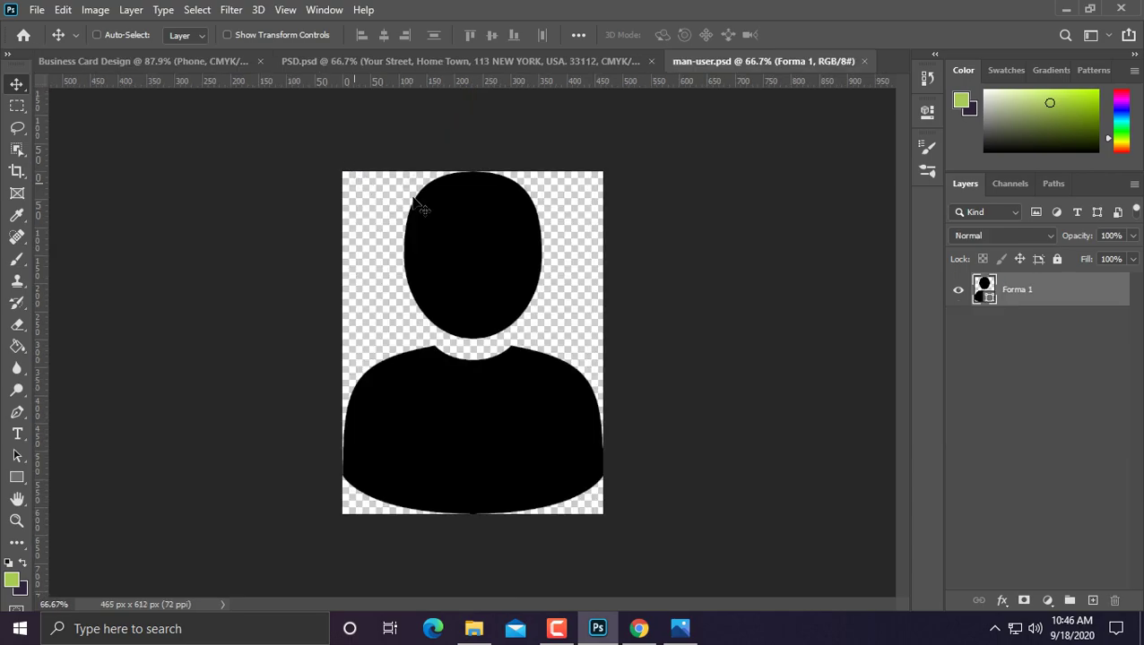
left_click_drag(452, 199, 156, 189)
key("ctrl+t")
key("ctrl+0")
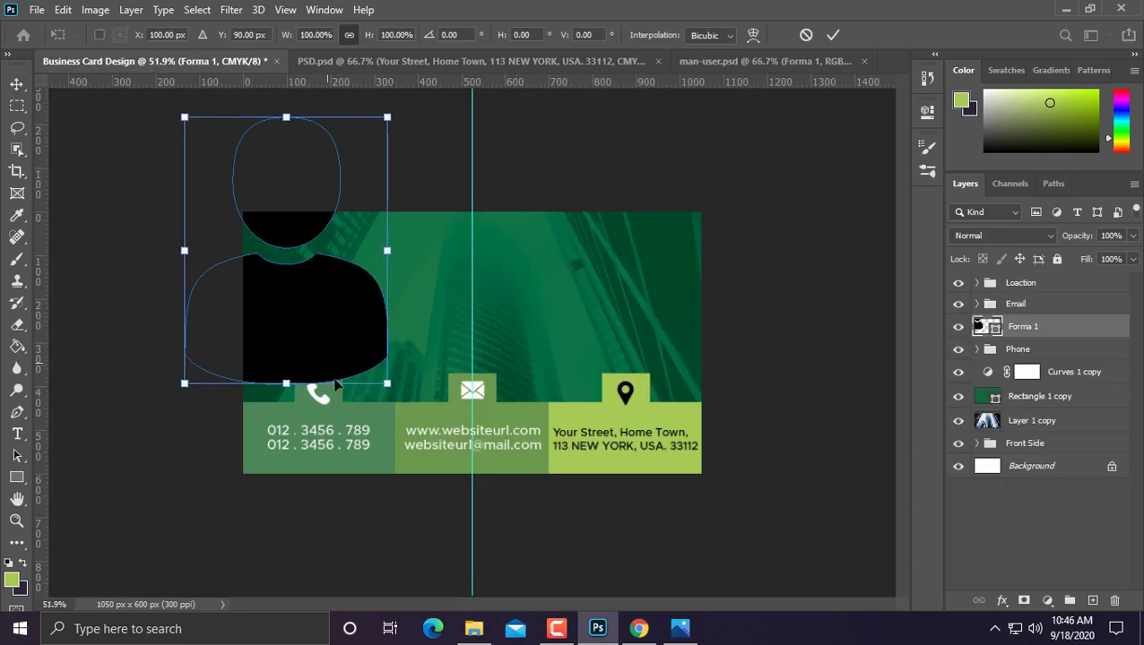
left_click_drag(387, 383, 312, 276)
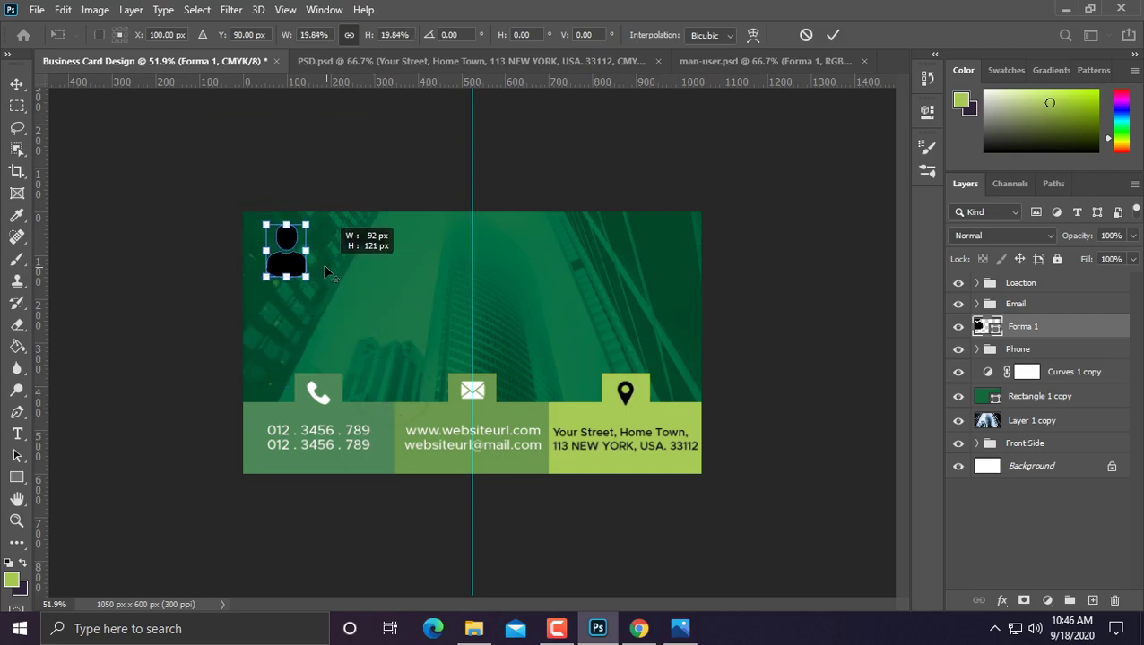
key("ctrl+plus")
left_click_drag(207, 237, 224, 231)
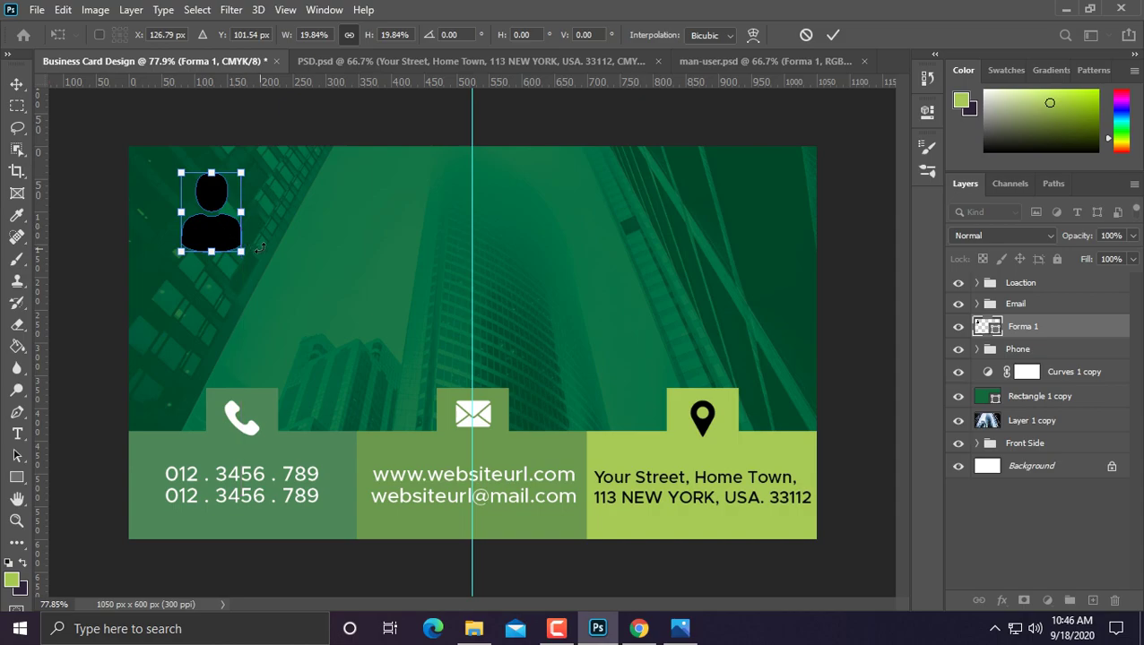
mouse_move(242, 252)
left_mouse_down()
mouse_move(202, 218)
mouse_move(207, 233)
left_mouse_up()
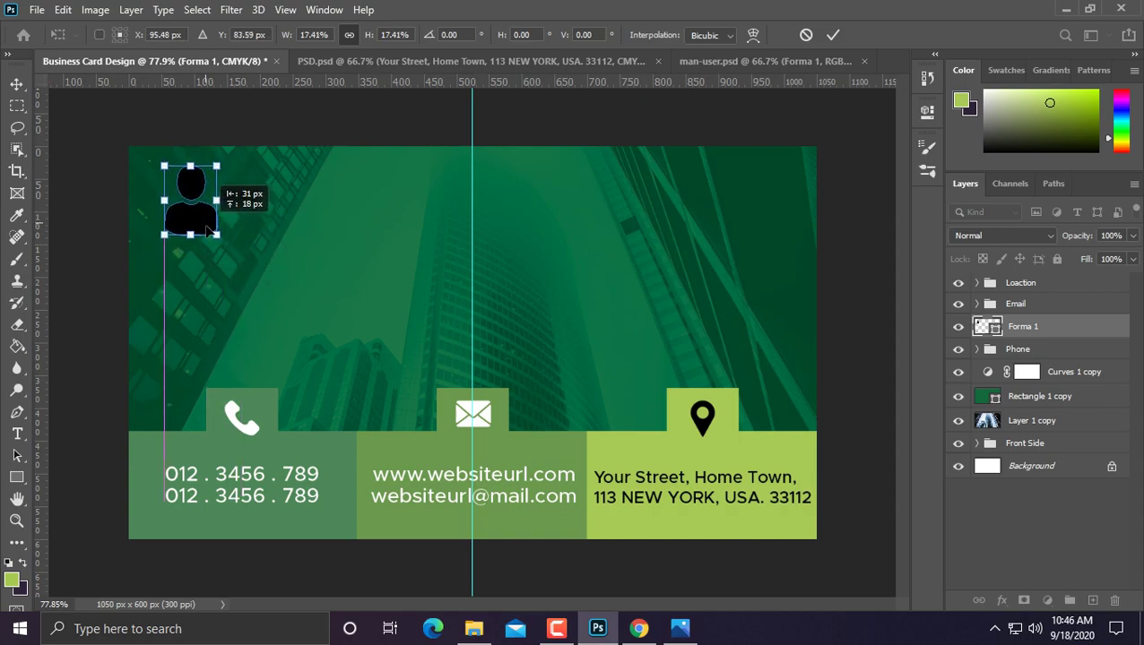
key("Return")
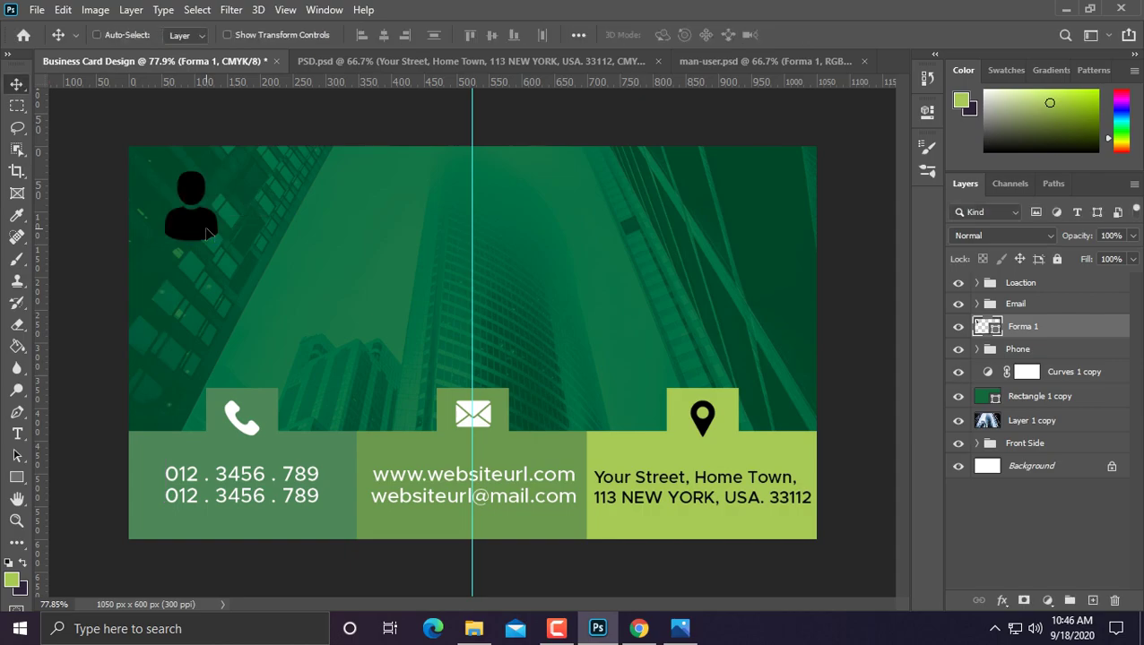
Step: Move the Forma 1 icon layer to the top of the stack and fill it white
left_click_drag(979, 328, 985, 285)
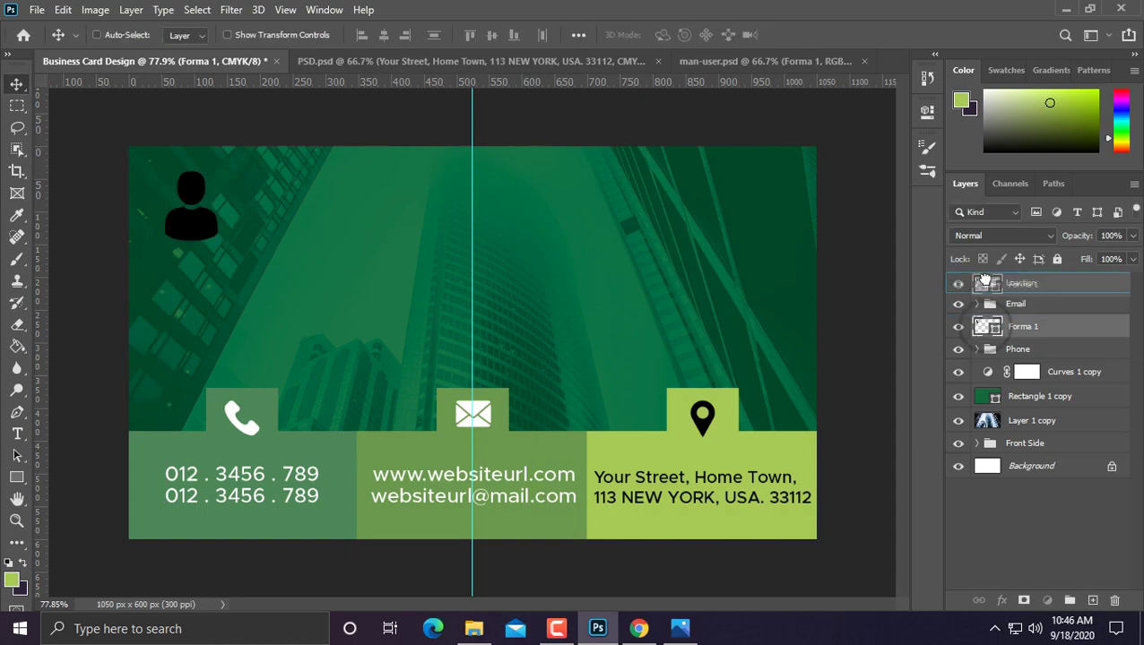
key("ctrl+z")
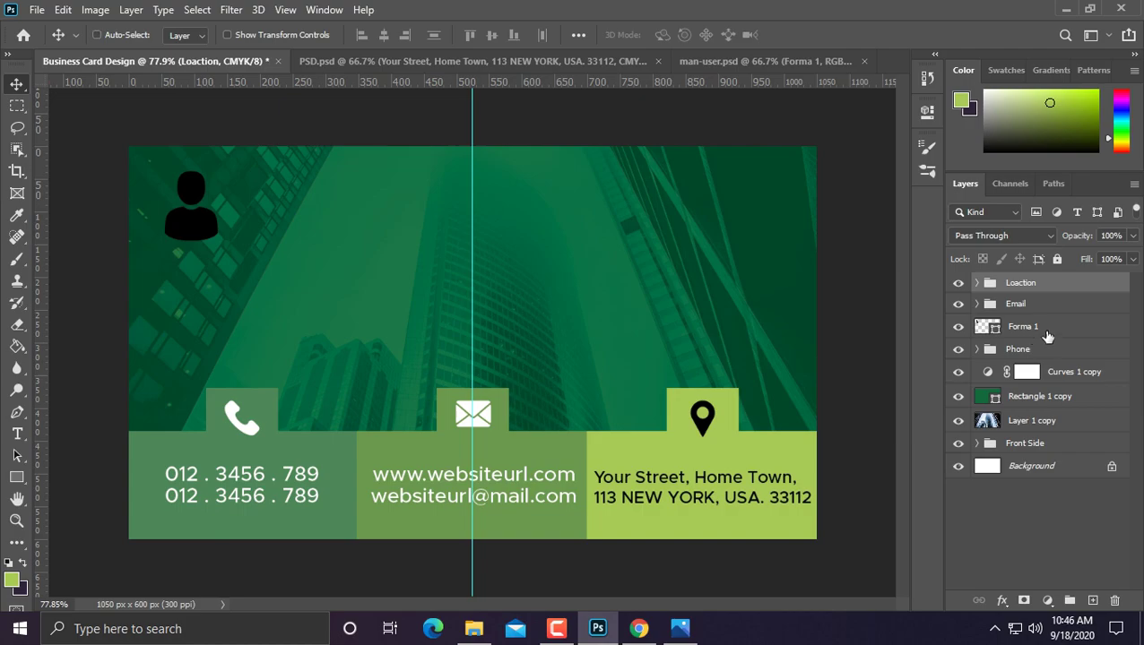
mouse_move(1048, 328)
left_mouse_down()
mouse_move(1078, 298)
mouse_move(992, 284)
left_mouse_up()
double_click(984, 285)
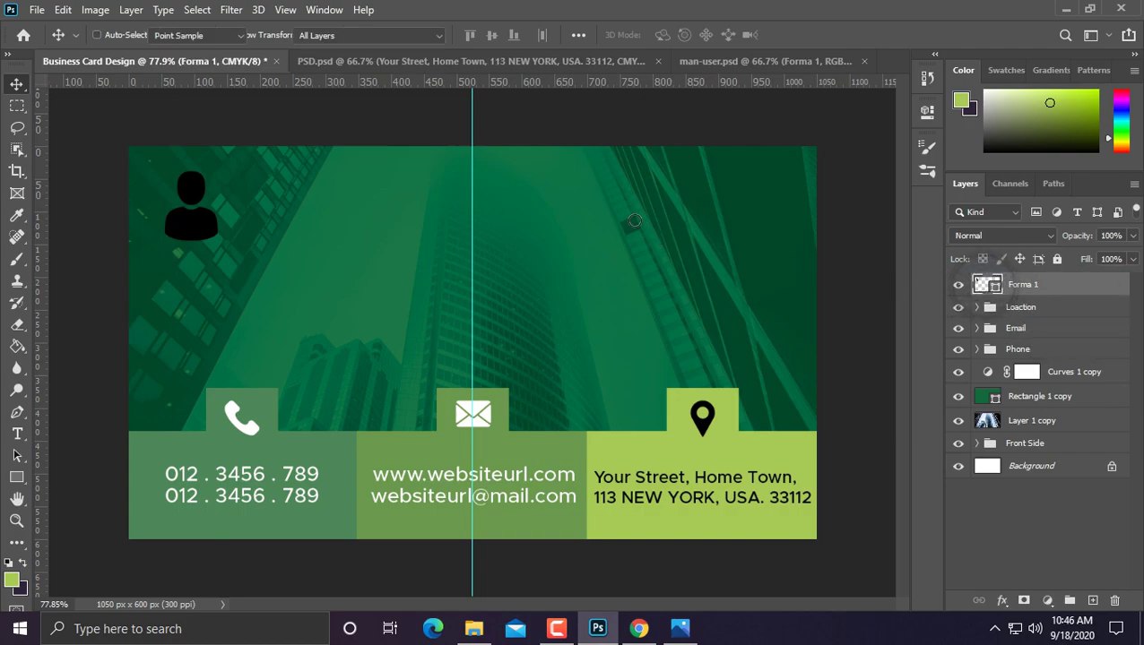
left_click(559, 240)
left_click_drag(560, 239, 479, 182)
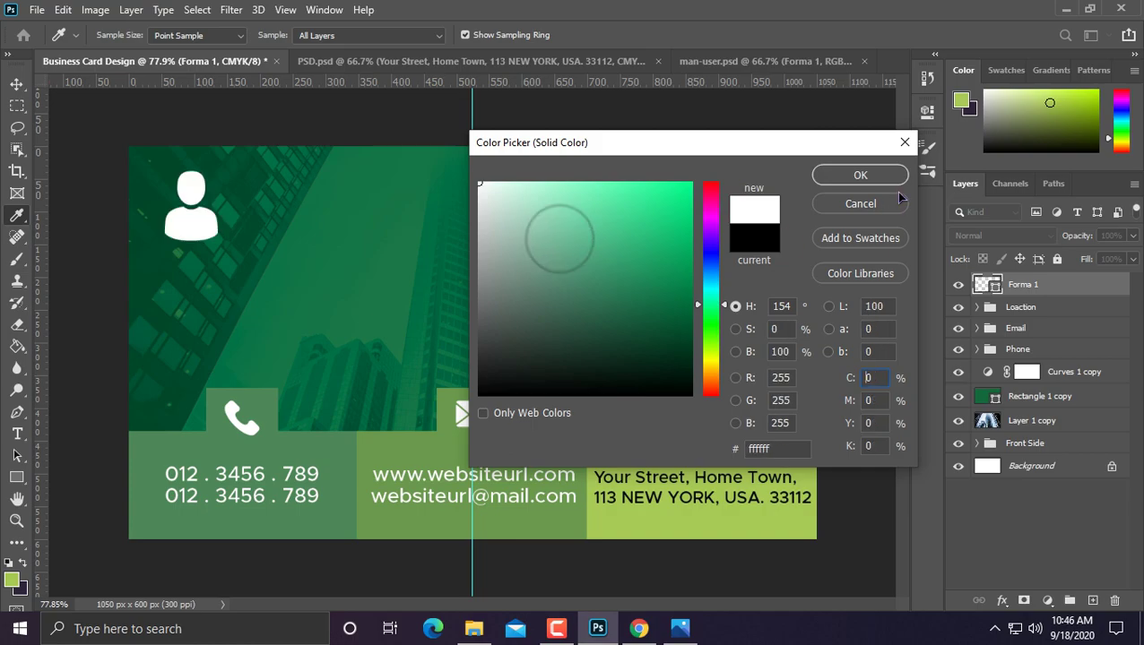
left_click(859, 175)
key("ctrl+0")
scroll(205, 240, "up", 3)
mouse_move(240, 237)
left_mouse_down()
mouse_move(411, 398)
mouse_move(379, 380)
left_mouse_up()
Step: Type the cardholder's name as a new text line beside the person icon
left_click(17, 434)
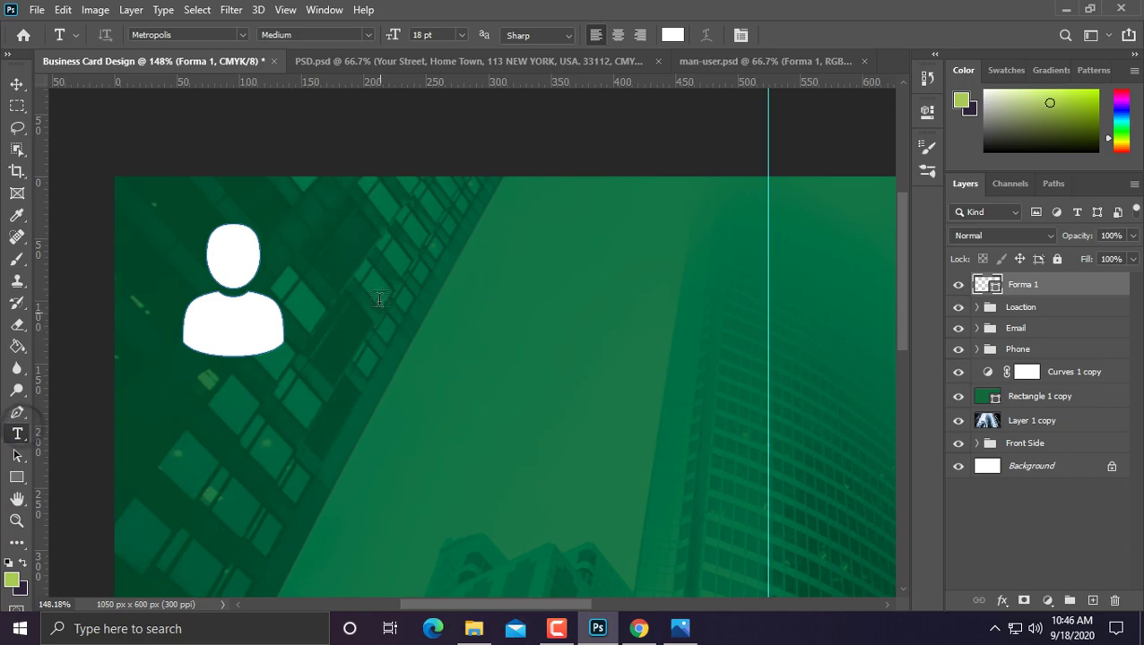
left_click(380, 295)
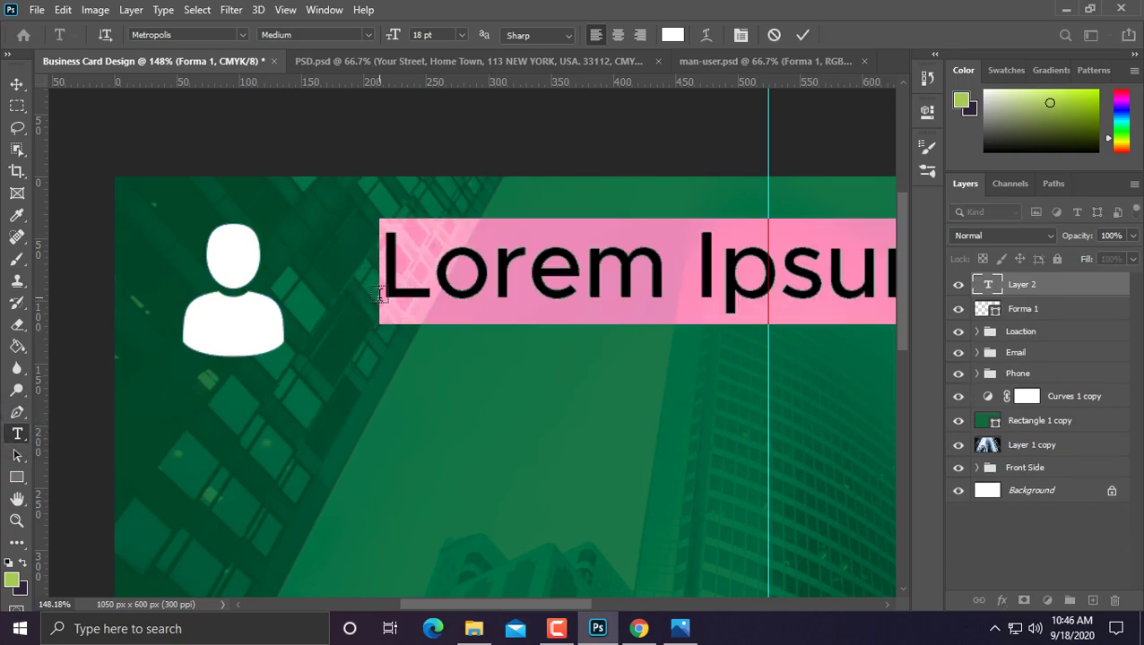
type("MICH")
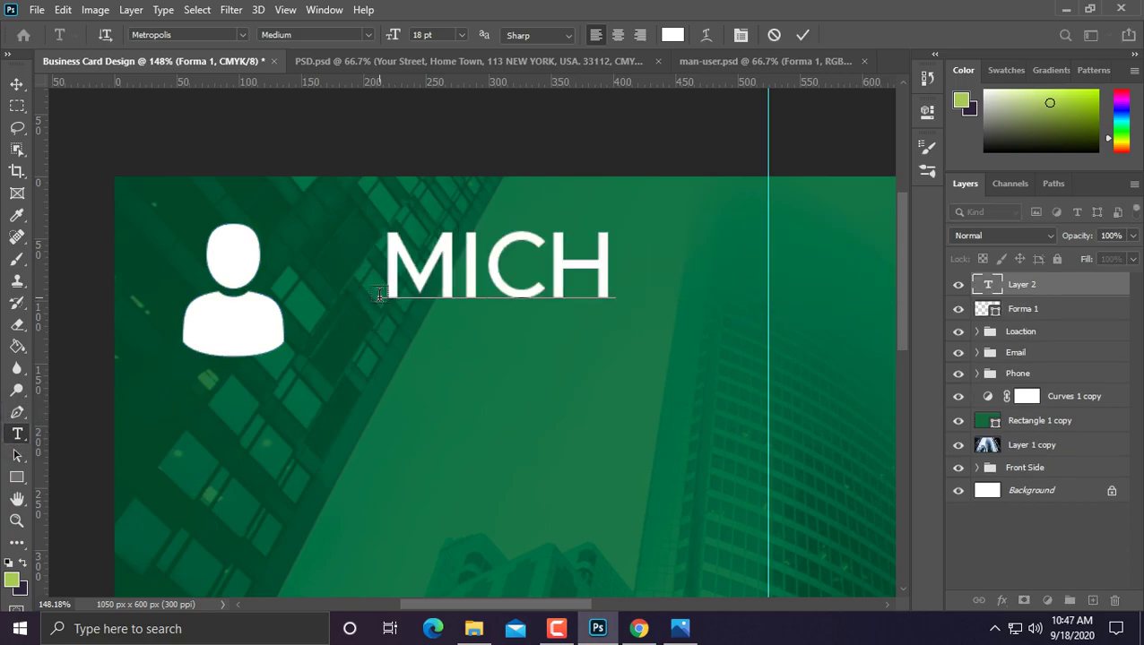
type("AL")
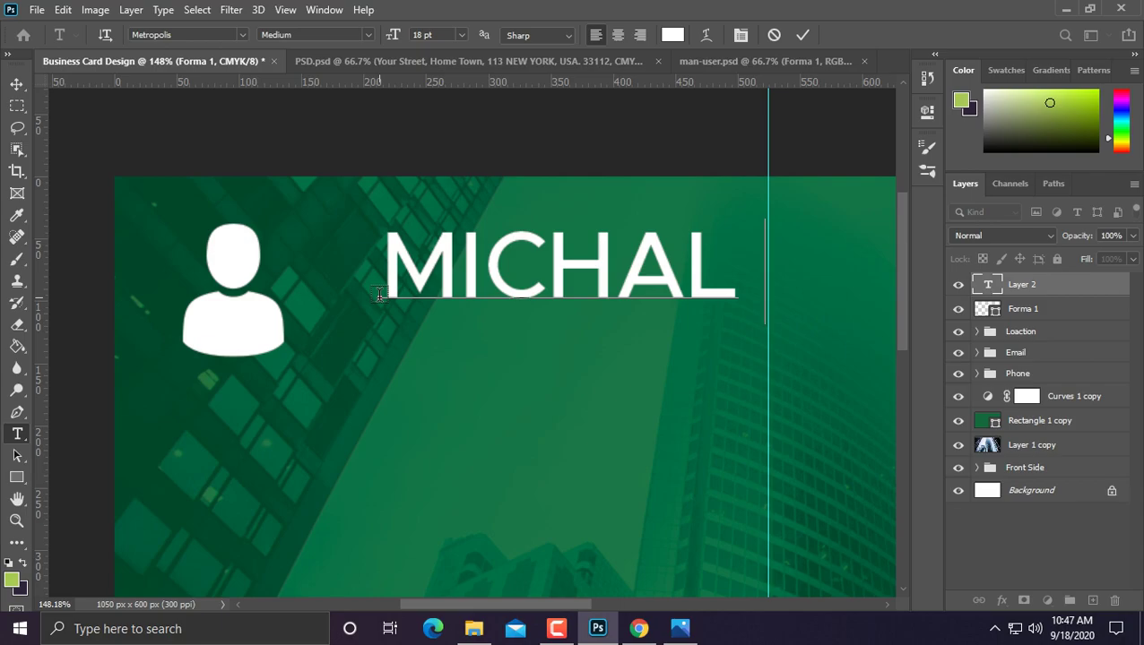
type(" JA")
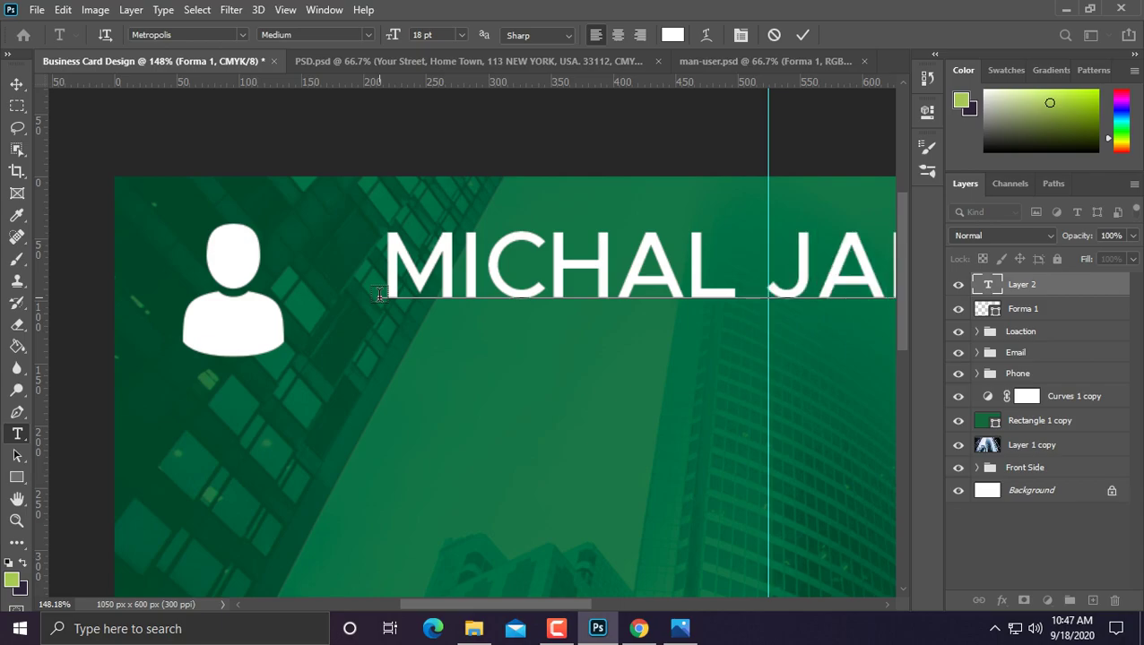
key("ctrl+Return")
key("ctrl+0")
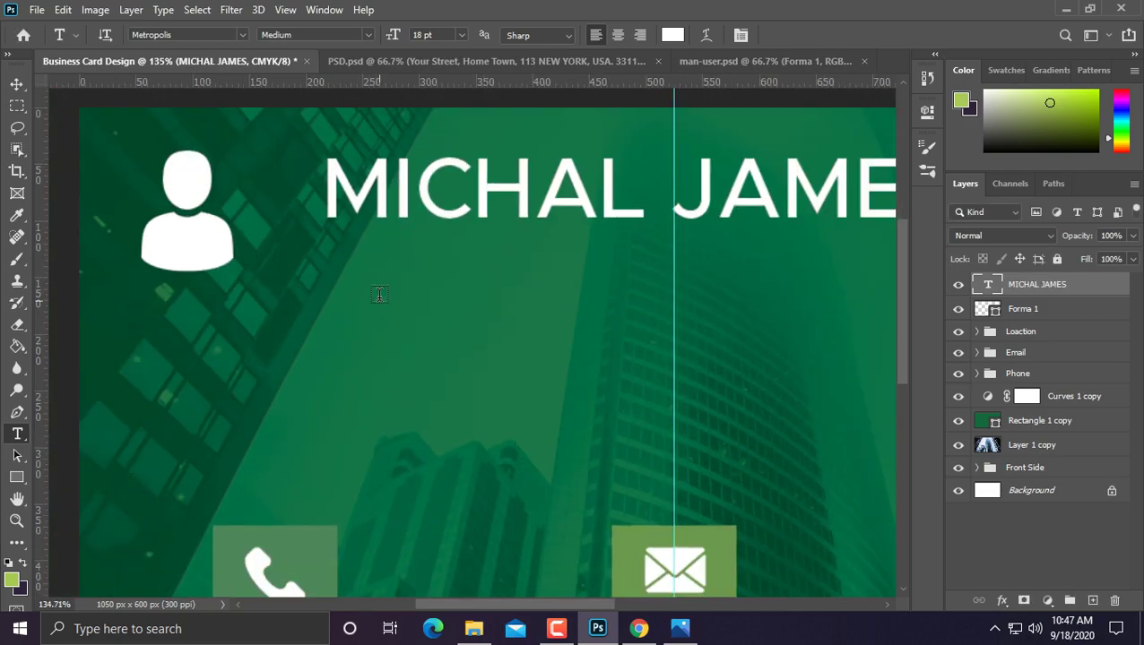
key("ctrl+minus")
key("ctrl+minus")
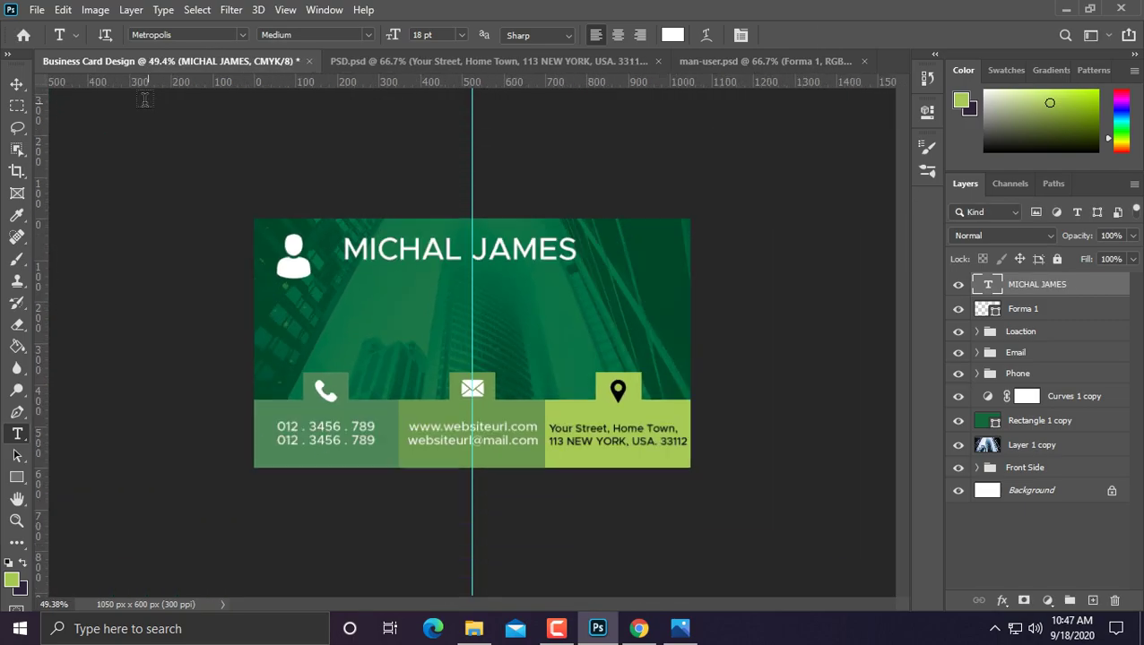
key("ctrl+plus")
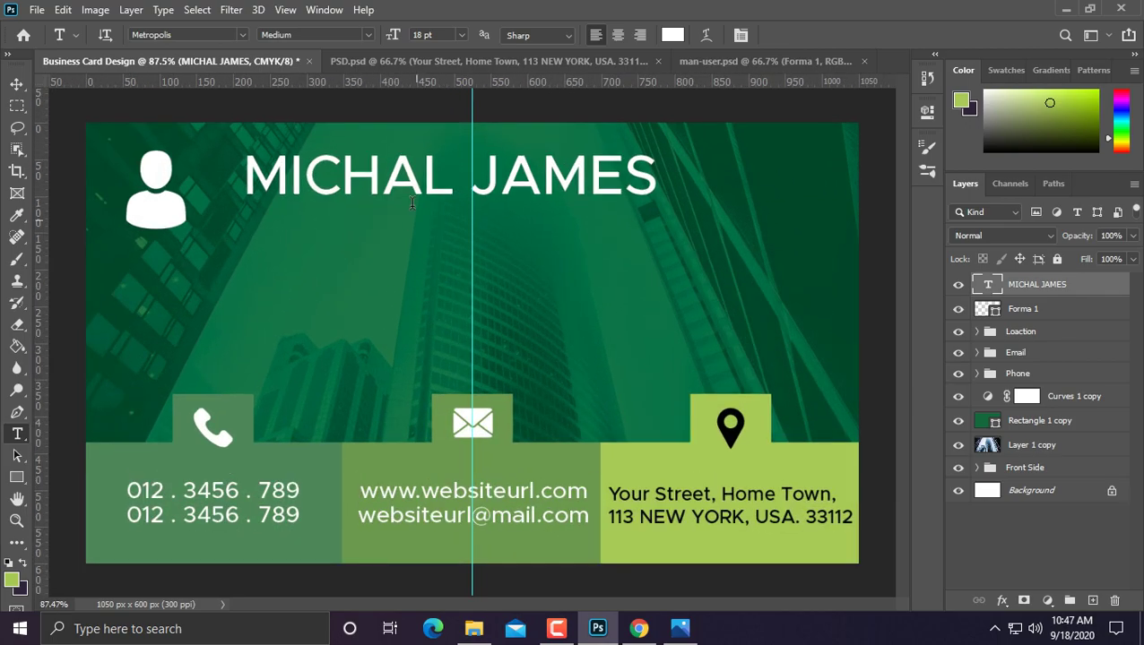
Step: Make the name Bold, scale it to 52%, and place it next to the icon
triple_click(405, 185)
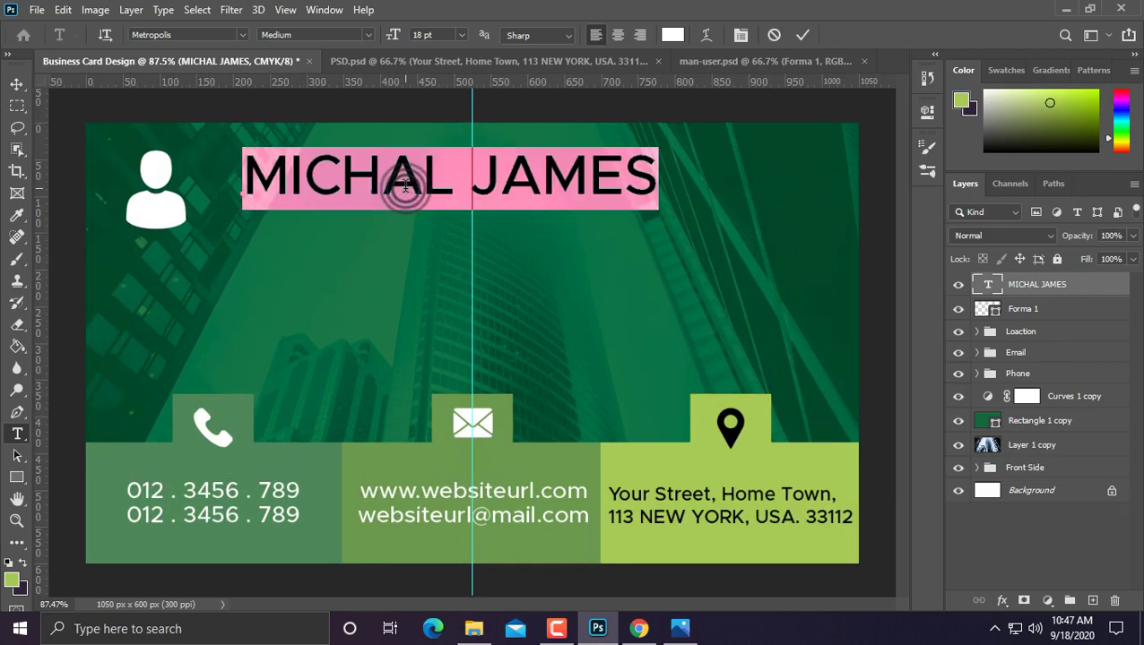
left_click(360, 34)
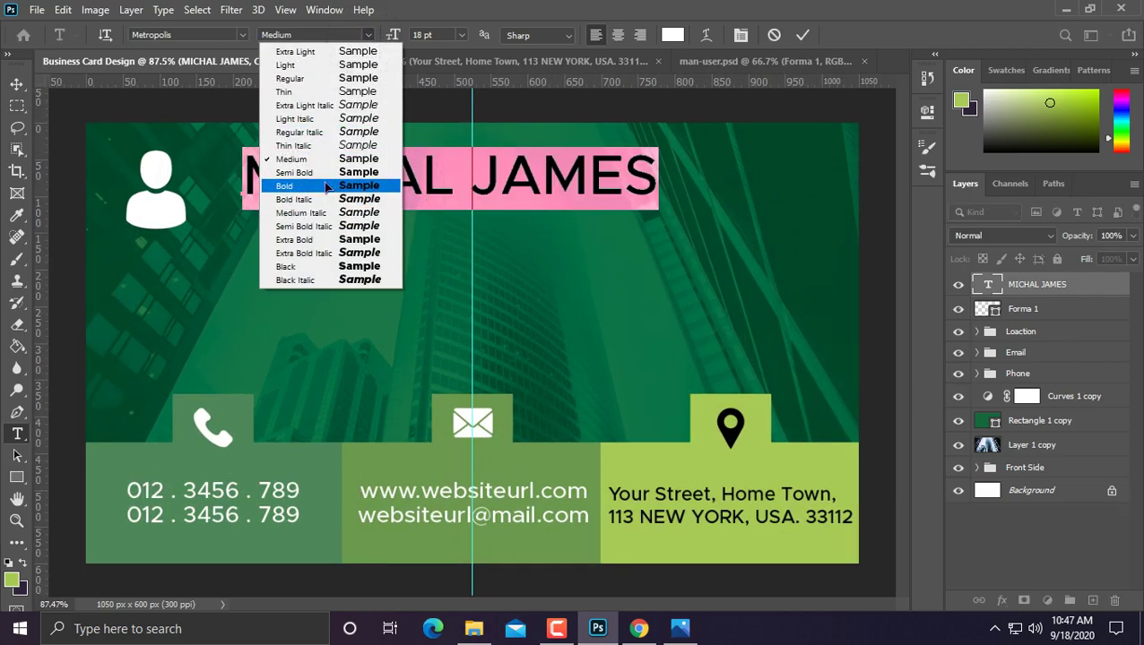
left_click(269, 186)
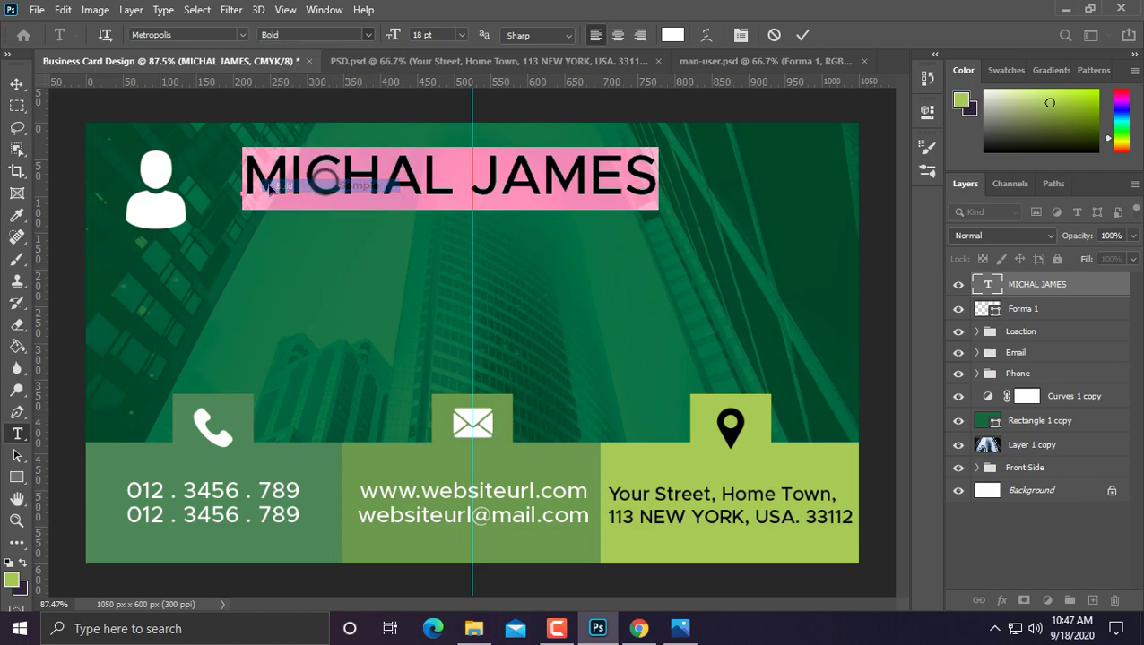
left_click(20, 82)
key("ctrl+t")
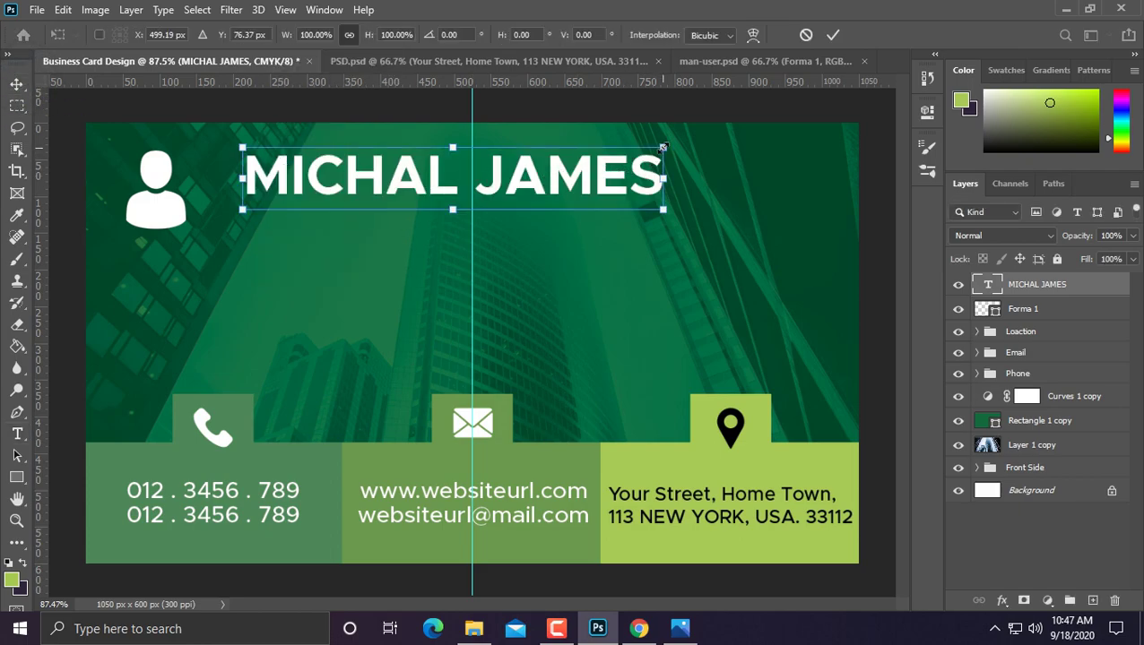
left_click_drag(663, 147, 380, 187)
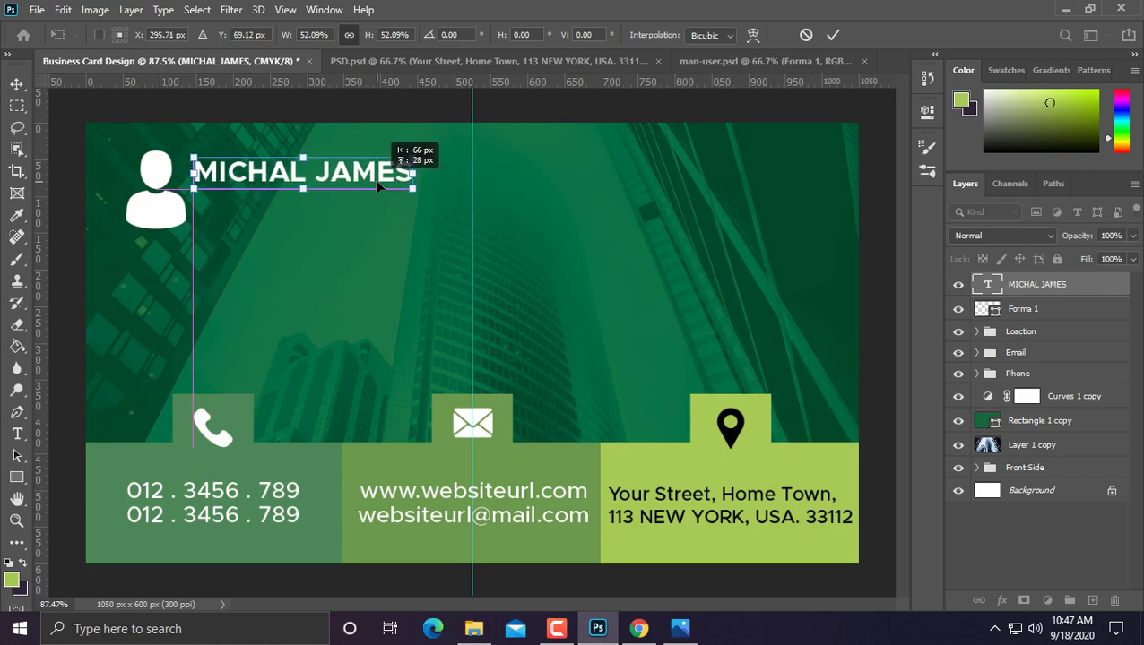
key("Return")
scroll(370, 242, "up", 3)
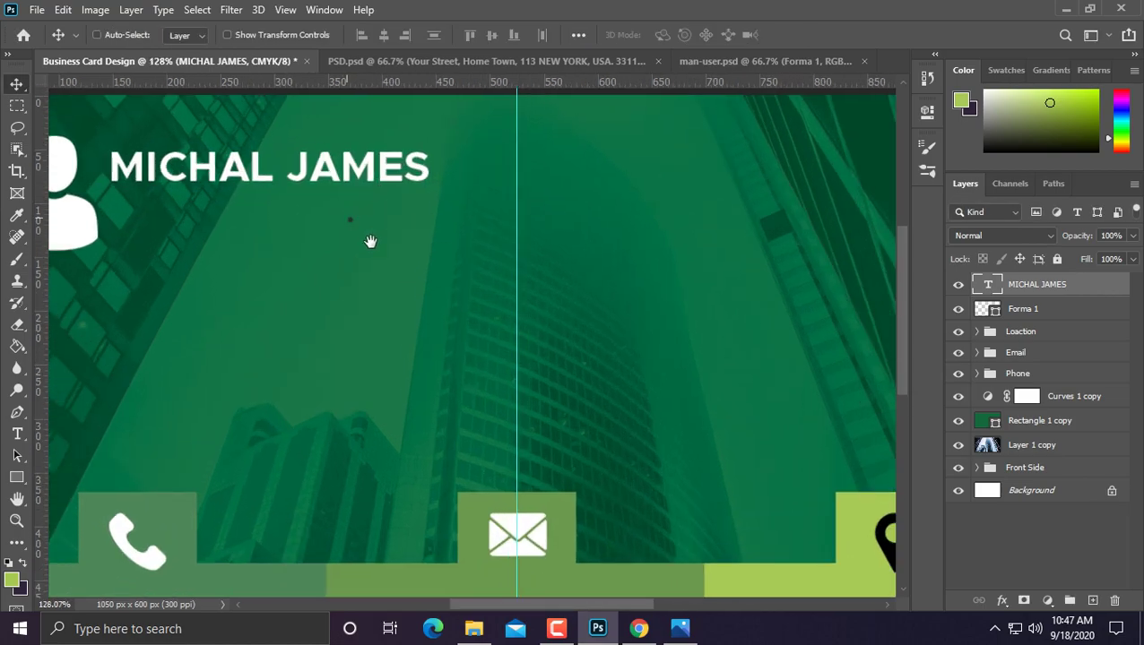
left_click_drag(370, 241, 499, 352)
Step: Add a 'GRAPHIC DESIGNER' text line below the icon
left_click(17, 434)
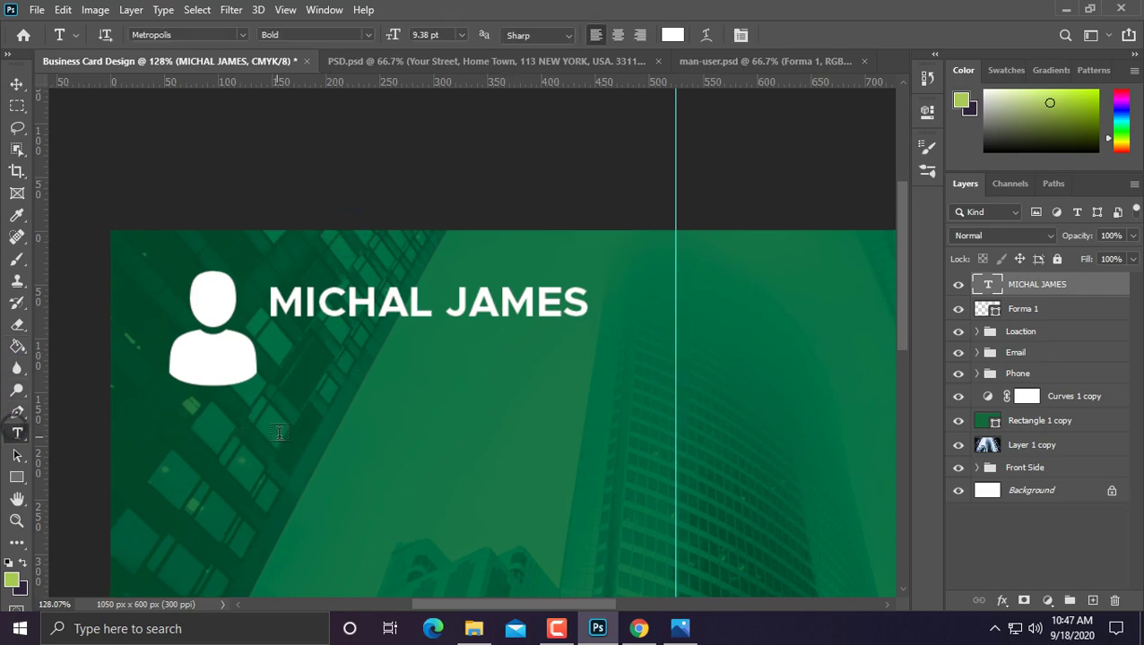
left_click(304, 441)
type("GR")
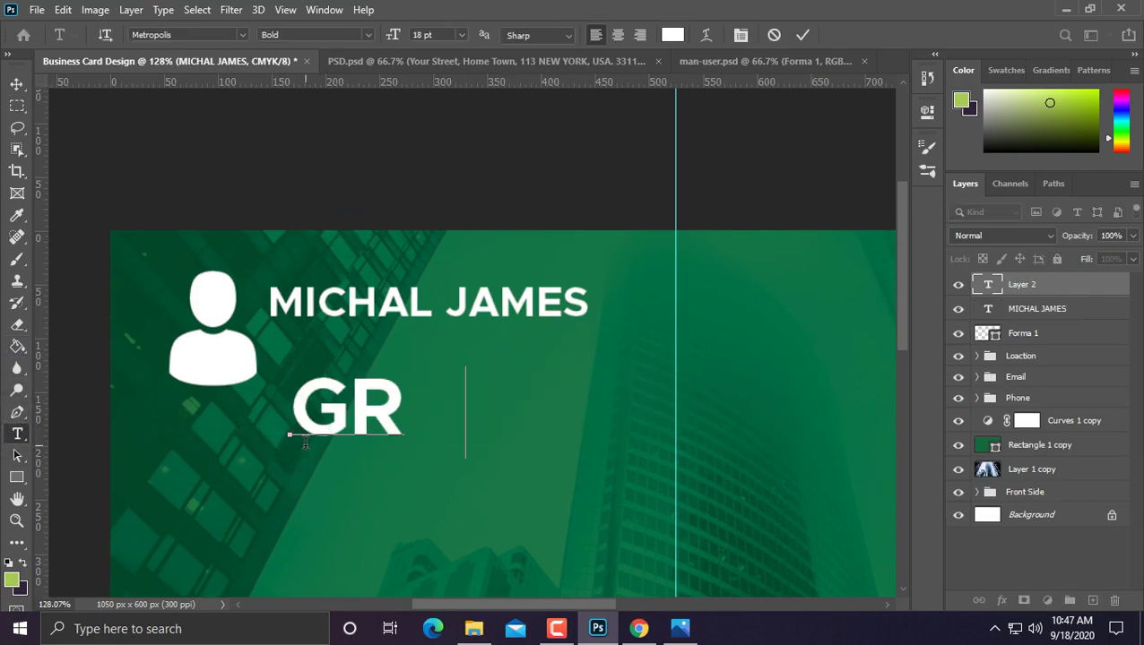
type("APHIC")
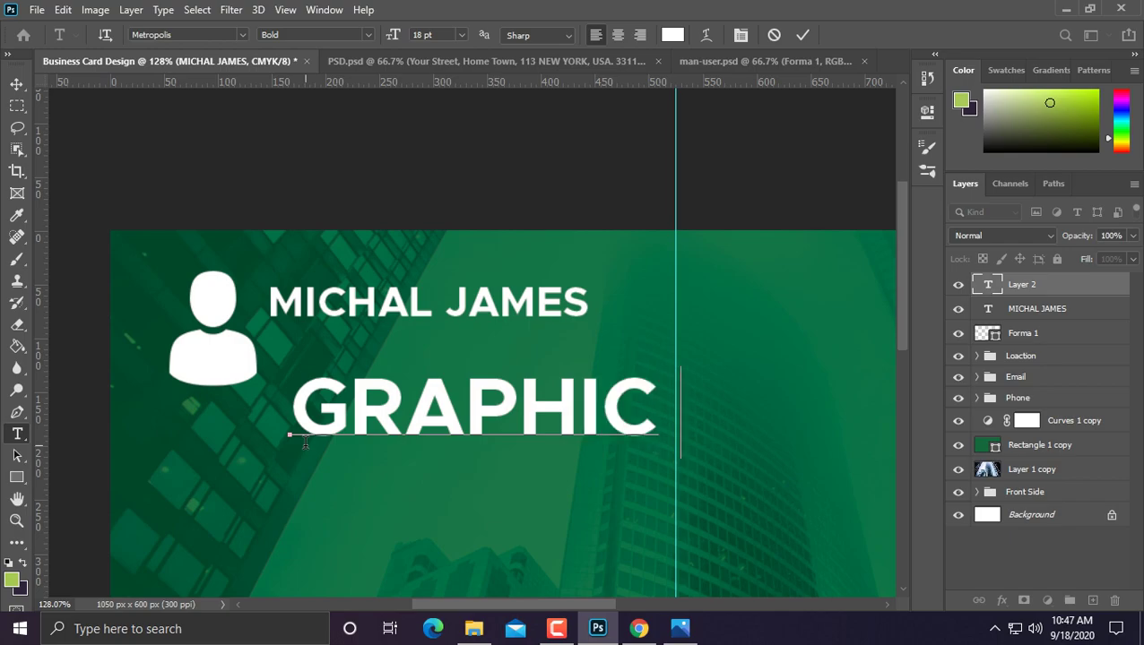
type(" DESIG")
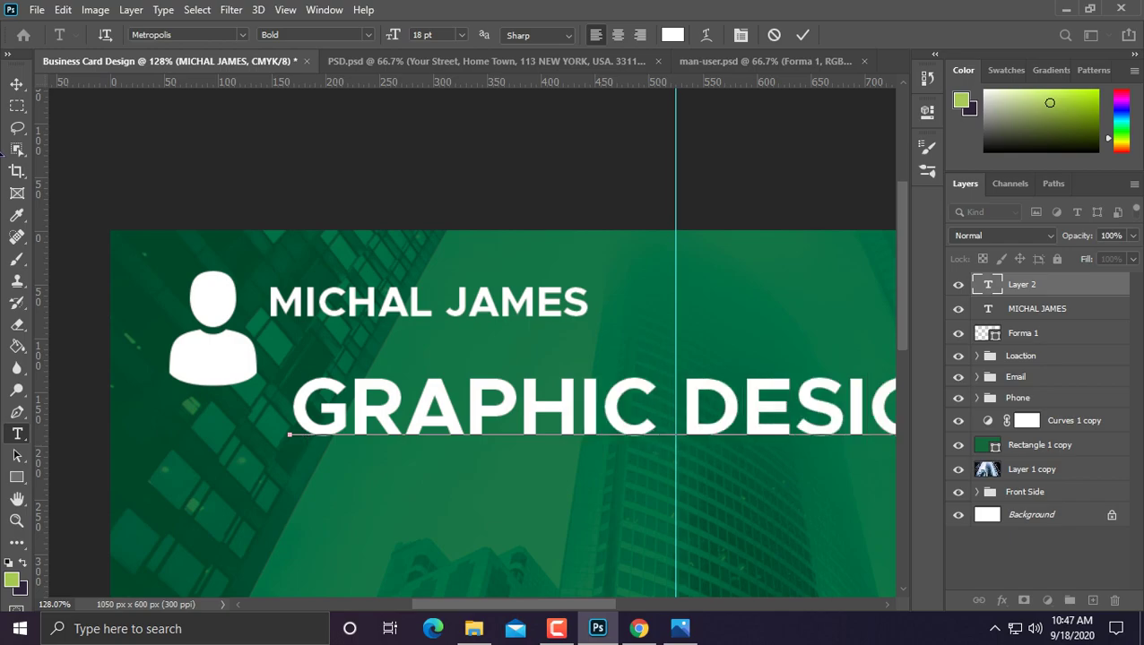
left_click(17, 84)
key("ctrl+0")
Step: Scale GRAPHIC DESIGNER to about 30% and move it beneath the name
key("ctrl+t")
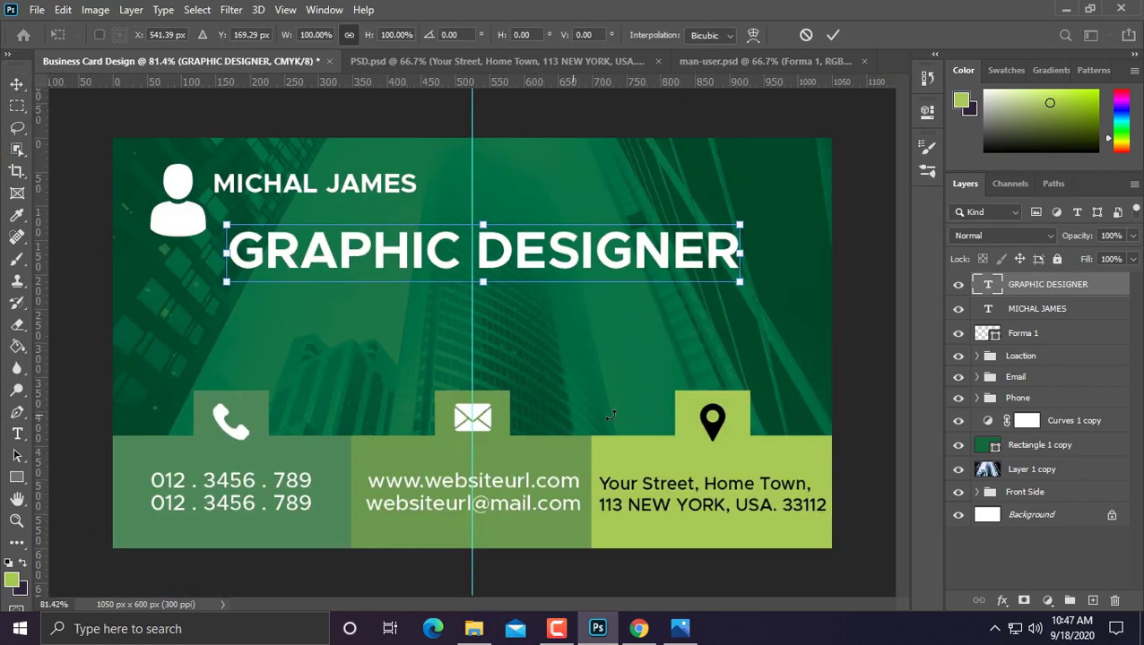
left_click_drag(737, 226, 381, 261)
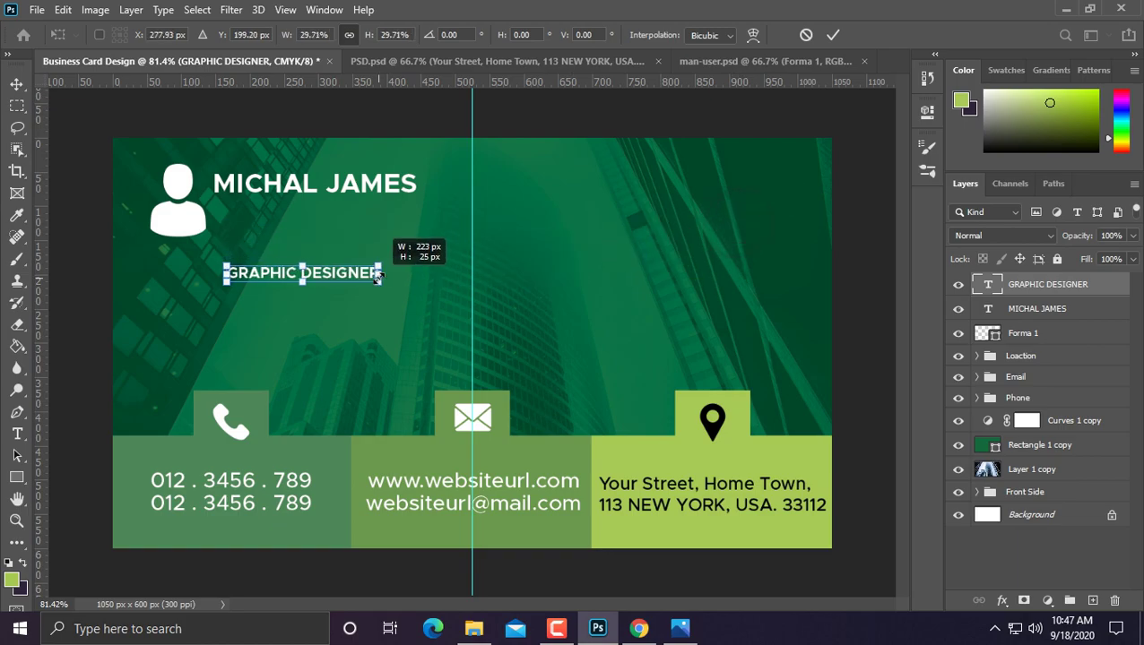
scroll(259, 287, "up", 2)
mouse_move(212, 229)
left_mouse_down()
mouse_move(264, 370)
mouse_move(279, 296)
left_mouse_up()
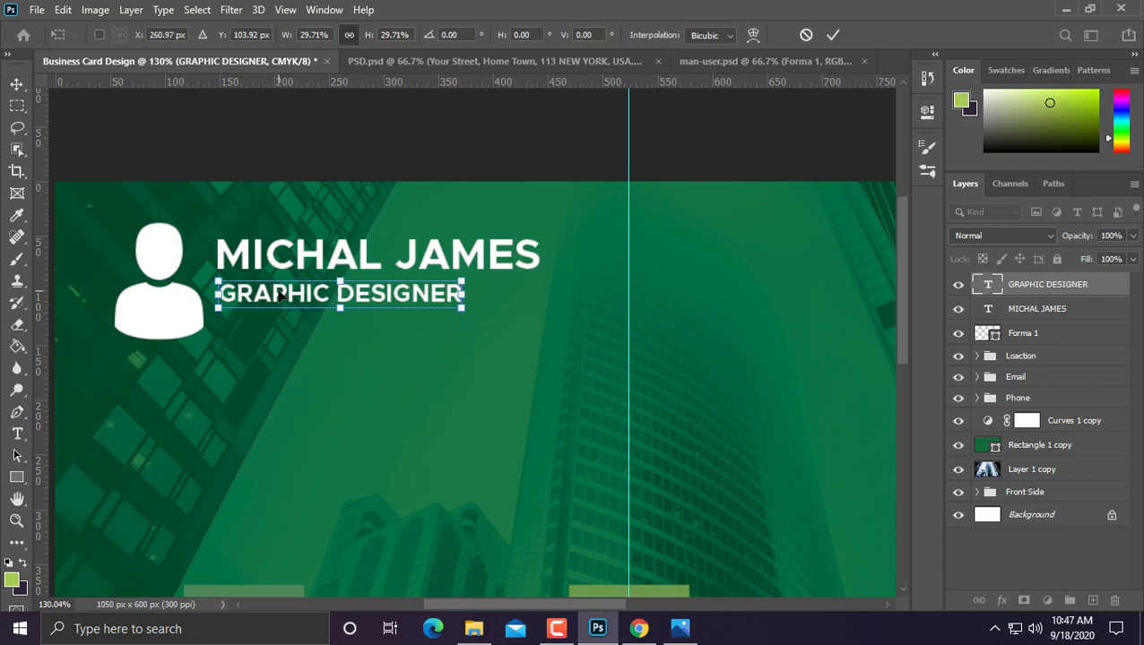
key("Return")
Step: Fine-tune the GRAPHIC DESIGNER title's position directly under the name
scroll(229, 278, "up", 5)
scroll(235, 307, "up", 3)
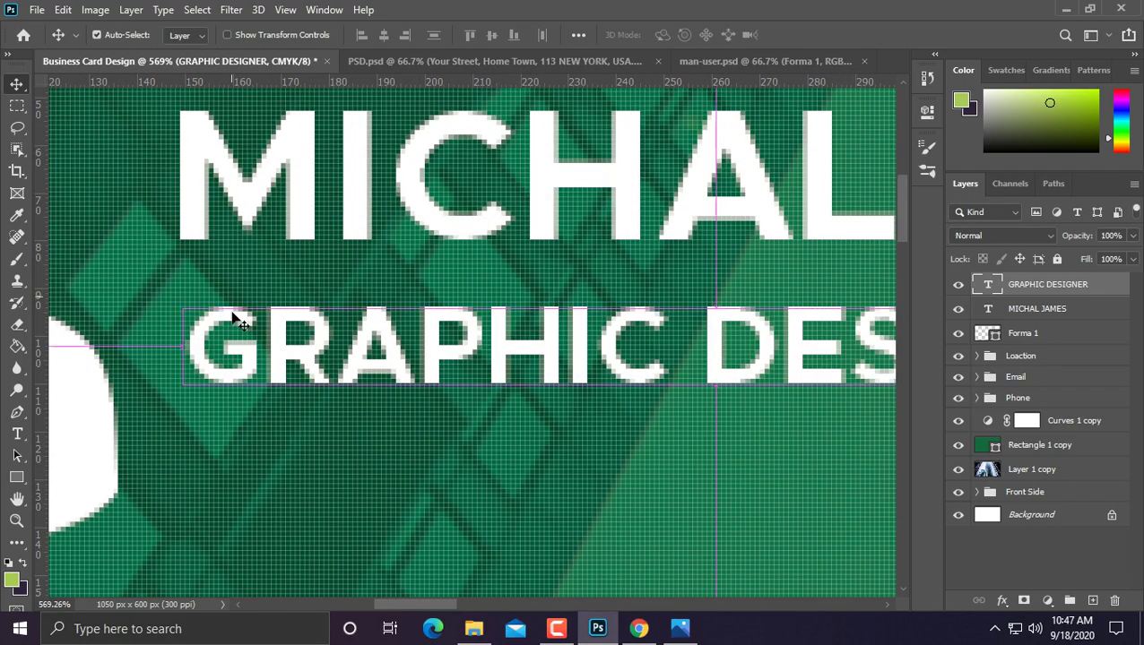
key("ctrl+t")
left_click_drag(242, 339, 247, 337)
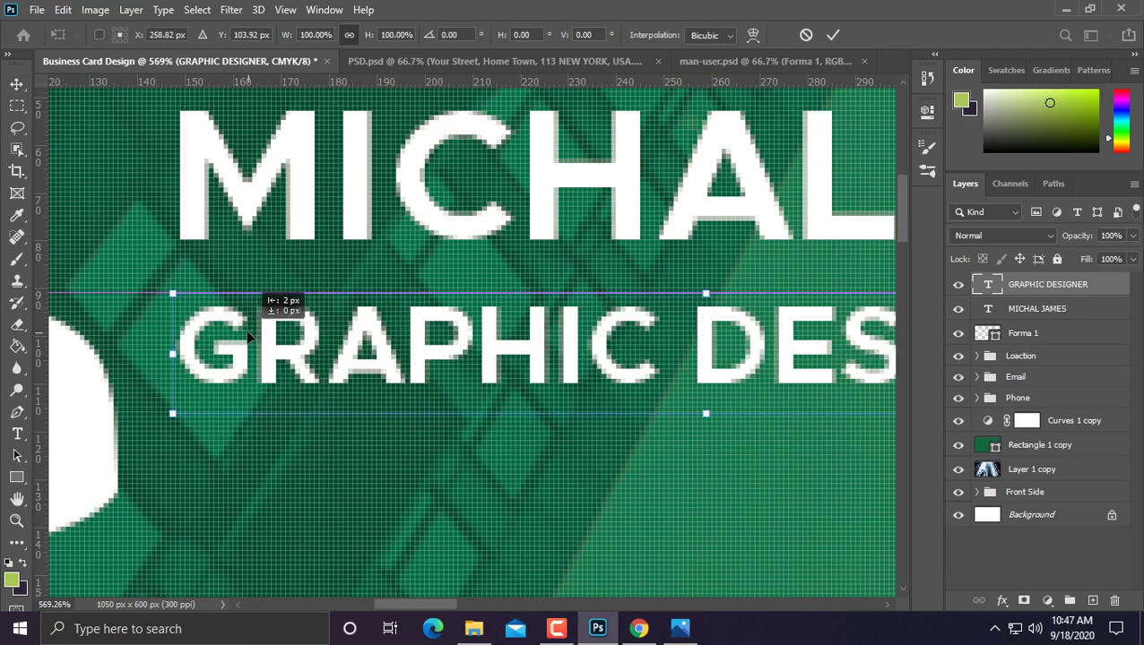
key("Return")
scroll(248, 337, "down", 4)
scroll(247, 337, "down", 1)
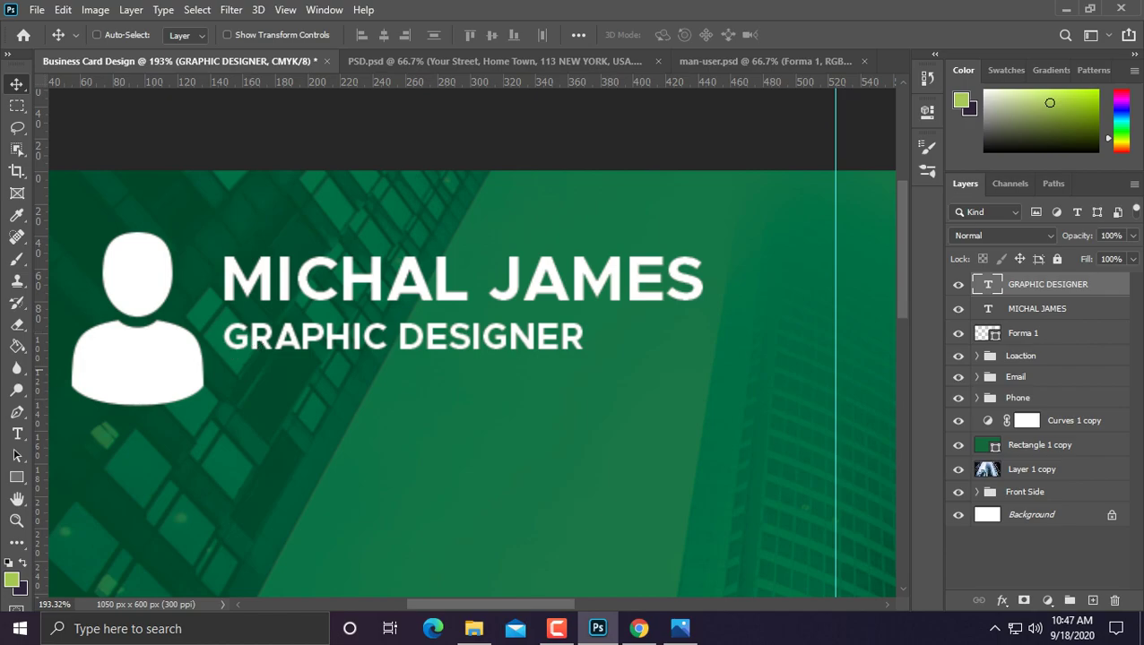
Step: Change the GRAPHIC DESIGNER title to Medium font weight
left_click(17, 433)
double_click(374, 344)
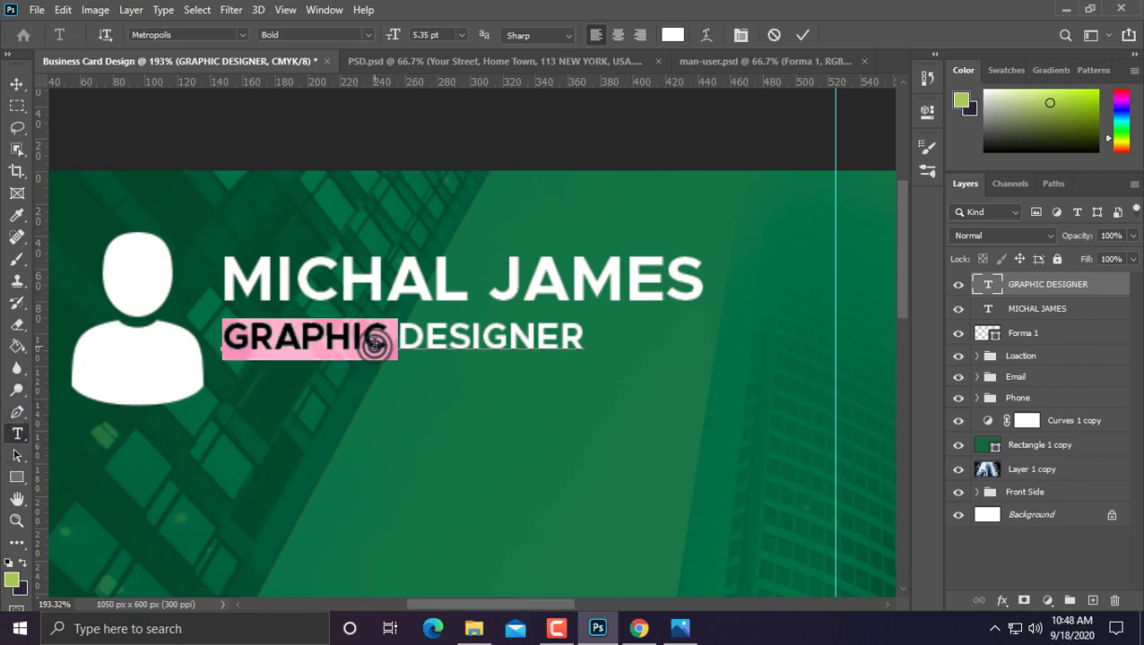
triple_click(375, 344)
left_click(370, 34)
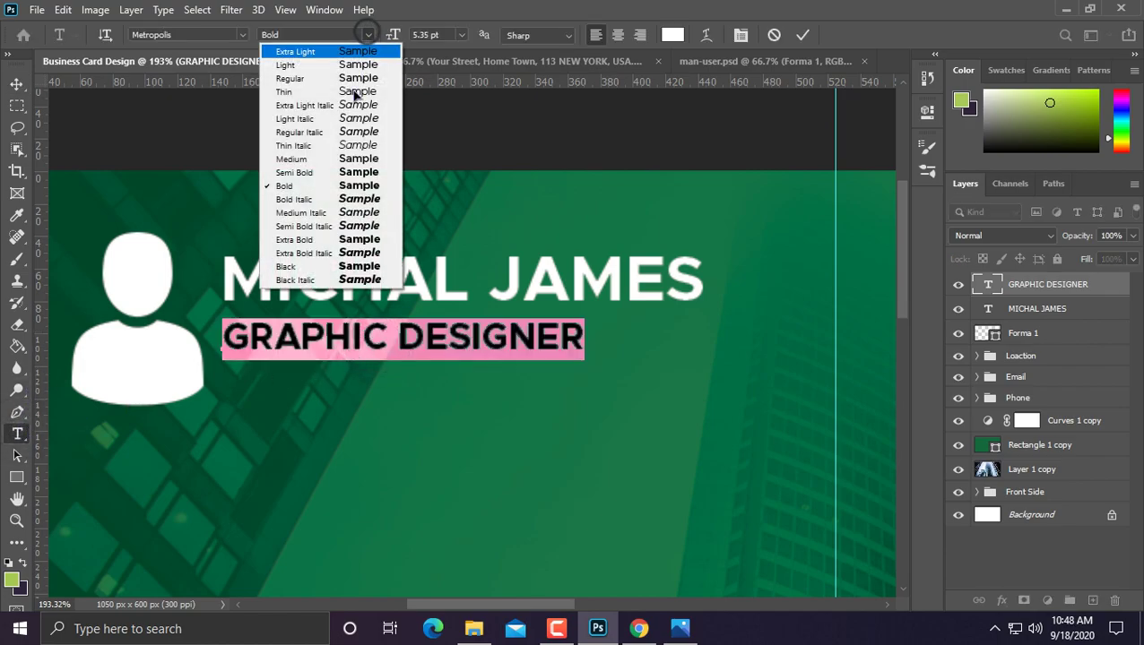
left_click(315, 159)
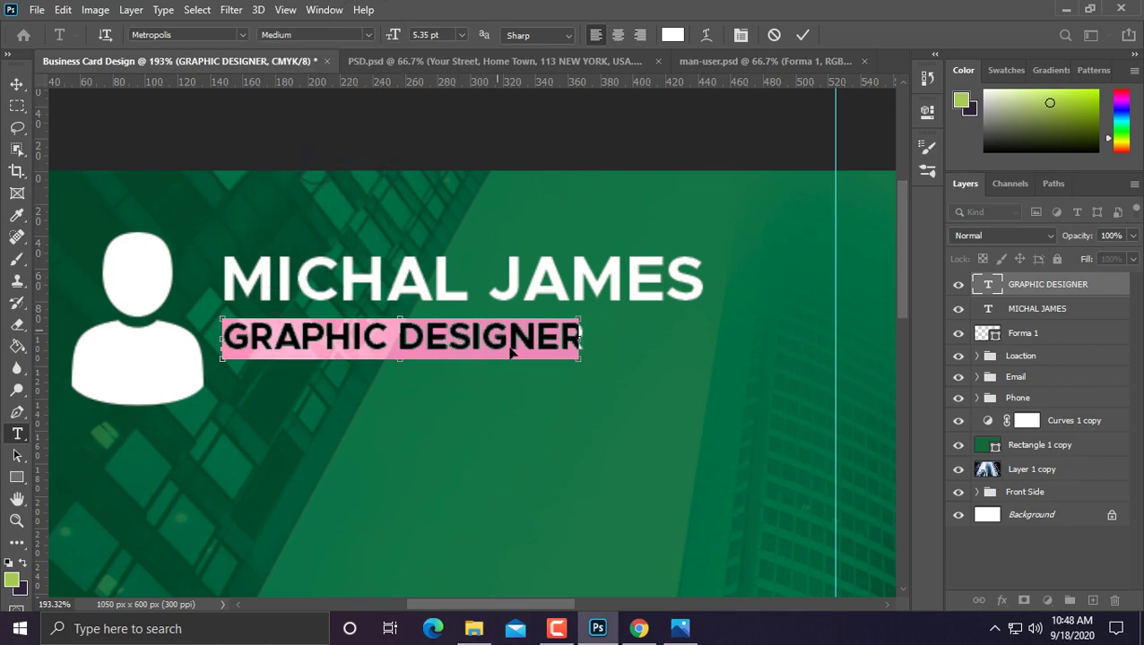
key("ctrl+t")
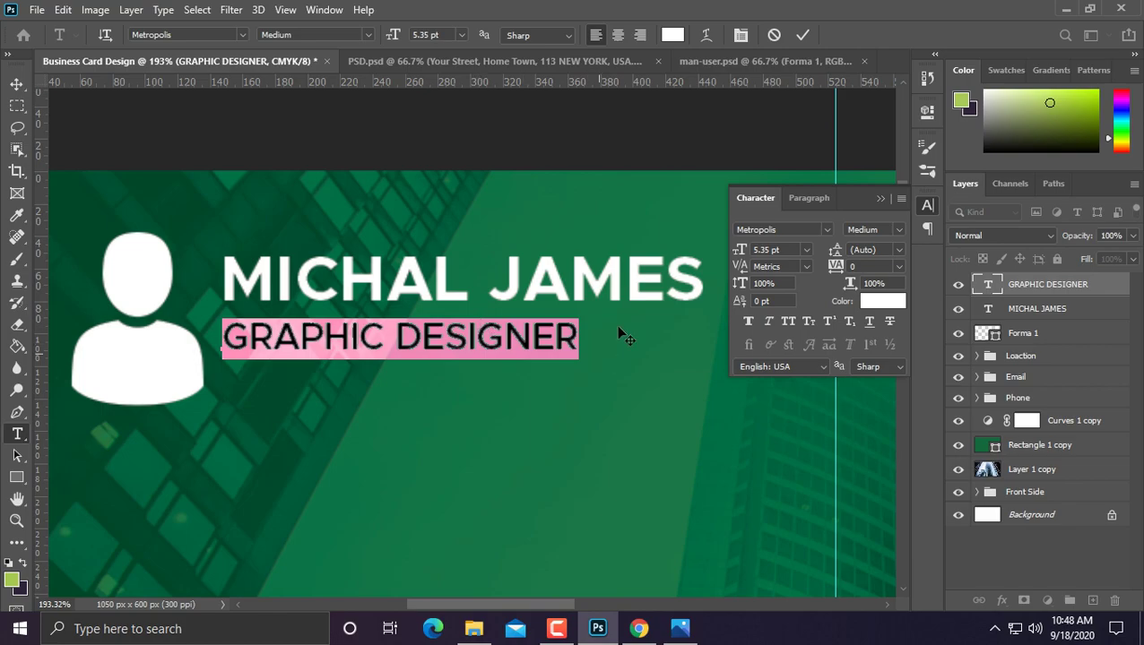
left_click(14, 81)
Step: Enlarge the title to about 108% and nudge it up two steps under the name
key("ctrl+t")
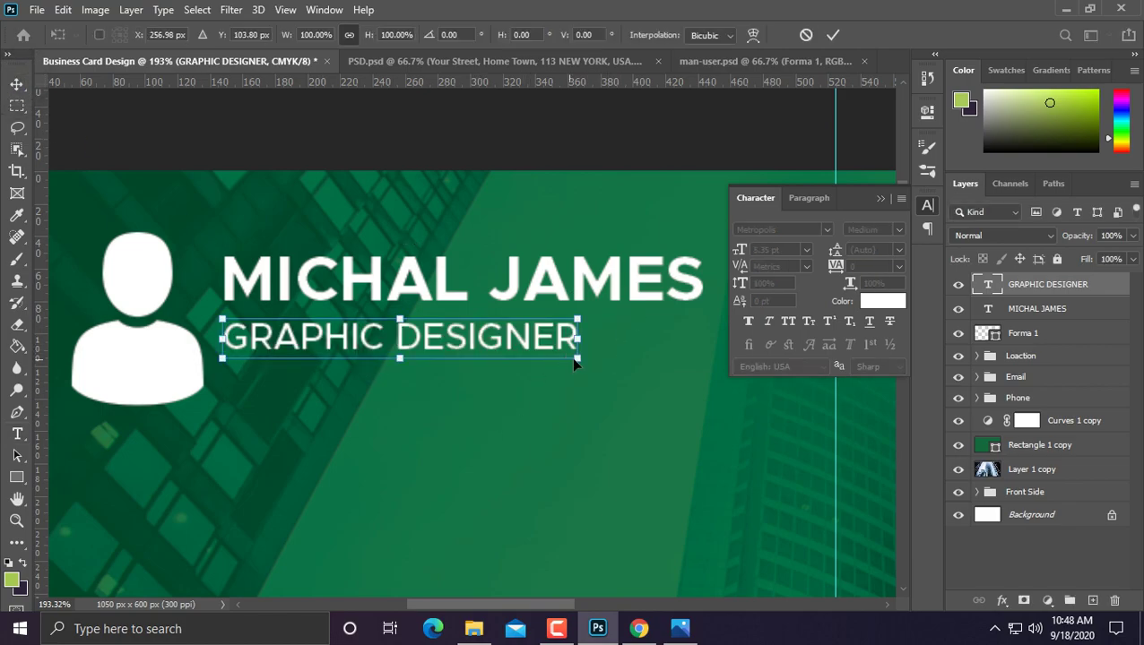
mouse_move(578, 358)
left_mouse_down()
mouse_move(604, 381)
mouse_move(606, 362)
left_mouse_up()
left_click_drag(454, 341, 457, 341)
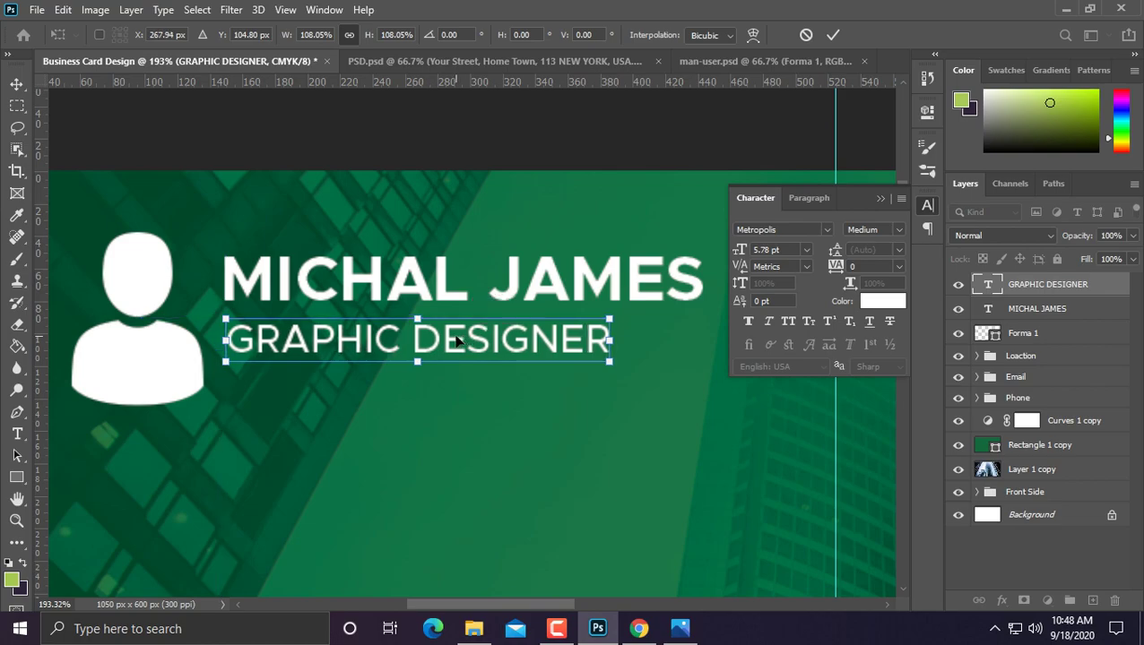
key("Return")
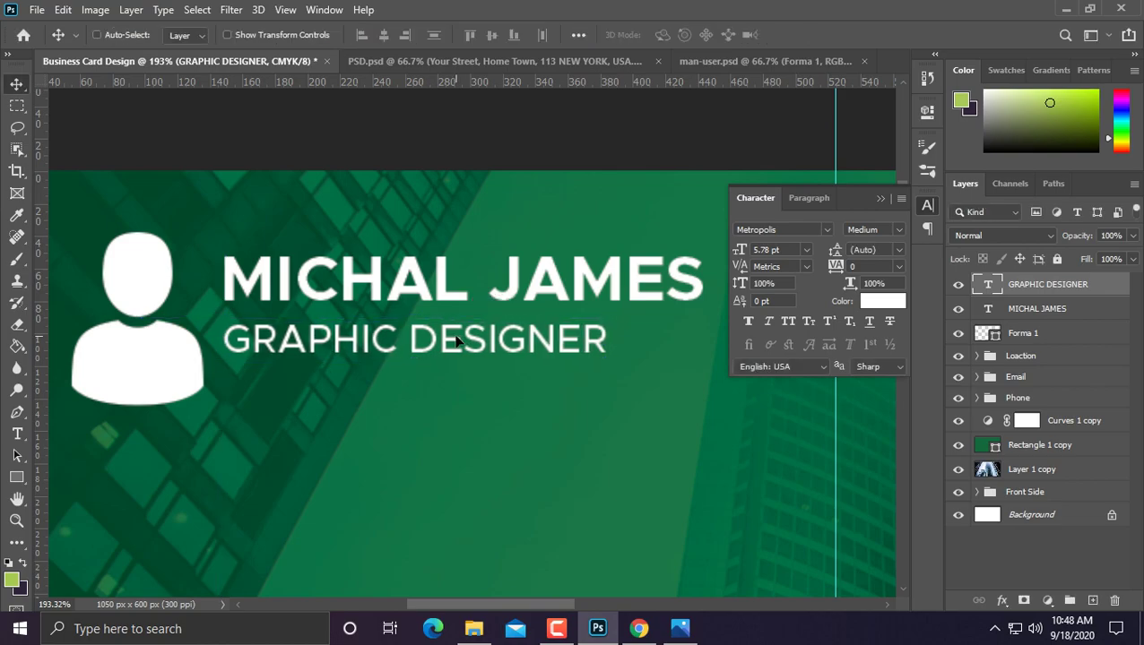
key("Up")
key("Up")
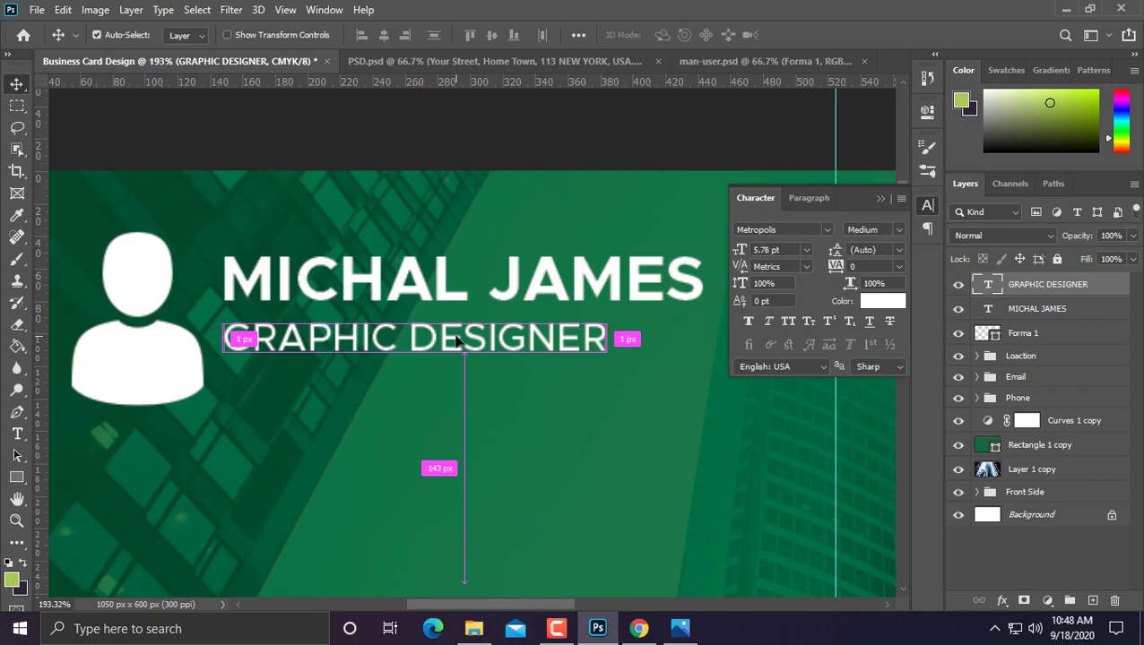
key("Up")
key("Up")
key("Up")
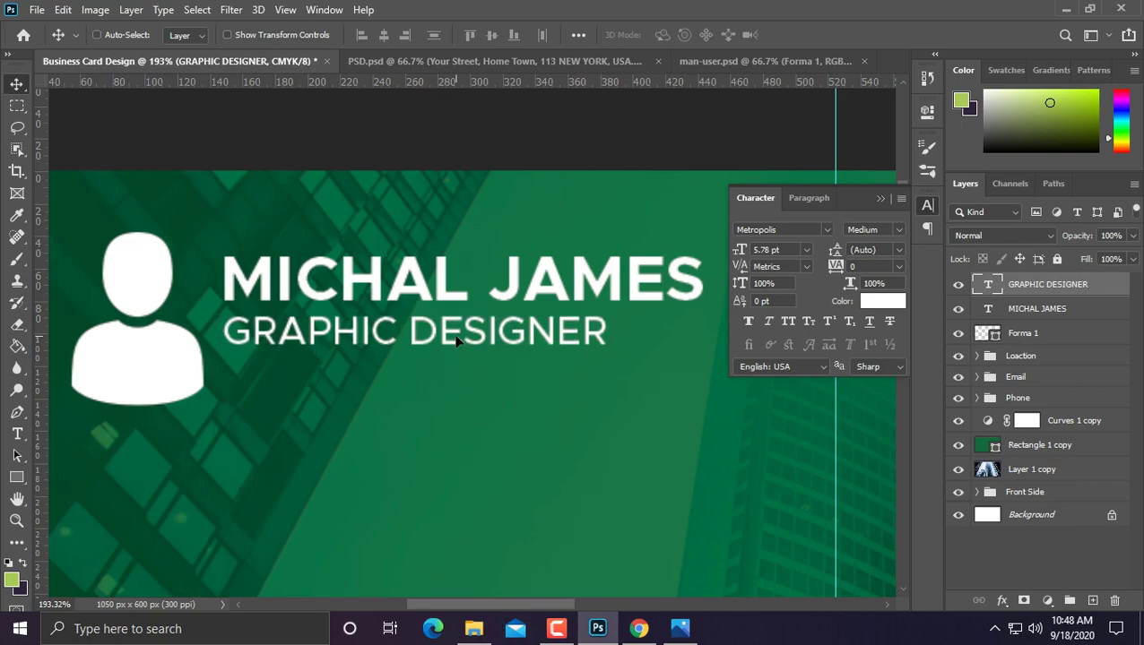
scroll(455, 341, "down", 2)
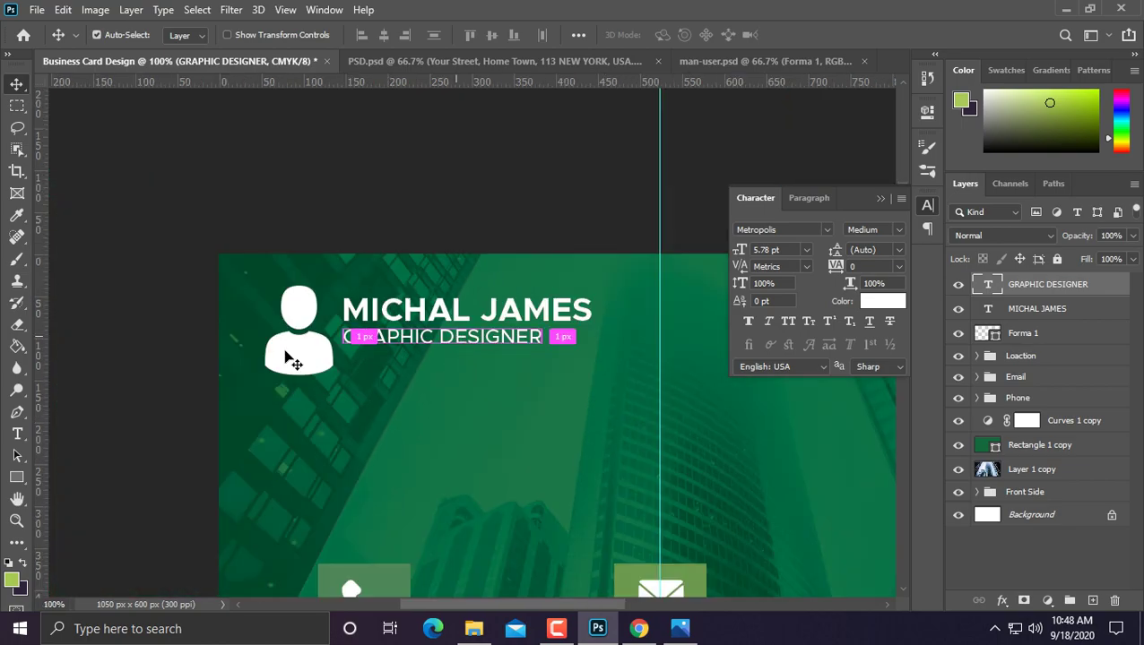
key("ctrl+t")
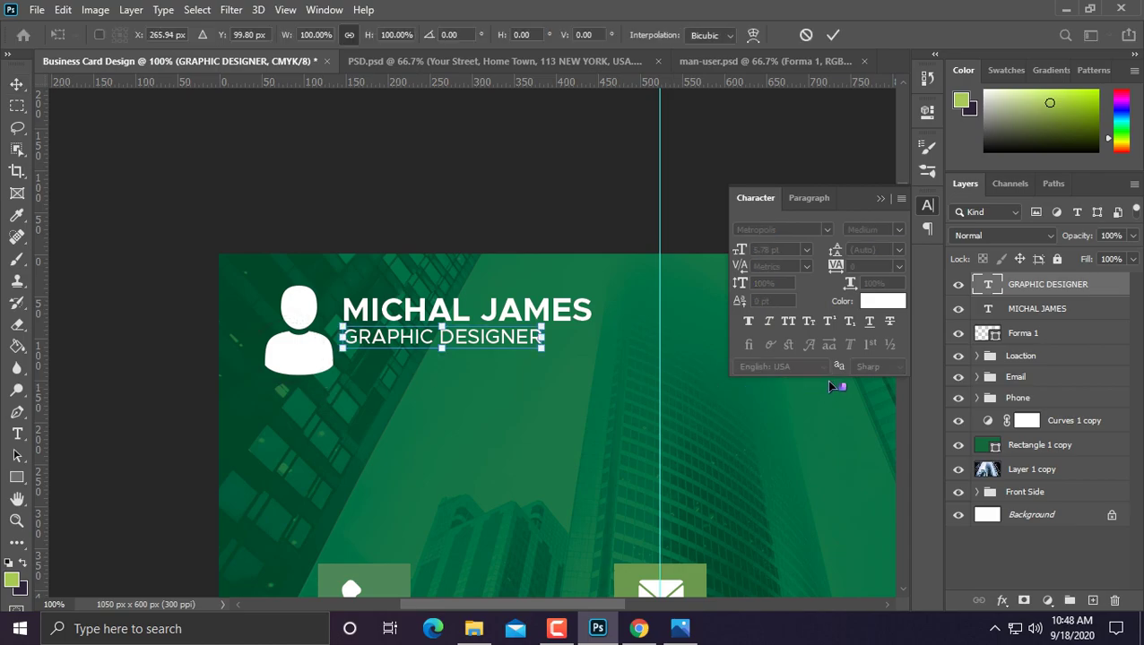
Step: Shrink the person icon to about 65% beside the name and title, then select the header layers
left_click(1052, 332)
key("ctrl+t")
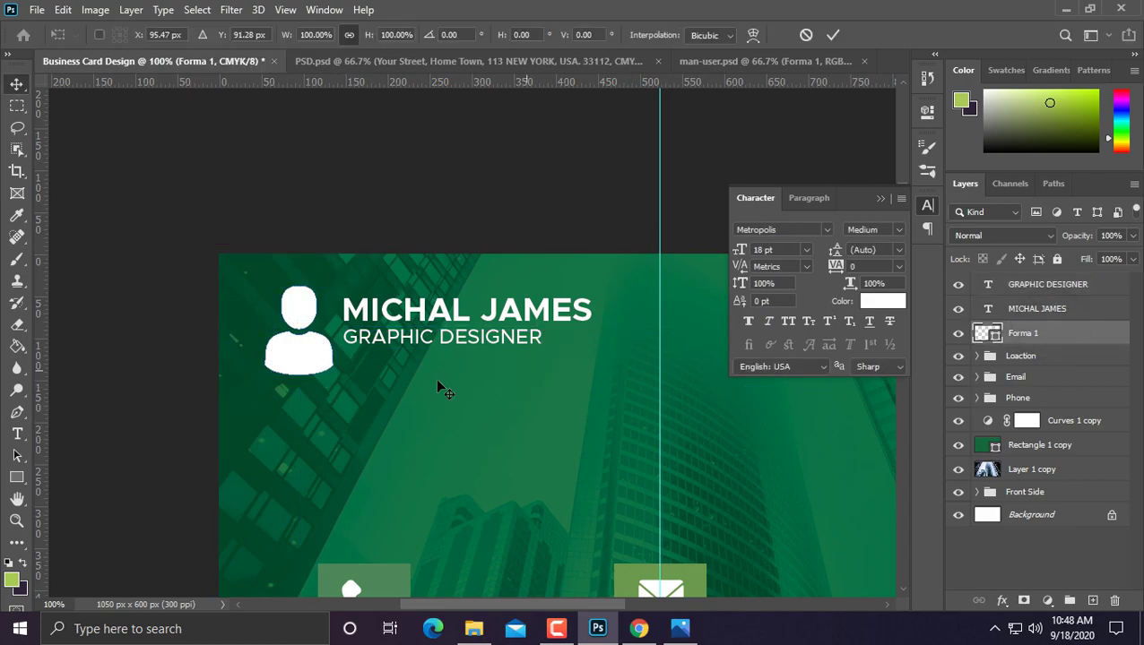
left_click_drag(337, 370, 304, 330)
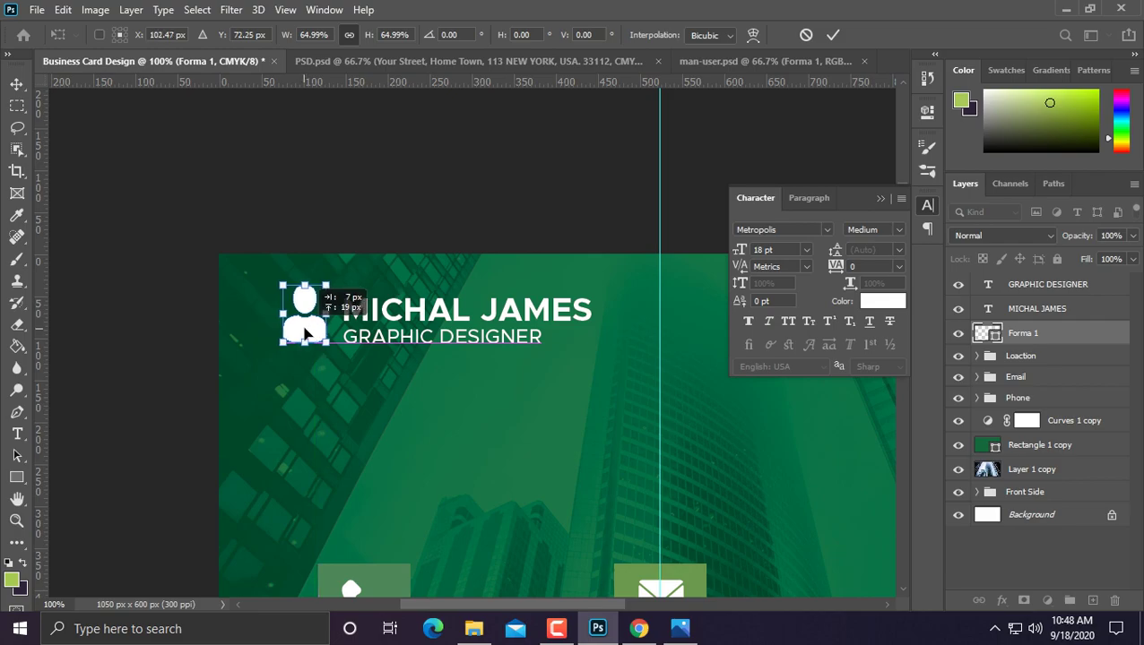
key("Return")
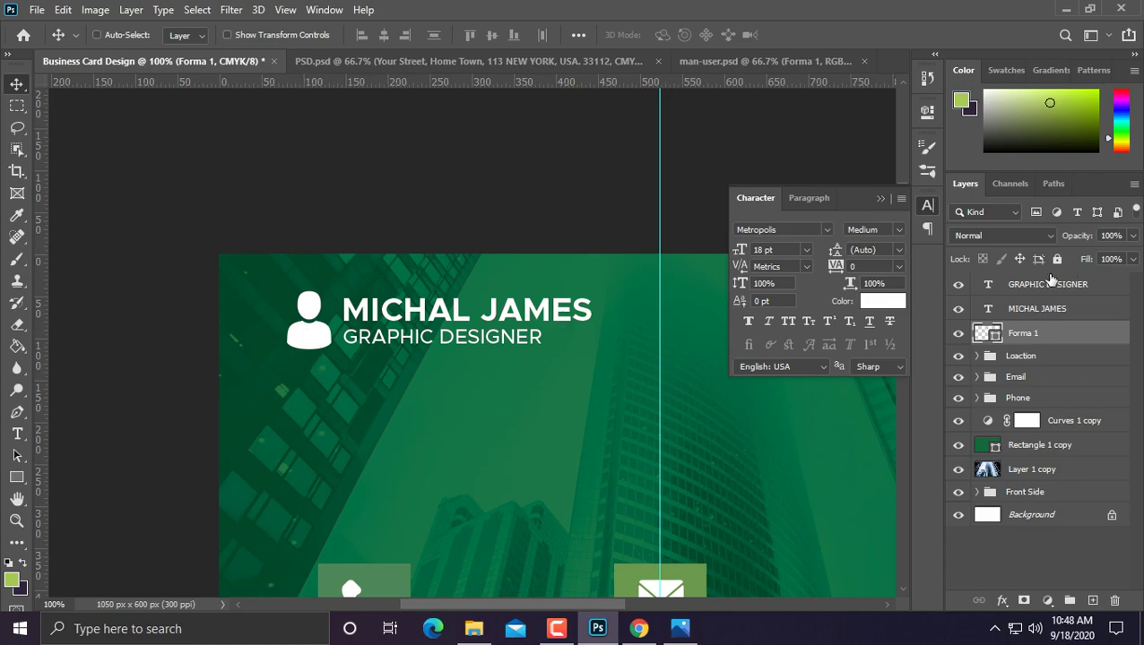
left_click(1045, 286, "shift")
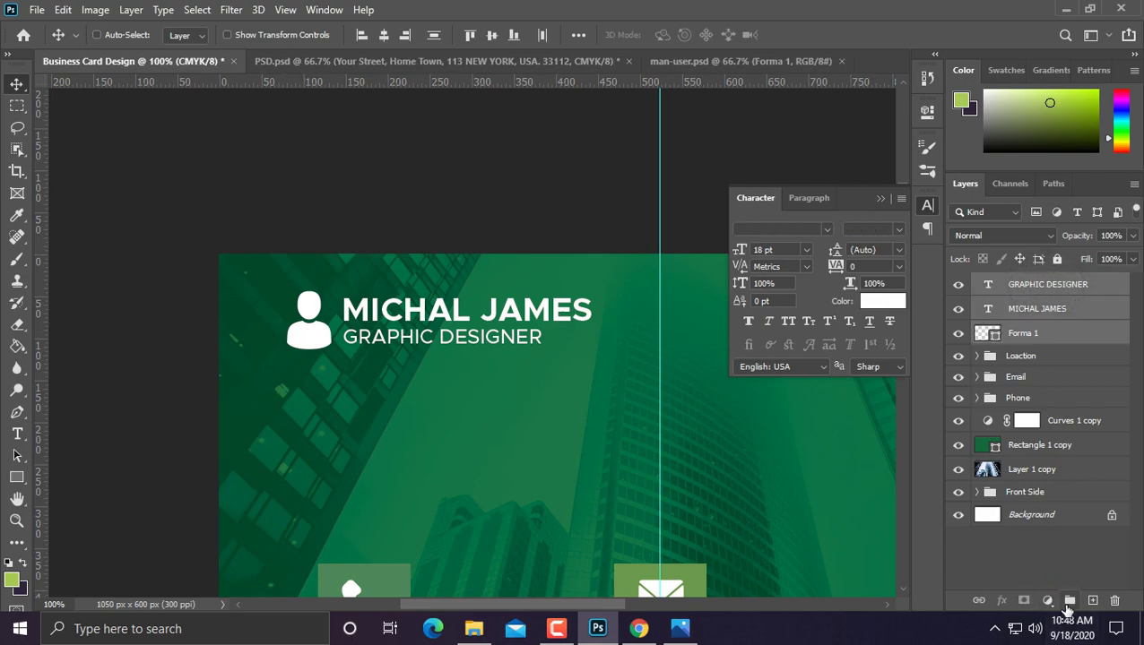
Step: Group the icon, name and title layers and name the group 'User'
left_click(1069, 600)
double_click(1020, 283)
type("us")
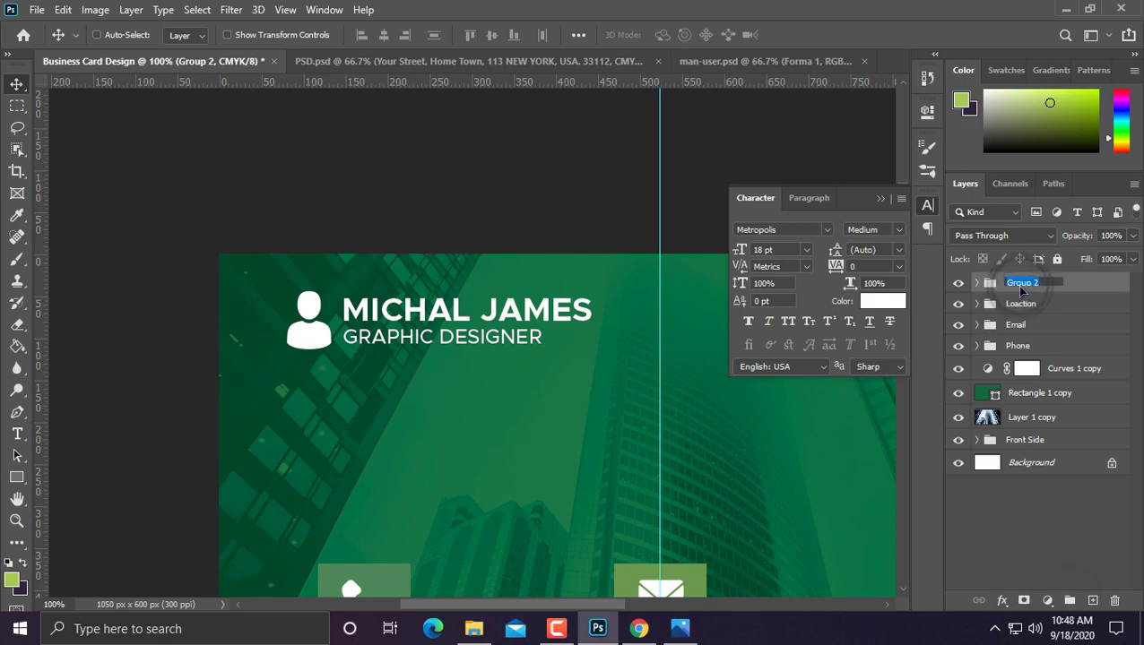
key("Return")
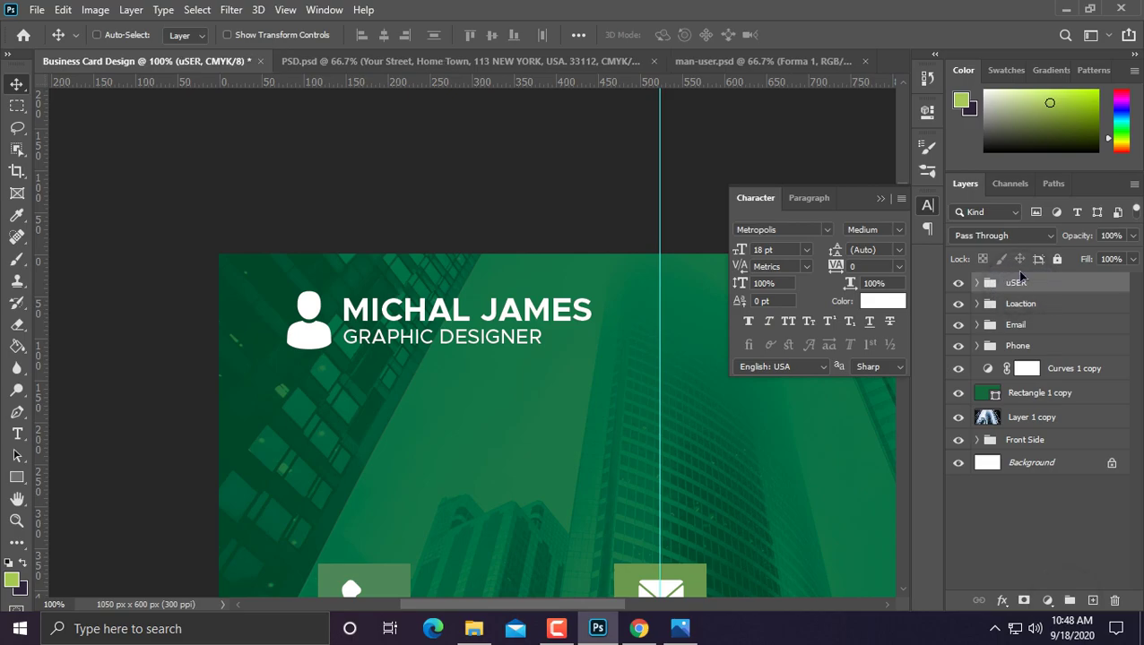
double_click(1017, 285)
left_click(1015, 283)
key("Delete")
key("Delete")
key("Delete")
key("Return")
scroll(405, 316, "down", 1)
scroll(405, 316, "down", 1)
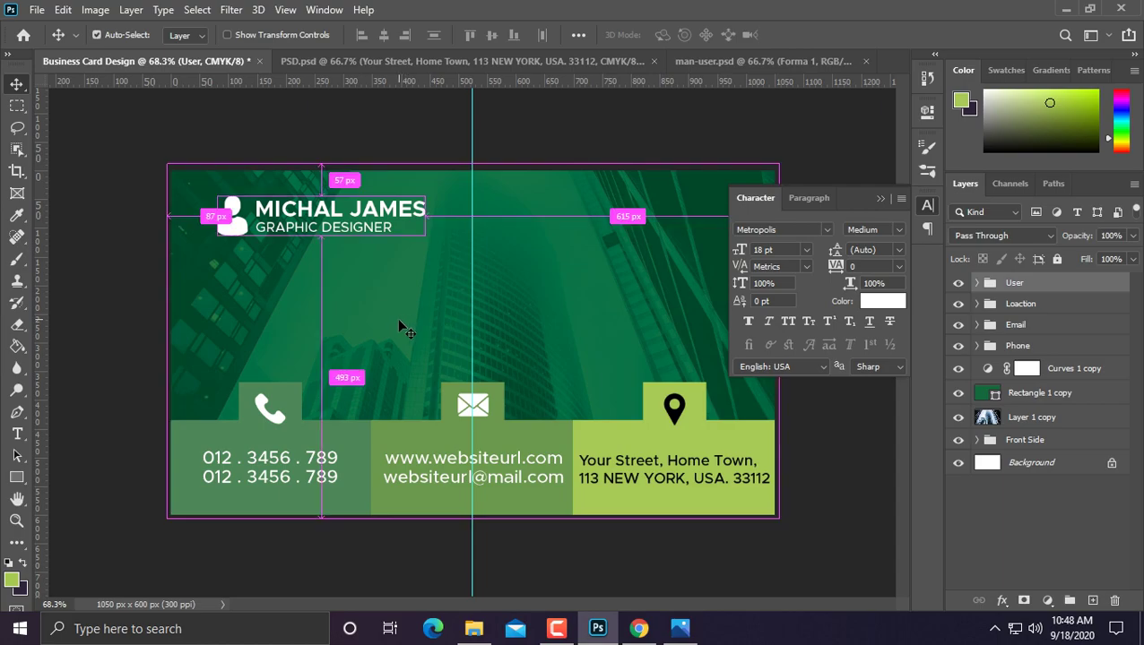
Step: Move the User group about 25 px left on the card
key("ctrl+t")
left_click_drag(366, 220, 352, 220)
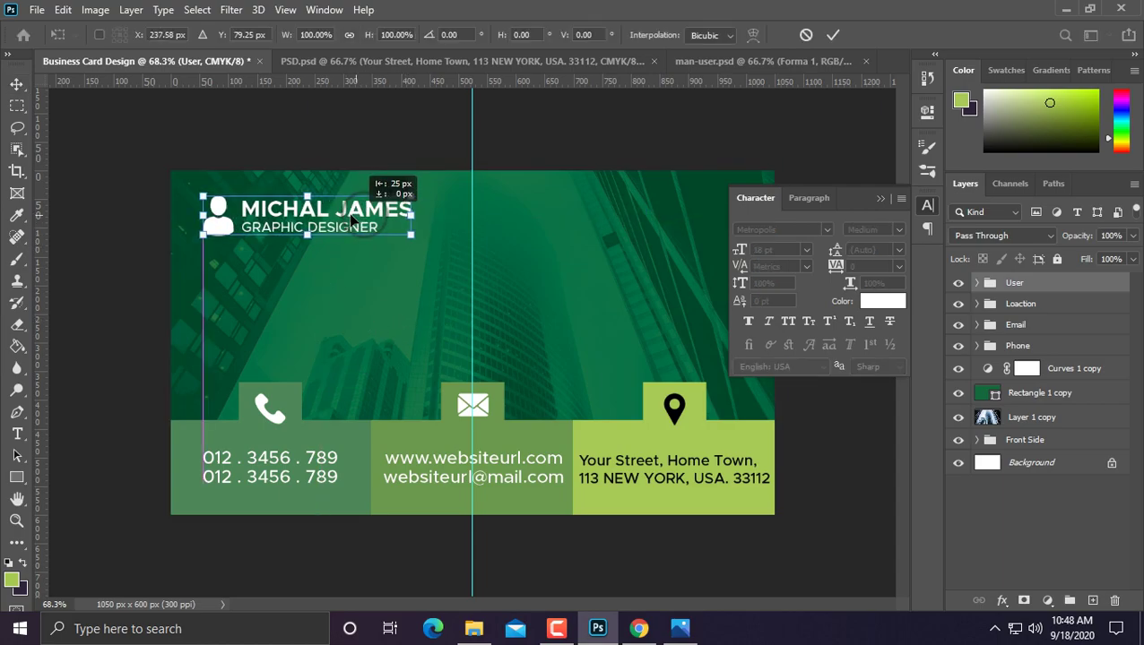
key("Return")
scroll(412, 235, "down", 2)
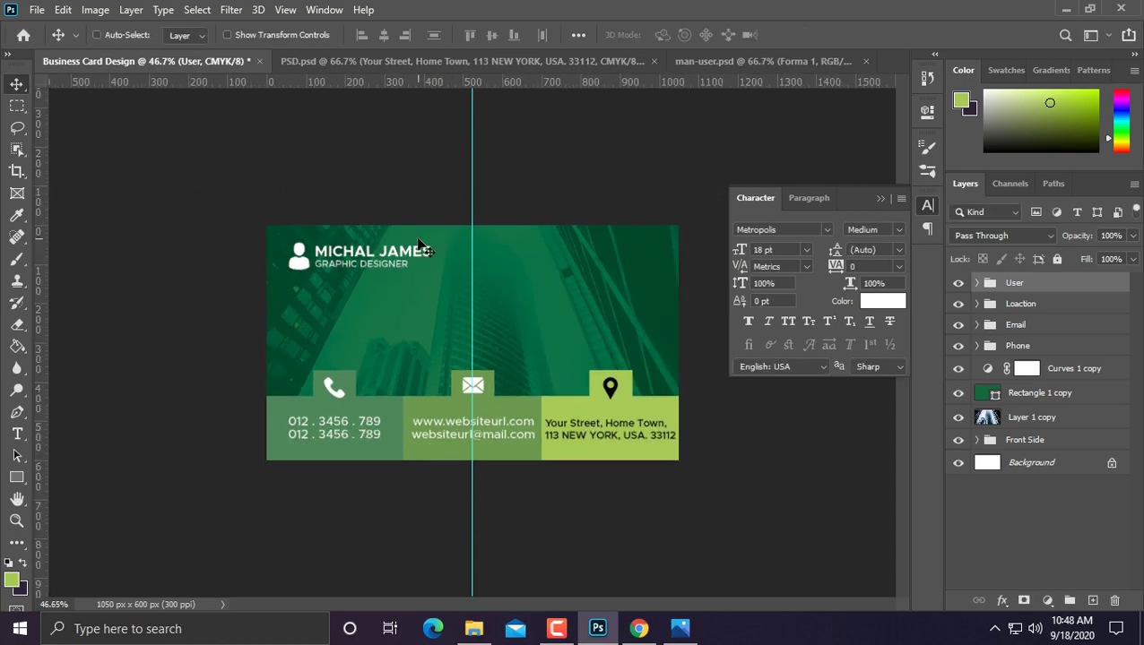
scroll(555, 254, "up", 2)
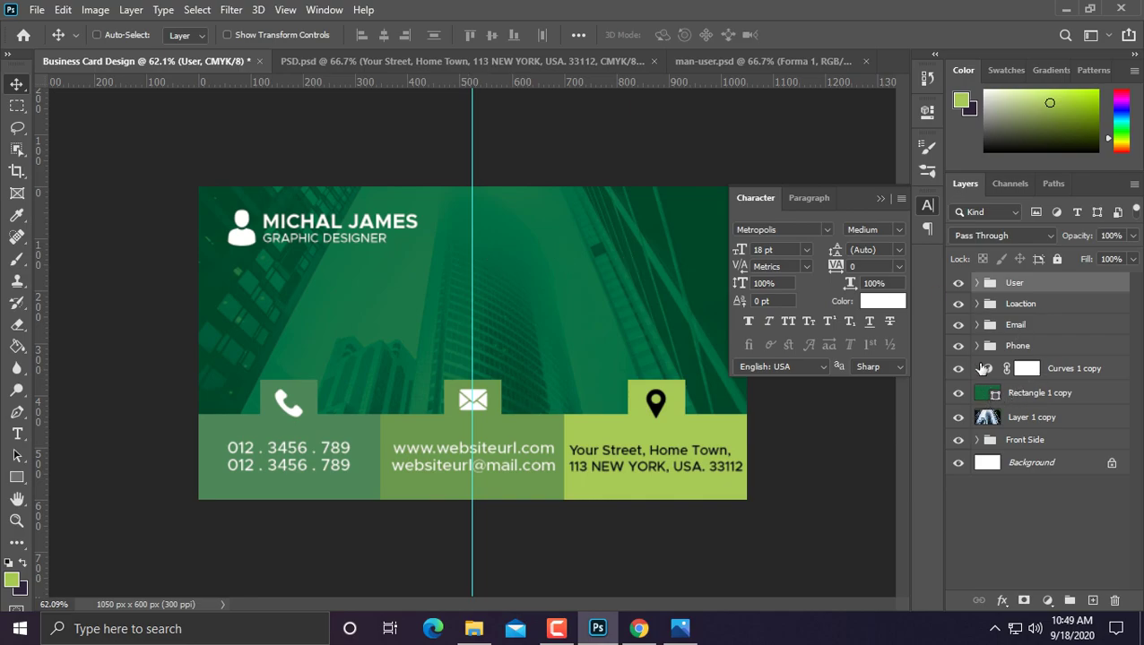
Step: Duplicate the DESIGNTICK logo group, scale it to about 75%, and place it top-right level with the name
left_click(978, 440)
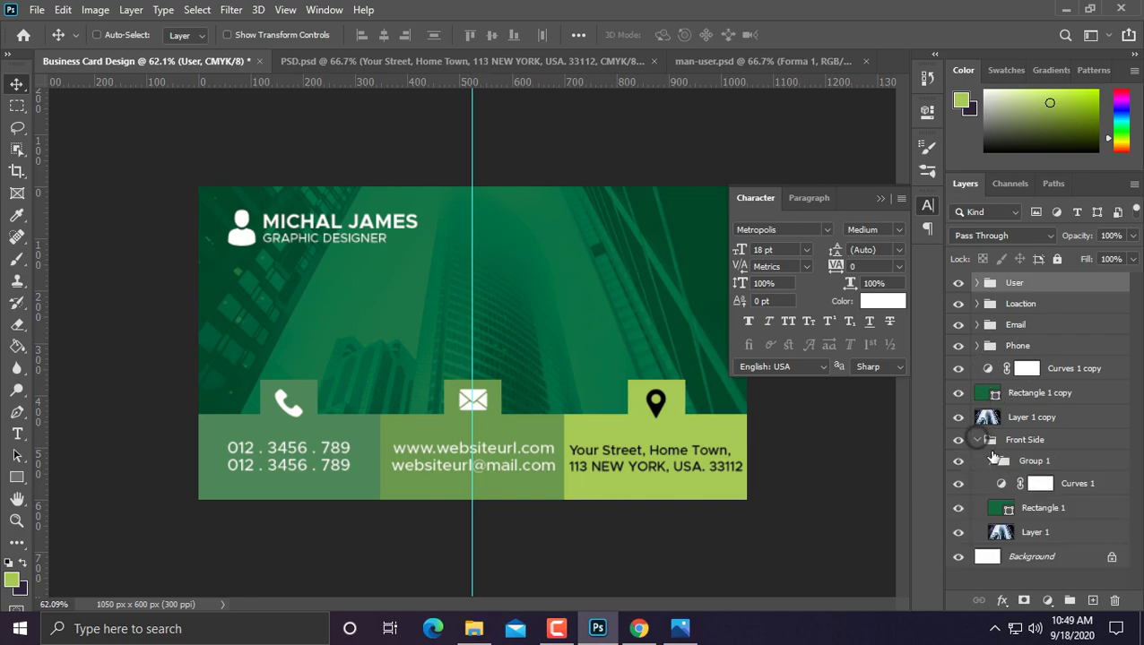
left_click_drag(1064, 461, 1049, 281)
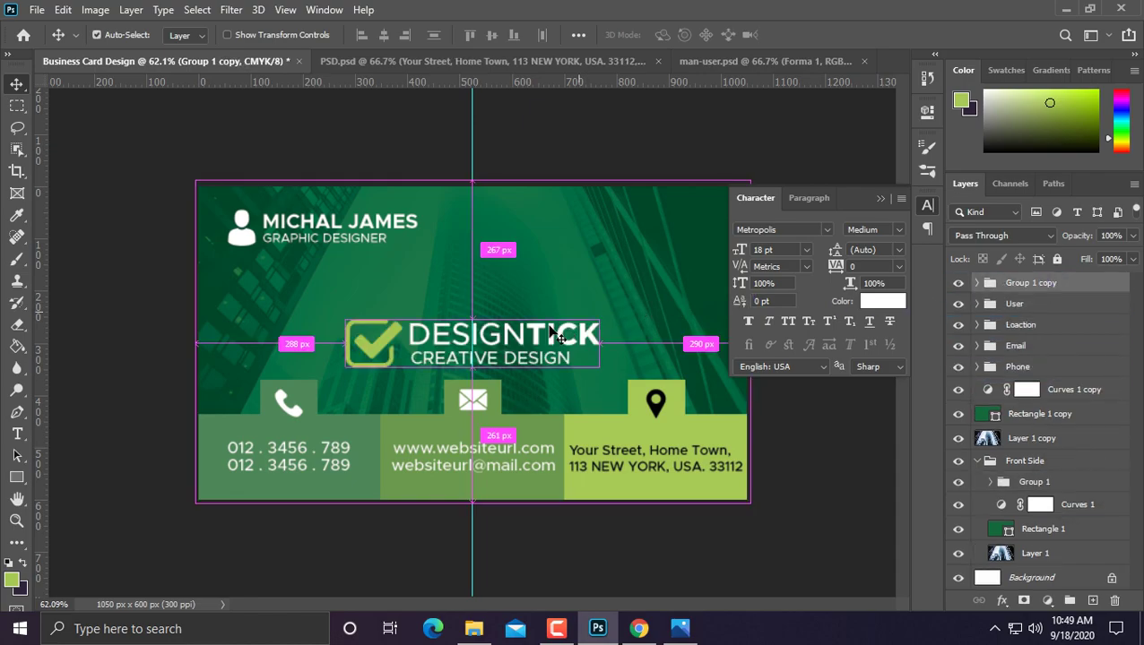
key("ctrl+t")
left_click_drag(349, 369, 410, 353)
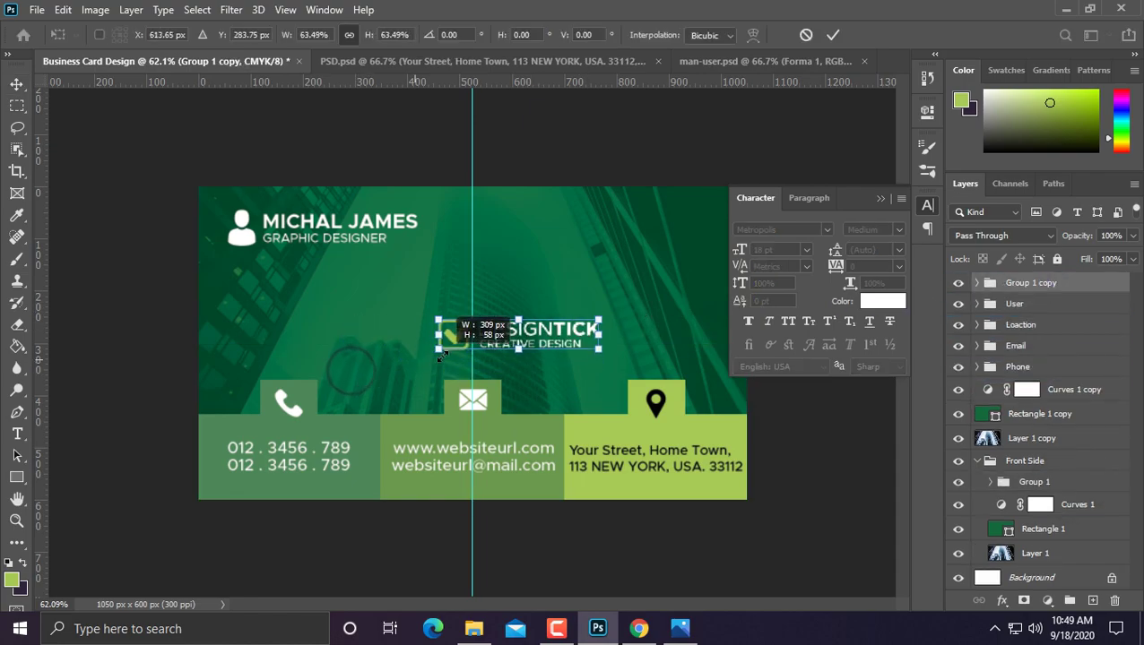
left_click_drag(566, 349, 705, 240)
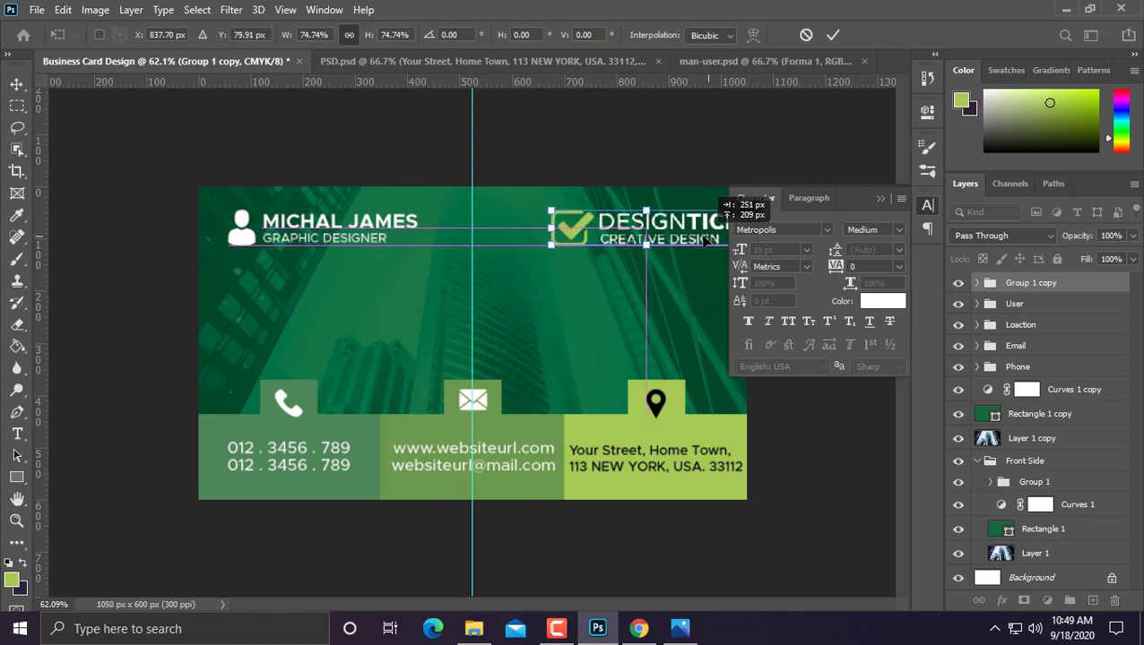
scroll(705, 240, "down", 2)
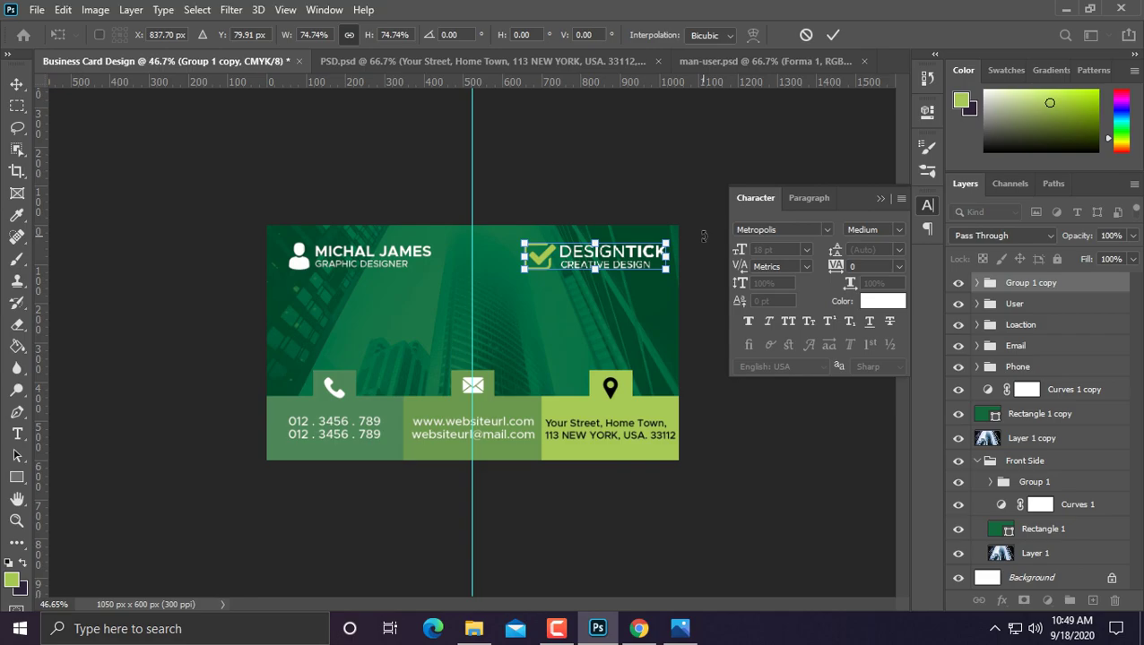
left_click_drag(633, 266, 622, 265)
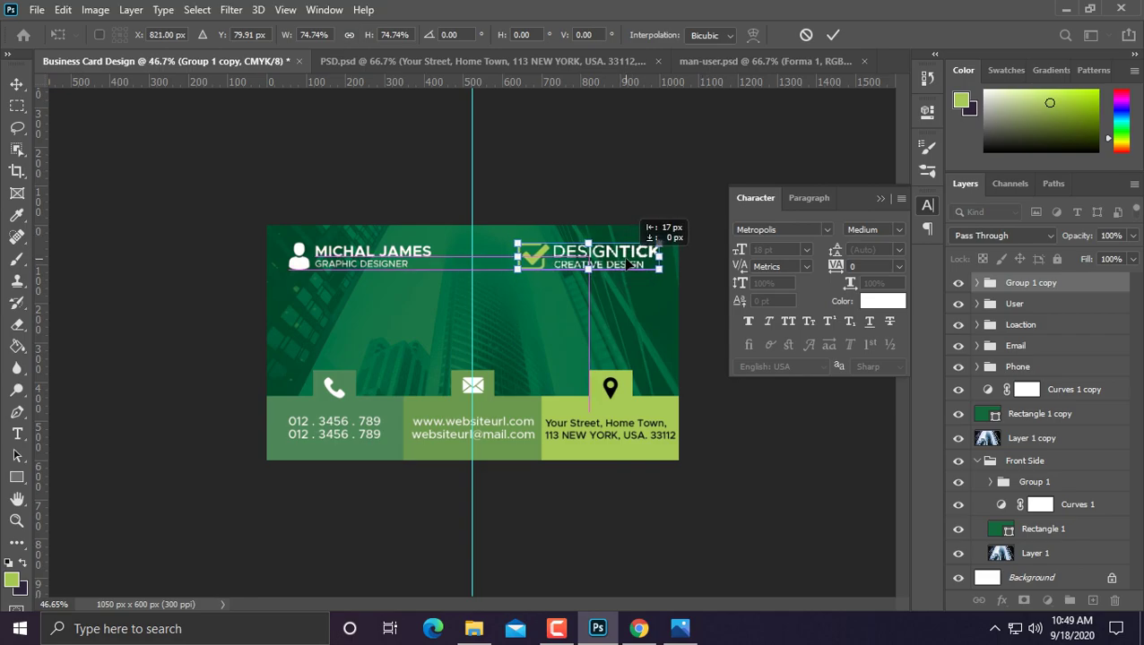
key("Return")
key("Left")
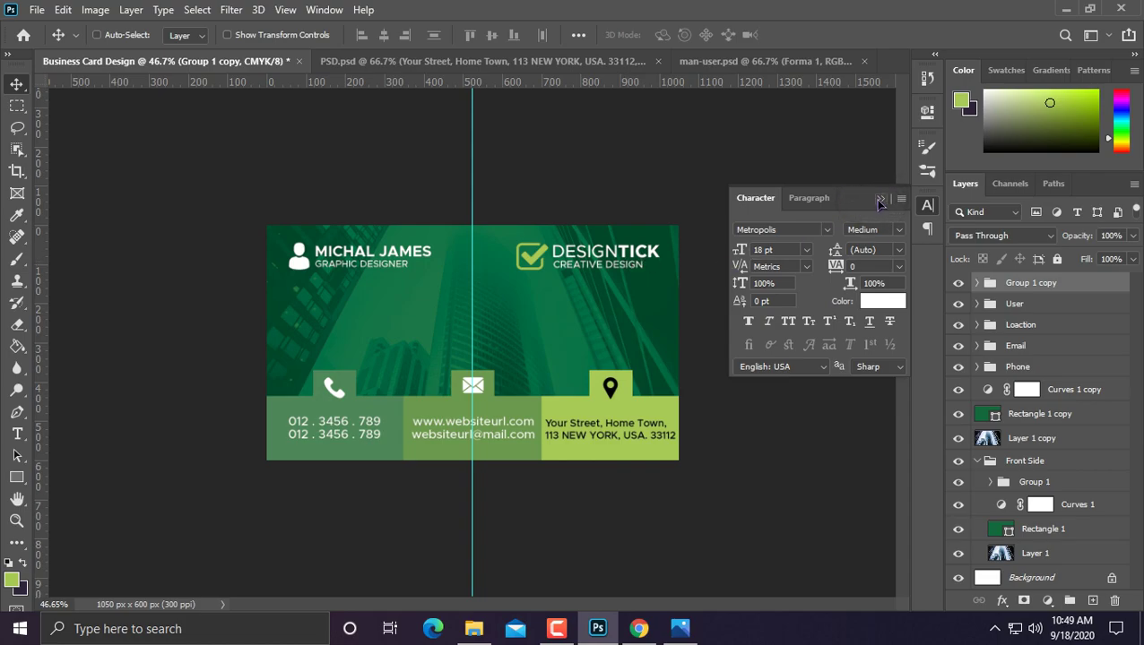
Step: Close the character settings and rename the copied logo group to 'Logo'
left_click(878, 198)
double_click(1040, 283)
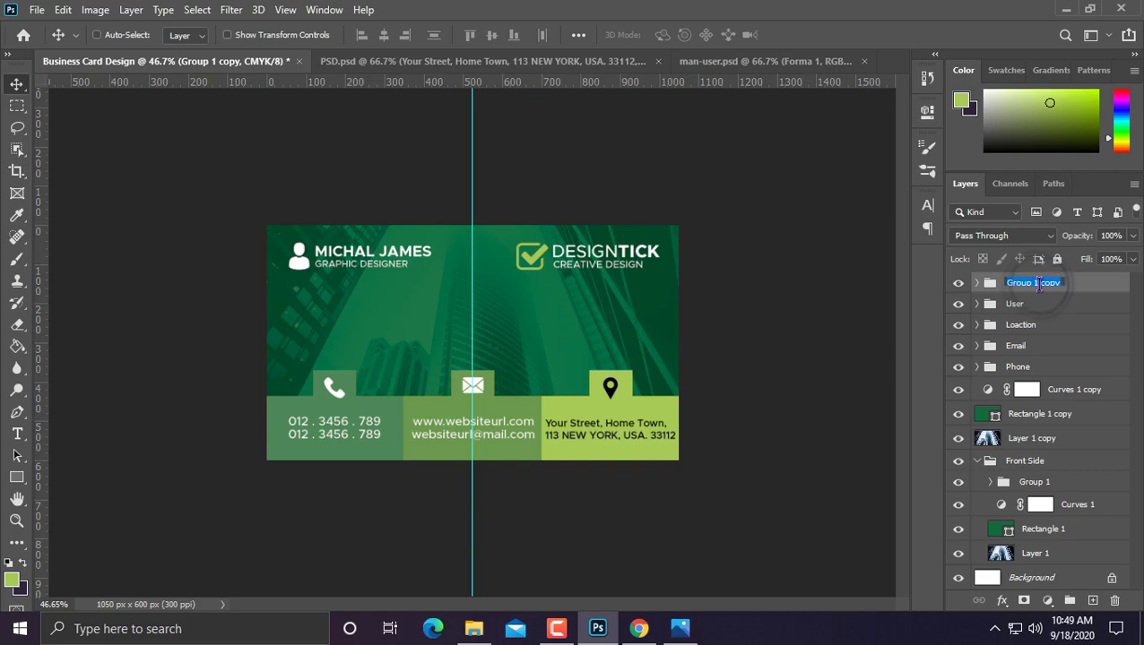
type("Logo")
key("Return")
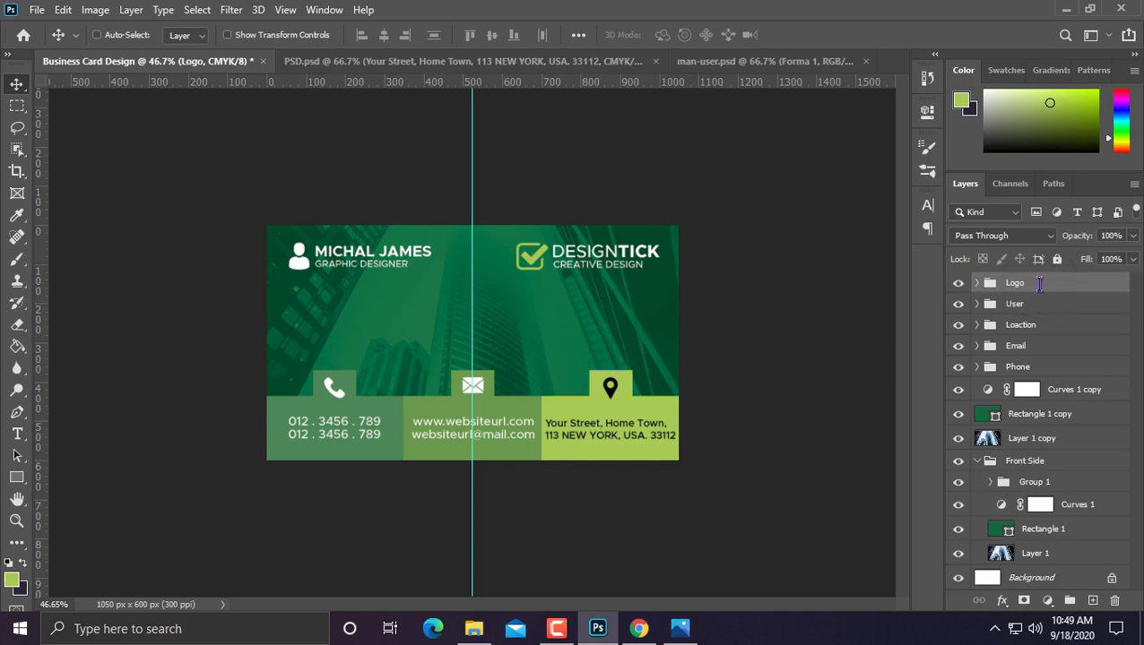
Step: Group the layers from Logo through Layer 1 copy and name the group 'Back Side'
left_click(1050, 553, "shift")
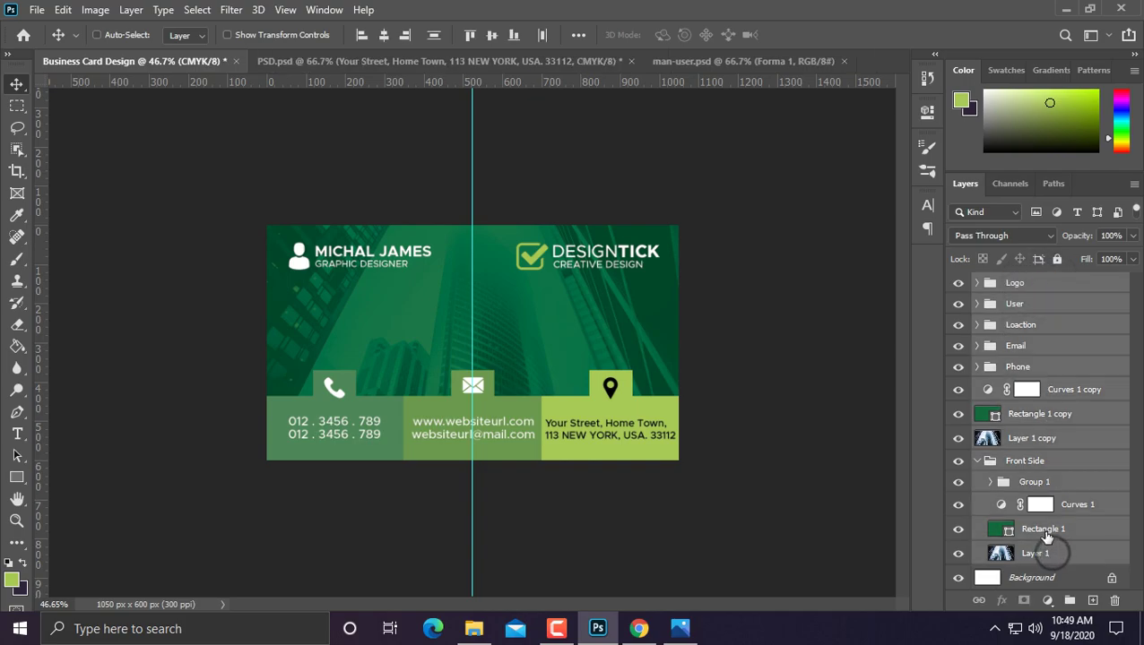
left_click(1048, 394)
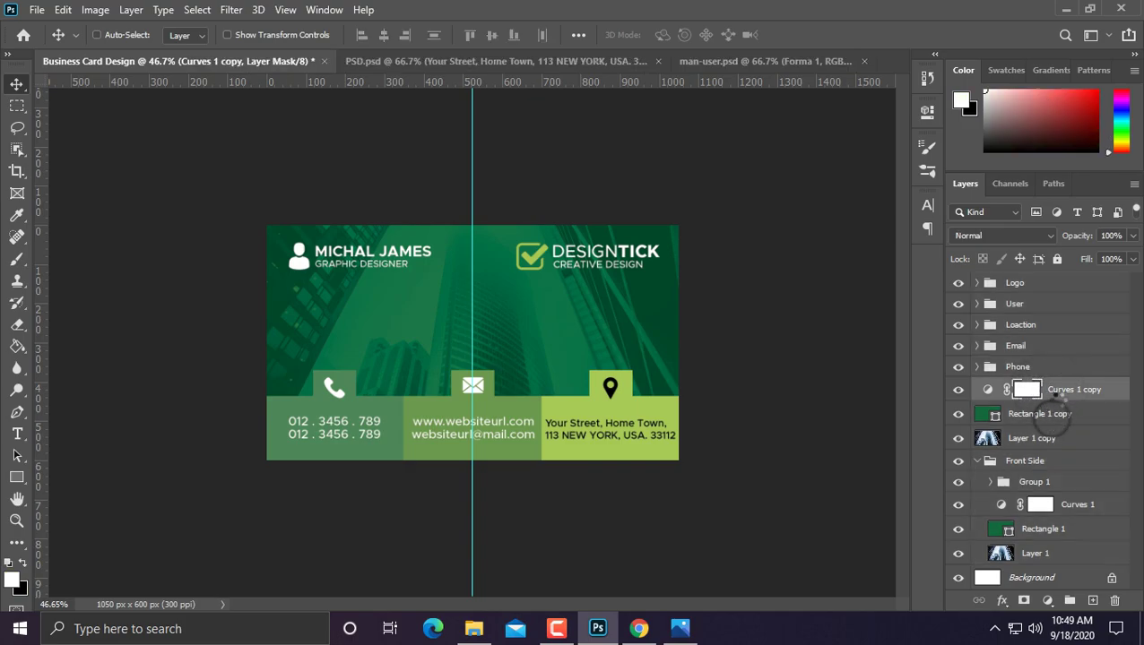
left_click(1062, 414)
left_click(1036, 438)
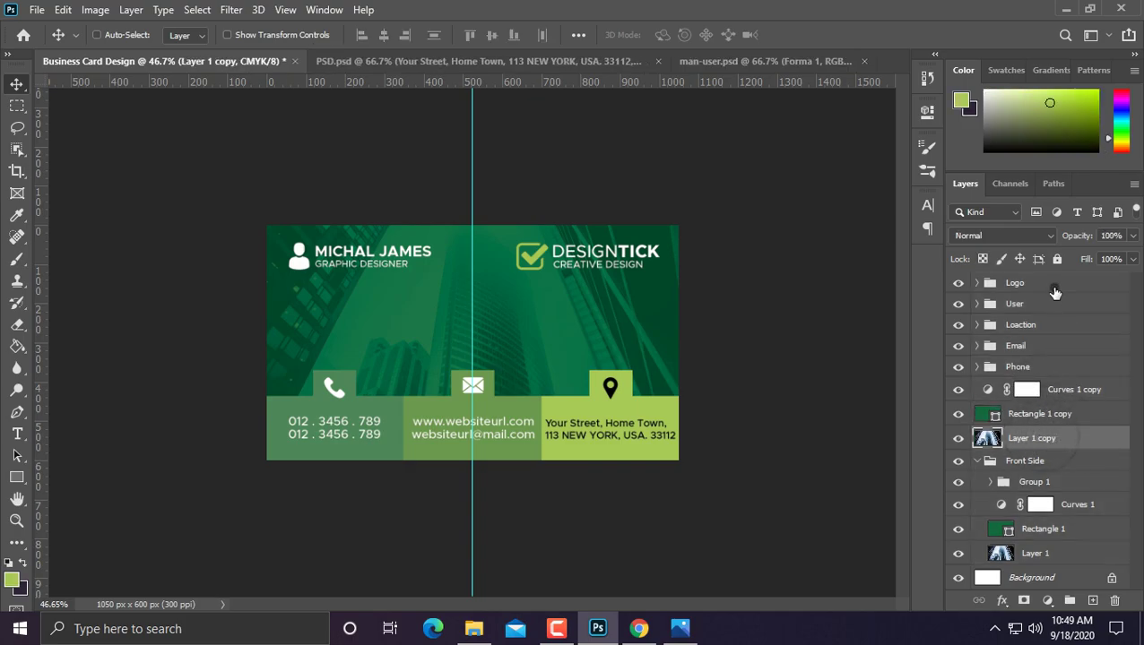
left_click(1054, 285, "shift")
left_click(1070, 600)
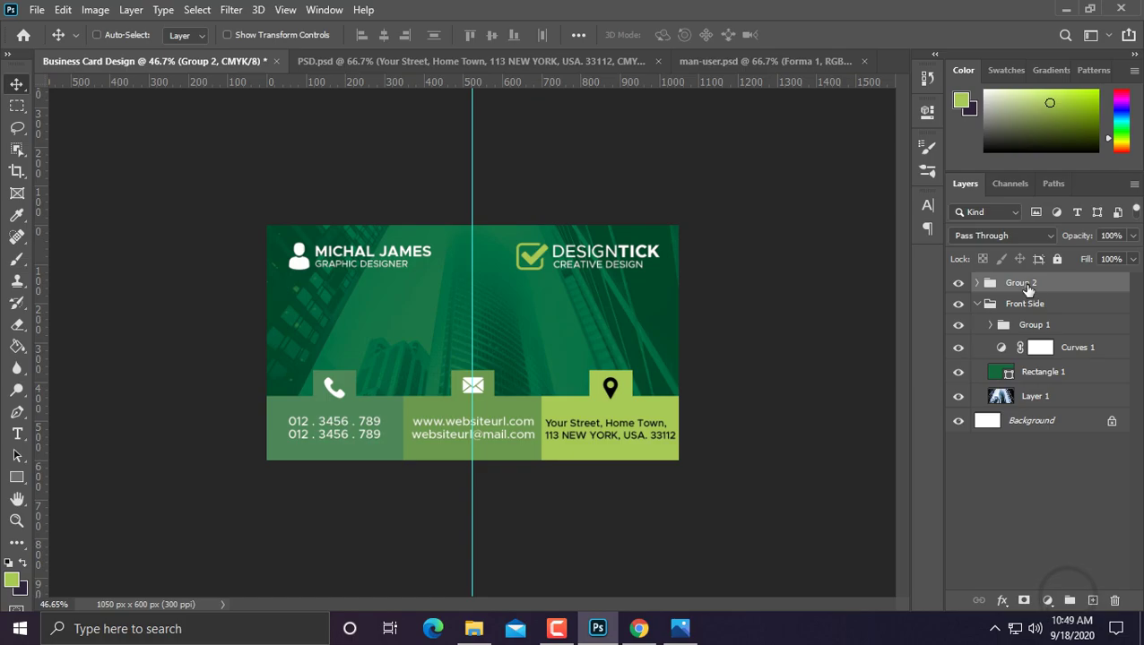
double_click(1022, 283)
type("Back")
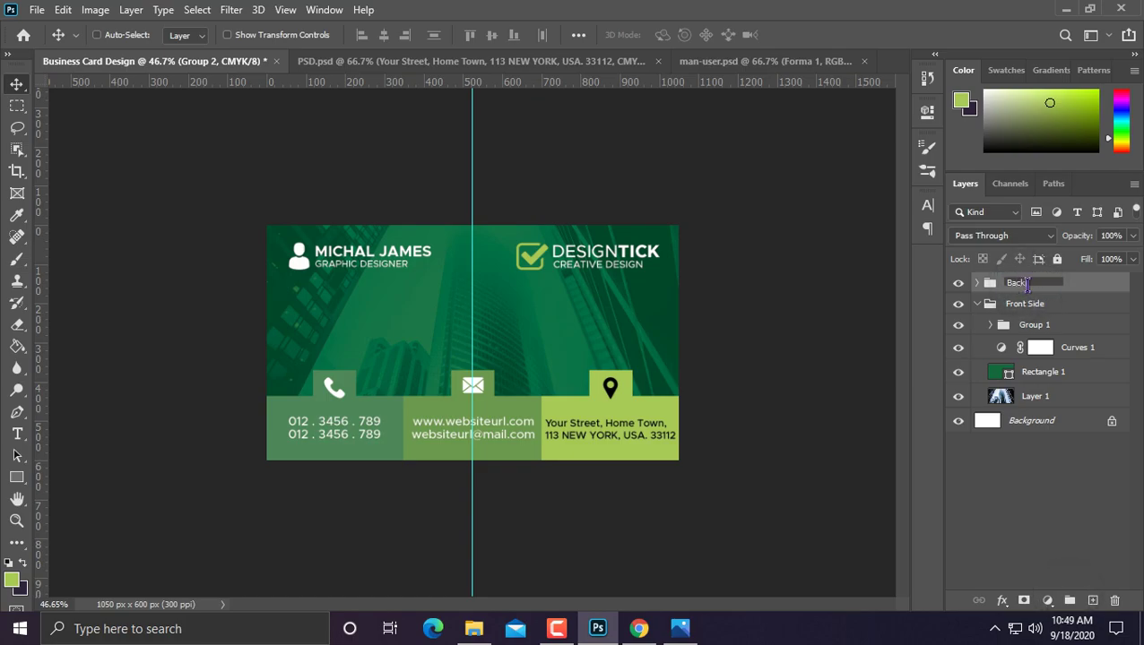
type(" Side")
key("Return")
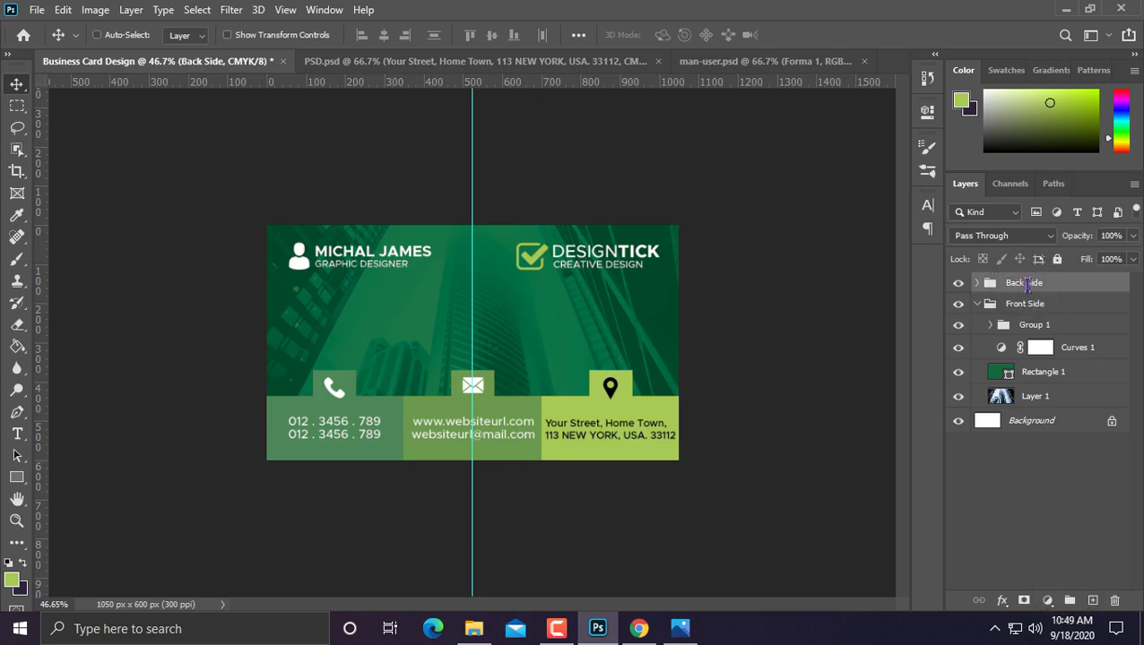
Step: Collapse Front Side and toggle Back Side's visibility off and on to check it
left_click(977, 304)
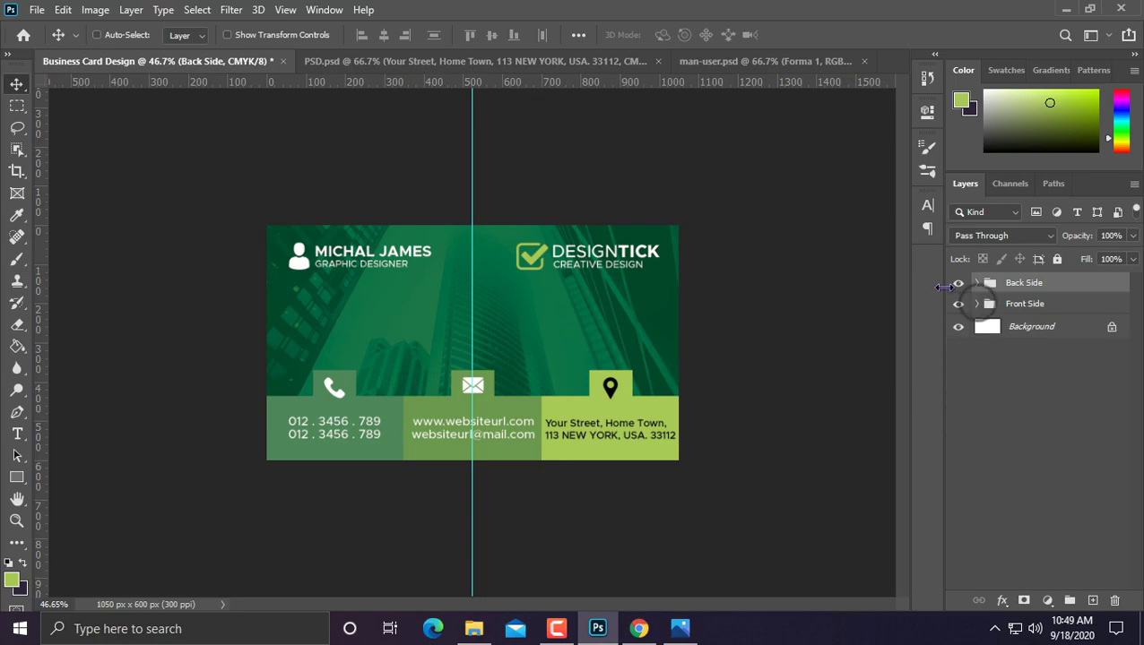
left_click(956, 284)
left_click(956, 284)
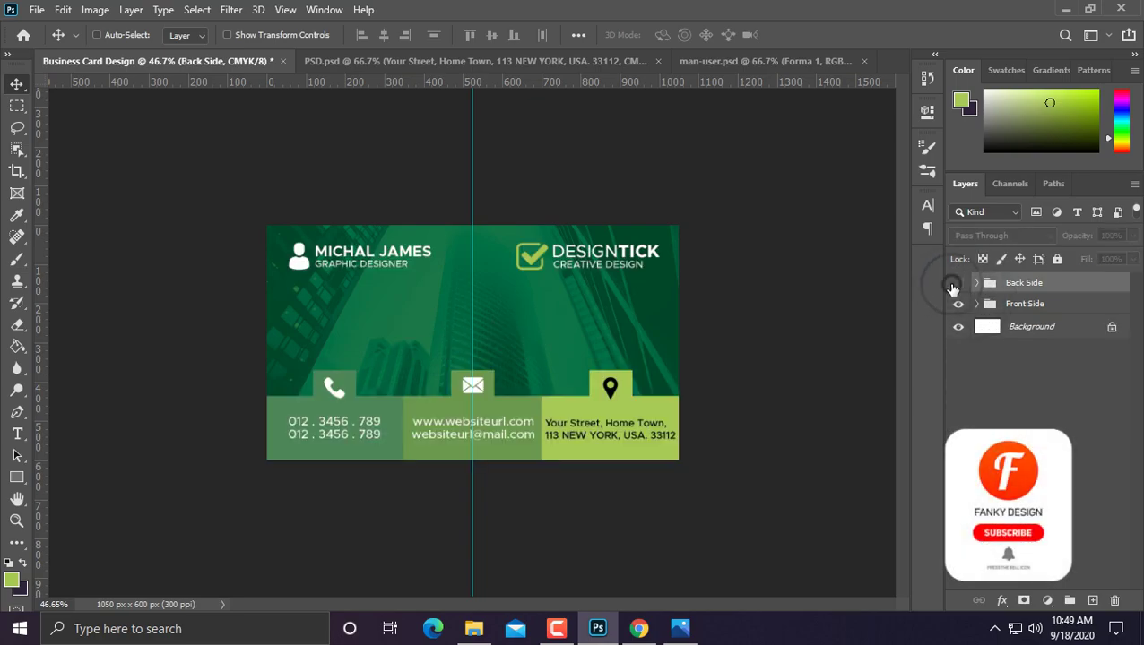
left_click(955, 284)
left_click(955, 284)
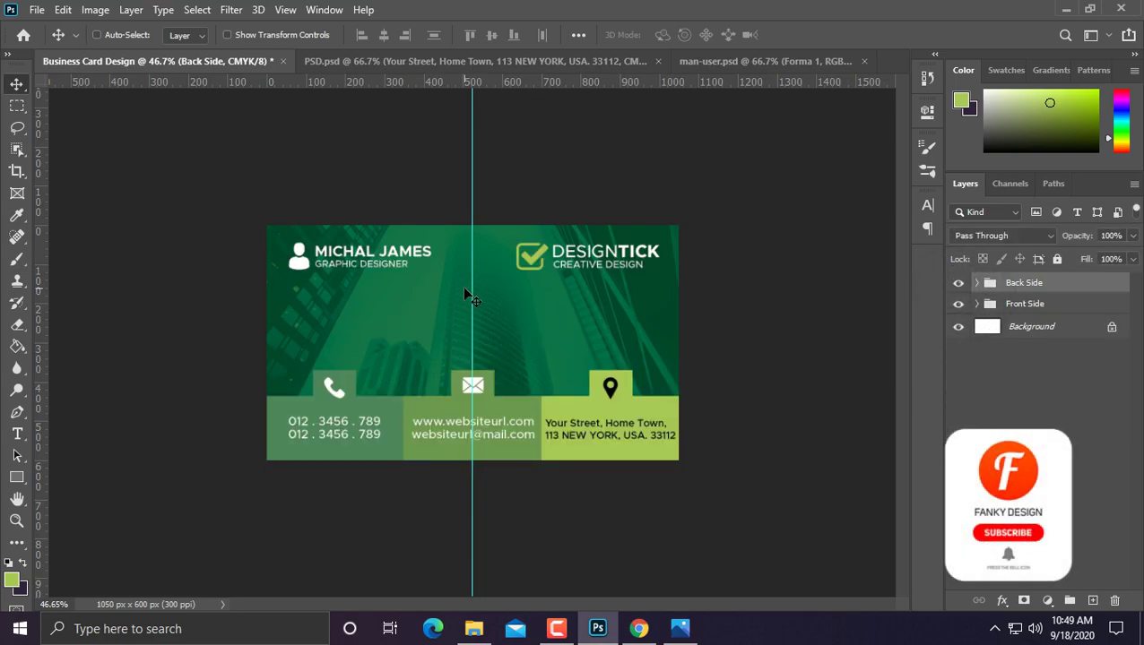